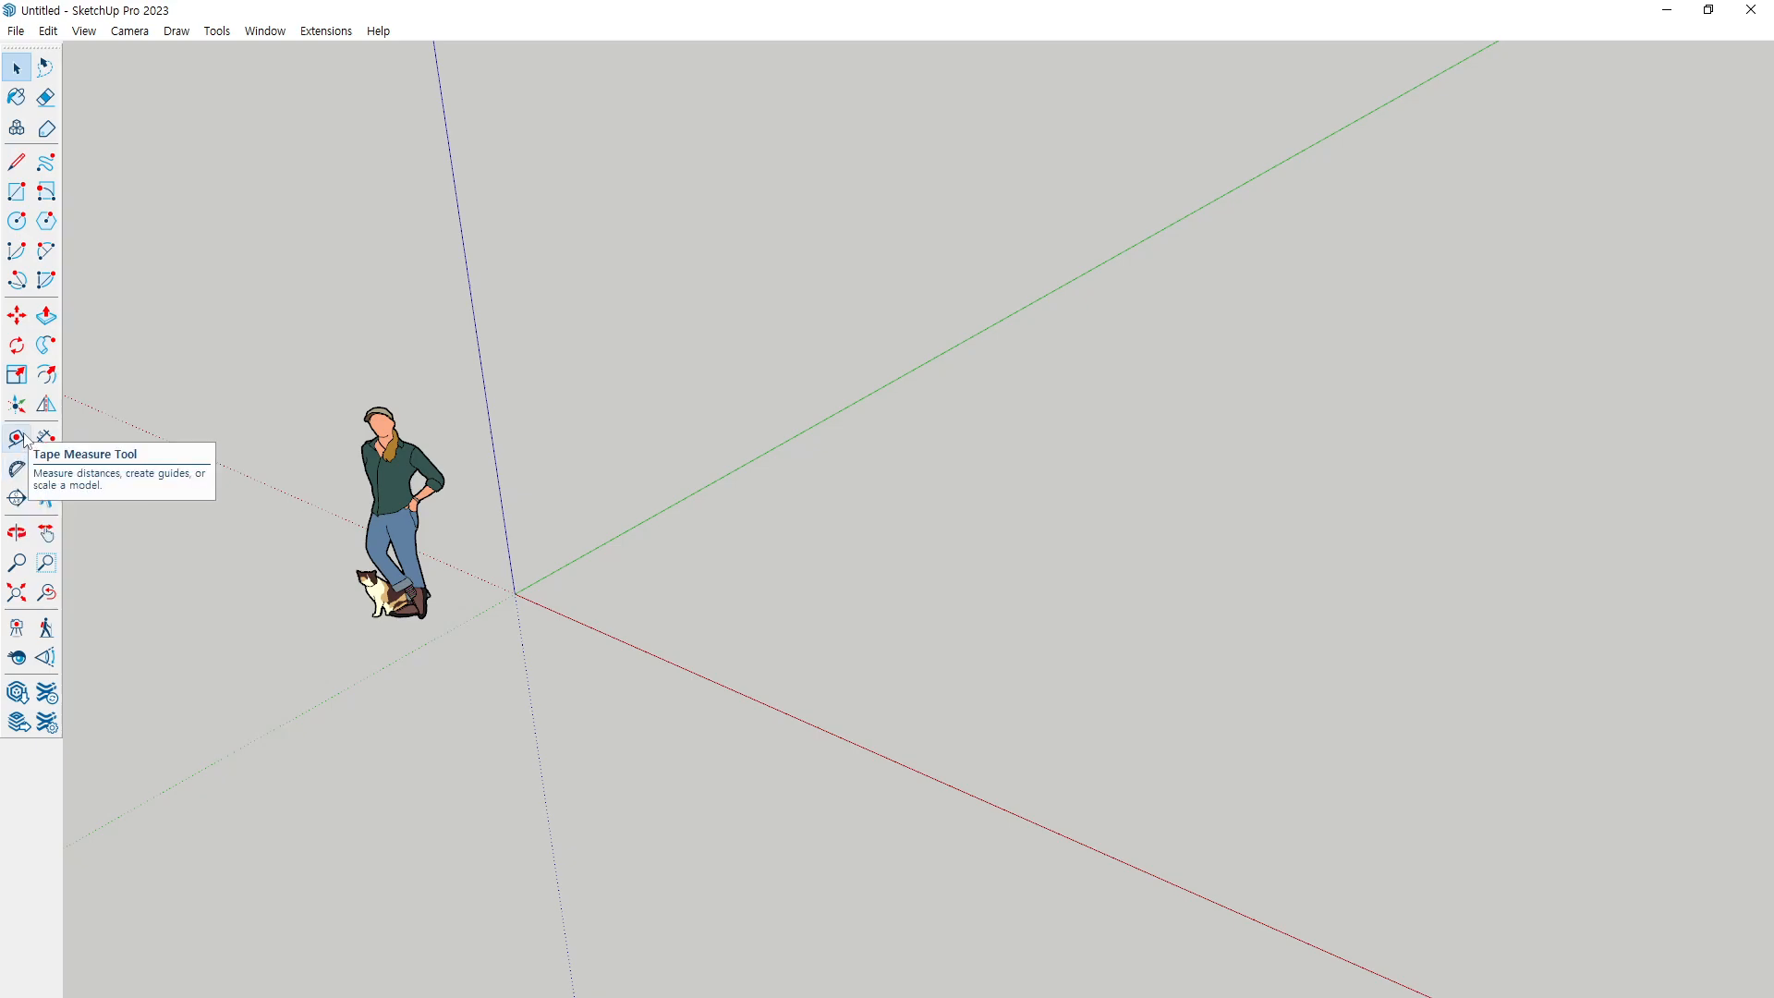
{"action": "left_click", "coordinate": [20, 439]}
{"action": "middle_click_drag", "start_coordinate": [732, 416], "coordinate": [677, 447]}
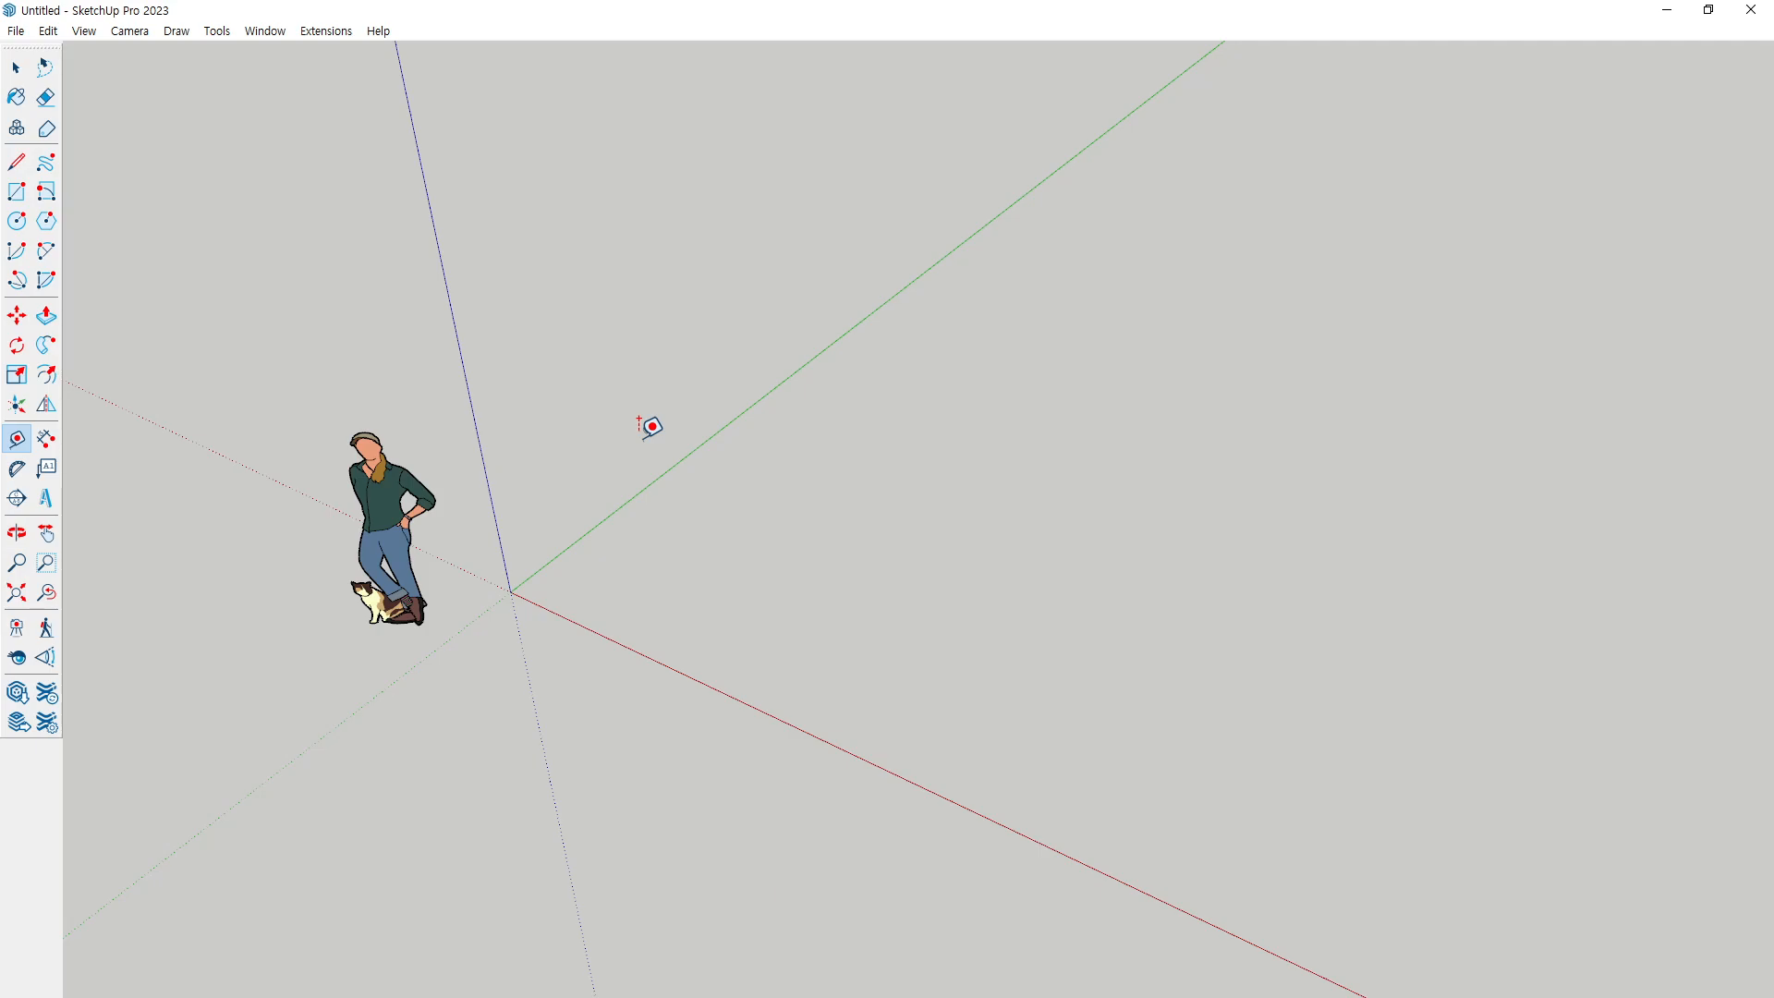
{"action": "mouse_move", "coordinate": [810, 212]}
{"action": "left_mouse_down"}
{"action": "mouse_move", "coordinate": [712, 276]}
{"action": "mouse_move", "coordinate": [793, 181]}
{"action": "mouse_move", "coordinate": [804, 245]}
{"action": "left_mouse_up"}
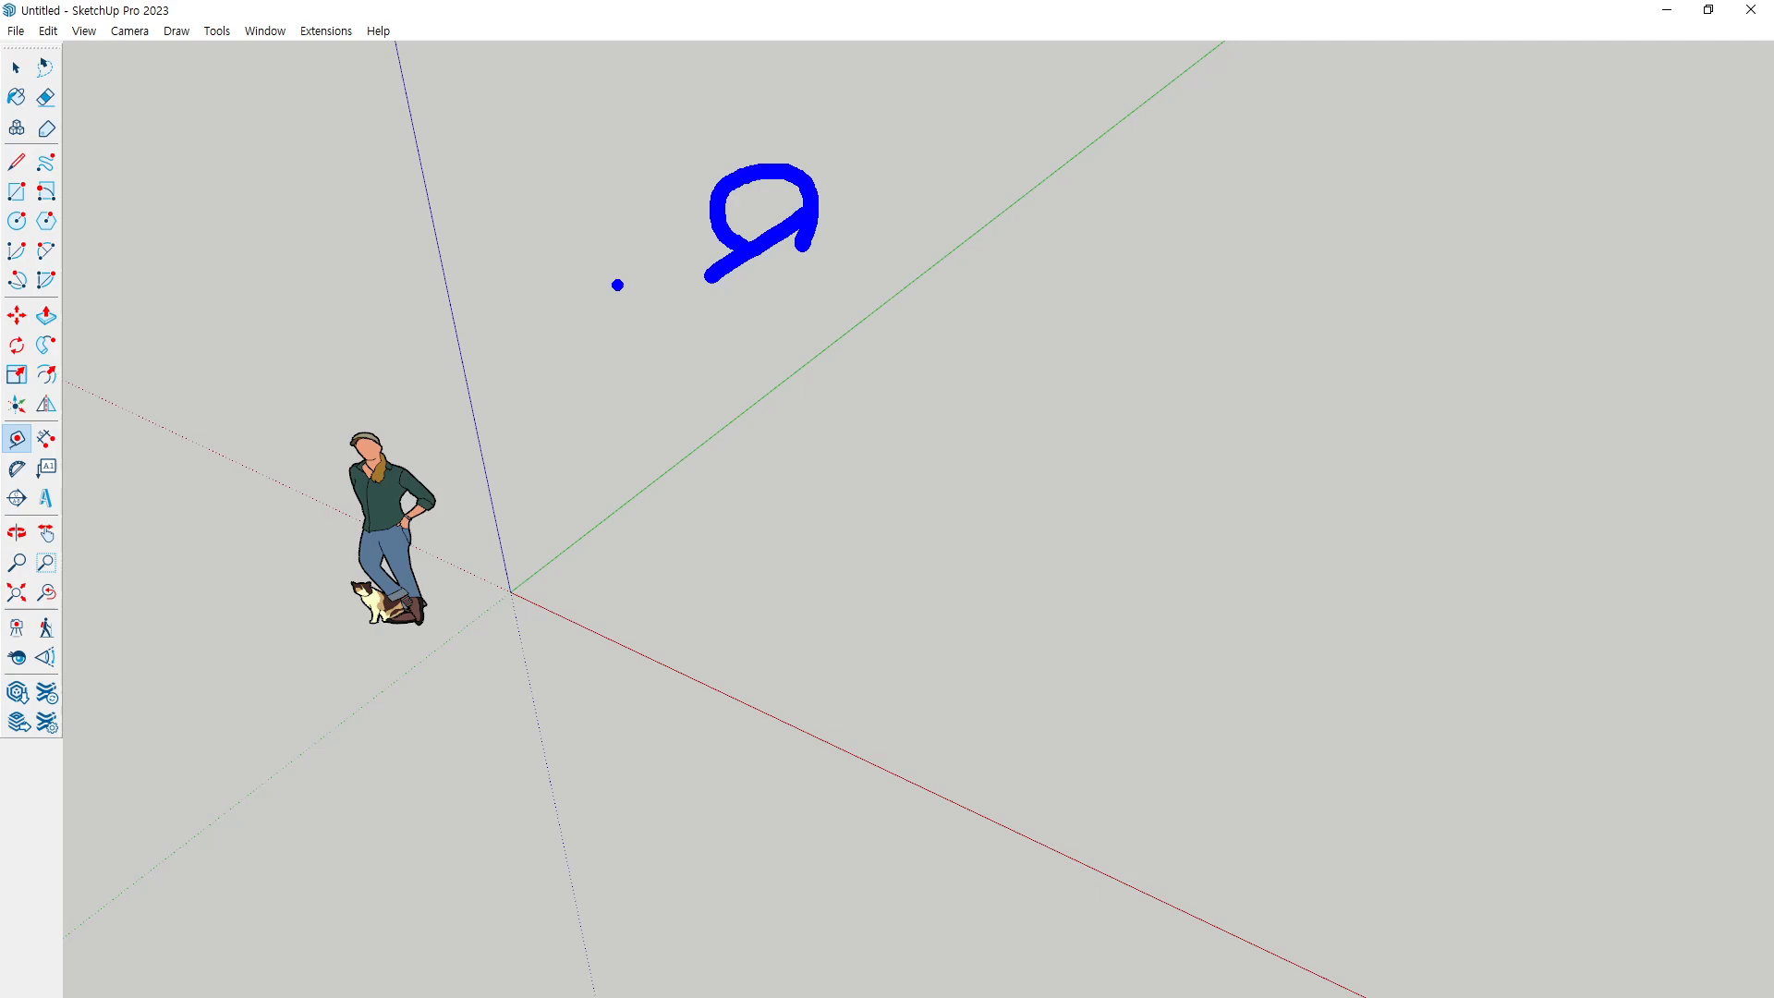
{"action": "left_click_drag", "start_coordinate": [603, 282], "coordinate": [658, 283]}
{"action": "left_click_drag", "start_coordinate": [632, 260], "coordinate": [626, 324]}
{"action": "left_click_drag", "start_coordinate": [623, 340], "coordinate": [630, 388]}
{"action": "mouse_move", "coordinate": [519, 471]}
{"action": "left_mouse_down"}
{"action": "mouse_move", "coordinate": [949, 130]}
{"action": "mouse_move", "coordinate": [924, 100]}
{"action": "left_mouse_up"}
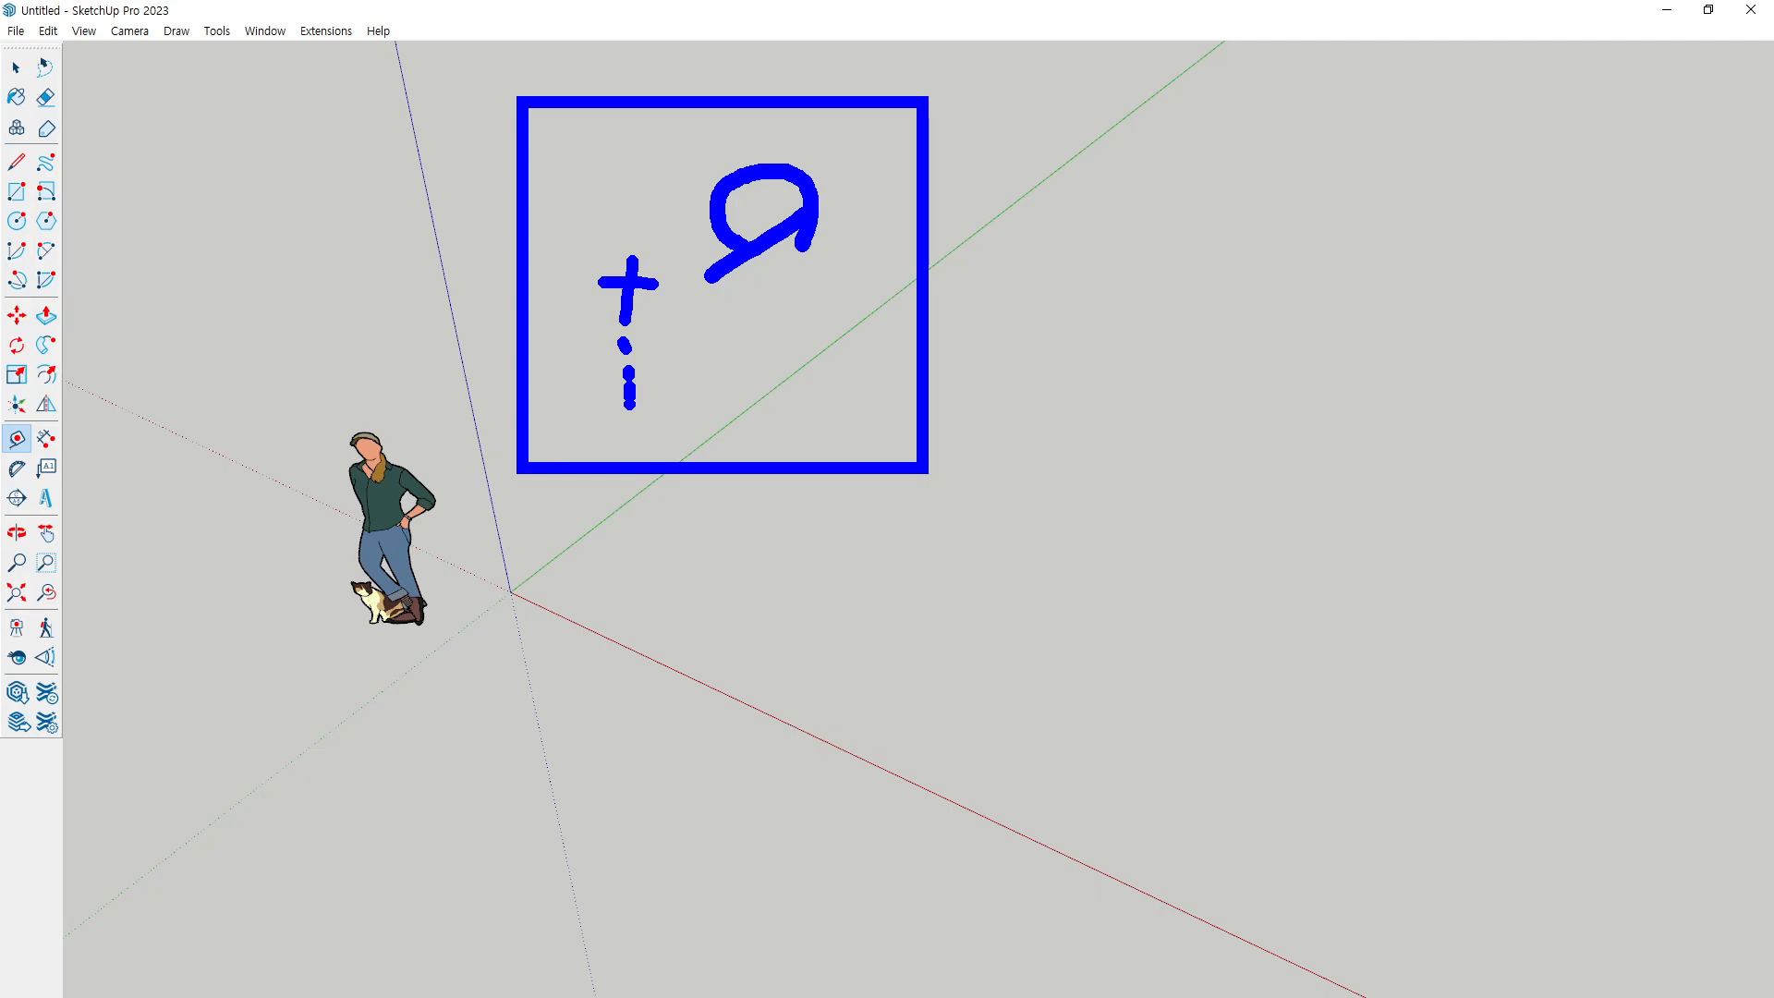
{"action": "left_click_drag", "start_coordinate": [638, 258], "coordinate": [612, 398]}
{"action": "mouse_move", "coordinate": [827, 246]}
{"action": "left_mouse_down"}
{"action": "mouse_move", "coordinate": [777, 277]}
{"action": "mouse_move", "coordinate": [827, 254]}
{"action": "left_mouse_up"}
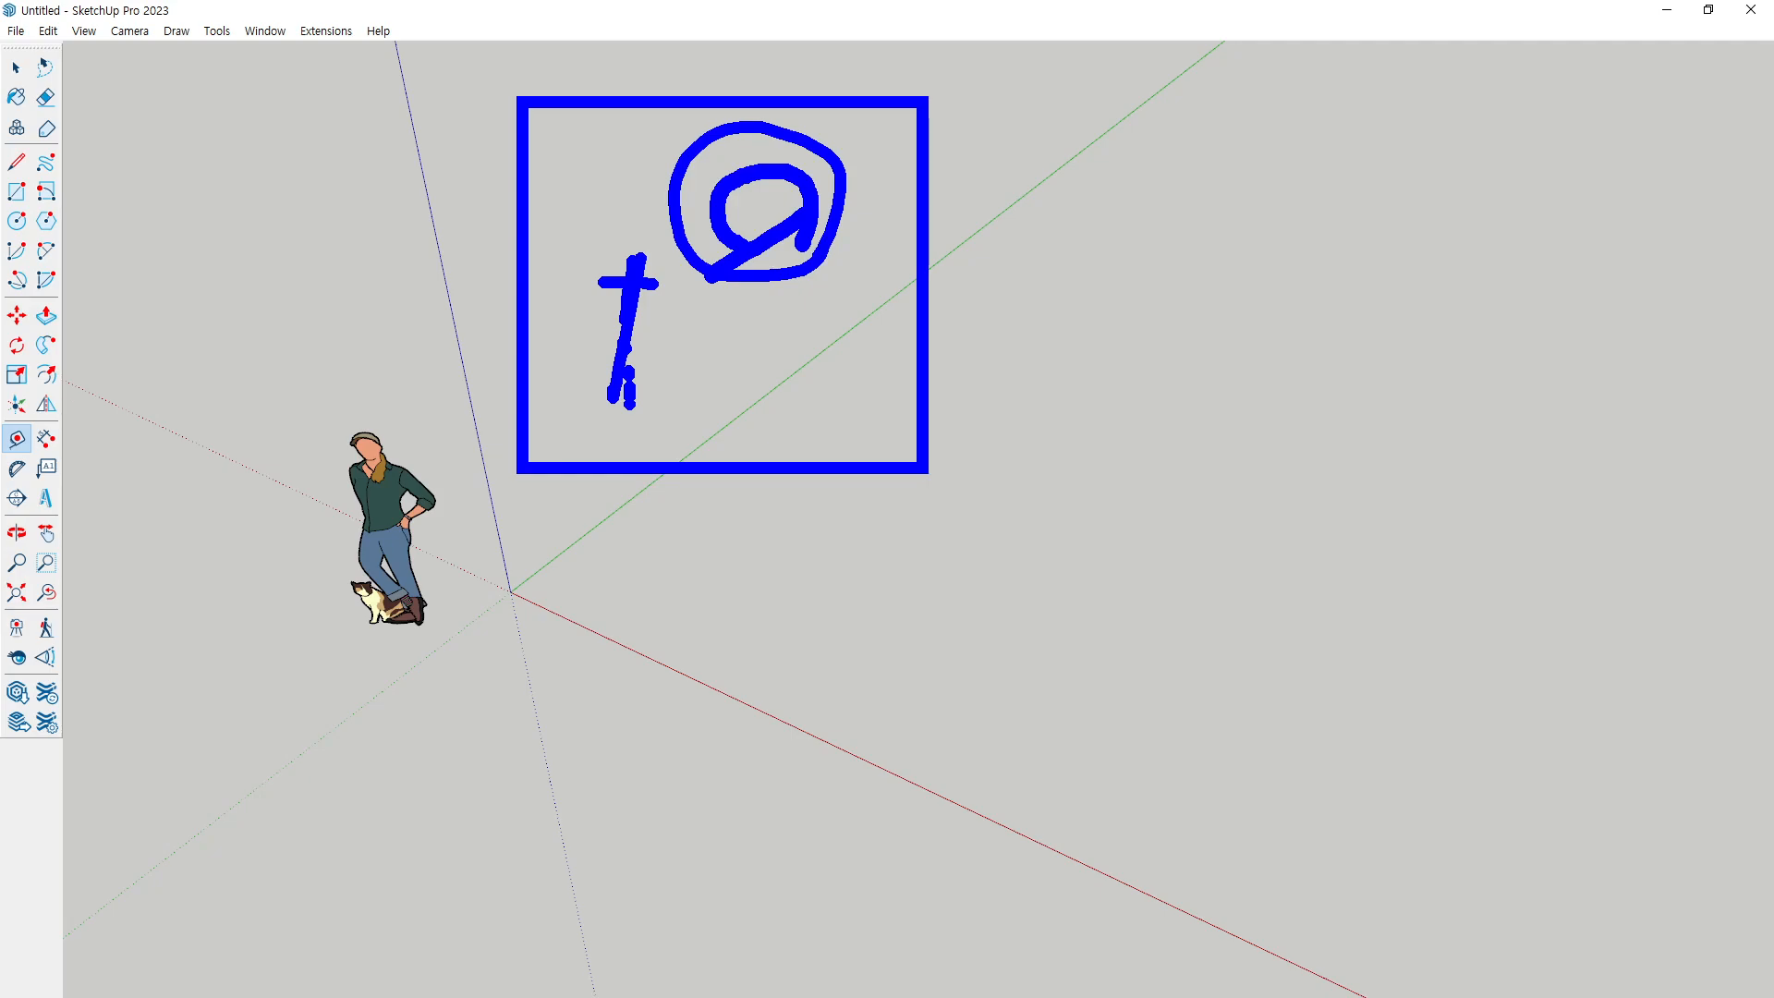
{"action": "mouse_move", "coordinate": [1062, 204]}
{"action": "left_mouse_down"}
{"action": "mouse_move", "coordinate": [1026, 227]}
{"action": "mouse_move", "coordinate": [1021, 285]}
{"action": "left_mouse_up"}
{"action": "mouse_move", "coordinate": [1021, 268]}
{"action": "left_mouse_down"}
{"action": "mouse_move", "coordinate": [1076, 264]}
{"action": "mouse_move", "coordinate": [1058, 294]}
{"action": "mouse_move", "coordinate": [1100, 294]}
{"action": "left_mouse_up"}
{"action": "left_click_drag", "start_coordinate": [1113, 263], "coordinate": [1185, 275]}
{"action": "left_click_drag", "start_coordinate": [1207, 238], "coordinate": [1206, 310]}
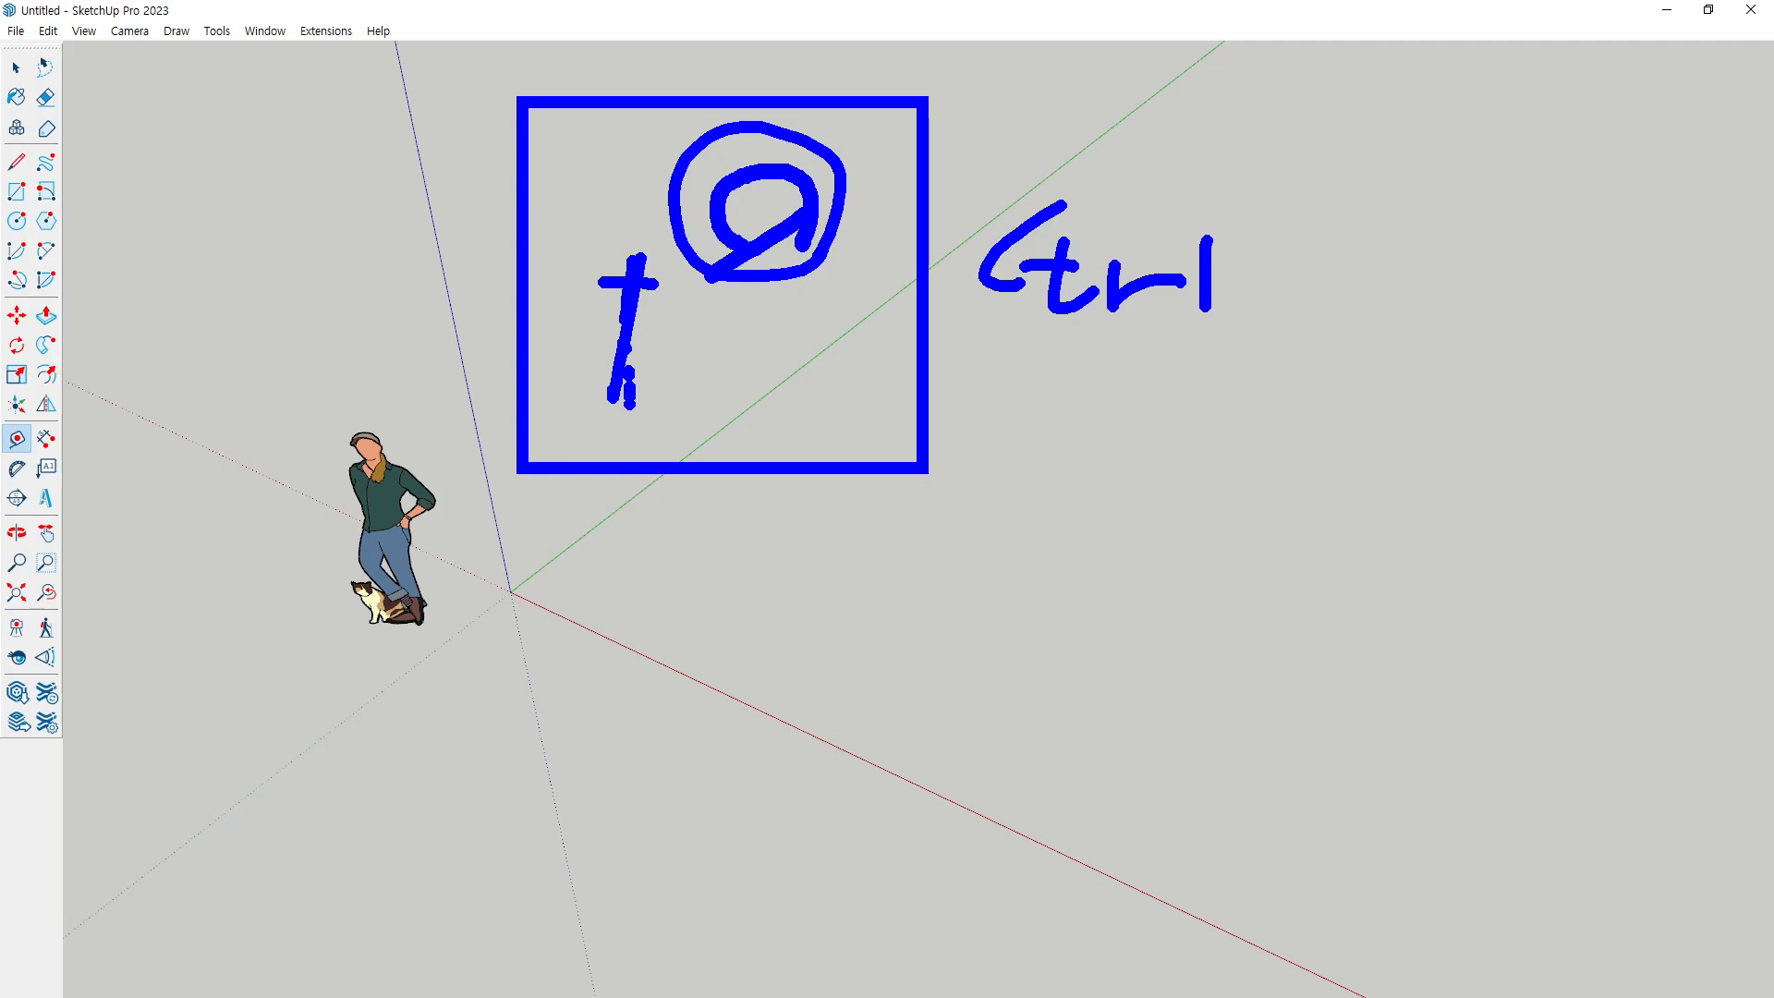
{"action": "key", "text": "Escape"}
{"action": "middle_click_drag", "start_coordinate": [599, 589], "coordinate": [677, 586]}
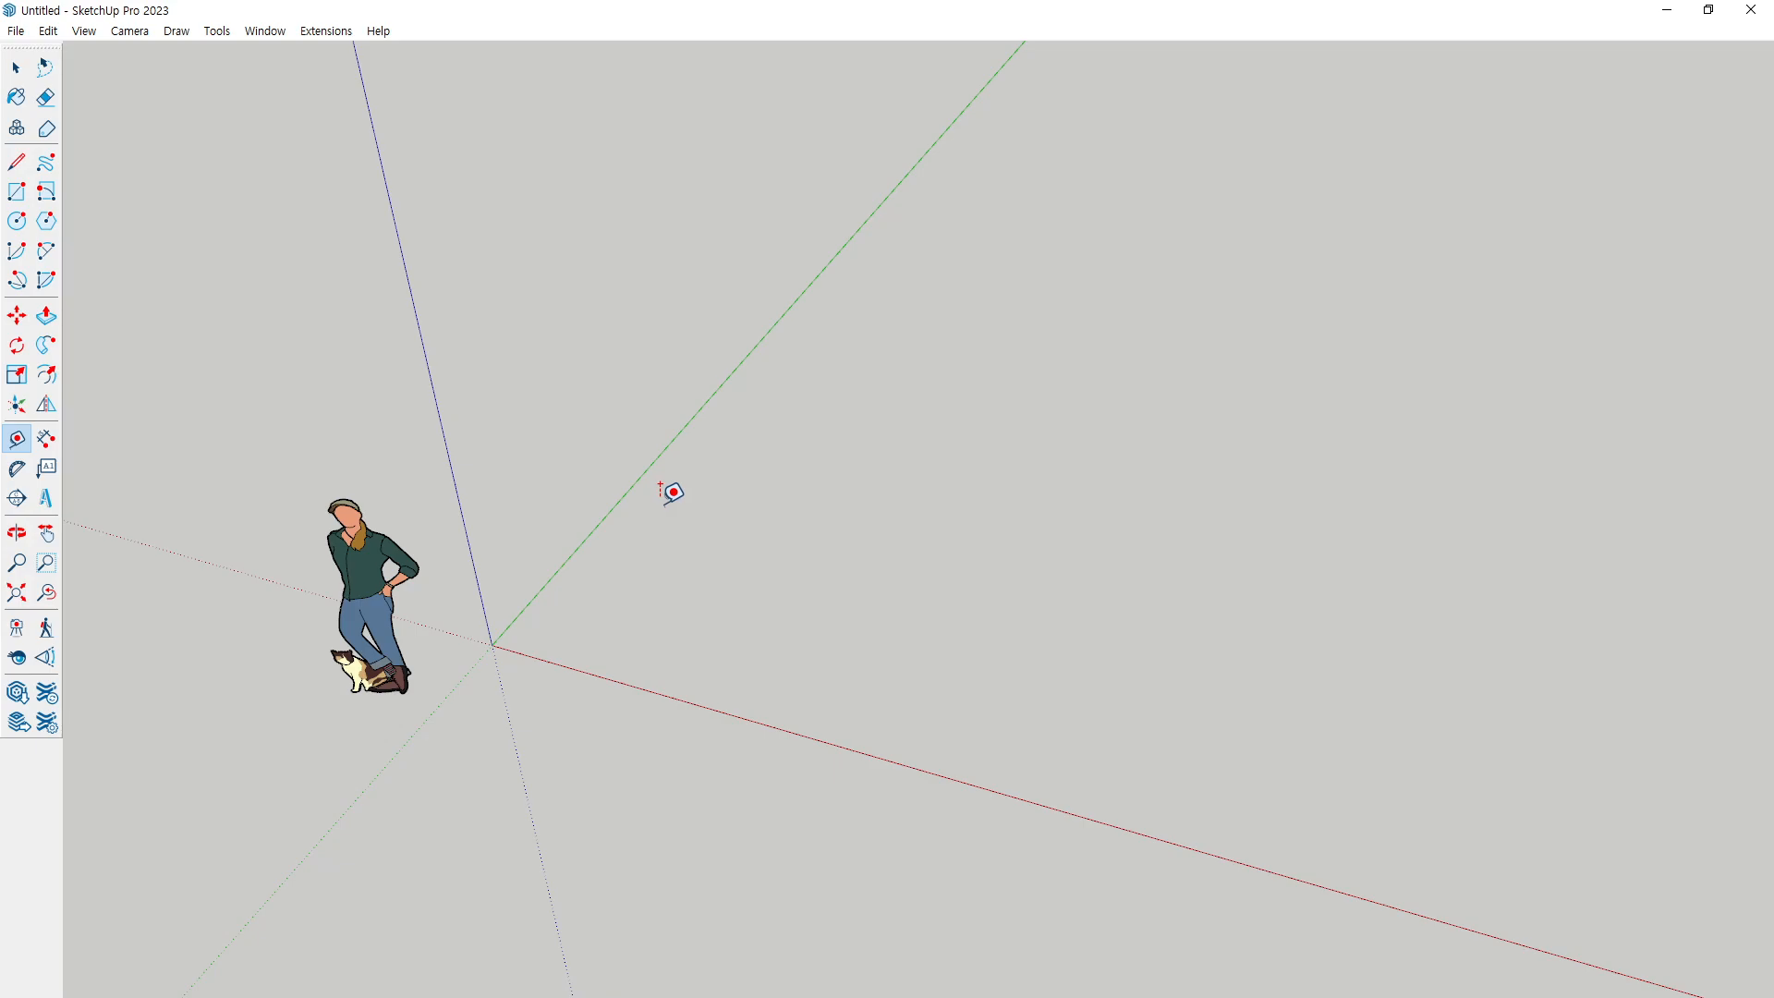
Draw a rectangle on the ground beside the origin and push/pull it upward into a tall box
{"action": "left_click", "coordinate": [17, 191]}
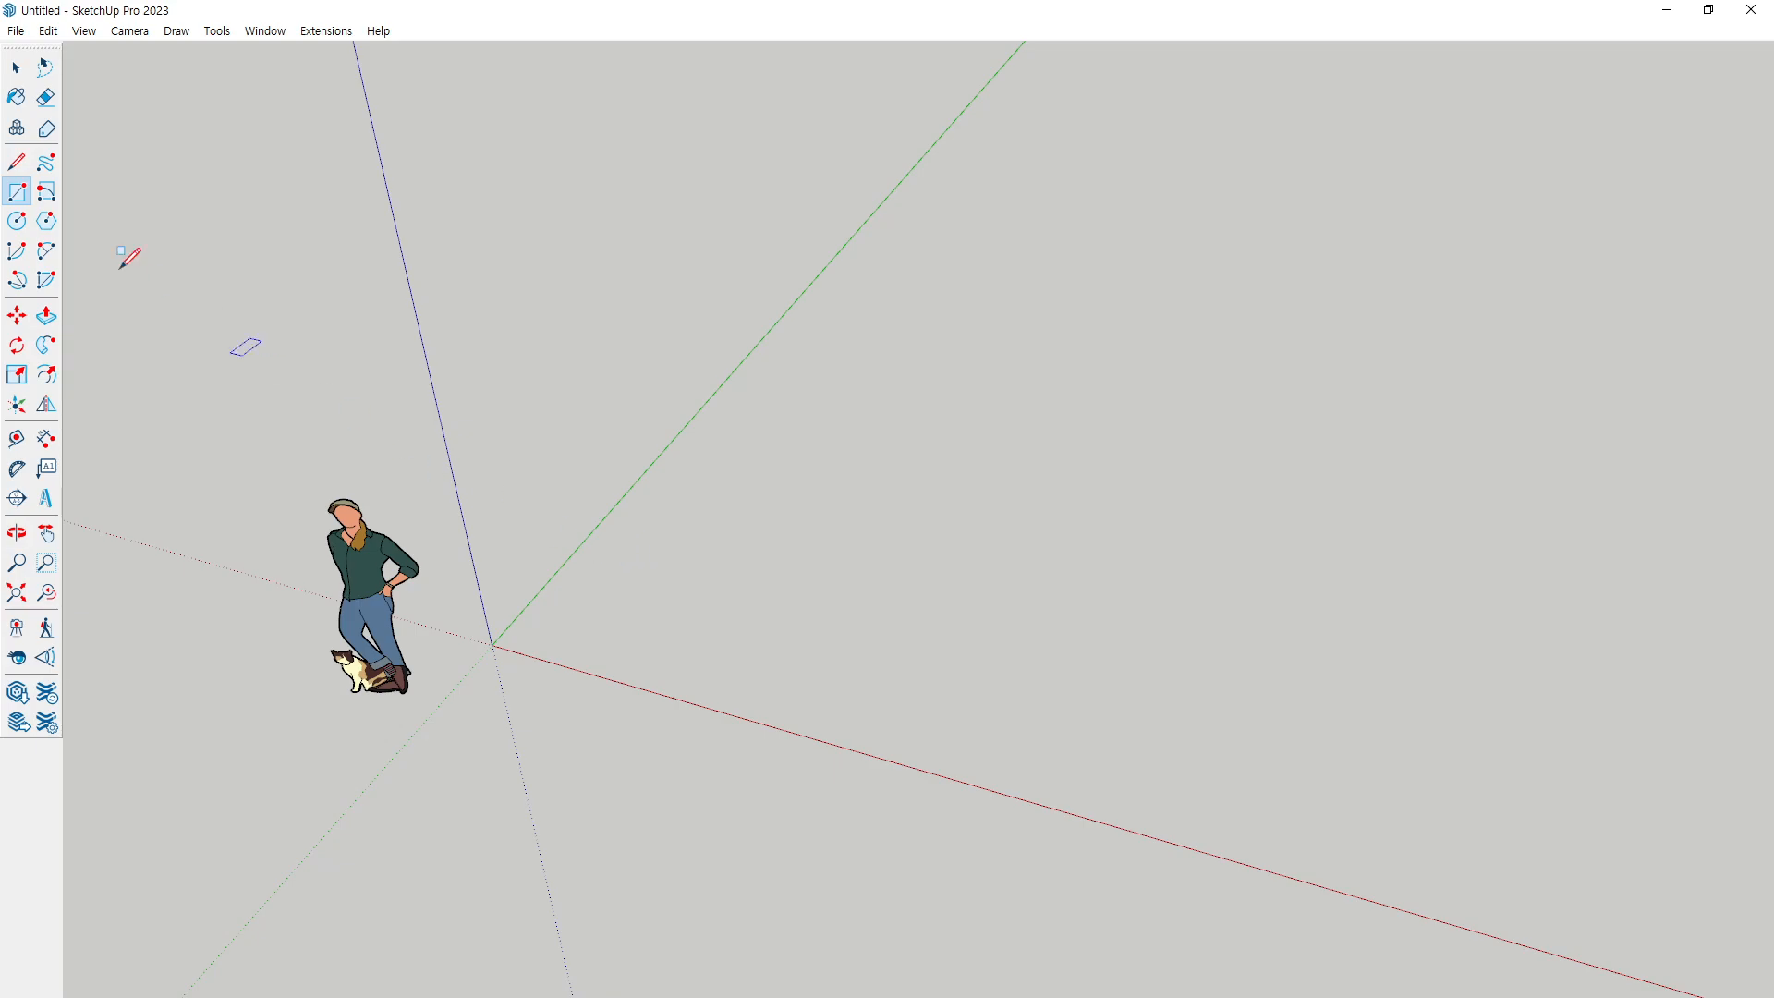
{"action": "left_click", "coordinate": [622, 580]}
{"action": "left_click", "coordinate": [1196, 550]}
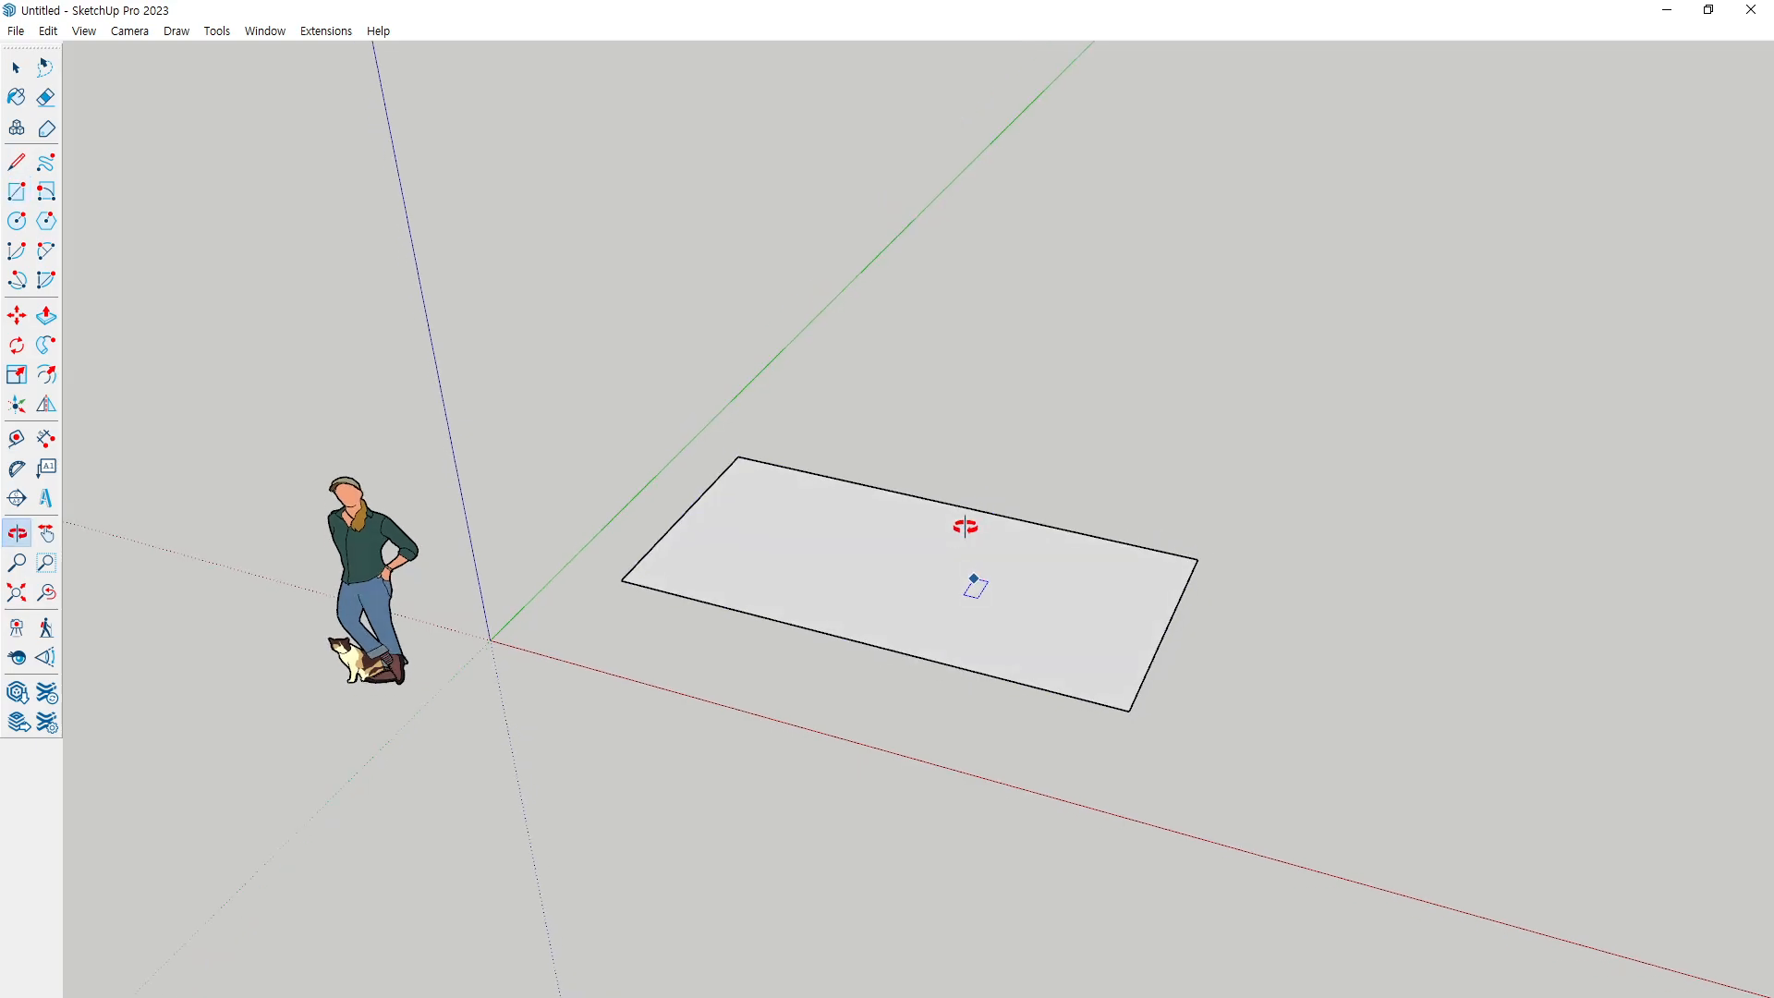
{"action": "key", "text": "p"}
{"action": "left_click_drag", "start_coordinate": [844, 566], "coordinate": [895, 268]}
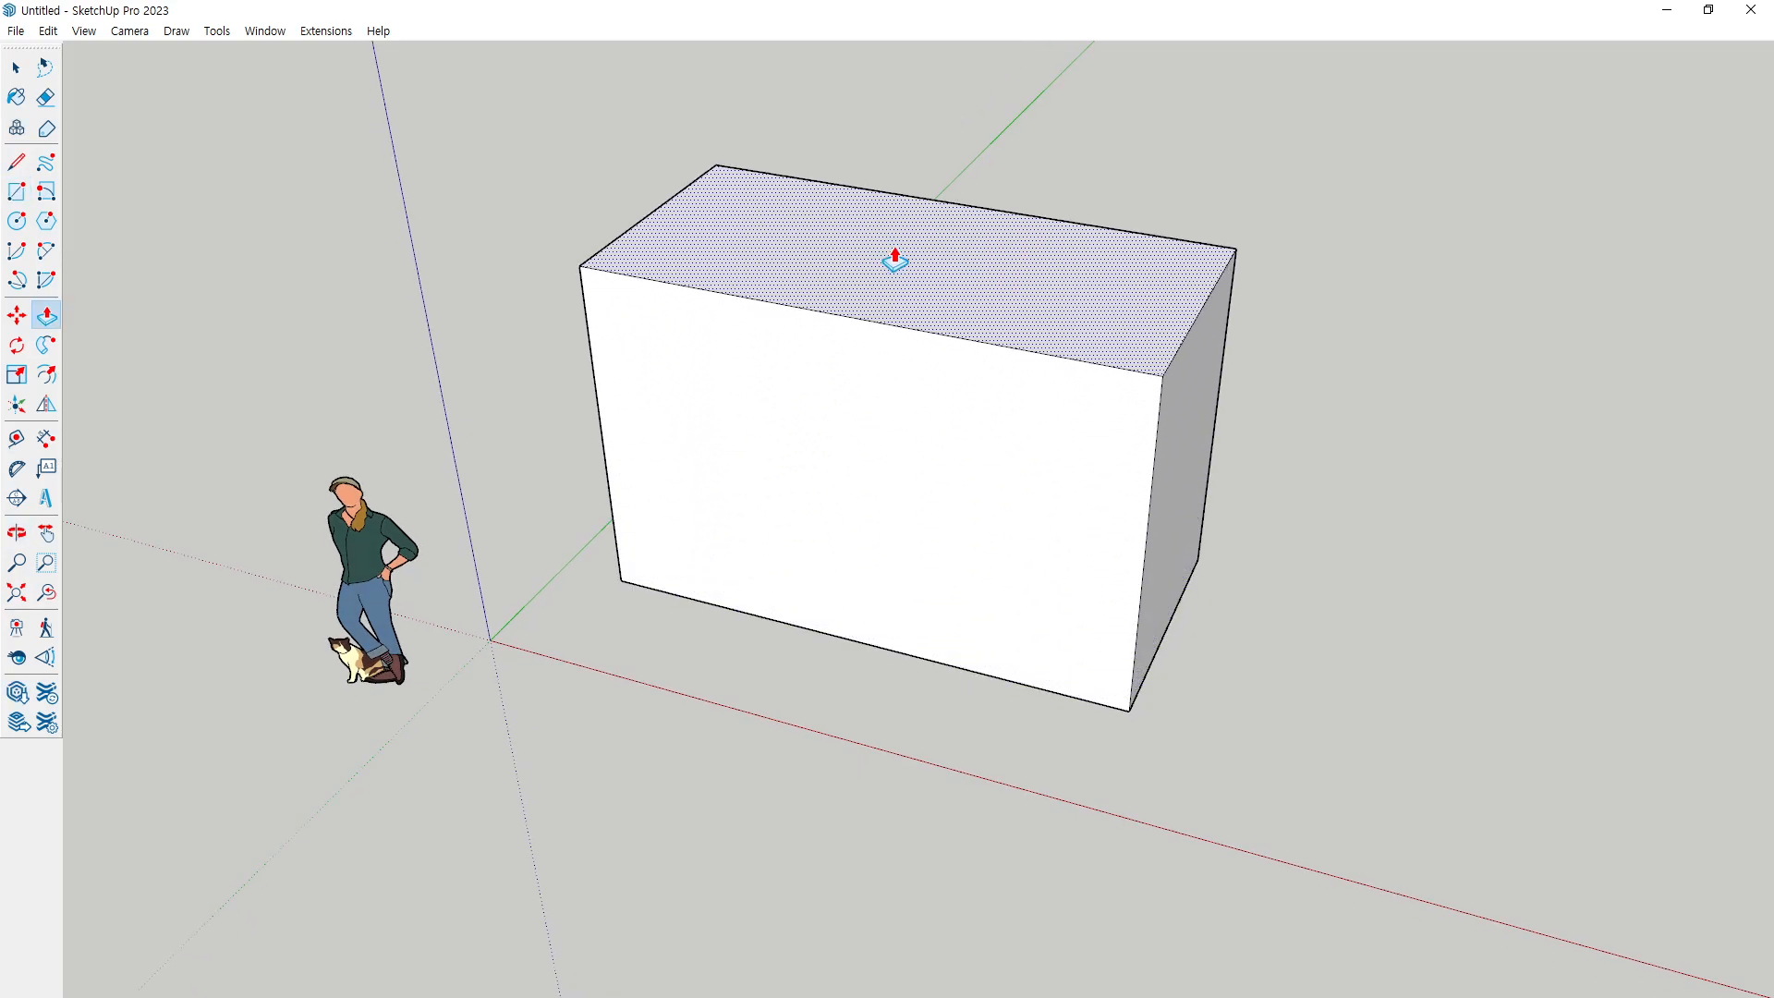
{"action": "middle_click_drag", "start_coordinate": [894, 261], "coordinate": [770, 684]}
{"action": "scroll", "coordinate": [770, 684], "scroll_direction": "up", "scroll_amount": 2}
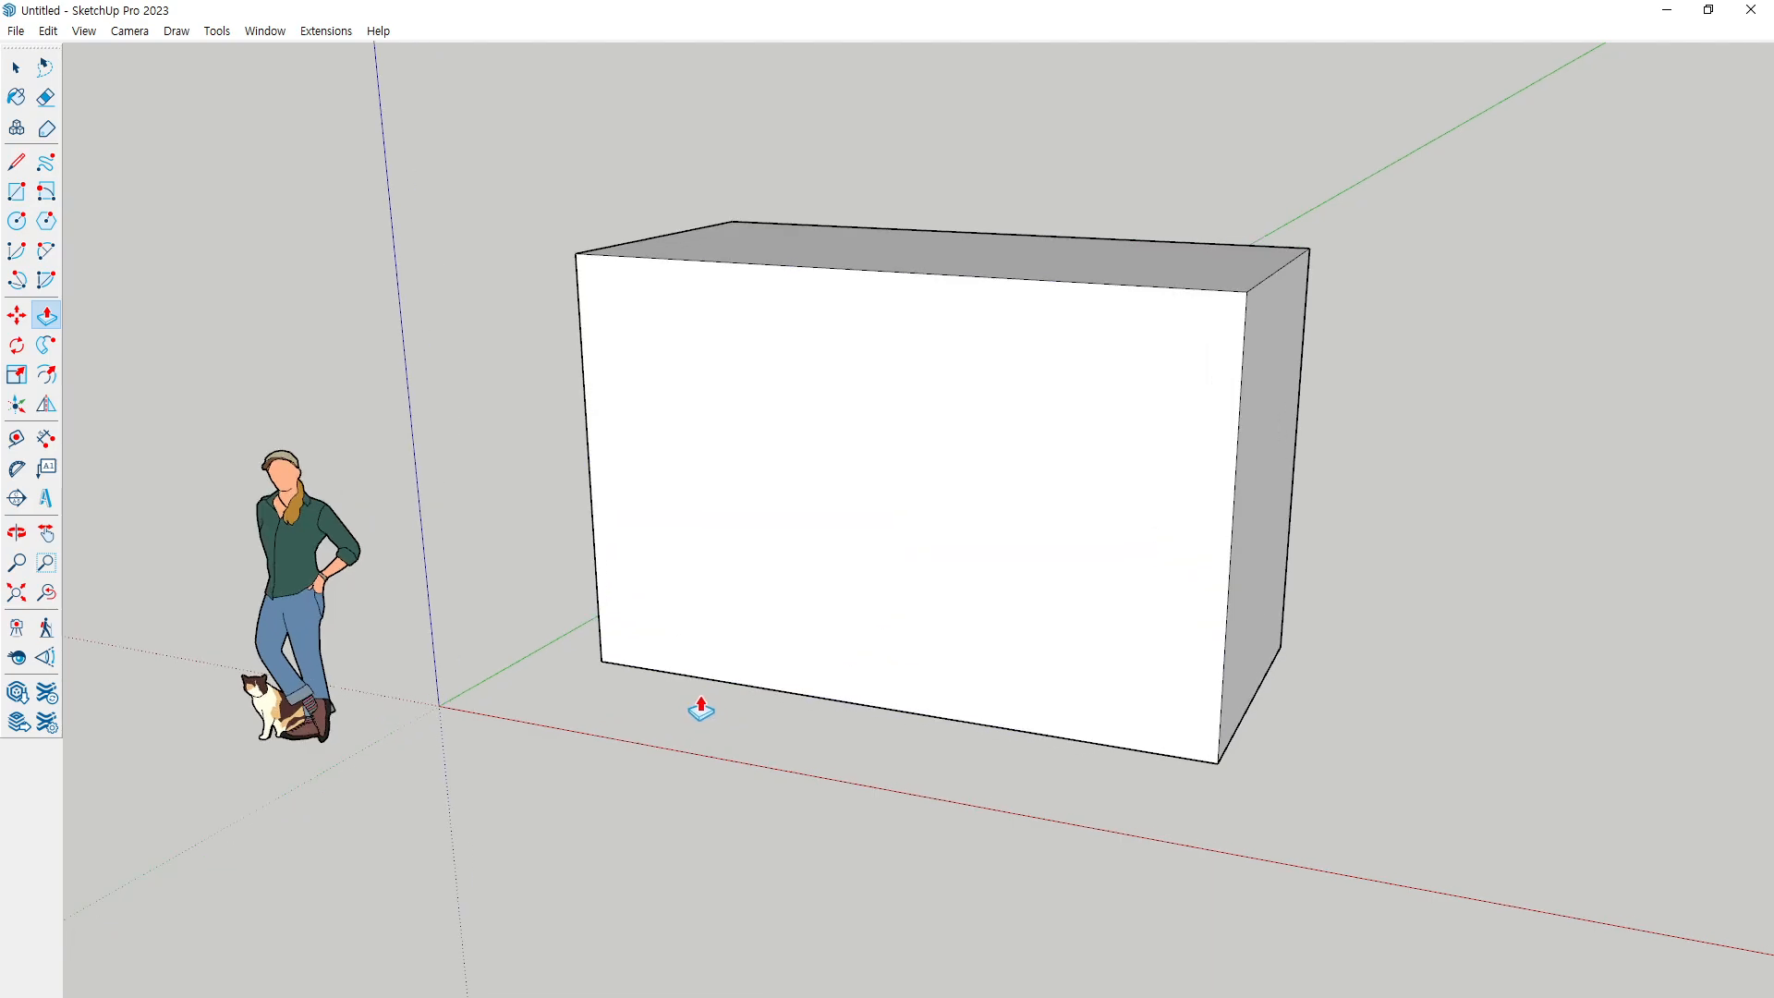
Place two horizontal guide lines on the box's front face, one offset up from its bottom edge and another above that guide
{"action": "key", "text": "t"}
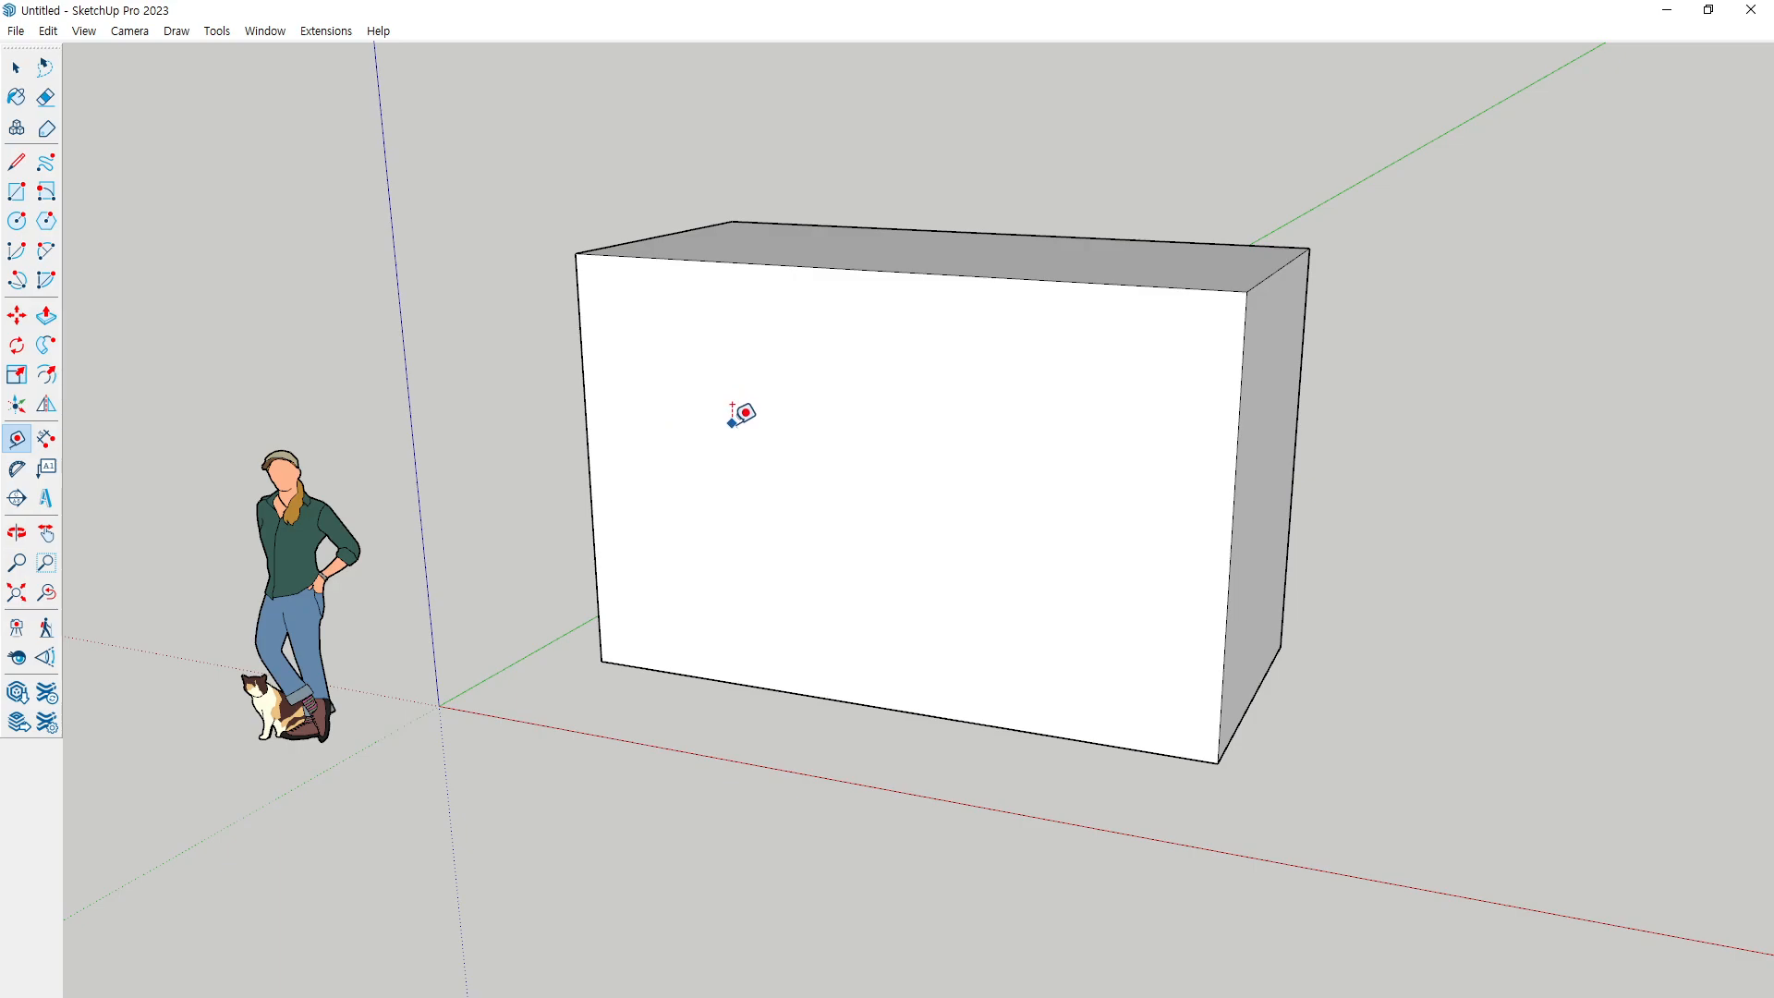
{"action": "middle_click_drag", "start_coordinate": [766, 423], "coordinate": [746, 561]}
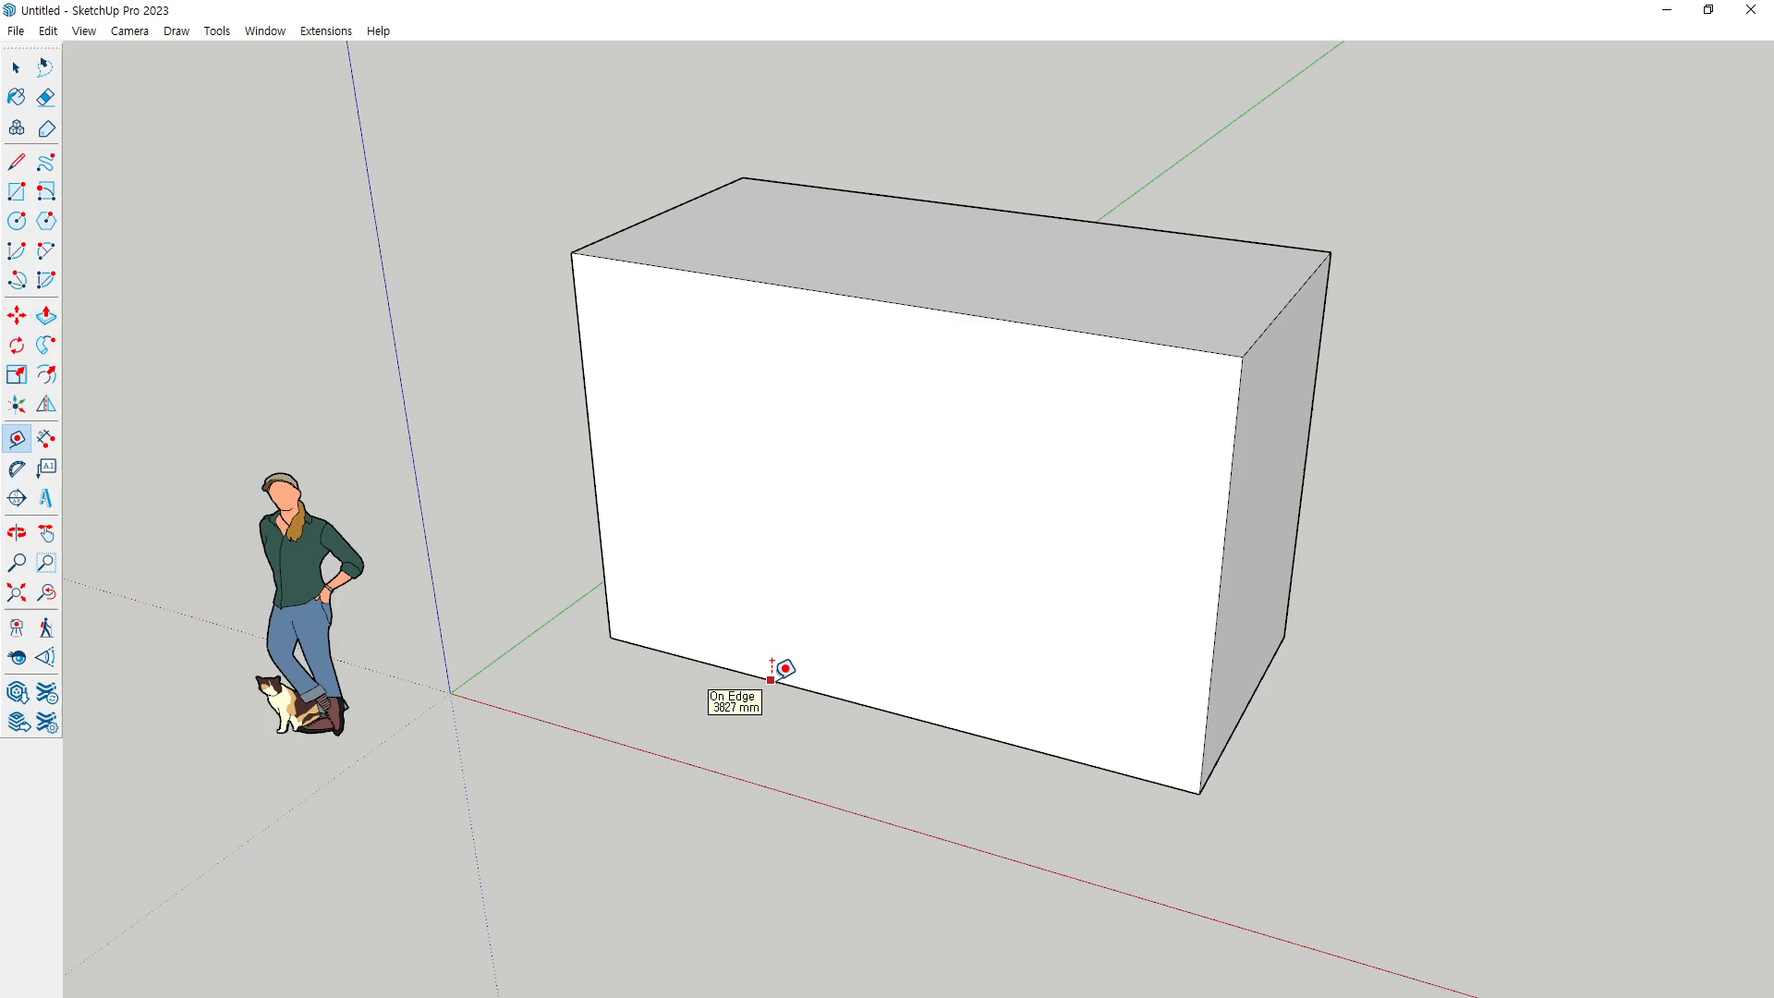
{"action": "left_click", "coordinate": [885, 712]}
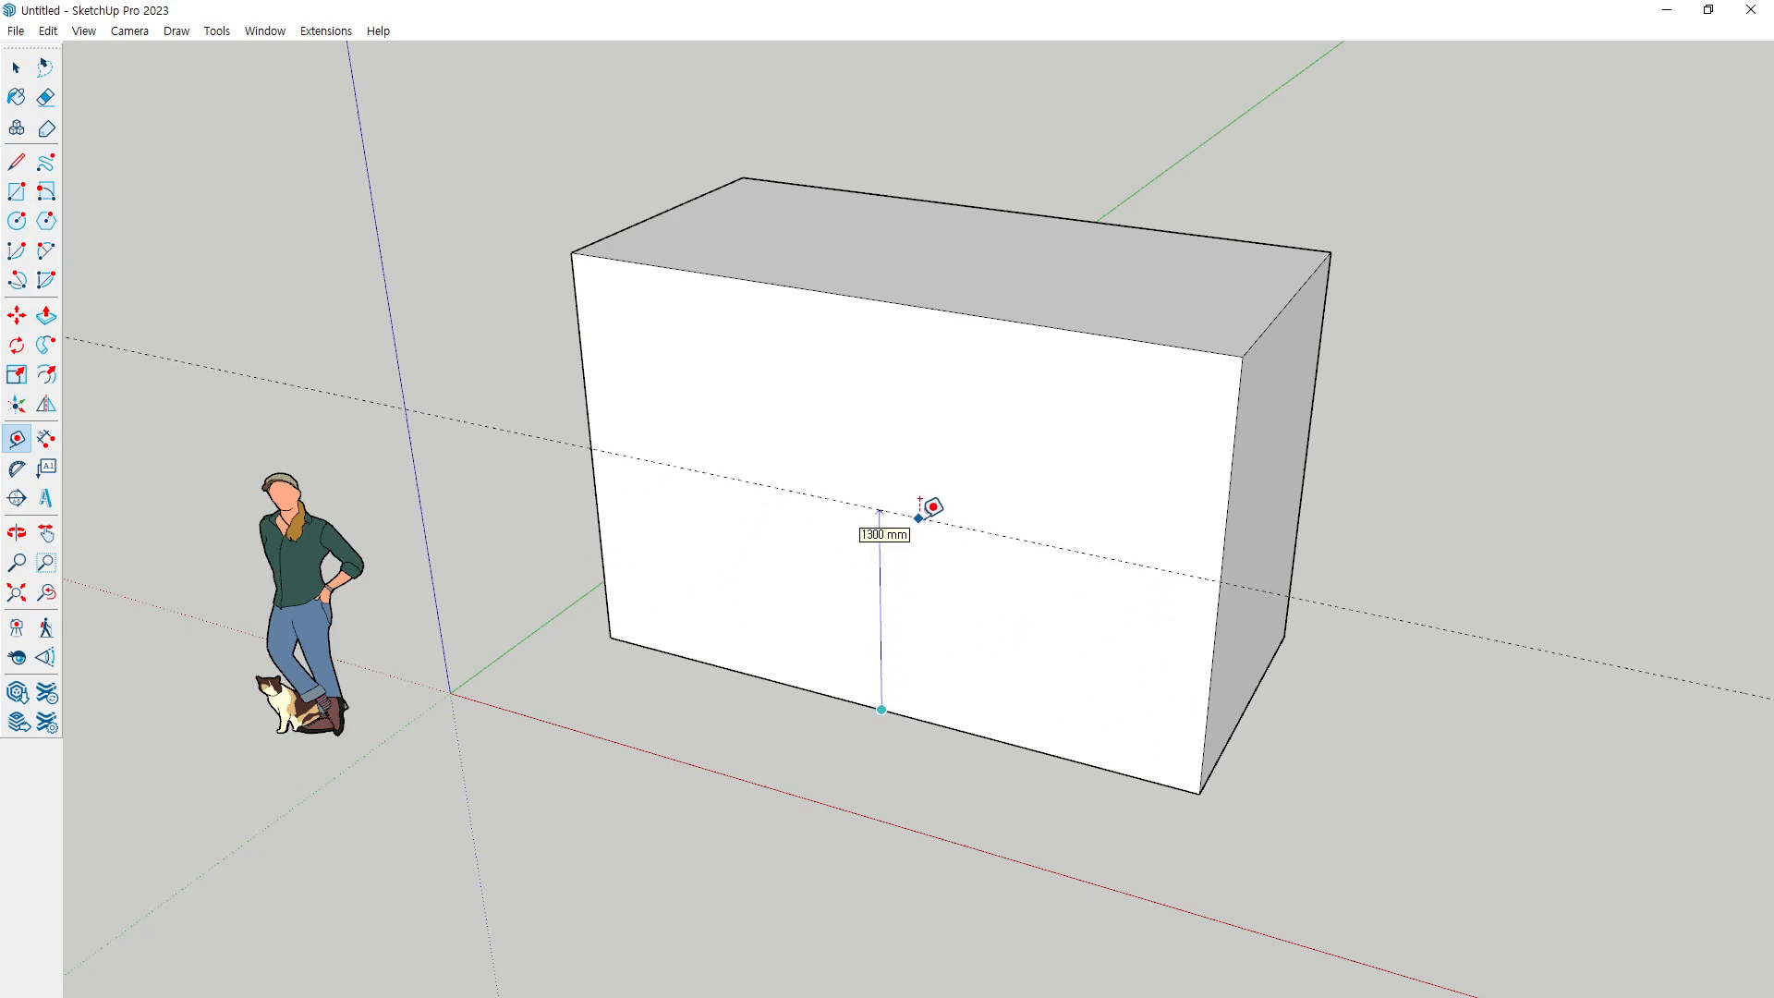
{"action": "key", "text": "Escape"}
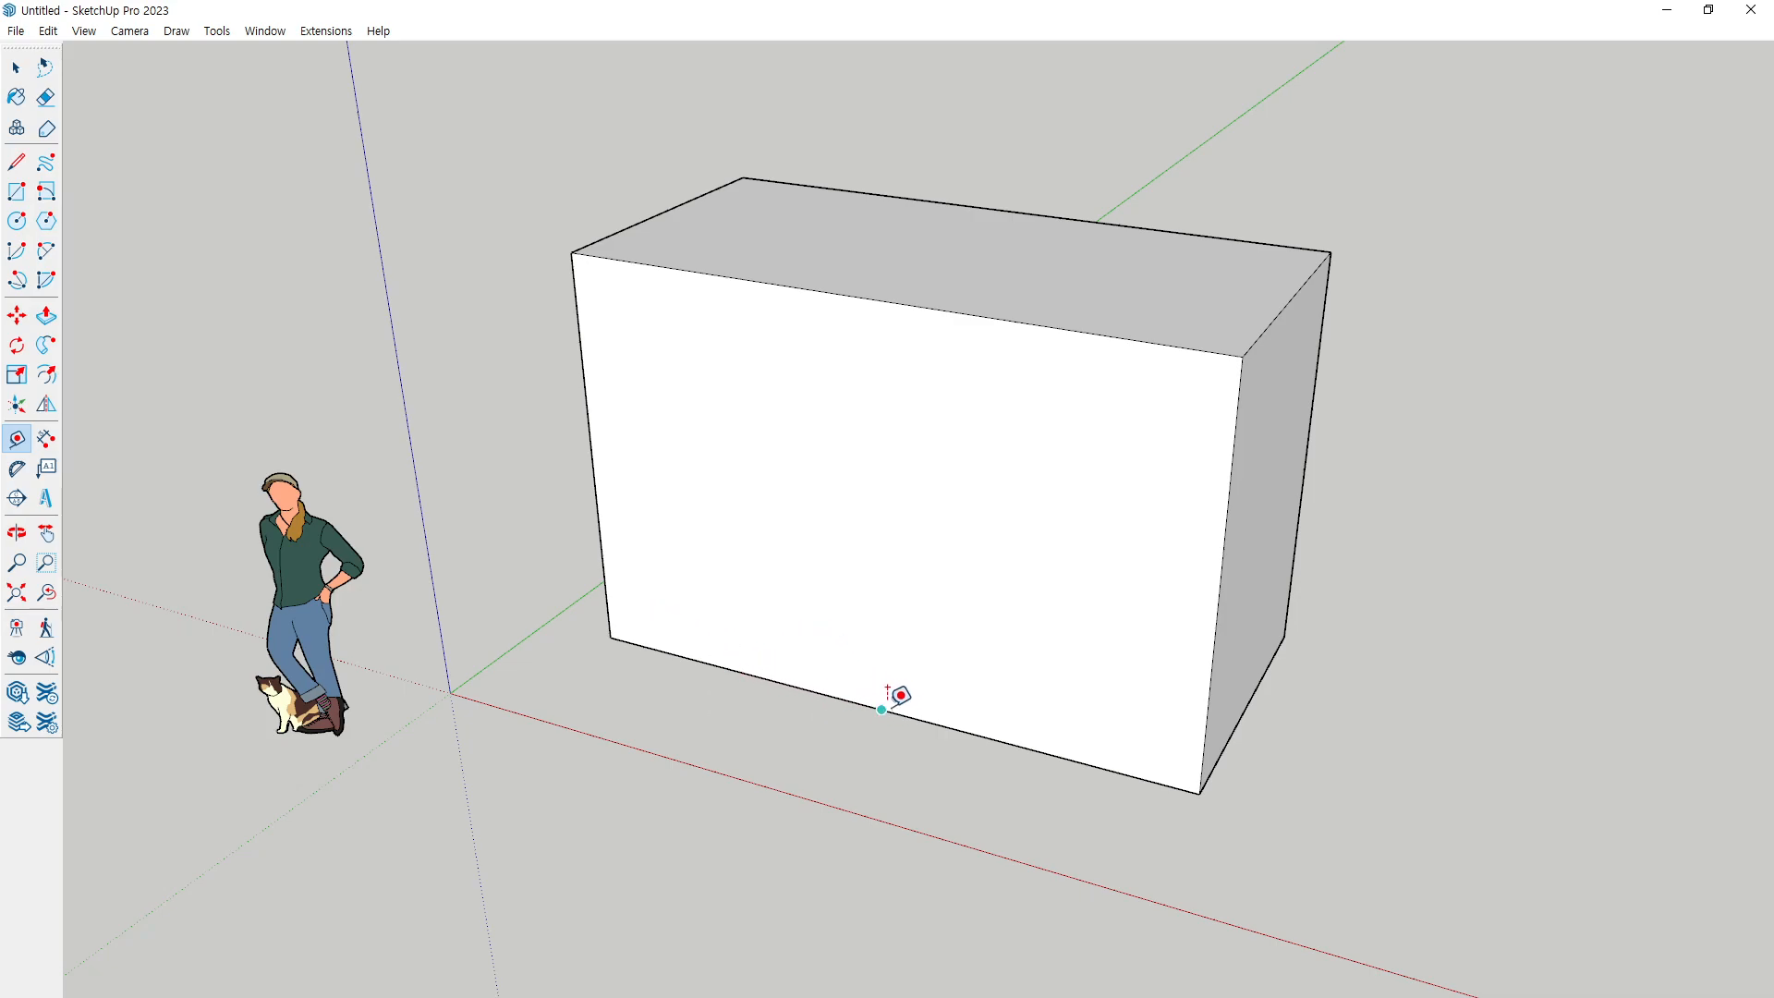
{"action": "left_click", "coordinate": [695, 660]}
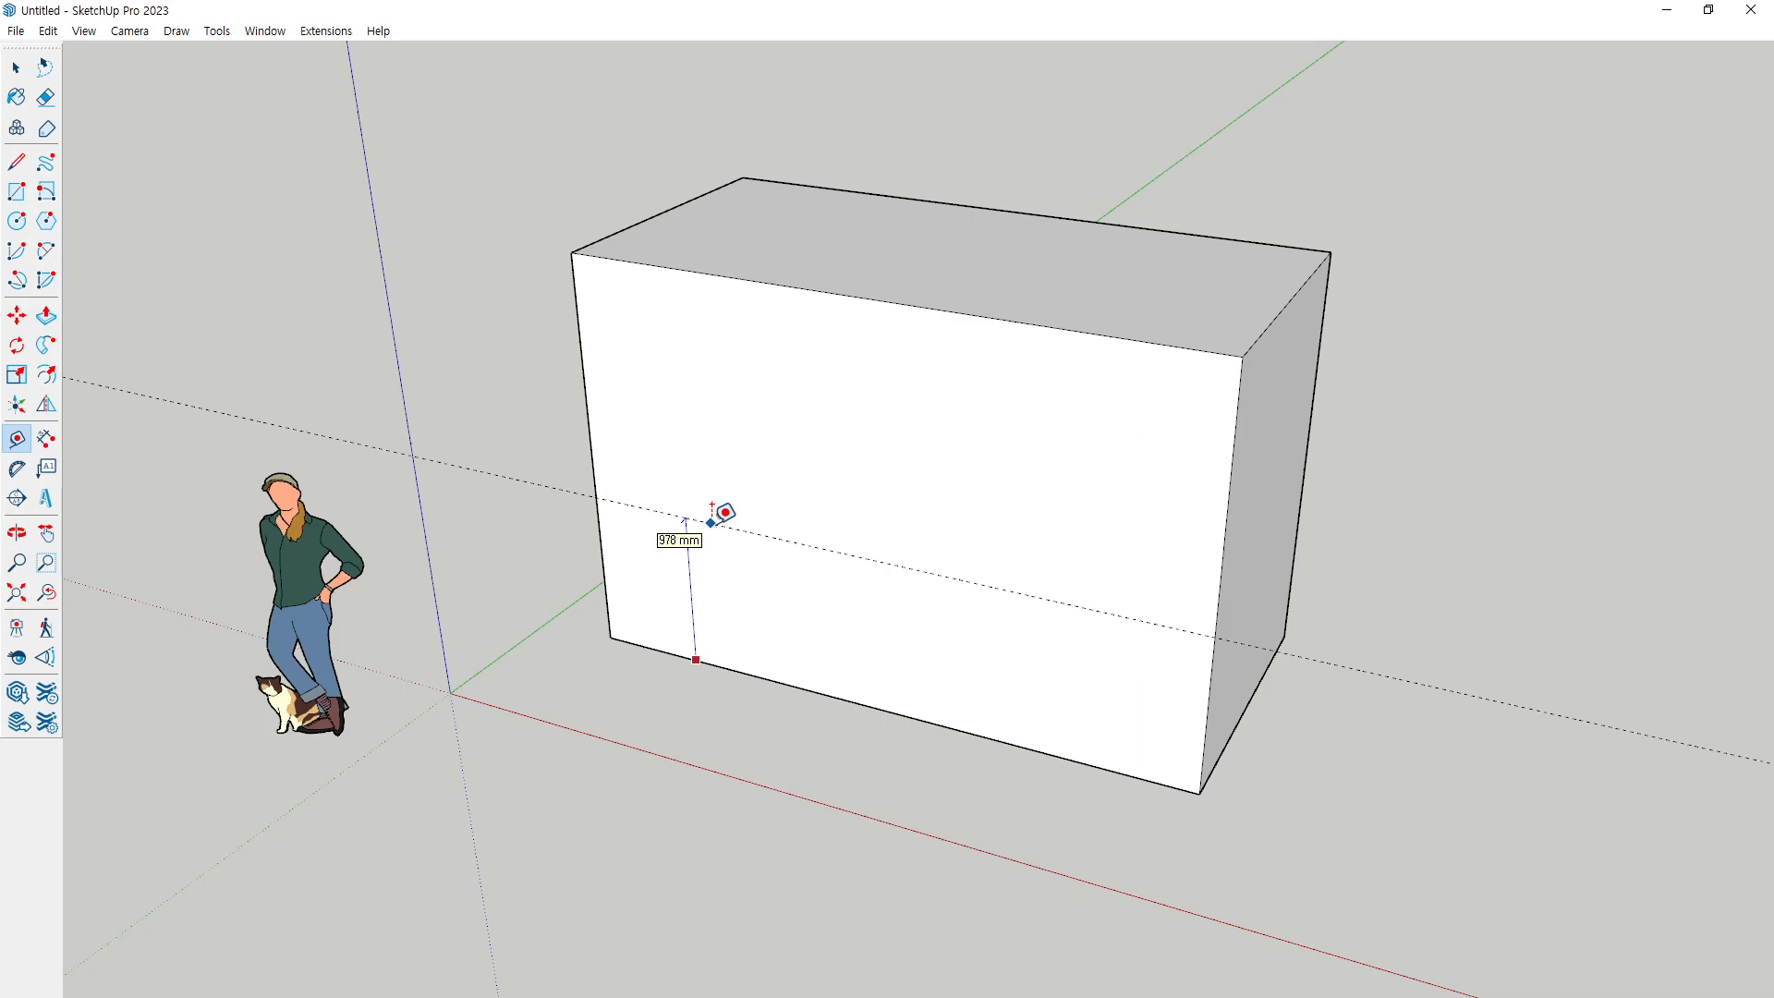
{"action": "left_click", "coordinate": [712, 578]}
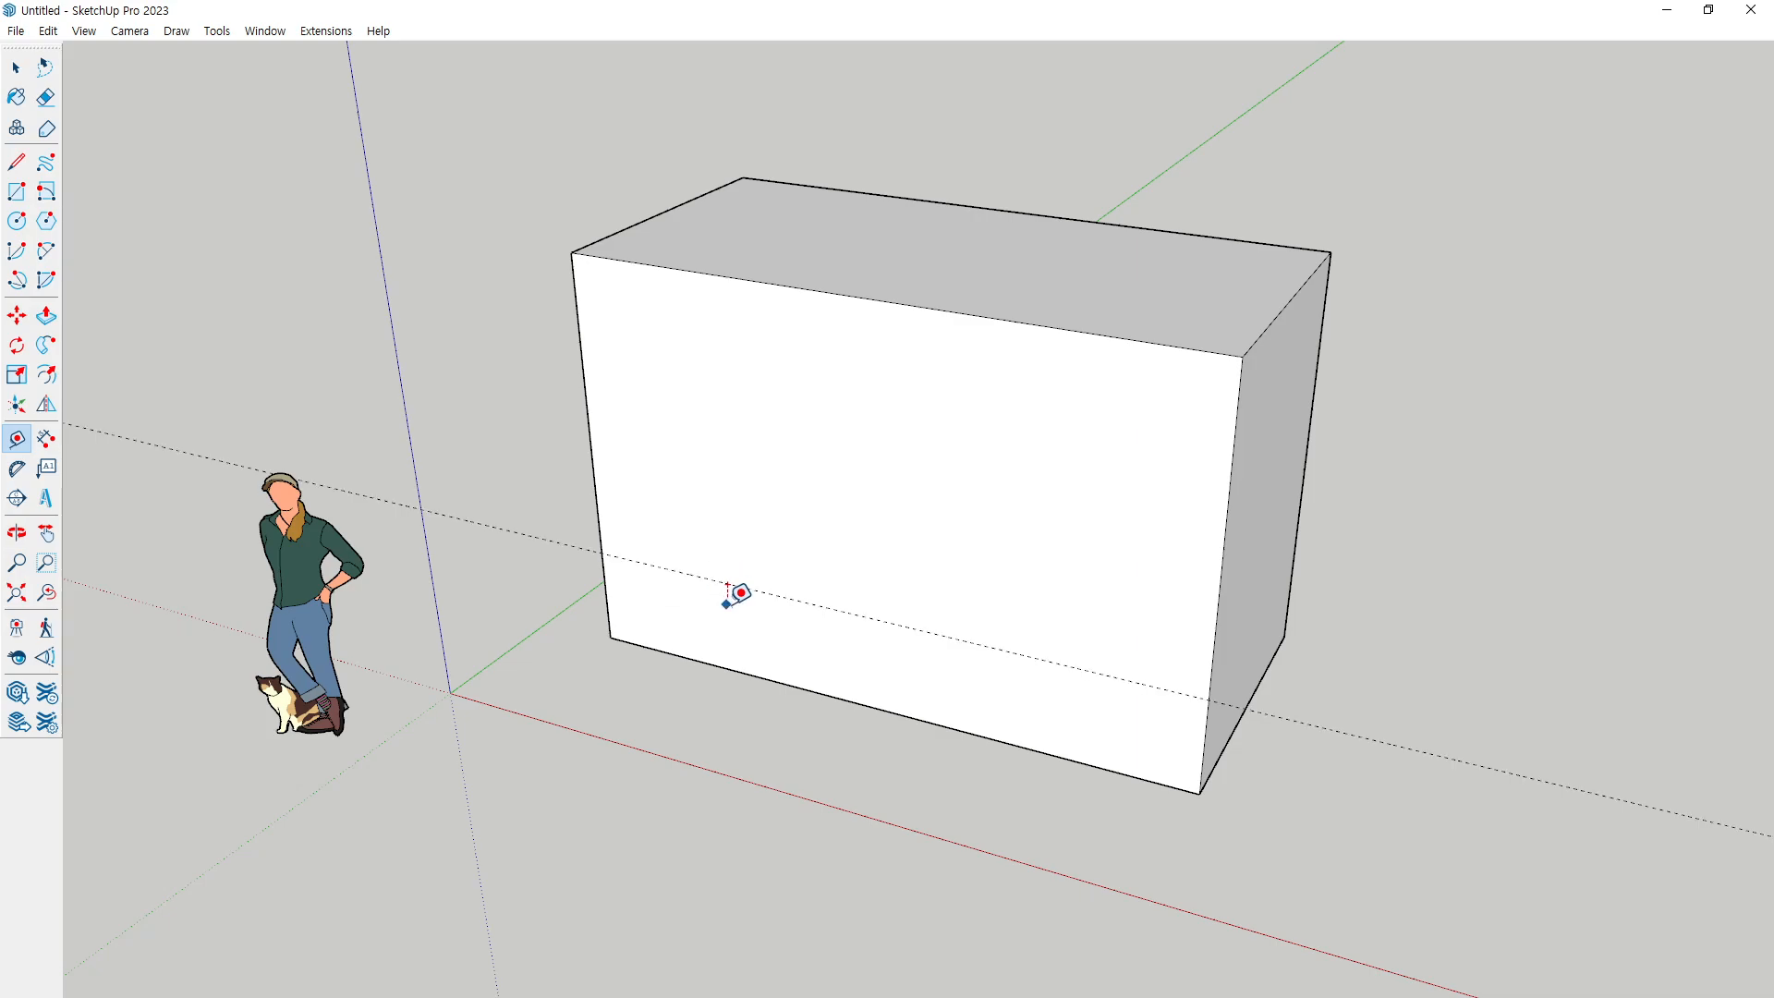
{"action": "left_click", "coordinate": [725, 582]}
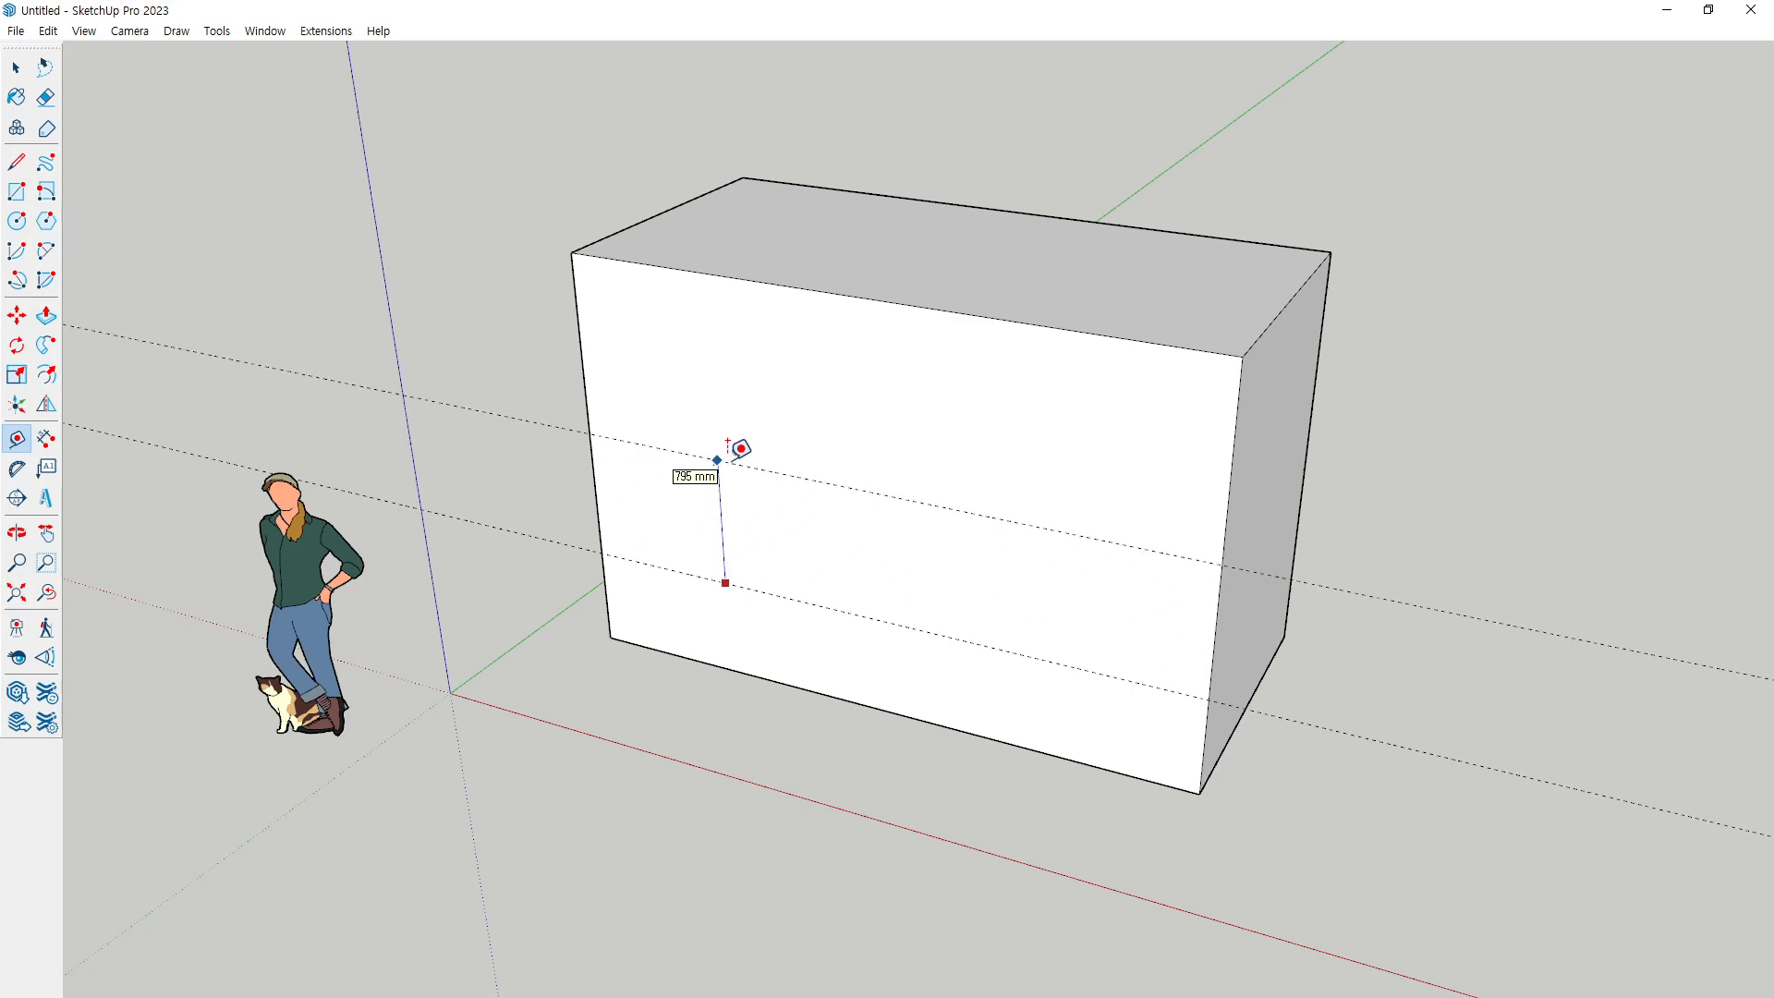
{"action": "key", "text": "Up"}
{"action": "key", "text": "Return"}
{"action": "middle_click_drag", "start_coordinate": [783, 509], "coordinate": [905, 404]}
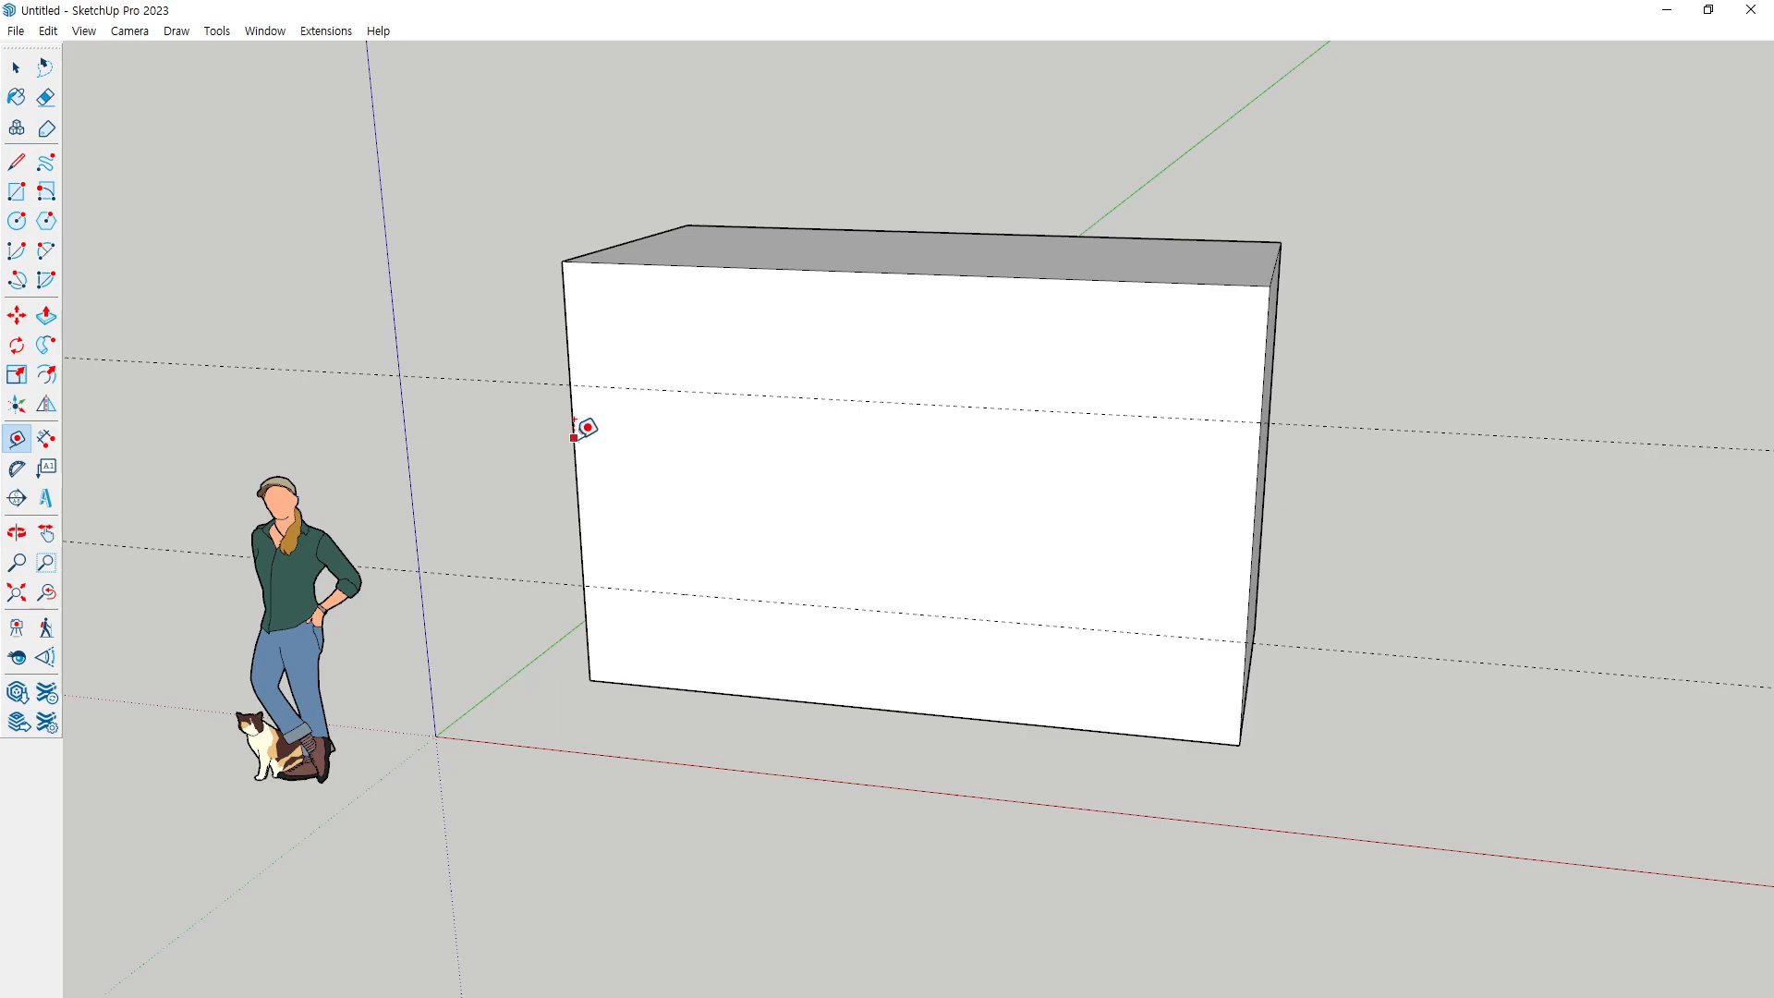
{"action": "key", "text": "ctrl+2"}
{"action": "left_click_drag", "start_coordinate": [563, 283], "coordinate": [563, 678], "text": "shift"}
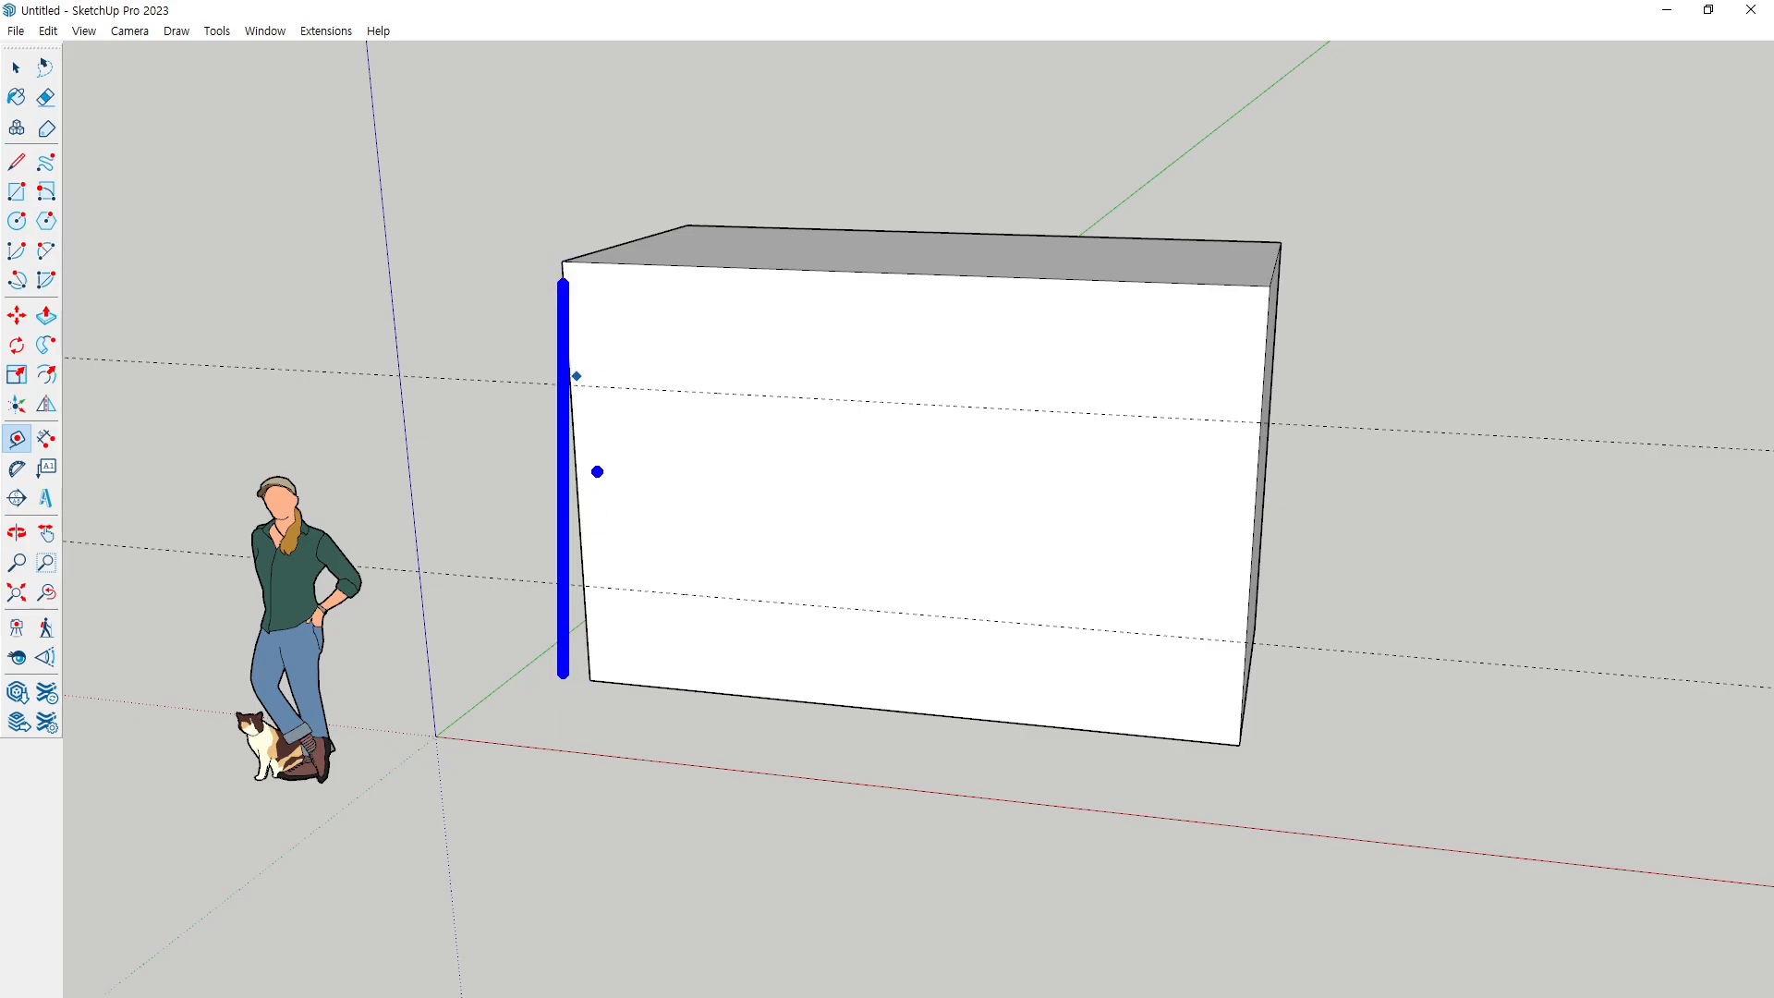
{"action": "left_click_drag", "start_coordinate": [595, 472], "coordinate": [605, 459]}
{"action": "key", "text": "Escape"}
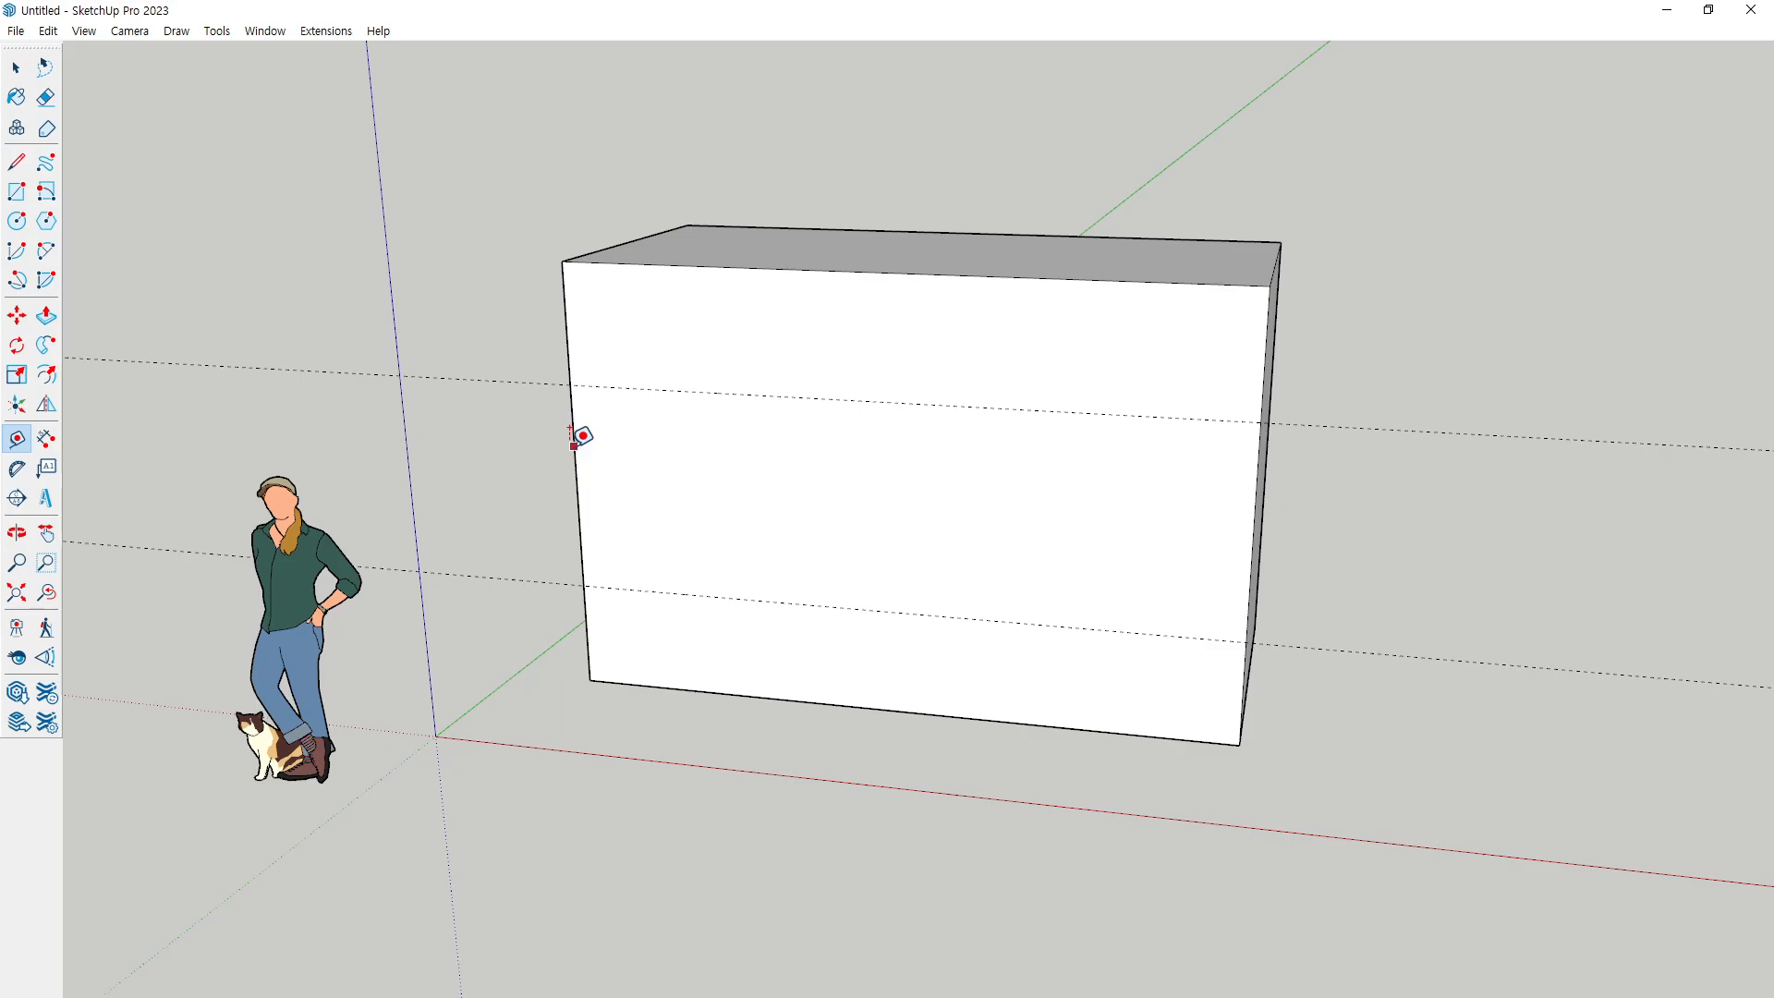
Place a vertical guide line 500 mm in from the front face's left edge and a second vertical guide to its right
{"action": "left_click", "coordinate": [574, 446]}
{"action": "type", "text": "500"}
{"action": "key", "text": "Return"}
{"action": "left_click", "coordinate": [654, 424]}
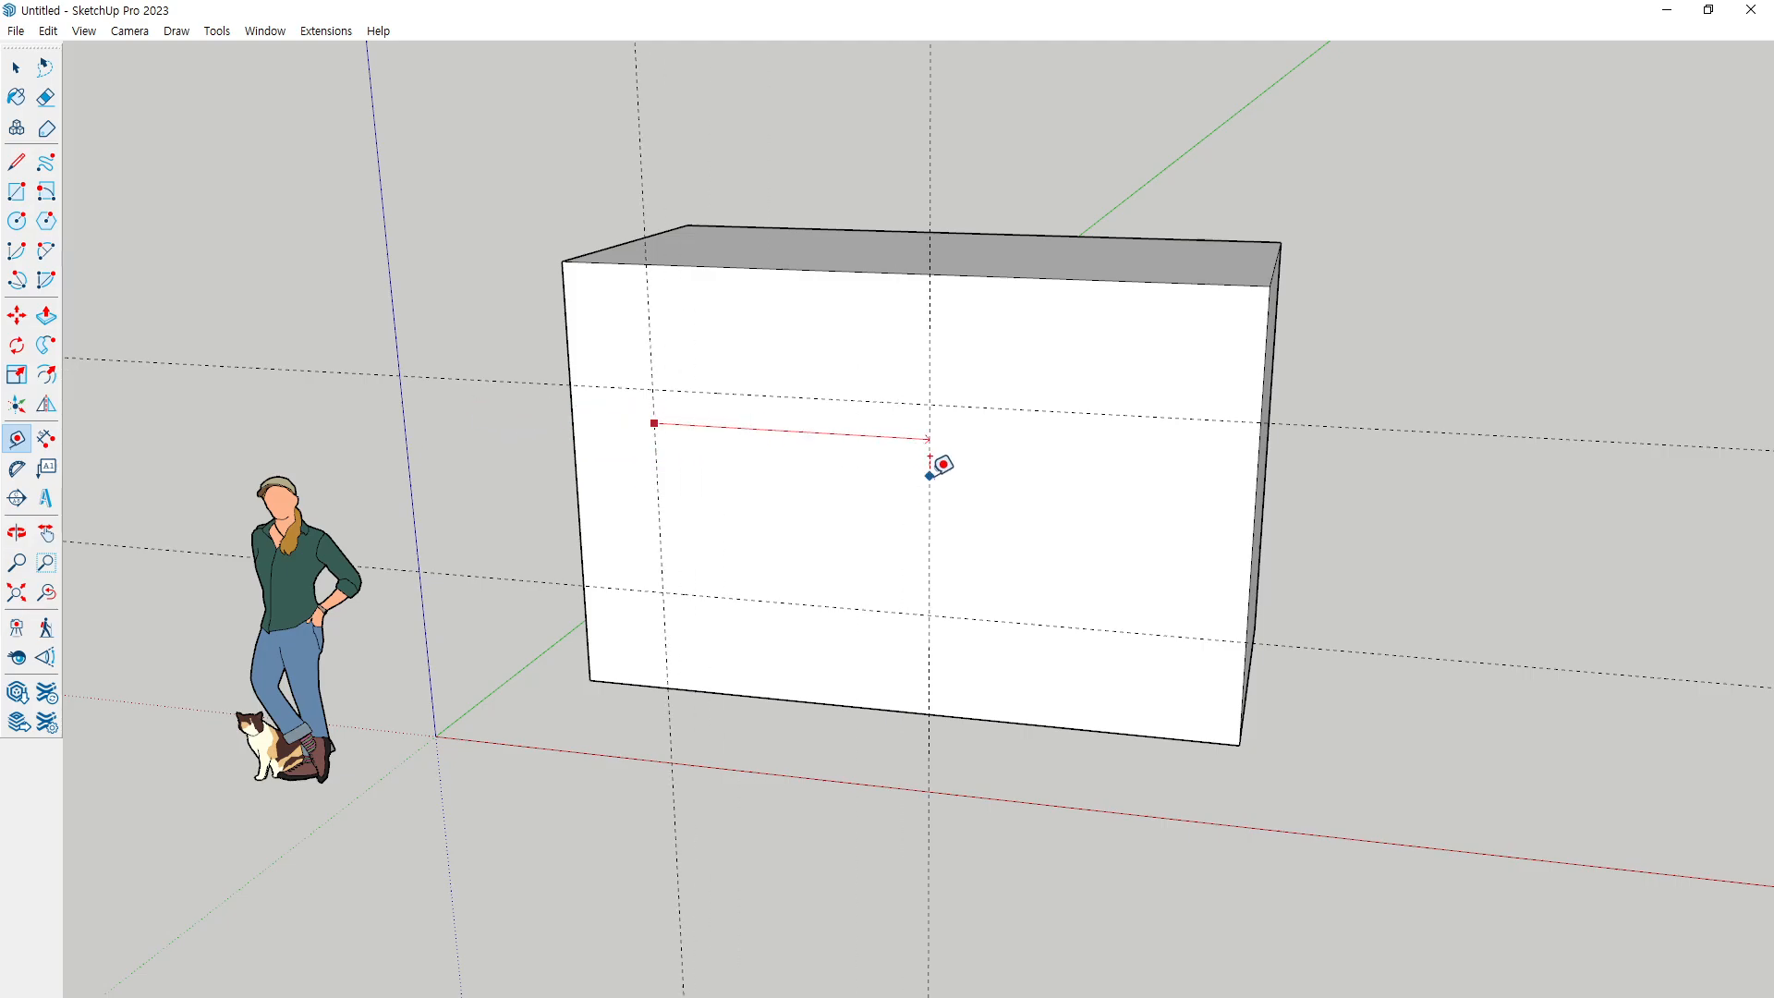
{"action": "key", "text": "Escape"}
Draw a rectangle on the front face between the opposite intersections of the four guide lines
{"action": "mouse_move", "coordinate": [952, 539]}
{"action": "middle_mouse_down"}
{"action": "mouse_move", "coordinate": [983, 610]}
{"action": "mouse_move", "coordinate": [858, 563]}
{"action": "mouse_move", "coordinate": [899, 555]}
{"action": "middle_mouse_up"}
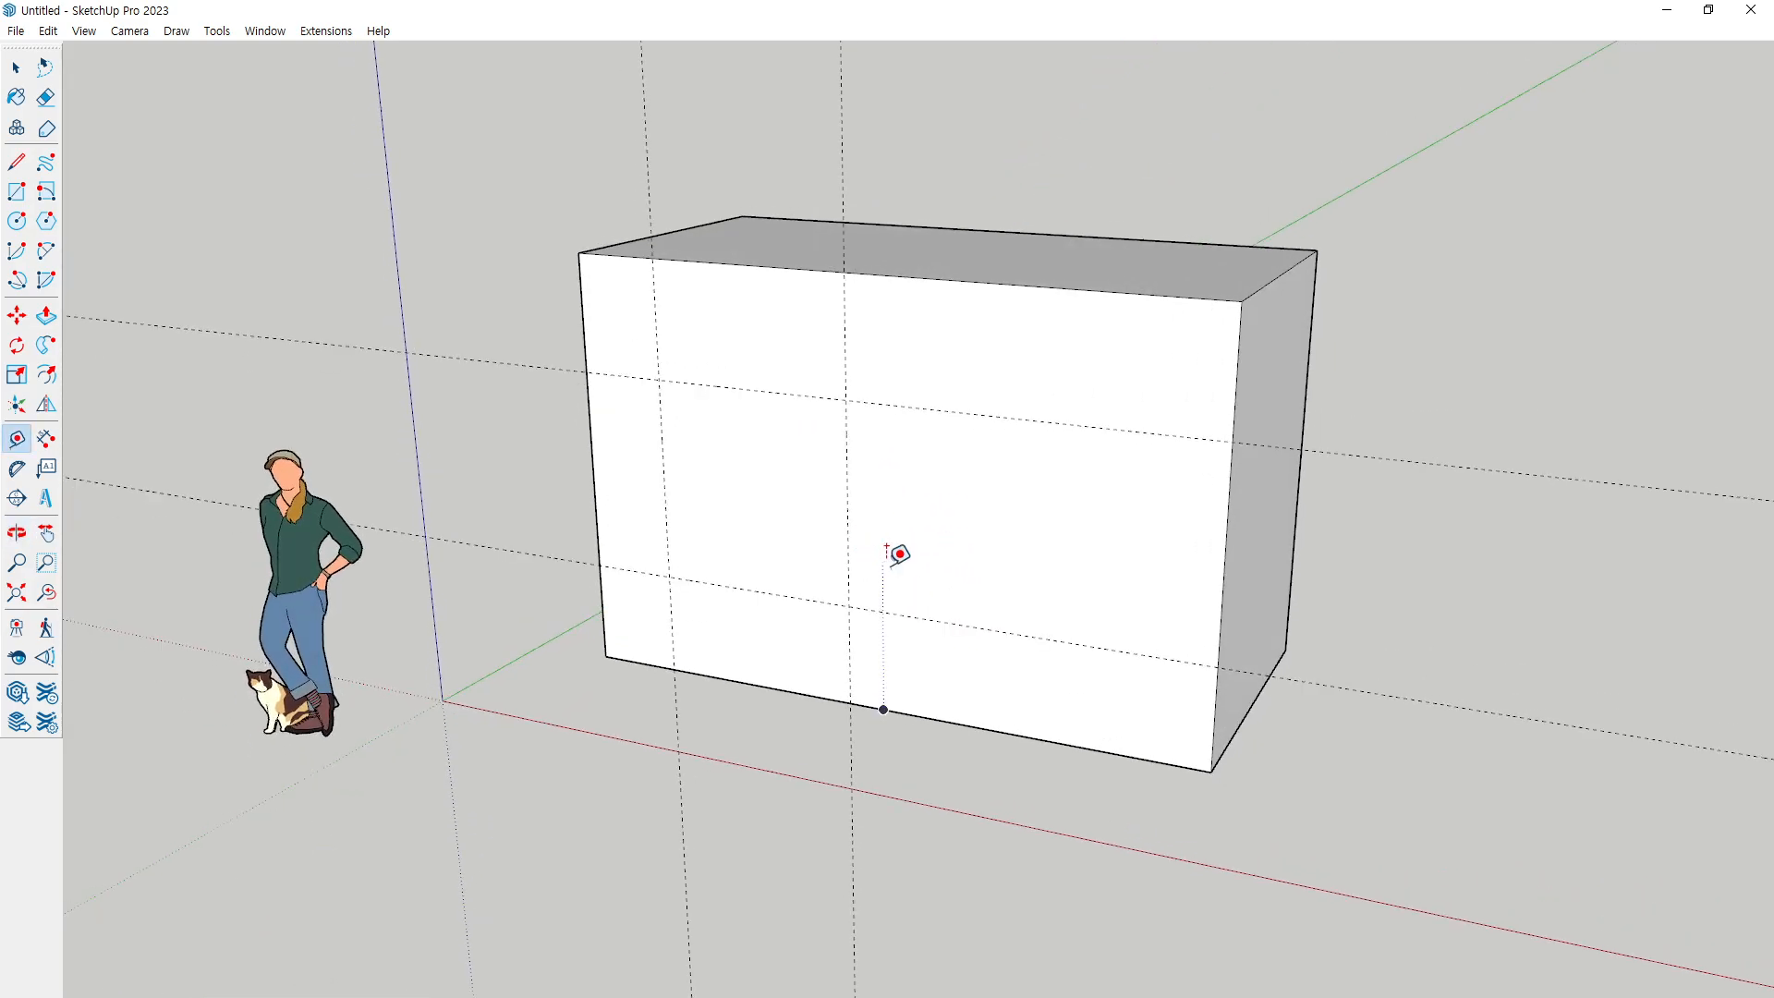
{"action": "key", "text": "r"}
{"action": "left_click", "coordinate": [658, 379]}
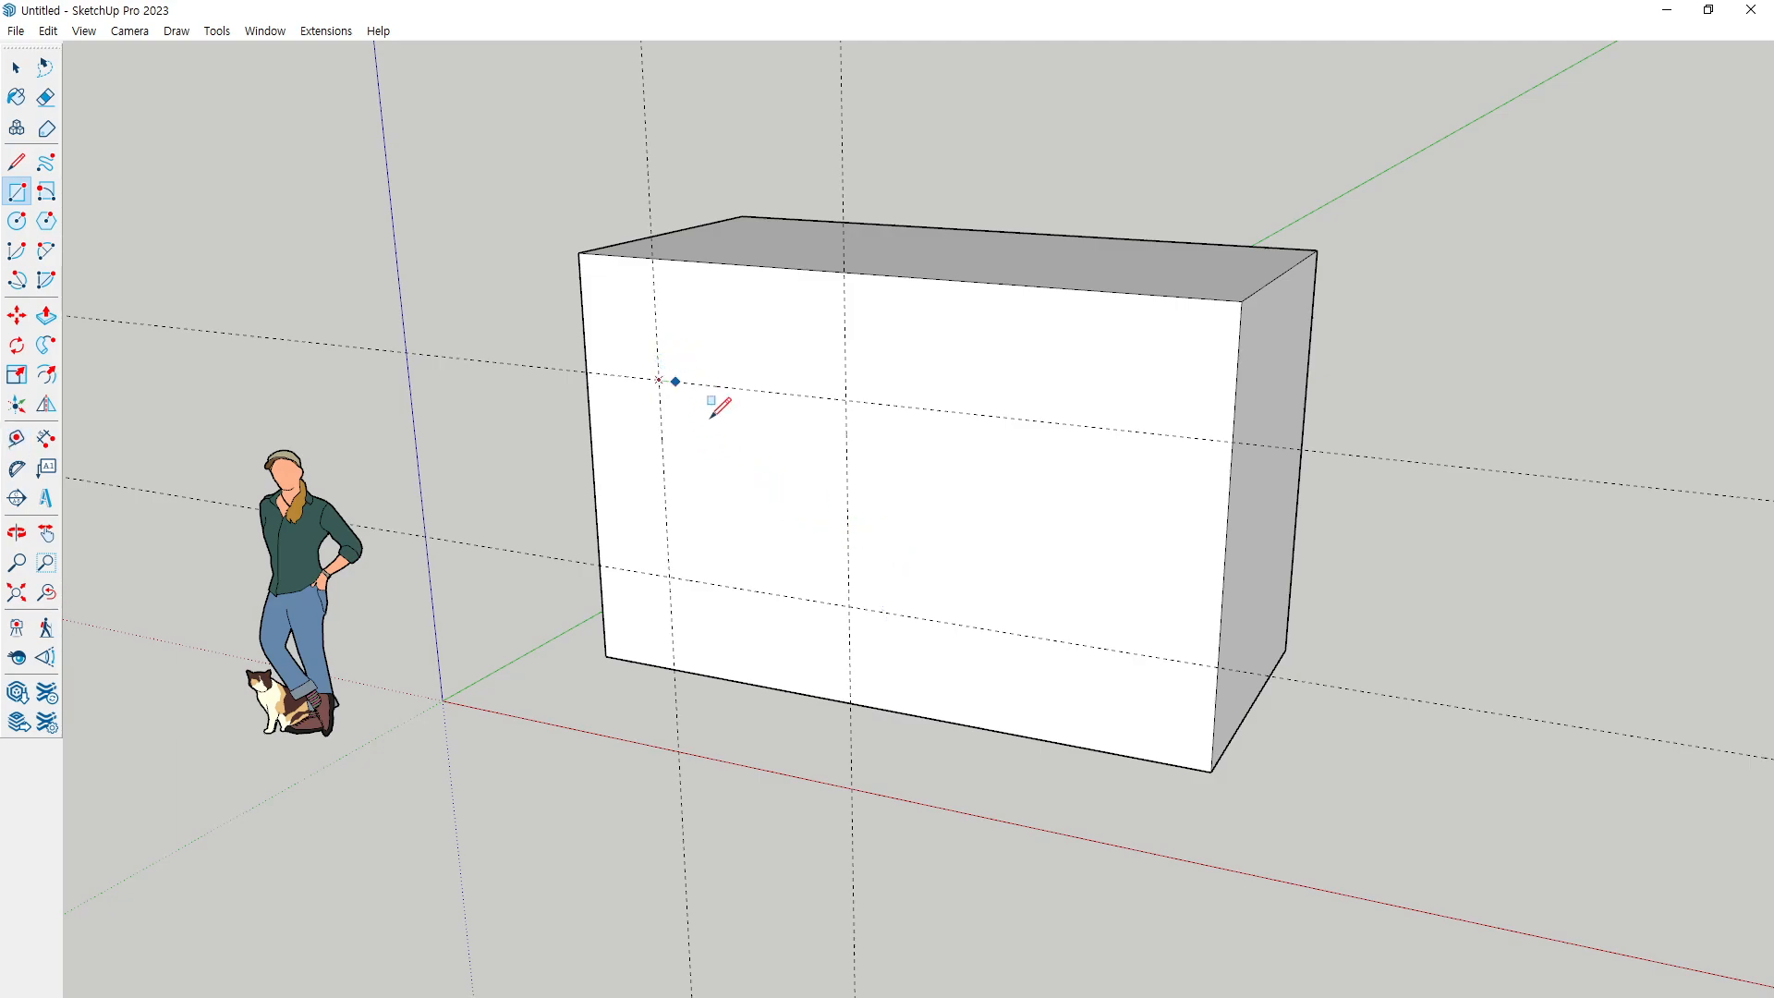
{"action": "left_click", "coordinate": [849, 605]}
Push the rectangle on the front face a short distance inward to form a window recess
{"action": "scroll", "coordinate": [723, 476], "scroll_direction": "up", "scroll_amount": 1}
{"action": "middle_click_drag", "start_coordinate": [727, 467], "coordinate": [721, 479]}
{"action": "key", "text": "p"}
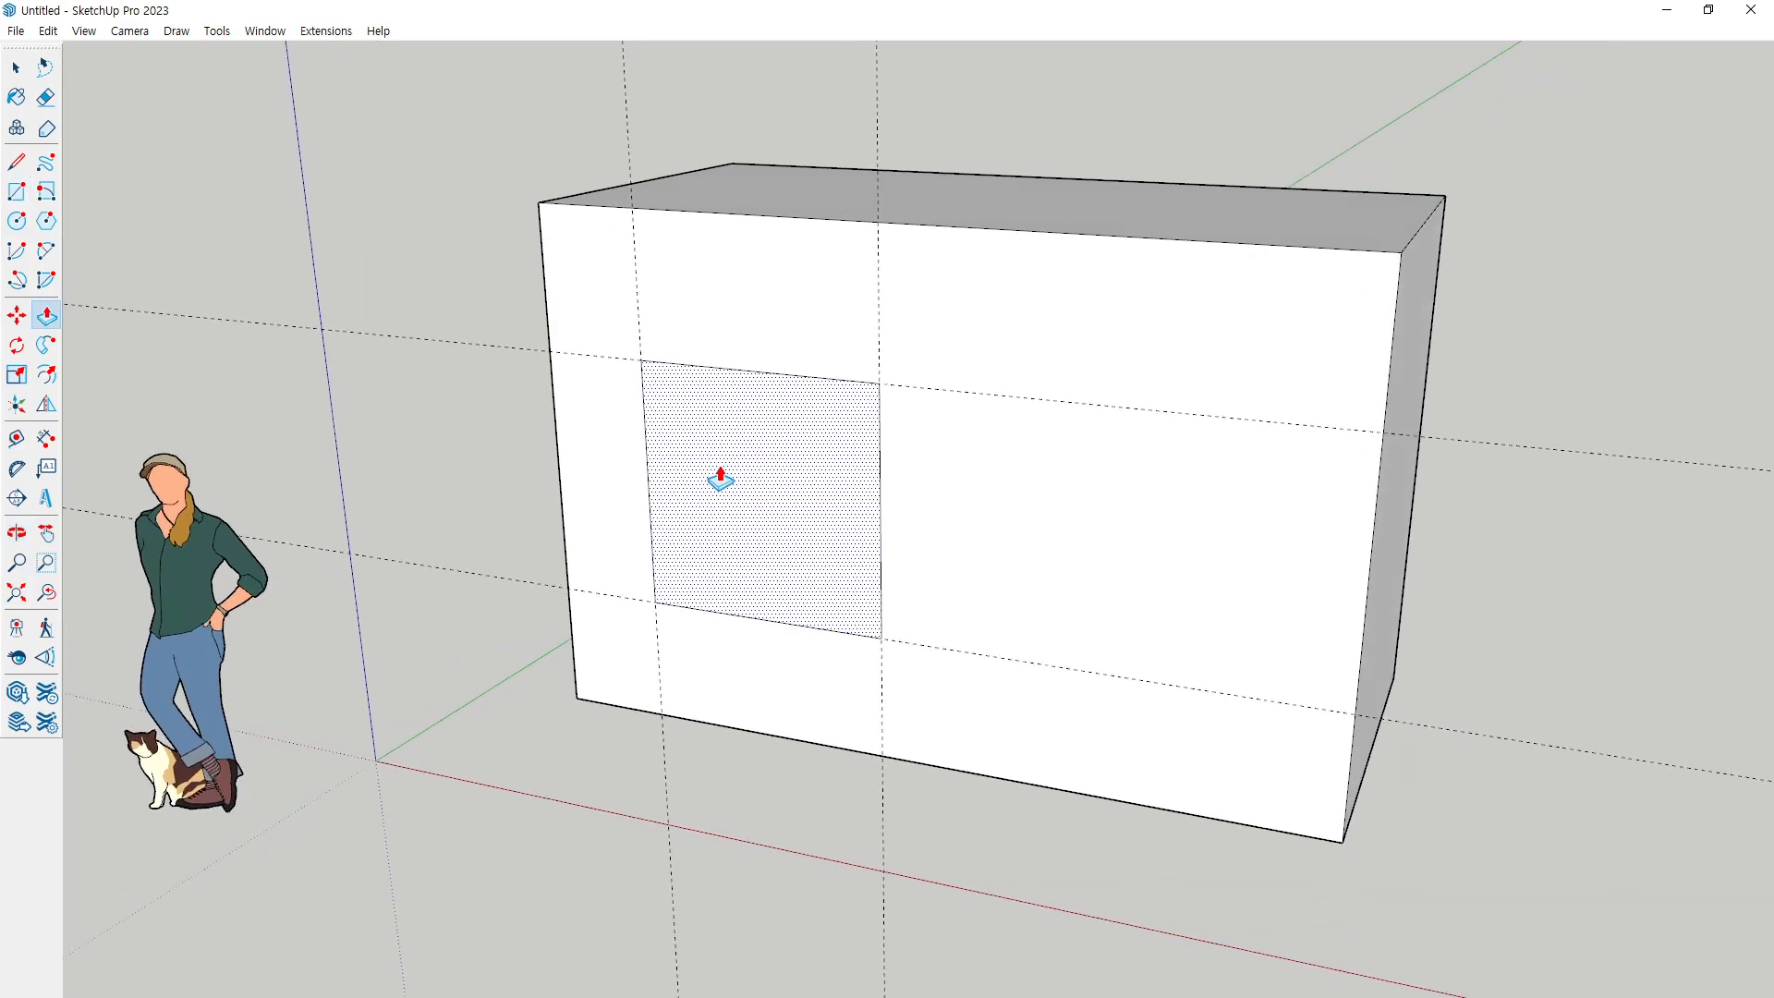
{"action": "left_click", "coordinate": [721, 478]}
{"action": "left_click", "coordinate": [745, 471]}
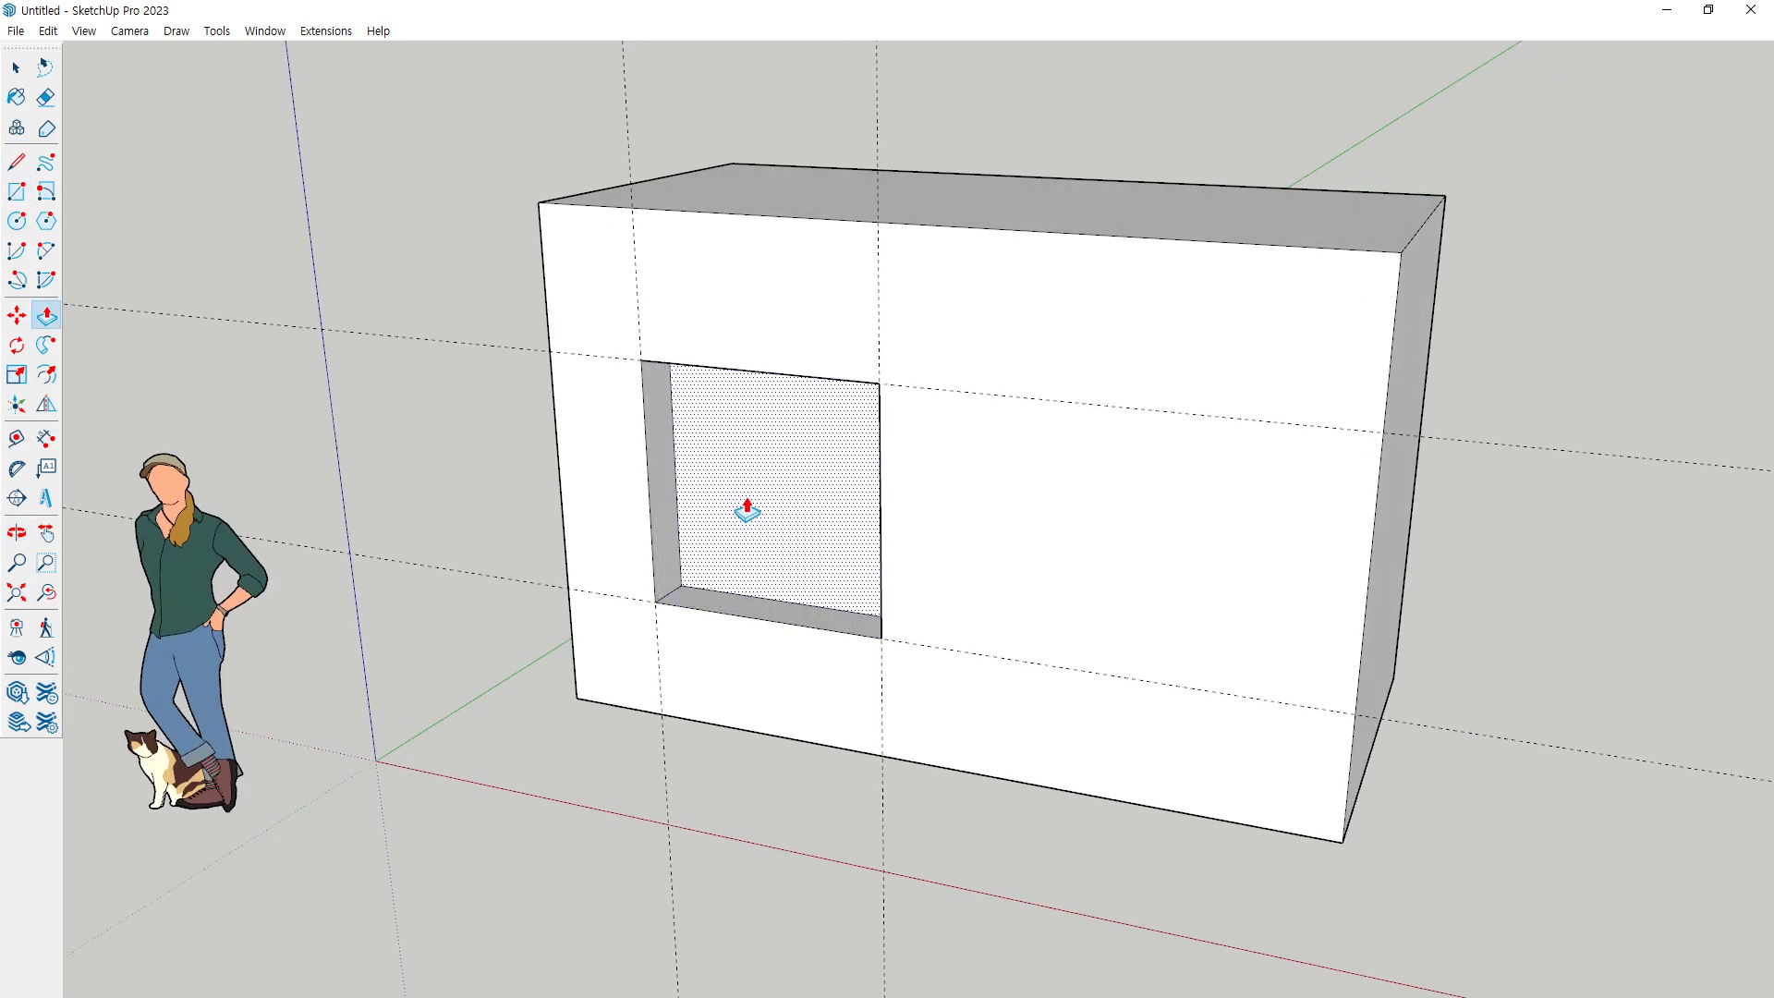
{"action": "key", "text": "space"}
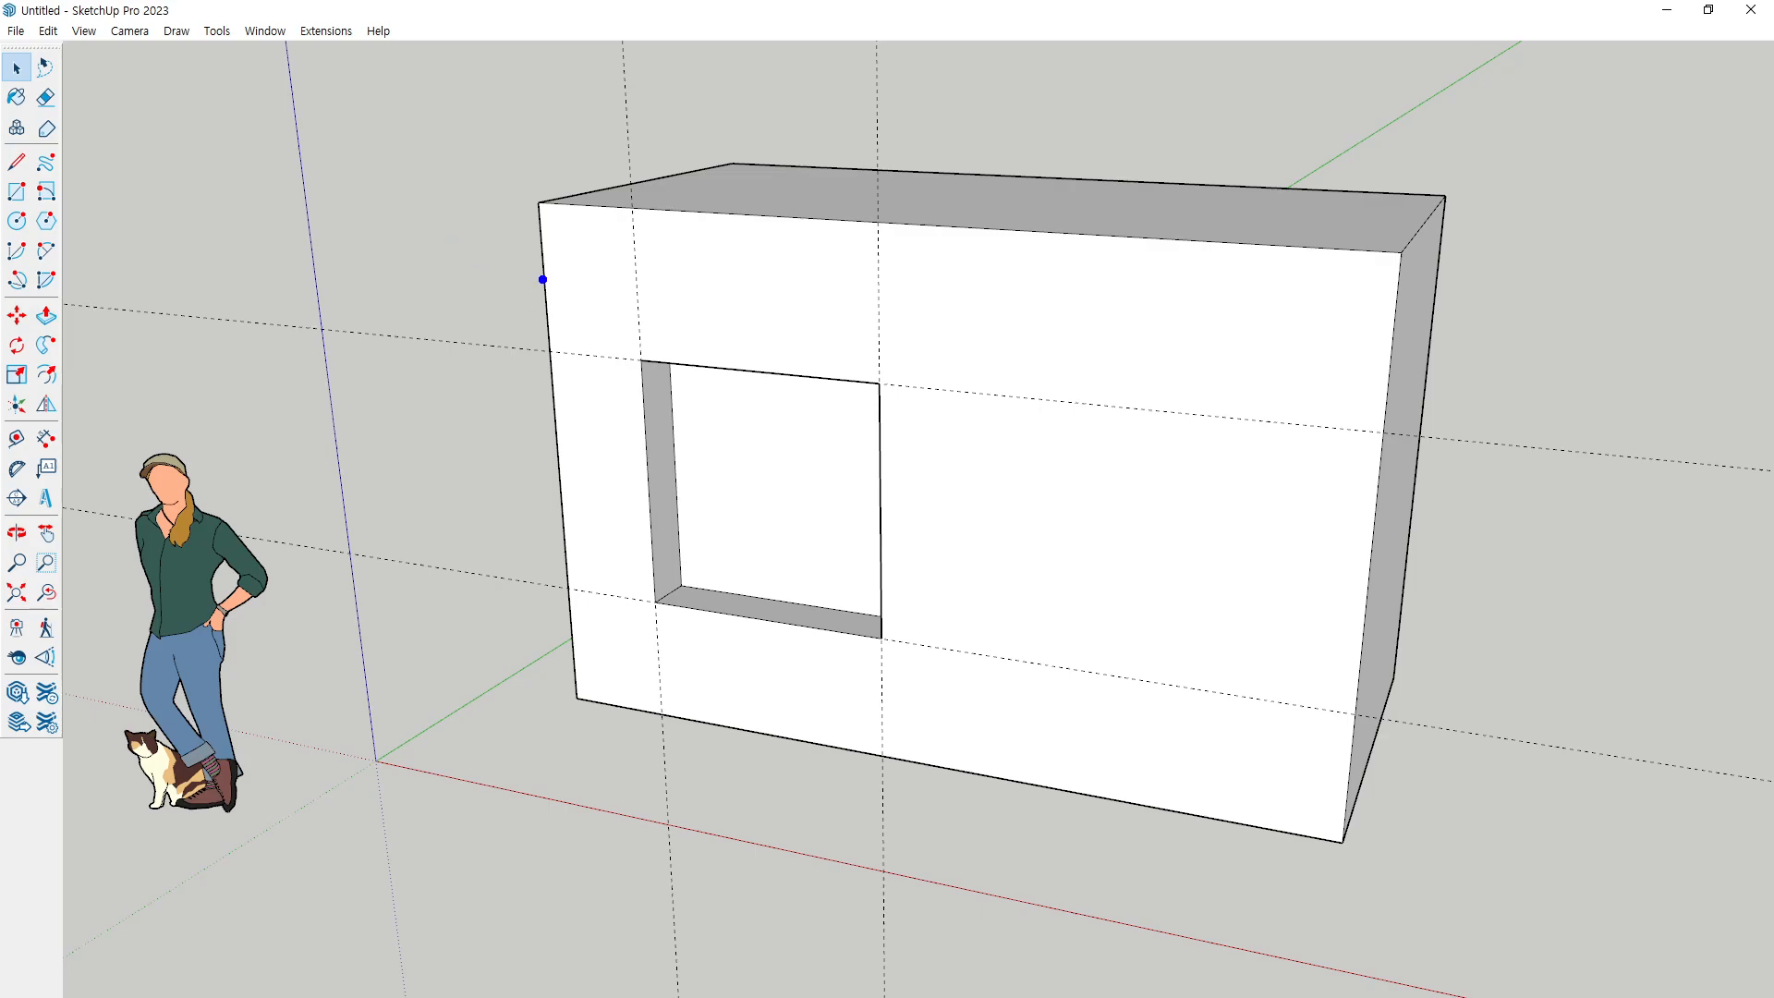
{"action": "left_click_drag", "start_coordinate": [534, 214], "coordinate": [538, 681]}
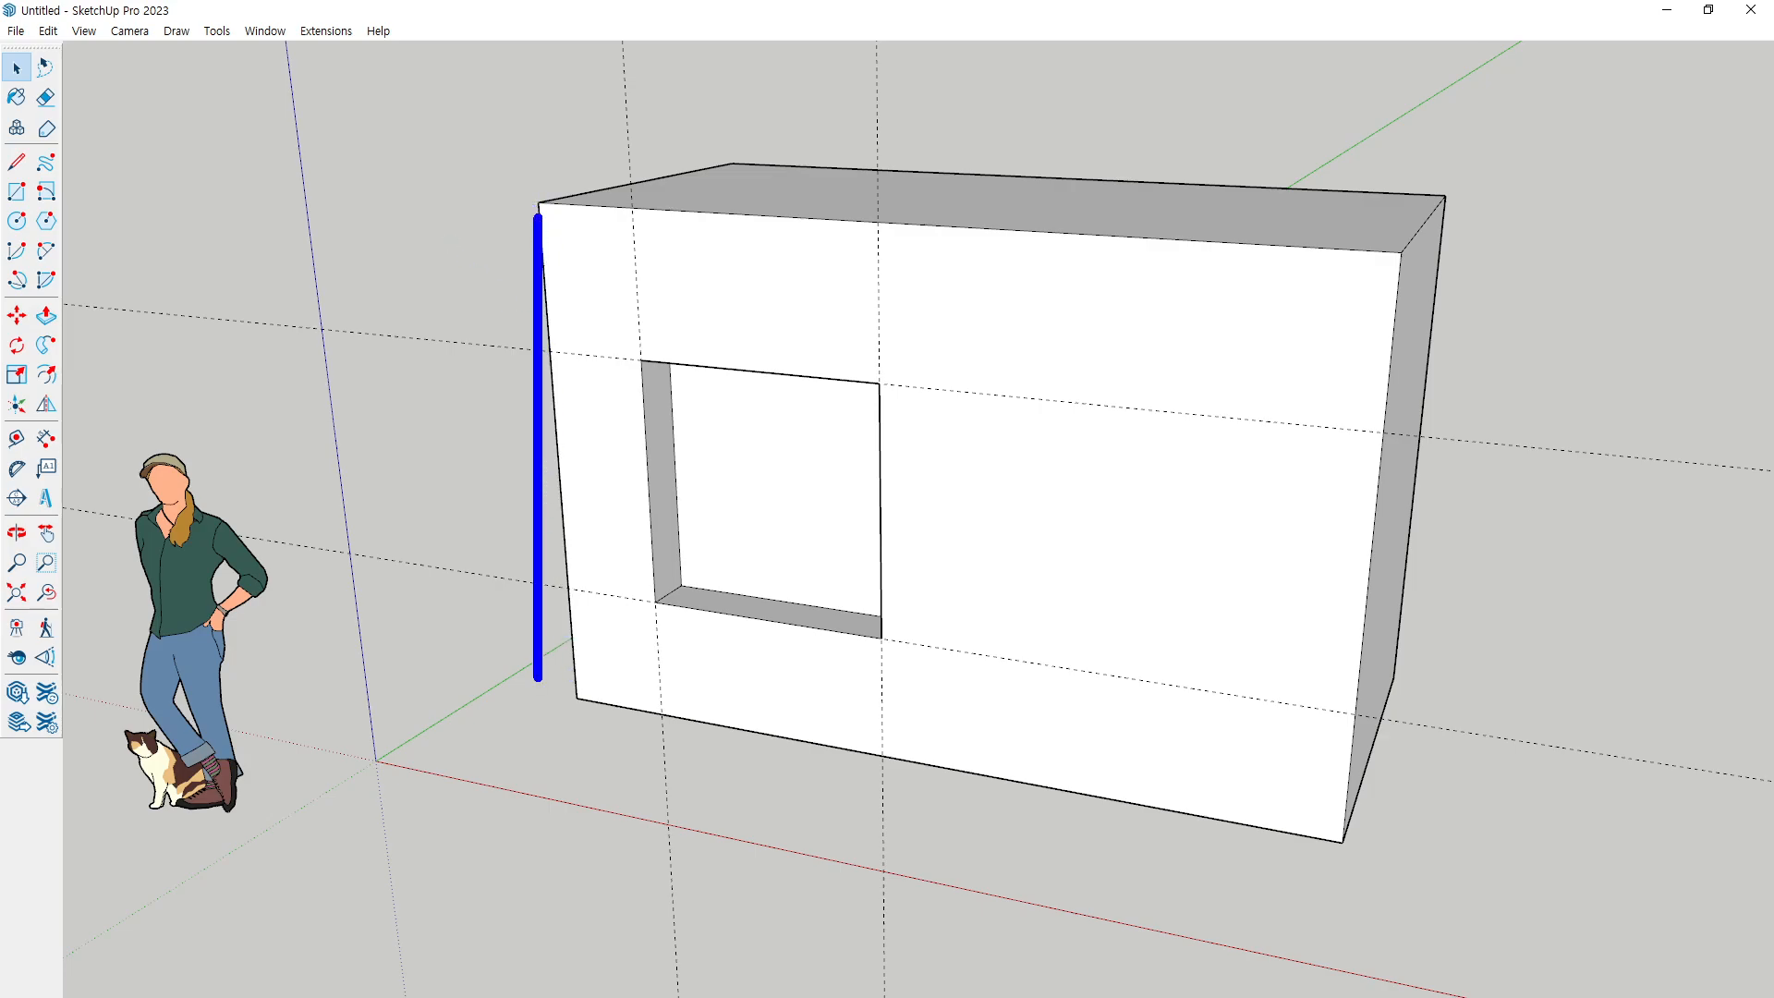
{"action": "mouse_move", "coordinate": [536, 470]}
{"action": "left_mouse_down"}
{"action": "mouse_move", "coordinate": [630, 478]}
{"action": "mouse_move", "coordinate": [620, 504]}
{"action": "mouse_move", "coordinate": [606, 482]}
{"action": "left_mouse_up"}
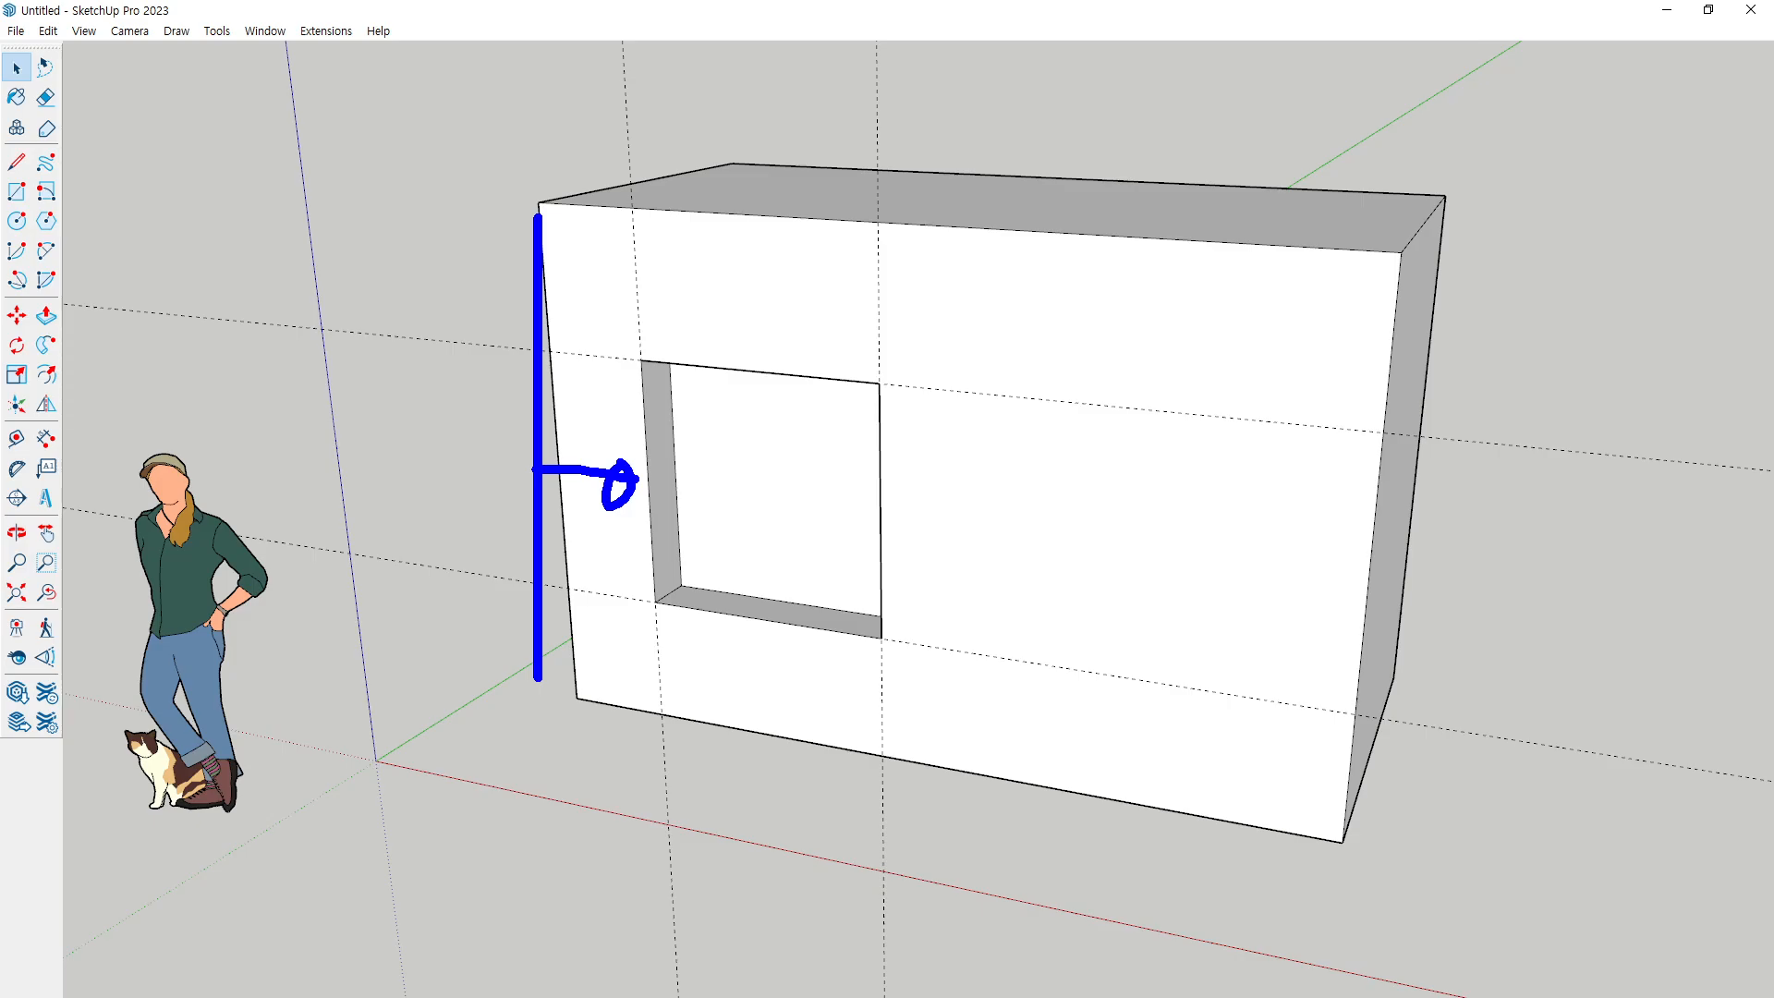
{"action": "key", "text": "Escape"}
Place two guide lines on the box's top face parallel to its front edge, the second offset backward from the first
{"action": "middle_click_drag", "start_coordinate": [1017, 373], "coordinate": [407, 347]}
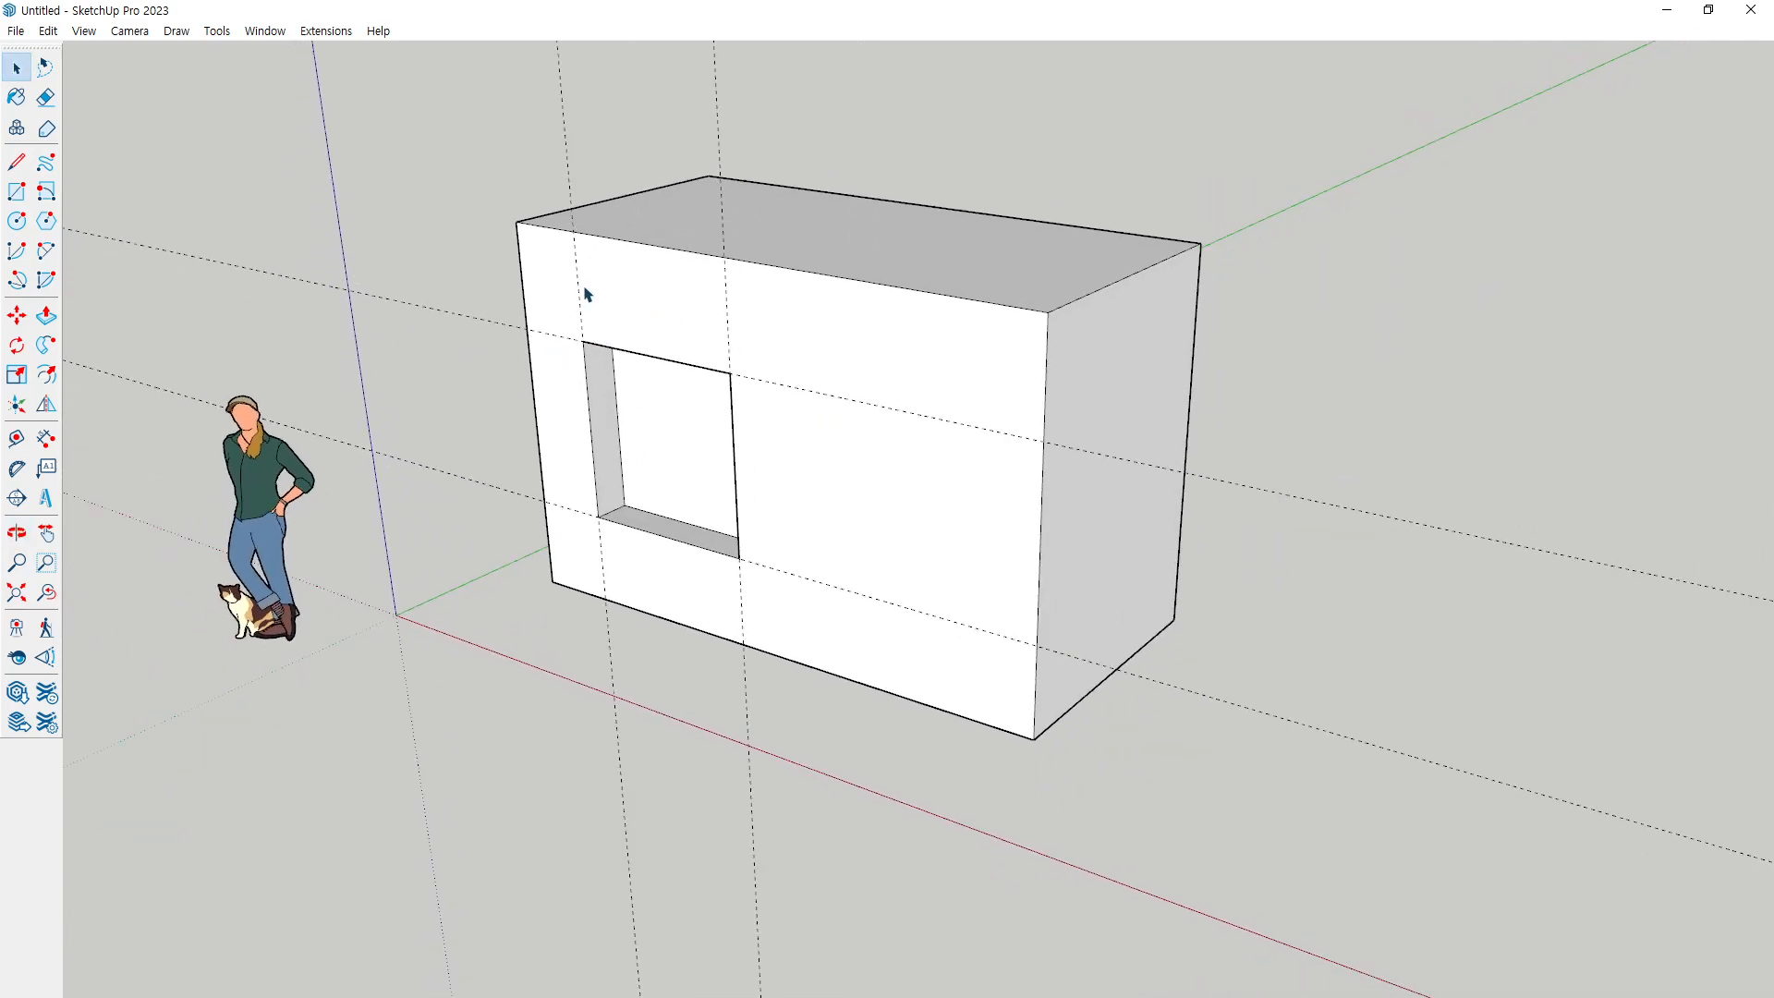
{"action": "middle_click_drag", "start_coordinate": [586, 294], "coordinate": [546, 479]}
{"action": "key", "text": "t"}
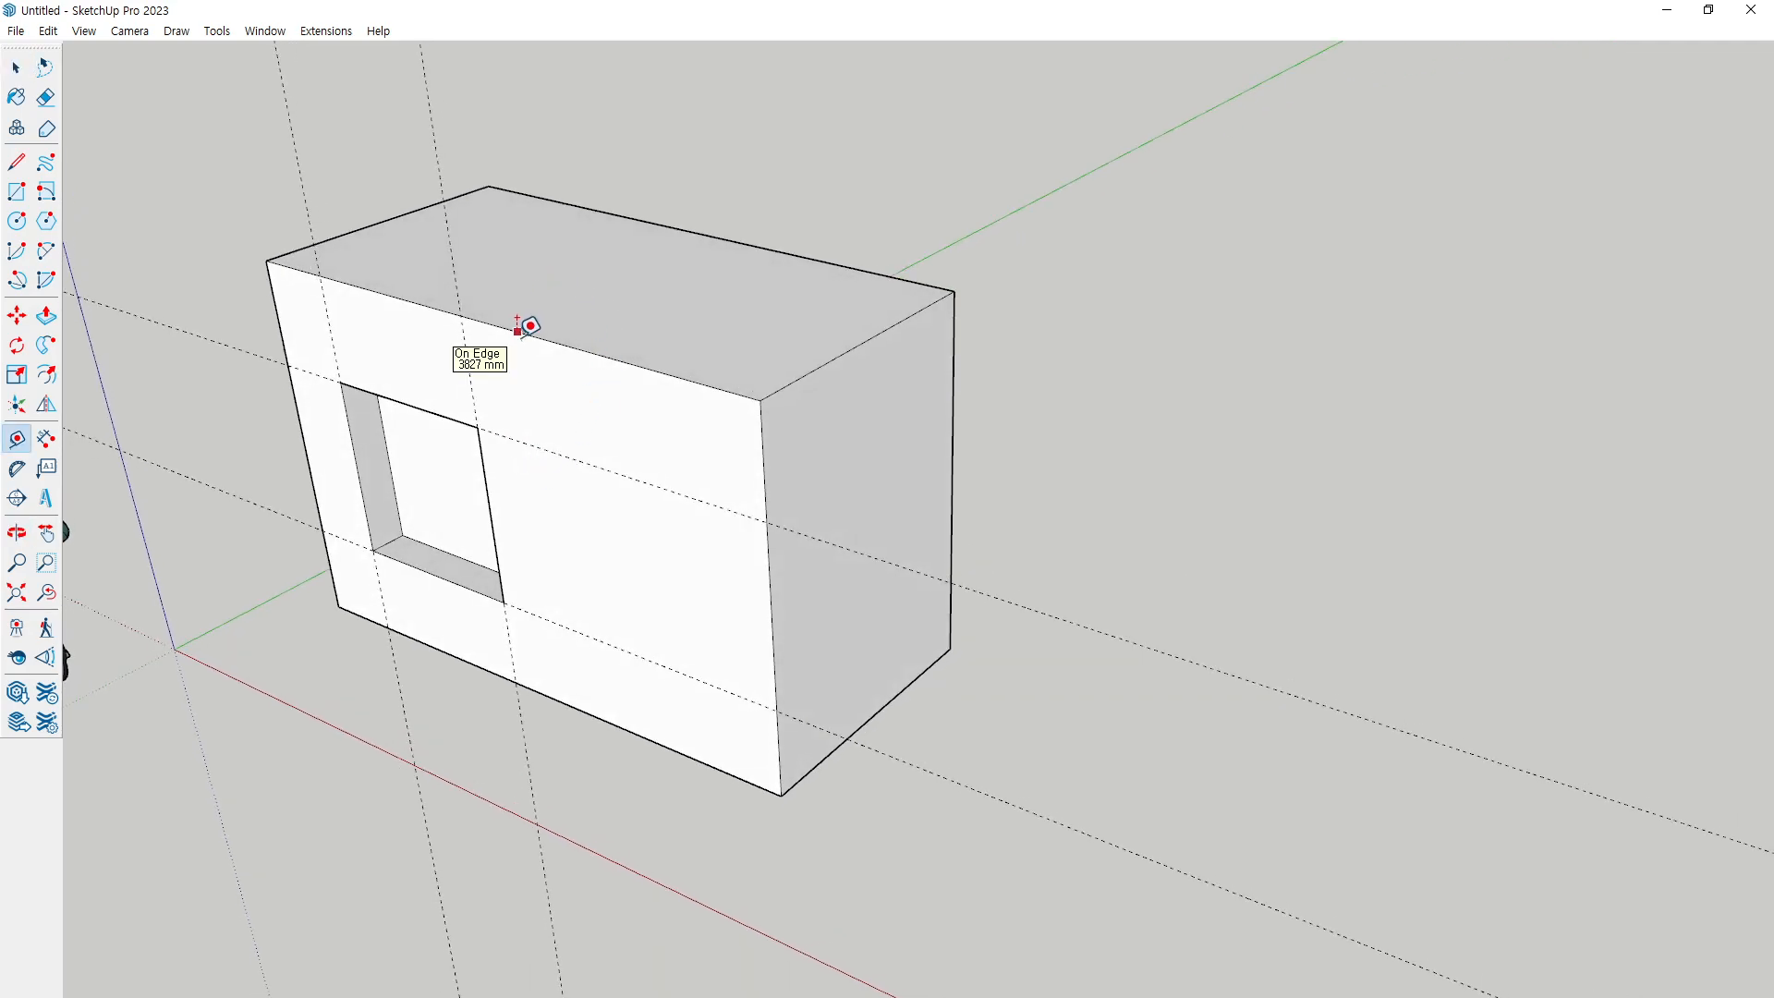
{"action": "left_click", "coordinate": [517, 330]}
{"action": "scroll", "coordinate": [672, 305], "scroll_direction": "up", "scroll_amount": 1}
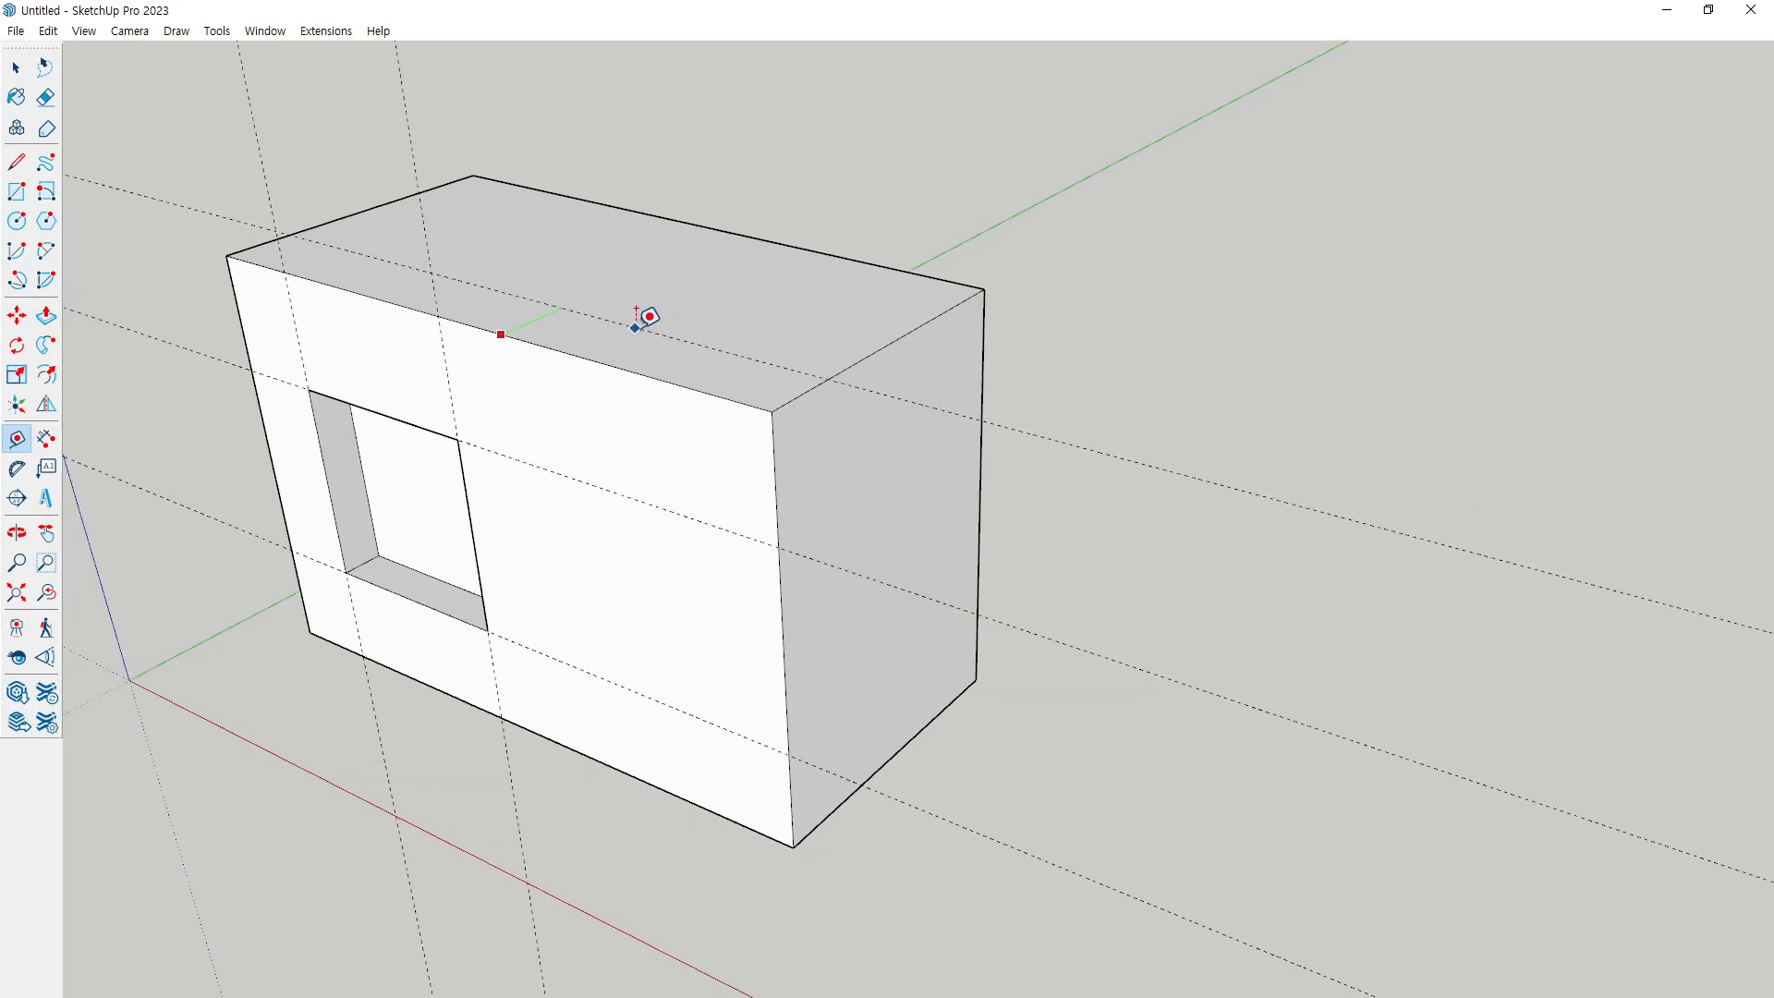
{"action": "left_click", "coordinate": [669, 317]}
{"action": "left_click", "coordinate": [731, 333]}
{"action": "scroll", "coordinate": [809, 296], "scroll_direction": "down", "scroll_amount": 3}
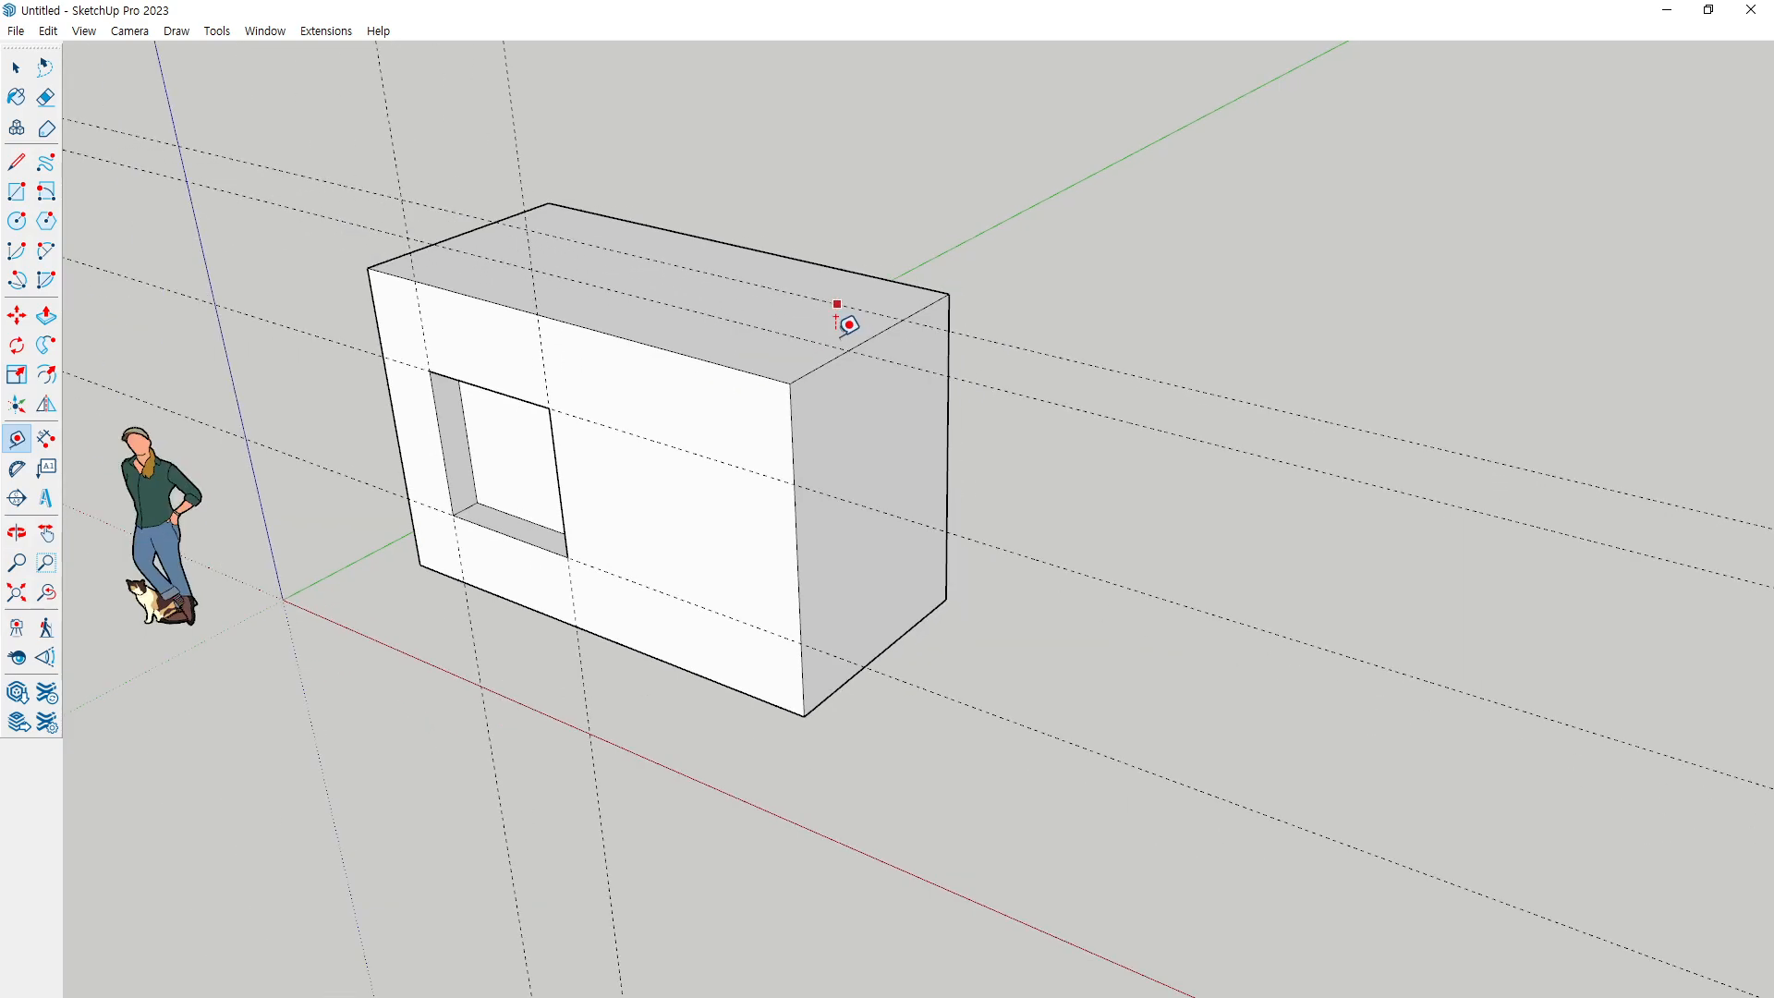
{"action": "scroll", "coordinate": [654, 357], "scroll_direction": "up", "scroll_amount": 3}
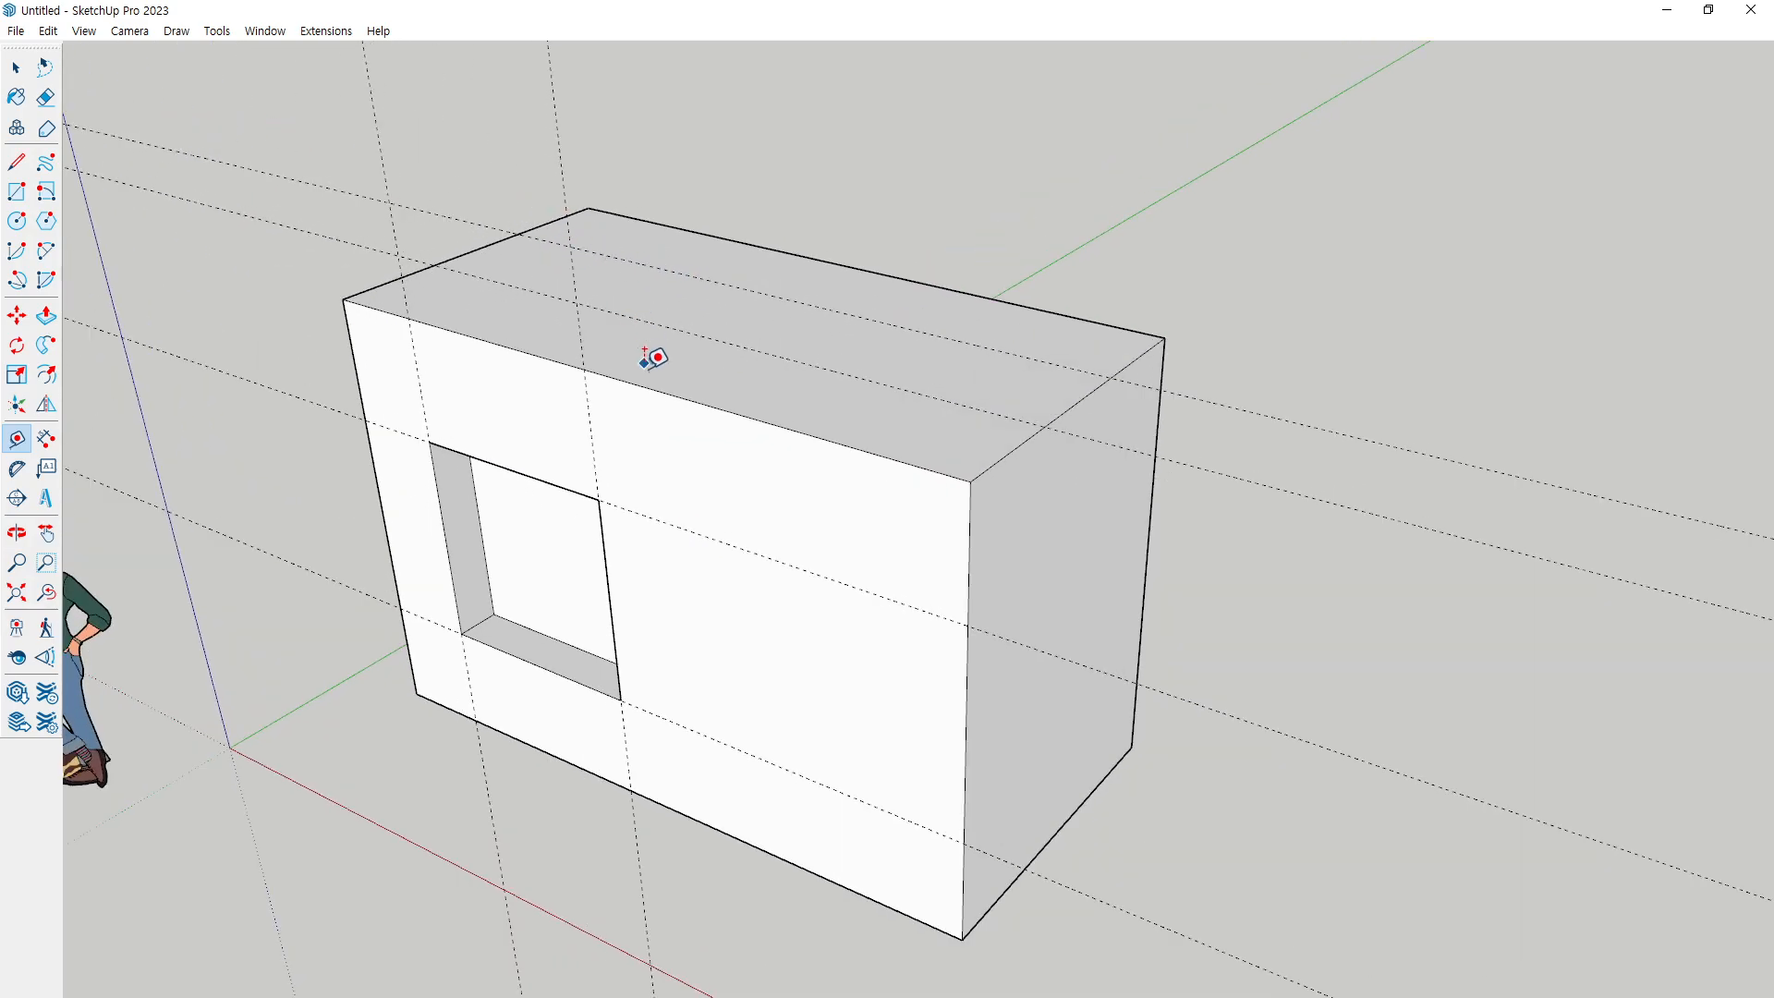
{"action": "middle_click_drag", "start_coordinate": [653, 357], "coordinate": [739, 322]}
{"action": "key", "text": "t"}
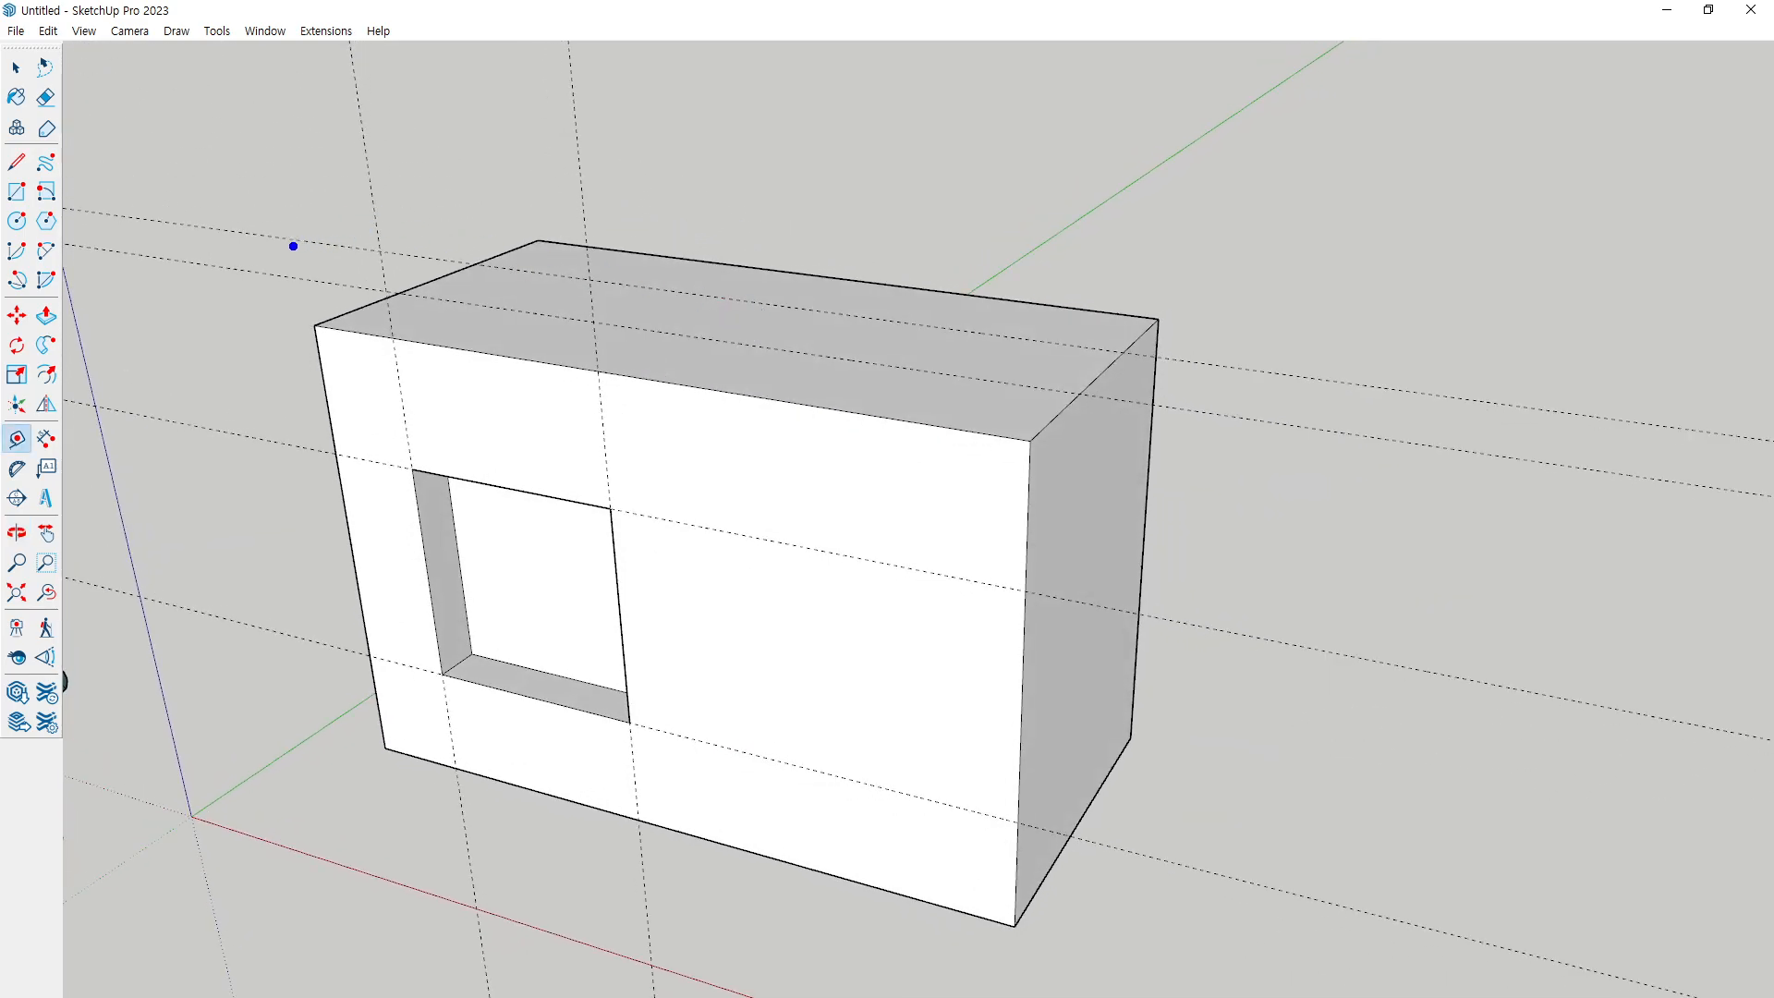
{"action": "left_click_drag", "start_coordinate": [224, 221], "coordinate": [575, 289]}
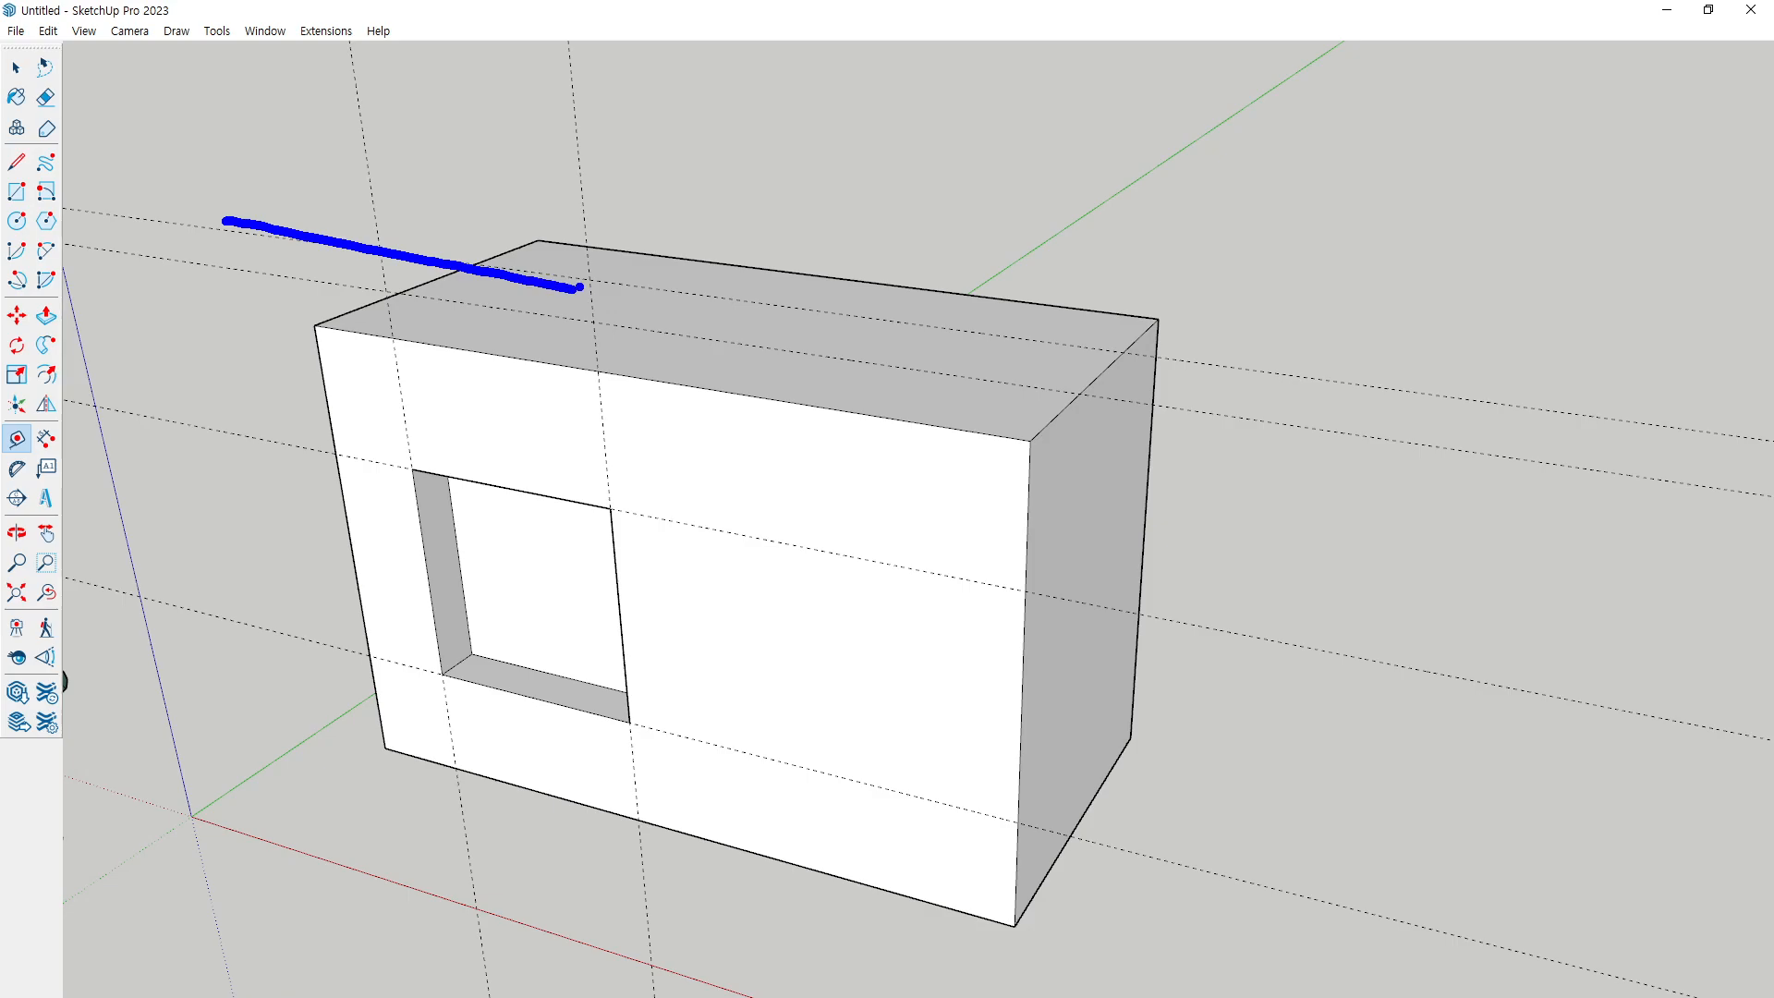
Delete all guide lines around the box
{"action": "left_click_drag", "start_coordinate": [616, 356], "coordinate": [691, 322]}
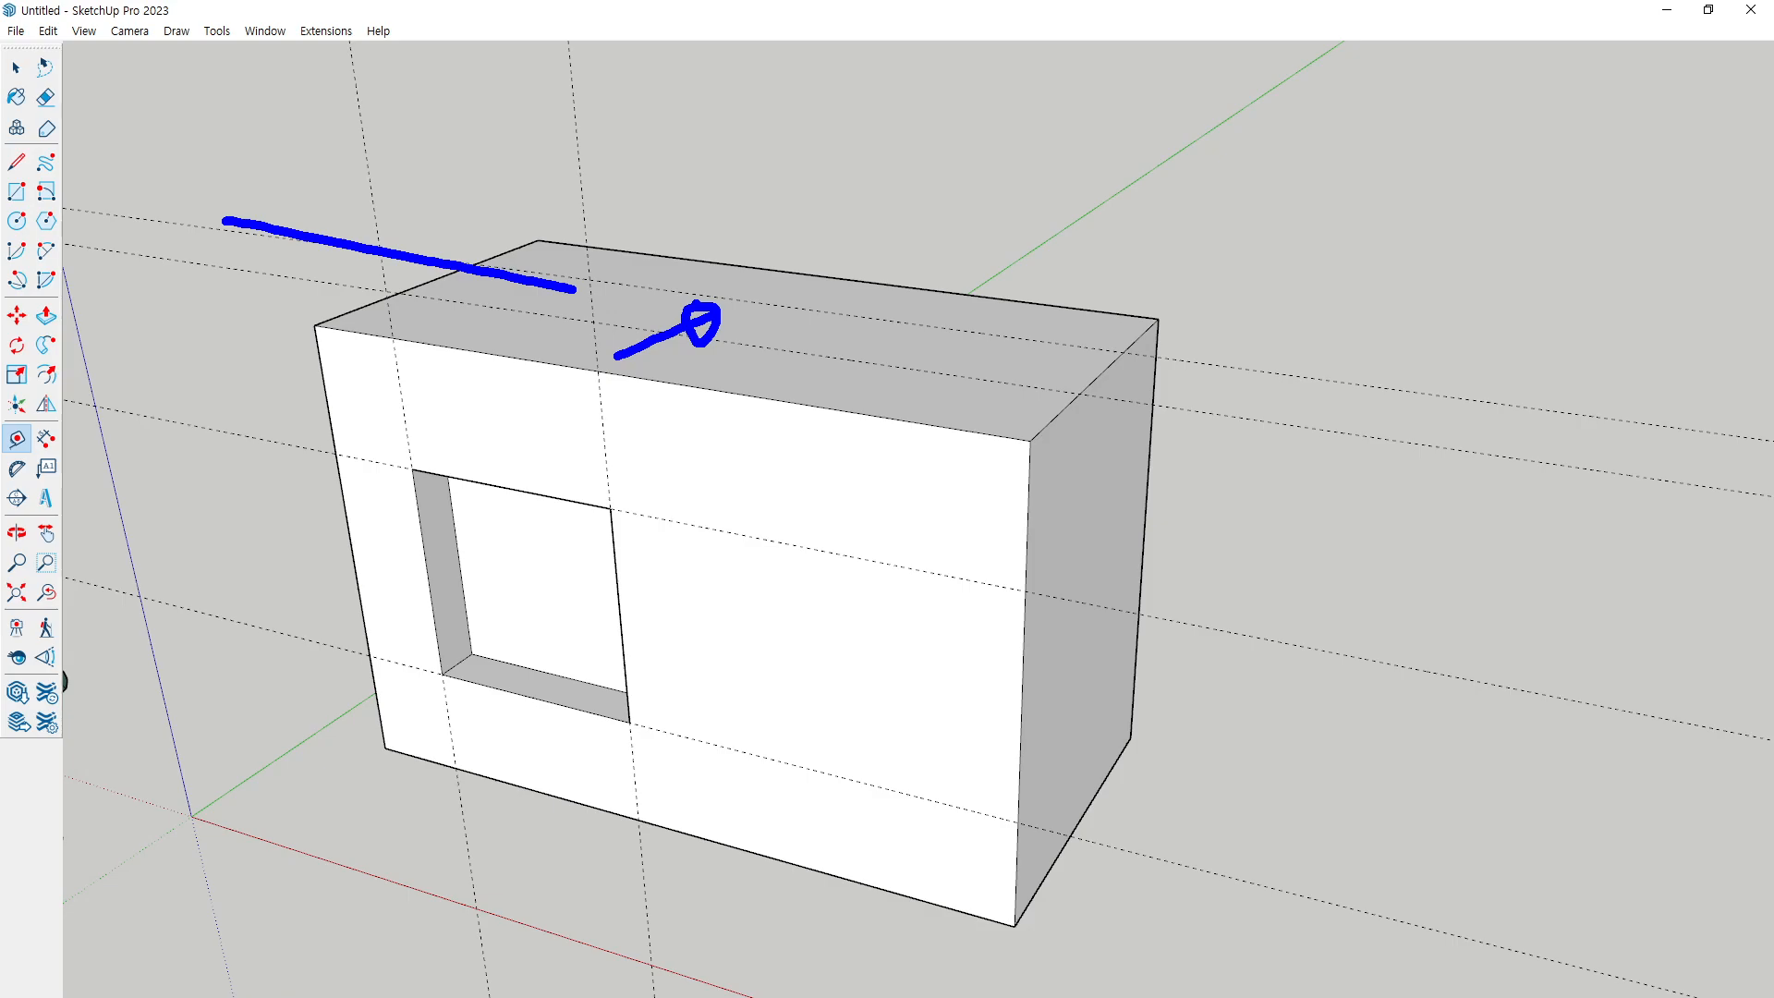
{"action": "key", "text": "Escape"}
{"action": "key", "text": "o"}
{"action": "left_click_drag", "start_coordinate": [241, 237], "coordinate": [229, 256]}
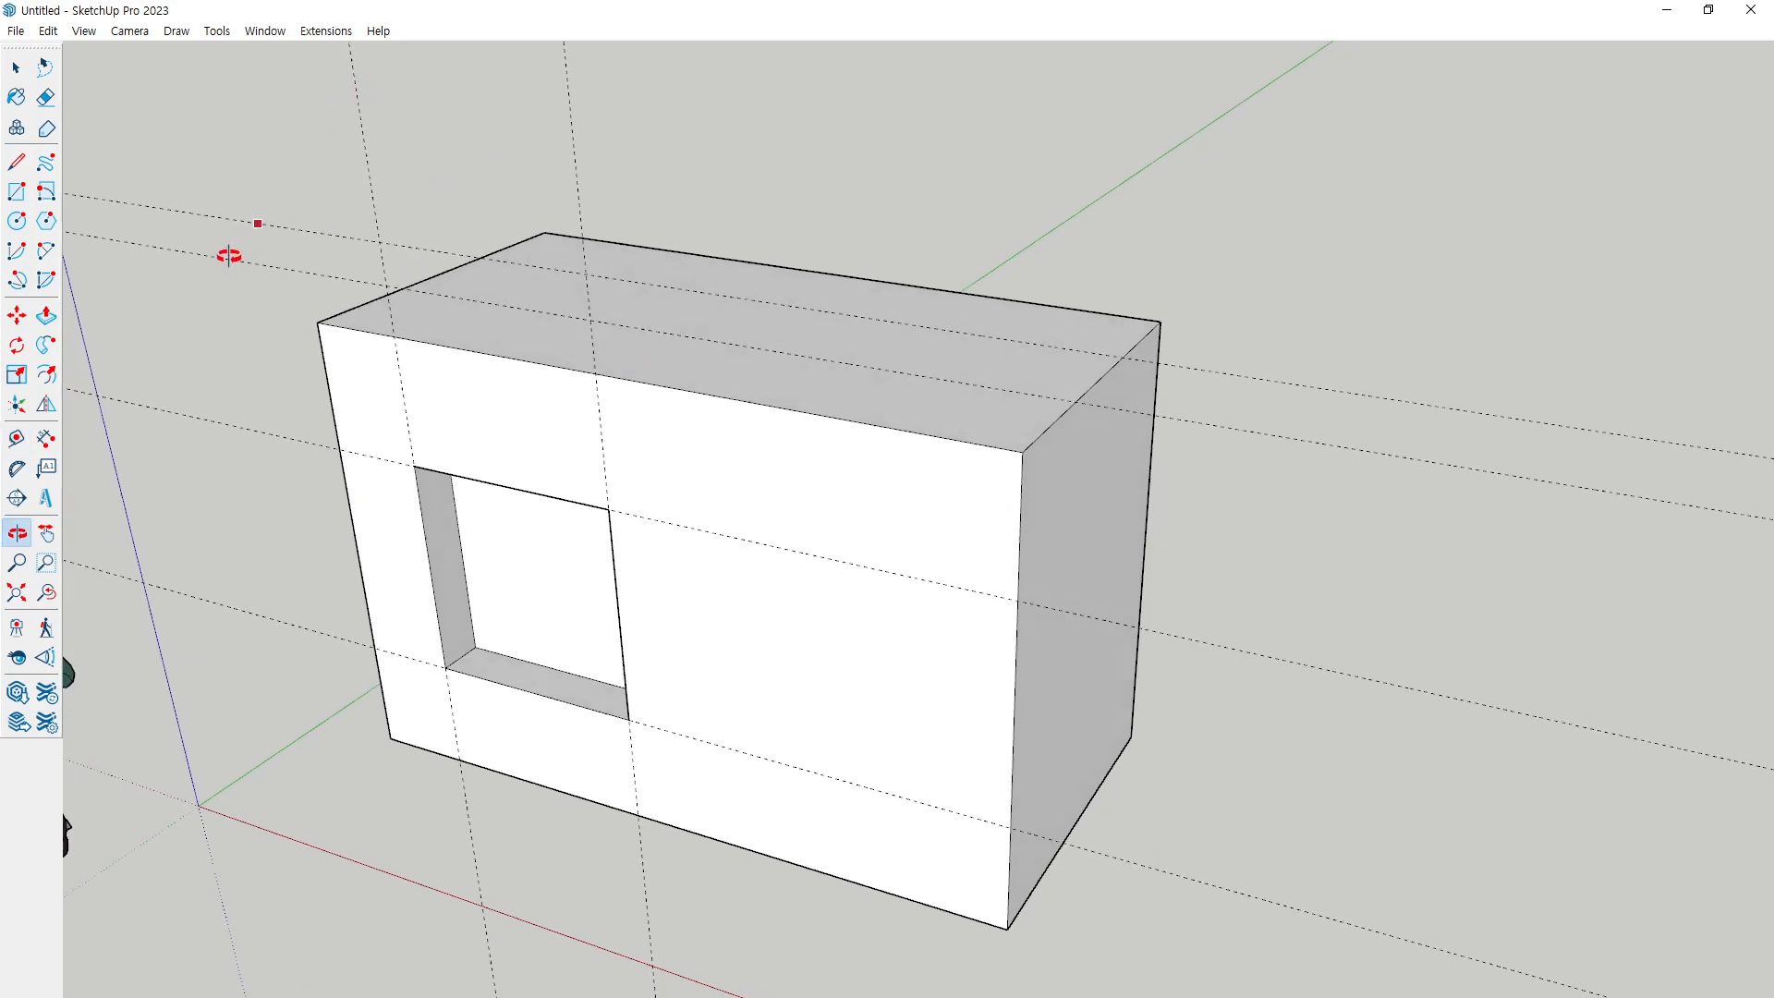
{"action": "mouse_move", "coordinate": [475, 329]}
{"action": "left_mouse_down"}
{"action": "mouse_move", "coordinate": [646, 352]}
{"action": "mouse_move", "coordinate": [253, 139]}
{"action": "left_mouse_up"}
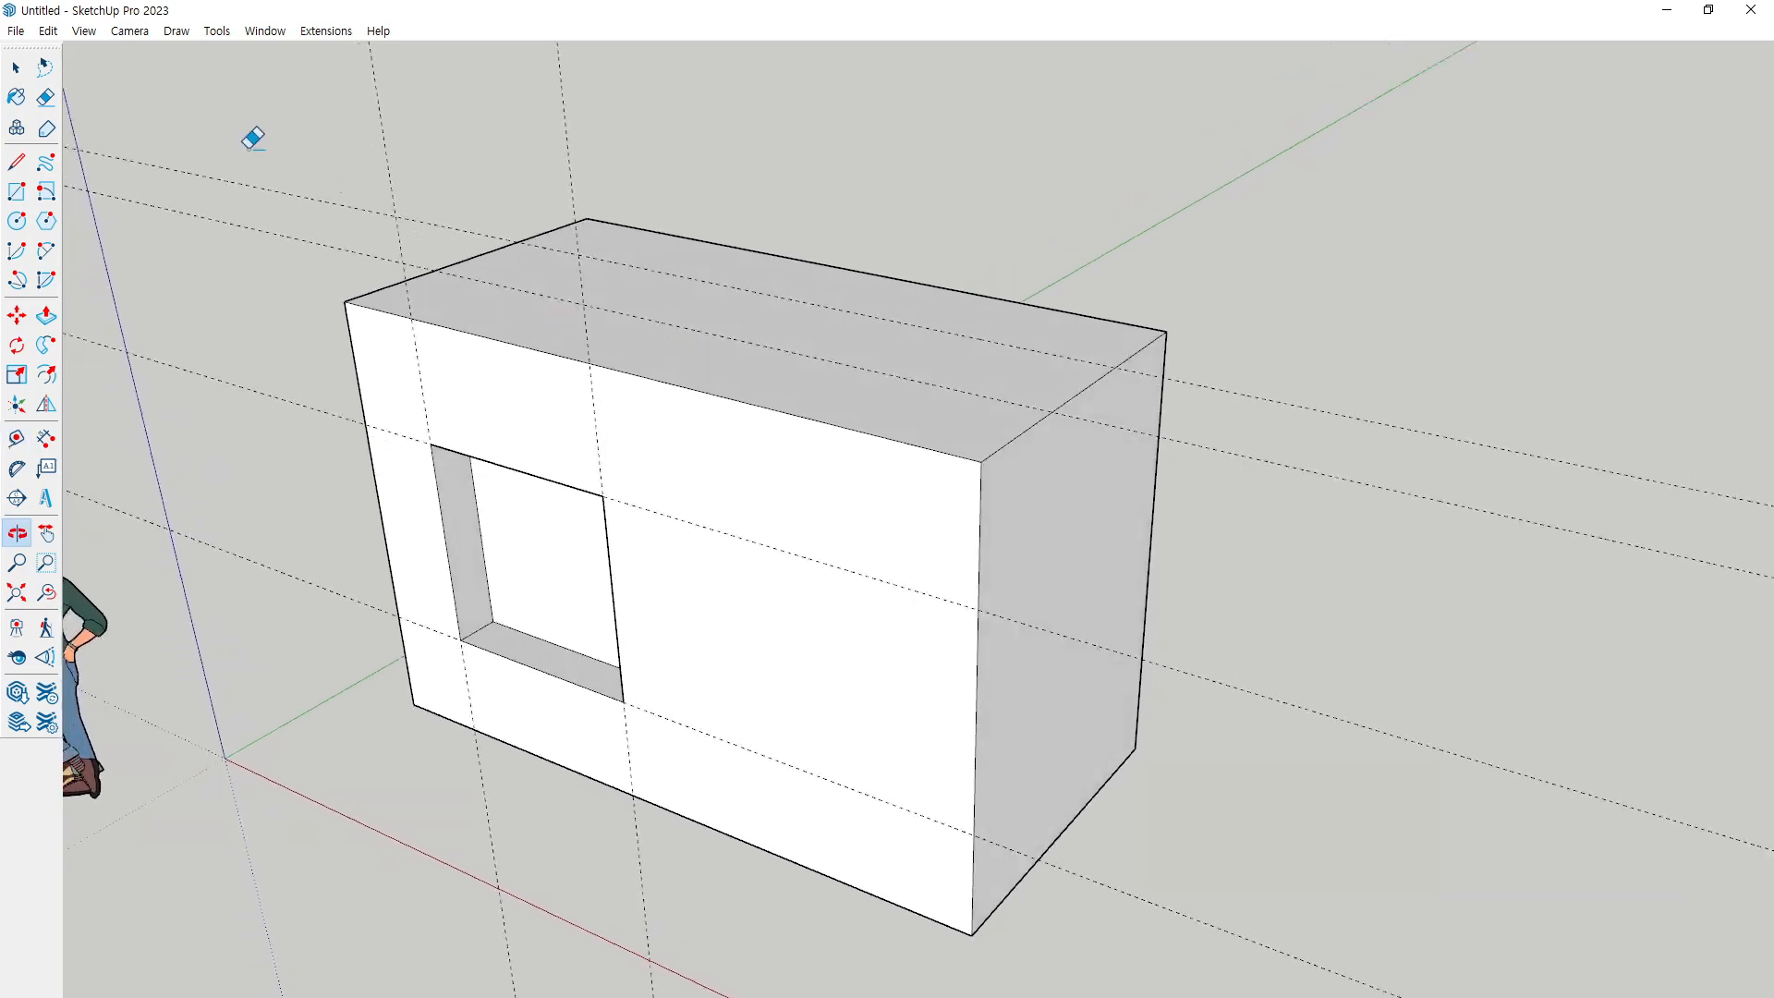
{"action": "mouse_move", "coordinate": [599, 129]}
{"action": "left_mouse_down"}
{"action": "mouse_move", "coordinate": [188, 213]}
{"action": "mouse_move", "coordinate": [205, 644]}
{"action": "mouse_move", "coordinate": [286, 123]}
{"action": "mouse_move", "coordinate": [773, 138]}
{"action": "mouse_move", "coordinate": [471, 170]}
{"action": "mouse_move", "coordinate": [482, 224]}
{"action": "left_mouse_up"}
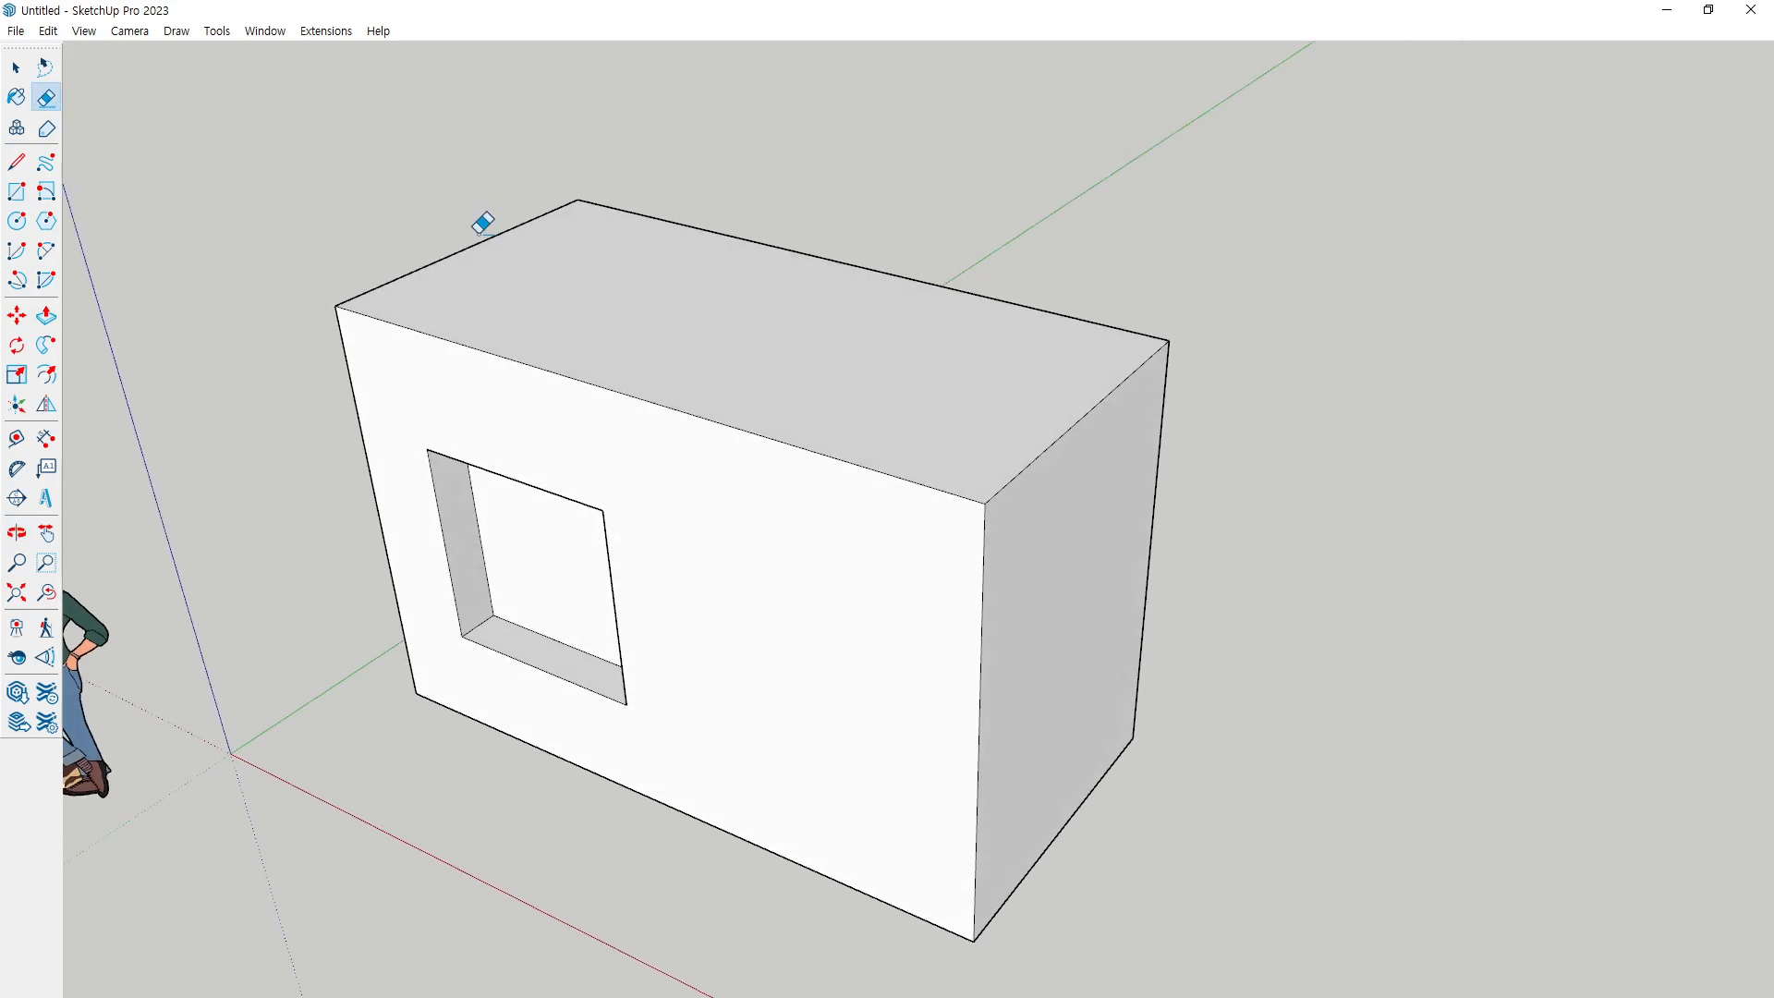
Place four guide lines on the box's top face, two parallel to its front edge and two parallel to its left edge
{"action": "key", "text": "l"}
{"action": "middle_click_drag", "start_coordinate": [558, 440], "coordinate": [523, 441]}
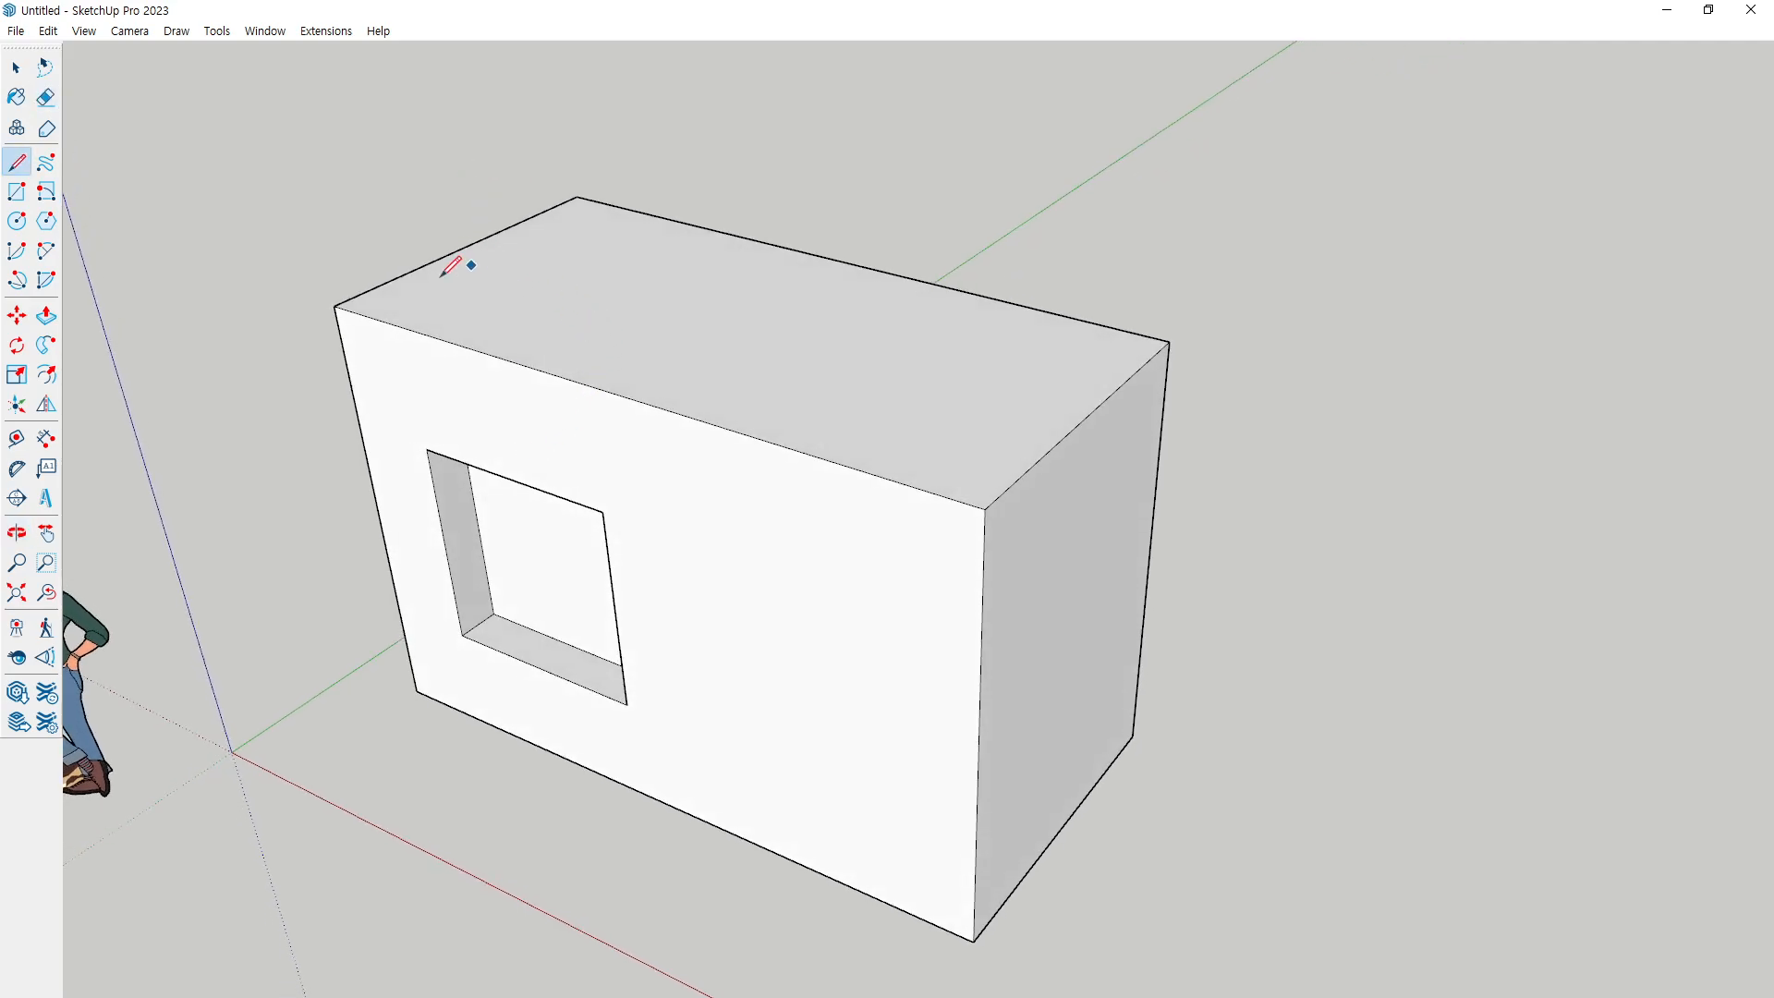
{"action": "key", "text": "o"}
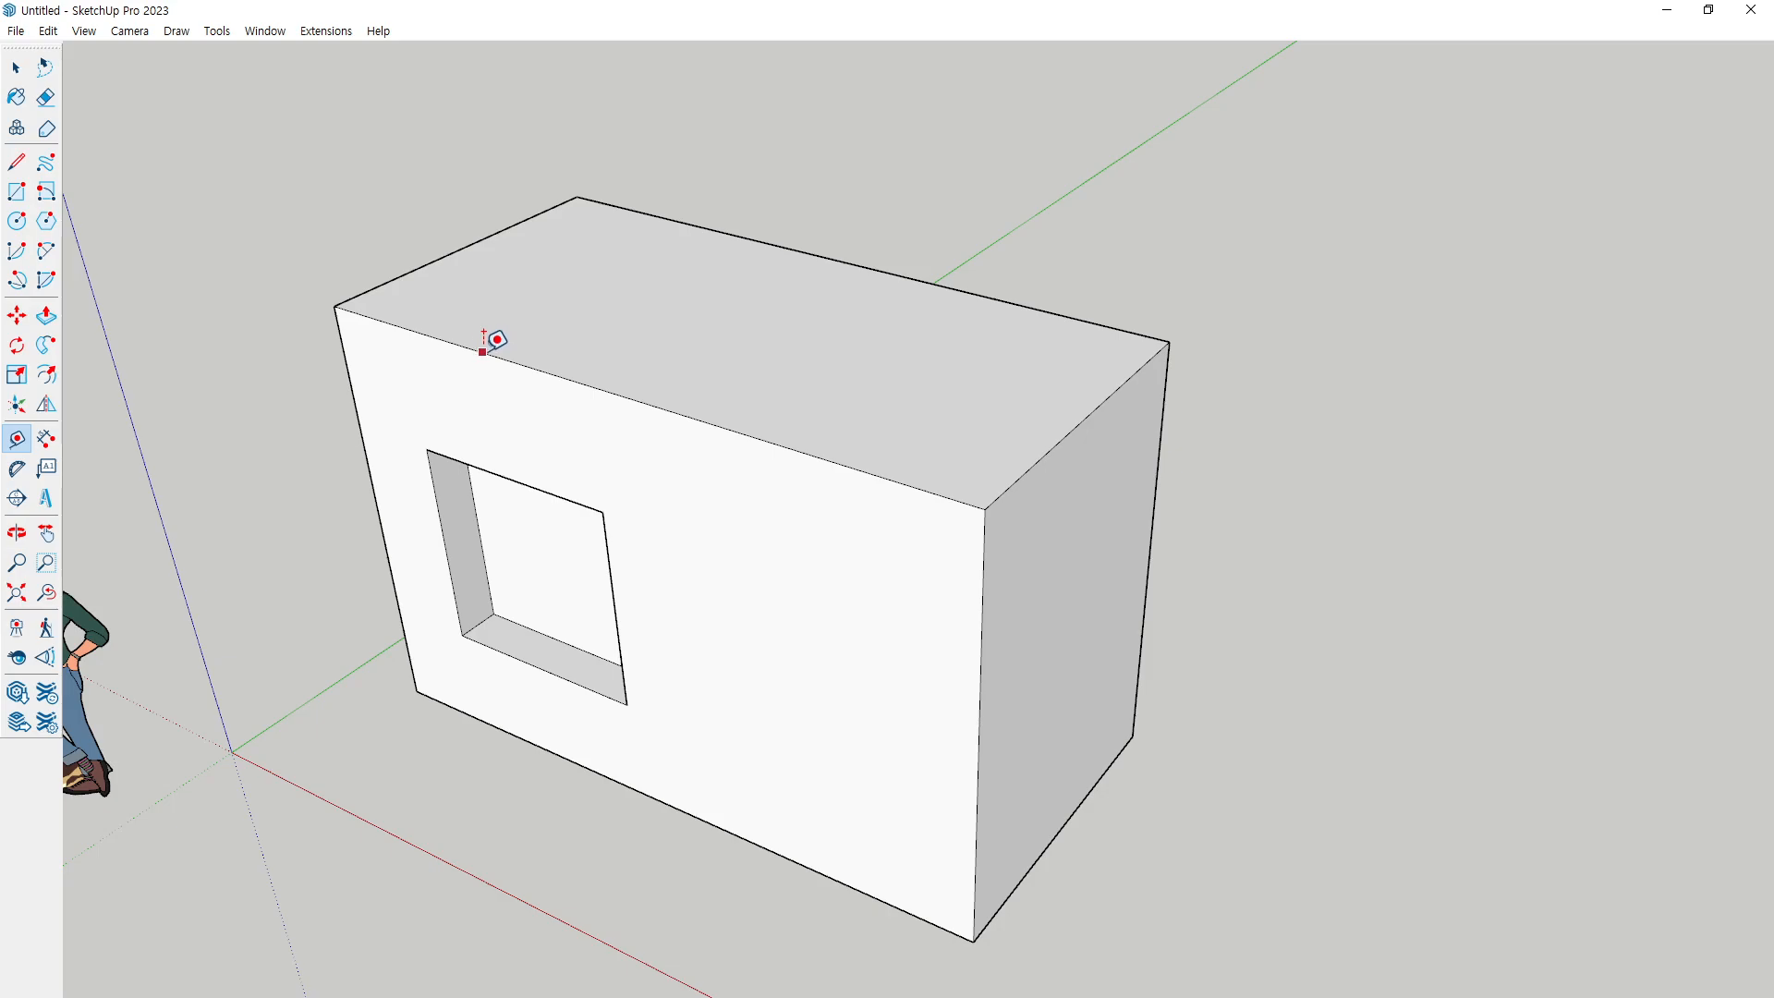
{"action": "left_click", "coordinate": [483, 336]}
{"action": "left_click", "coordinate": [497, 232]}
{"action": "left_click", "coordinate": [541, 246]}
{"action": "left_click", "coordinate": [691, 225]}
{"action": "left_click", "coordinate": [652, 247]}
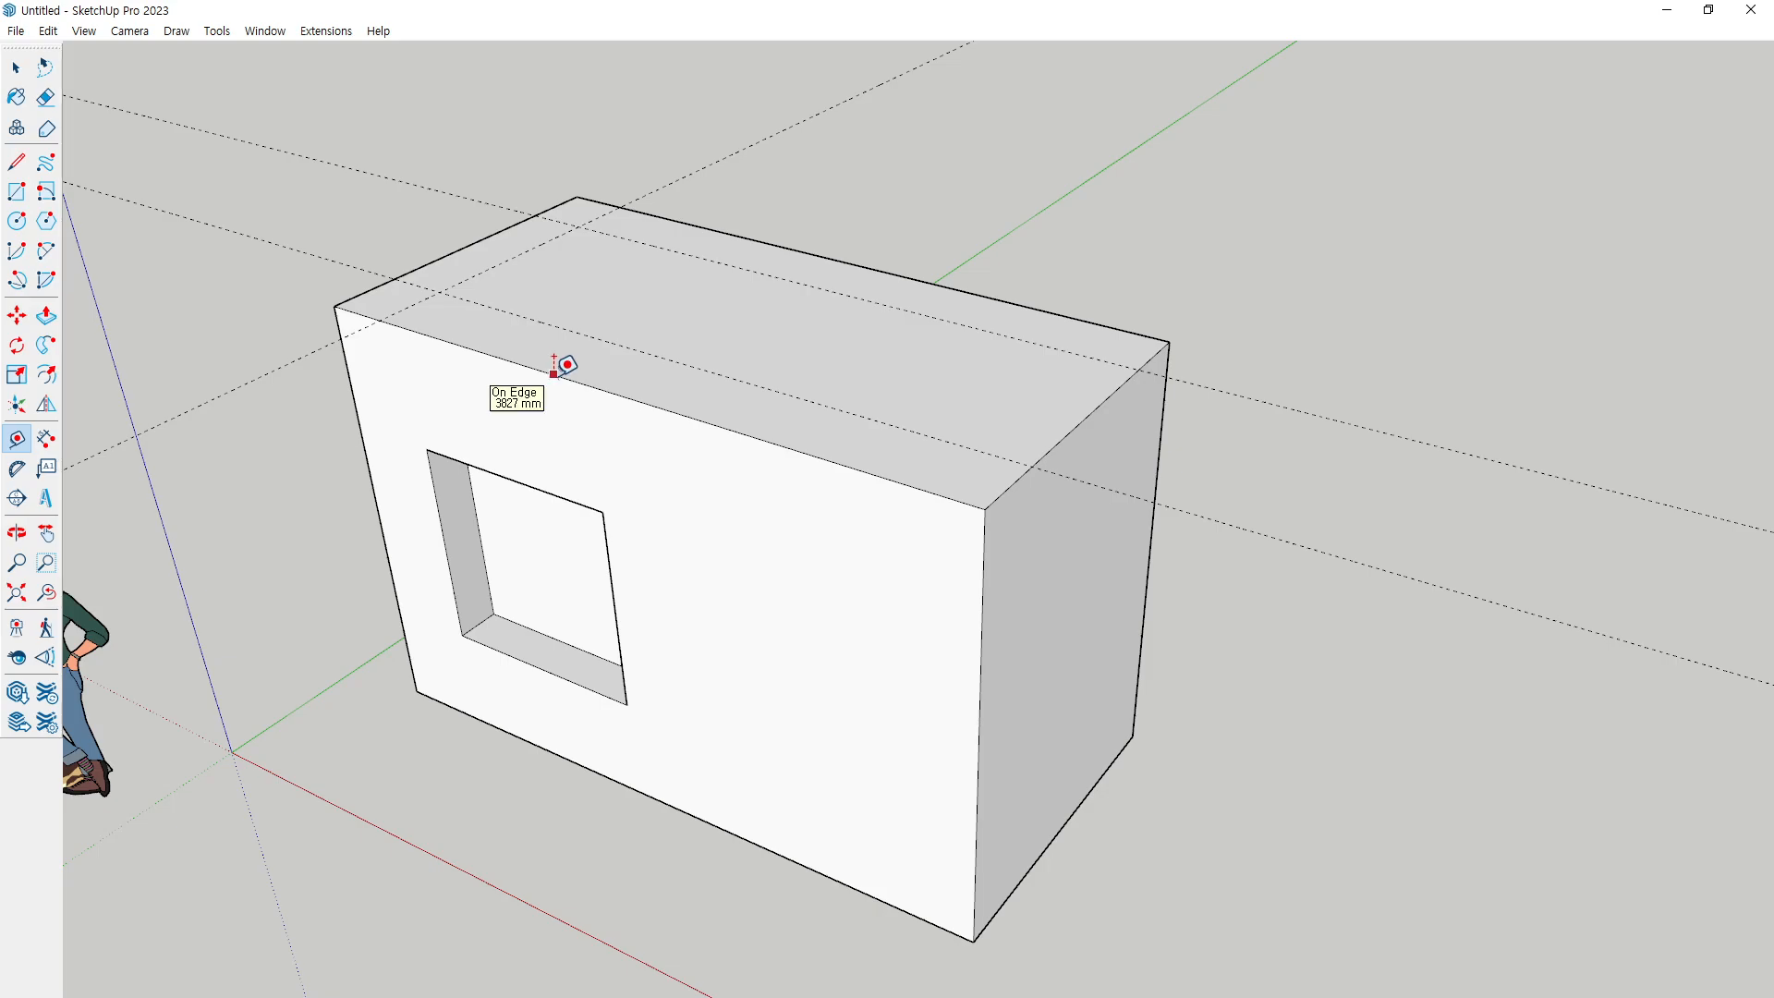
{"action": "left_click", "coordinate": [1100, 406]}
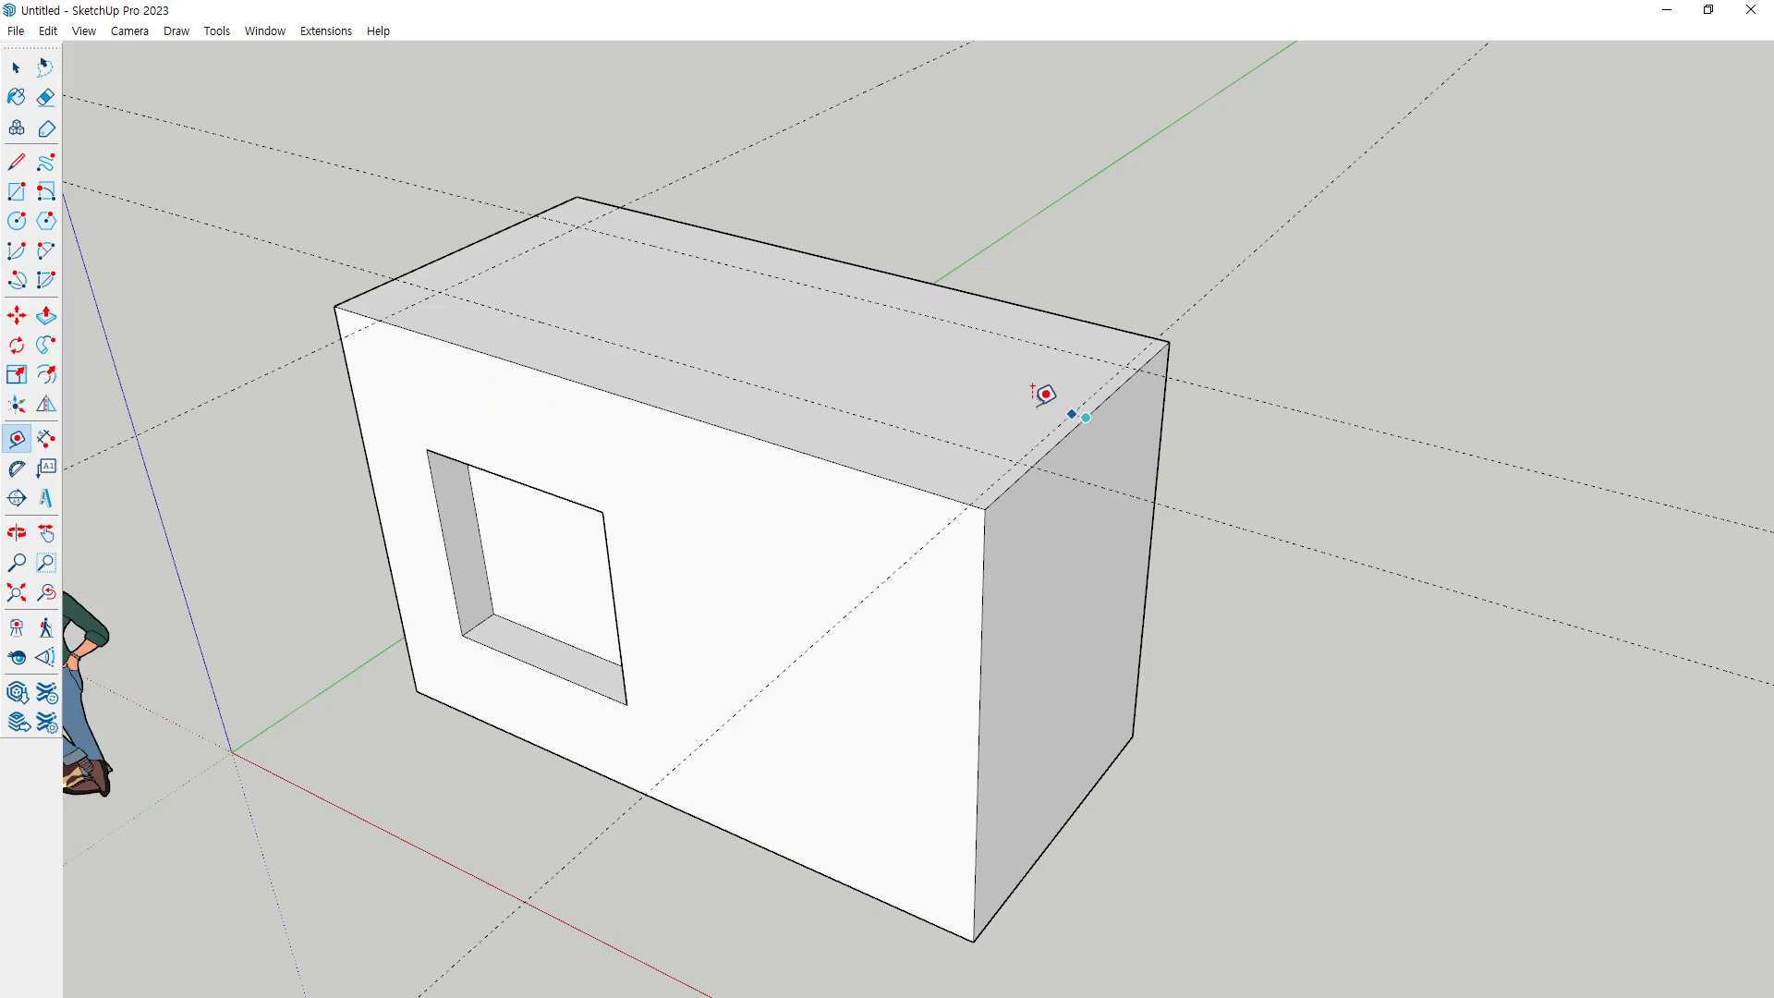
{"action": "left_click", "coordinate": [648, 300]}
{"action": "middle_click_drag", "start_coordinate": [631, 343], "coordinate": [591, 319]}
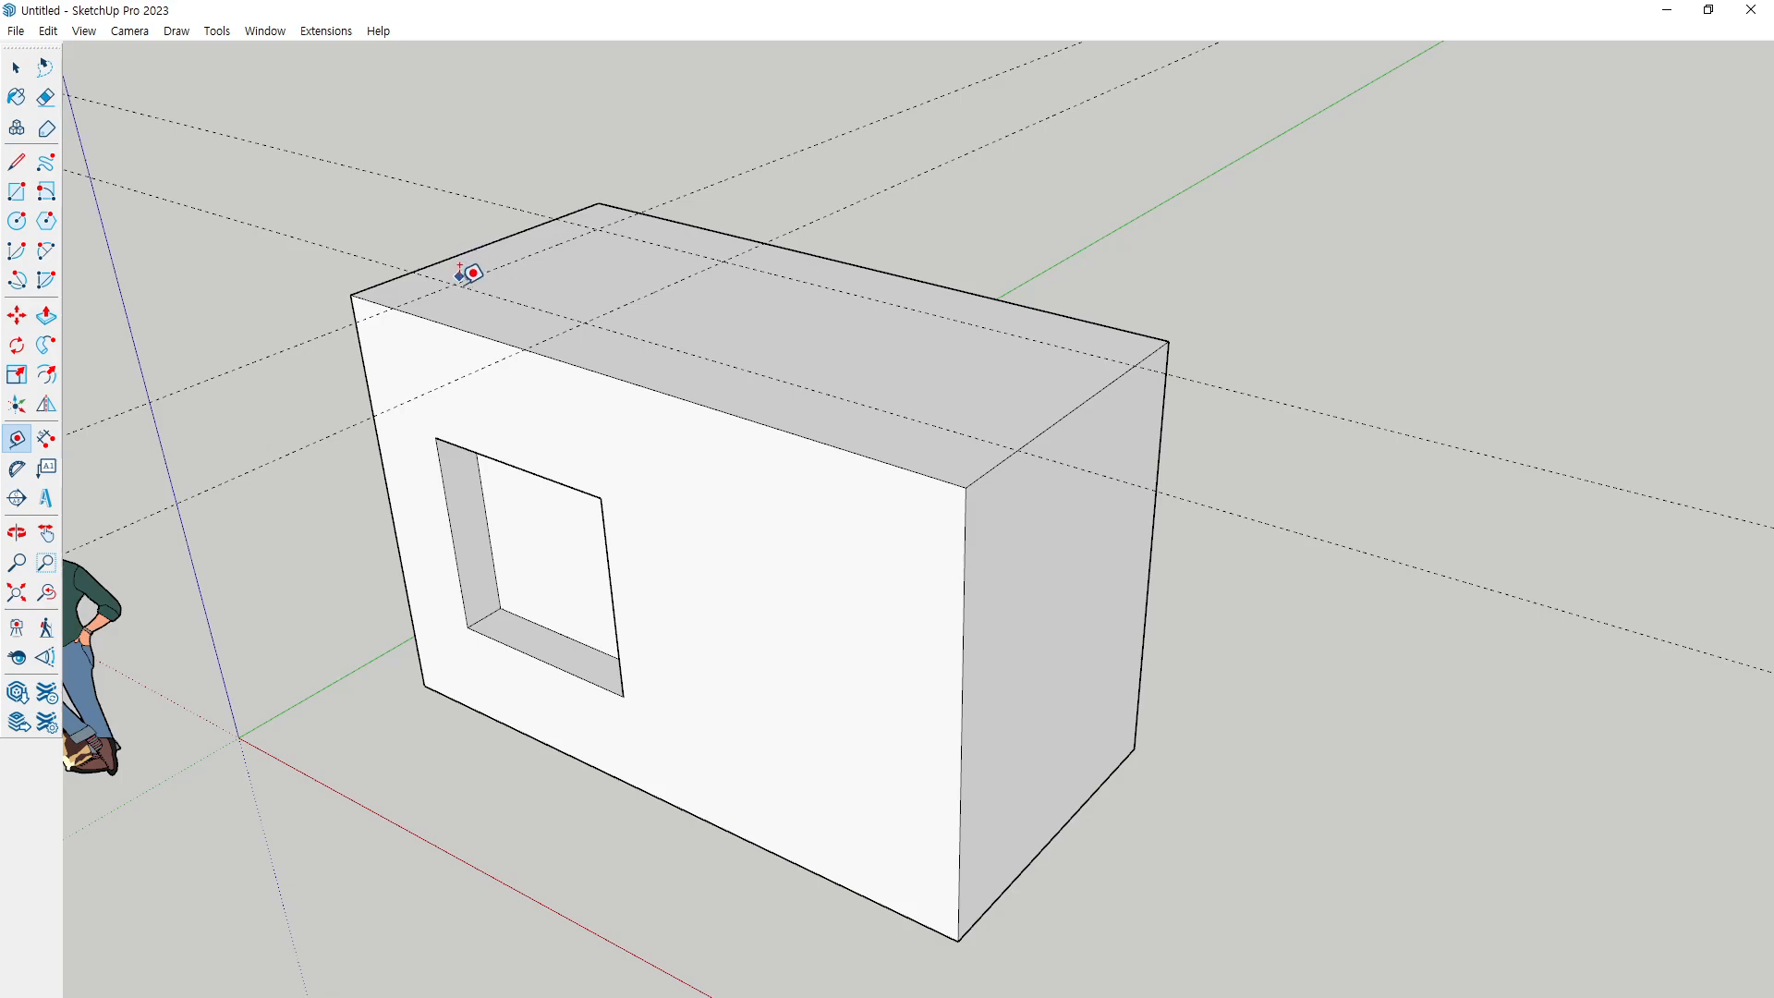
Try an extra guide line on the top face, offset backward from the guide nearest the front edge, and undo it
{"action": "scroll", "coordinate": [474, 249], "scroll_direction": "up", "scroll_amount": 2}
{"action": "left_click_drag", "start_coordinate": [453, 297], "coordinate": [458, 157]}
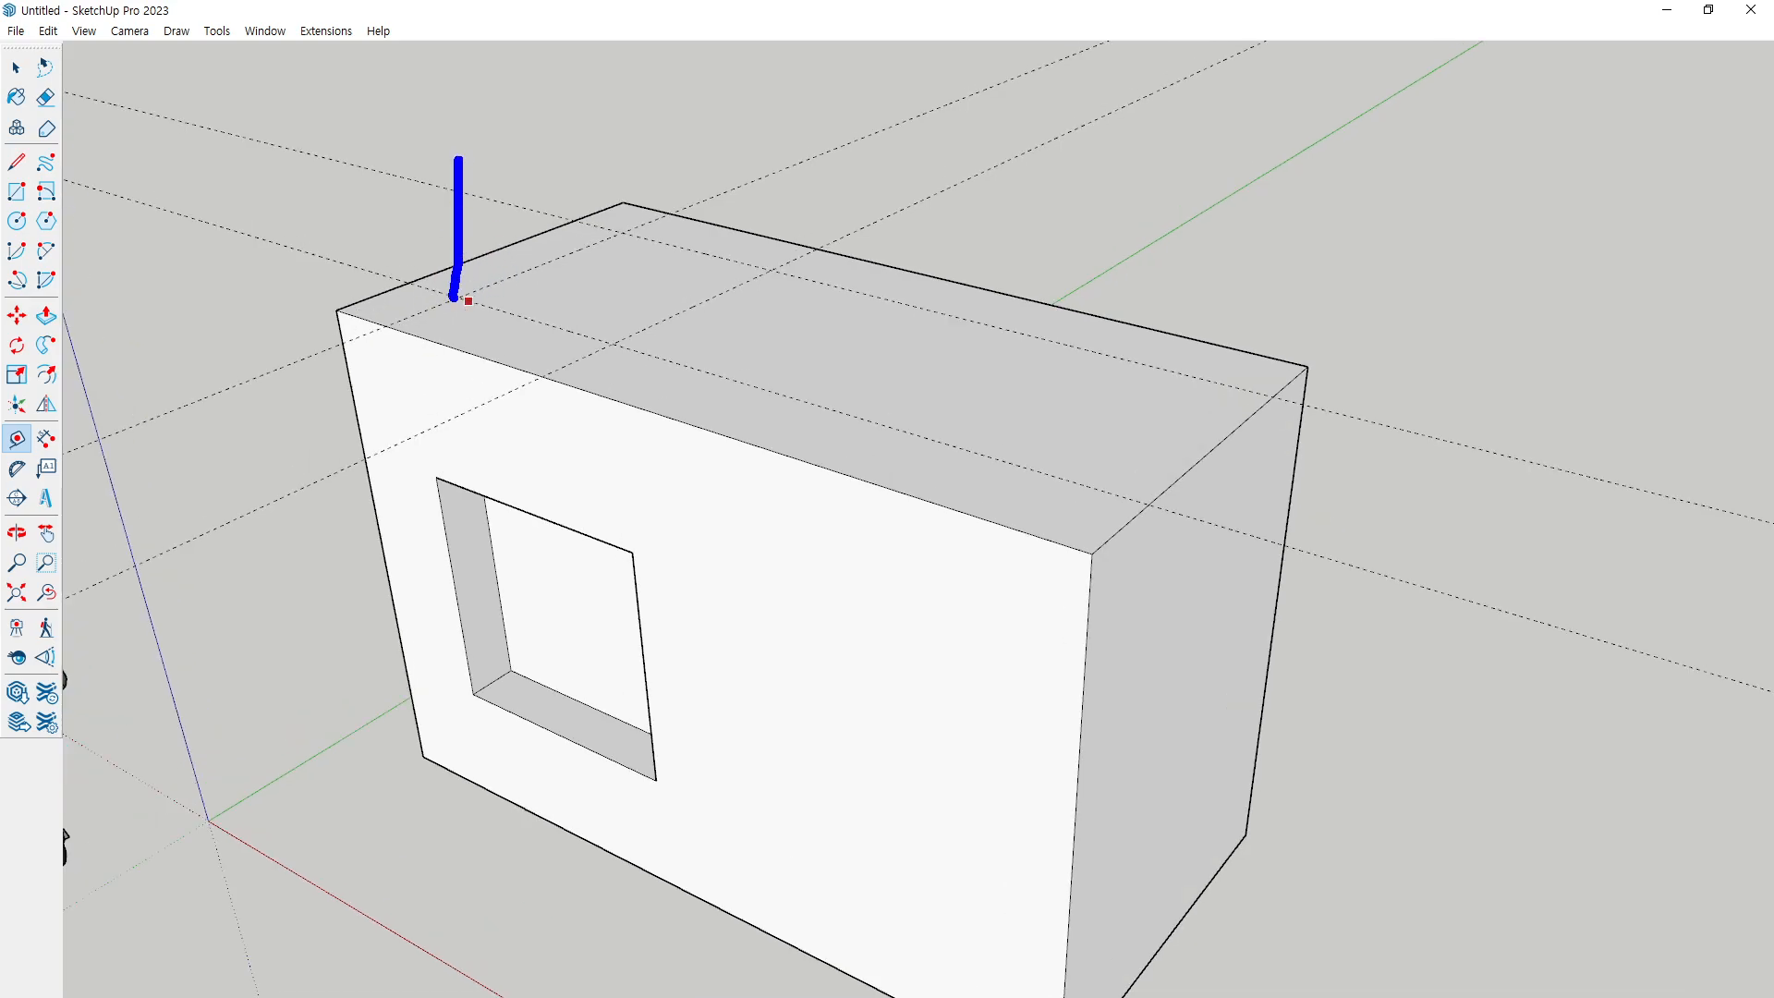
{"action": "key", "text": "Escape"}
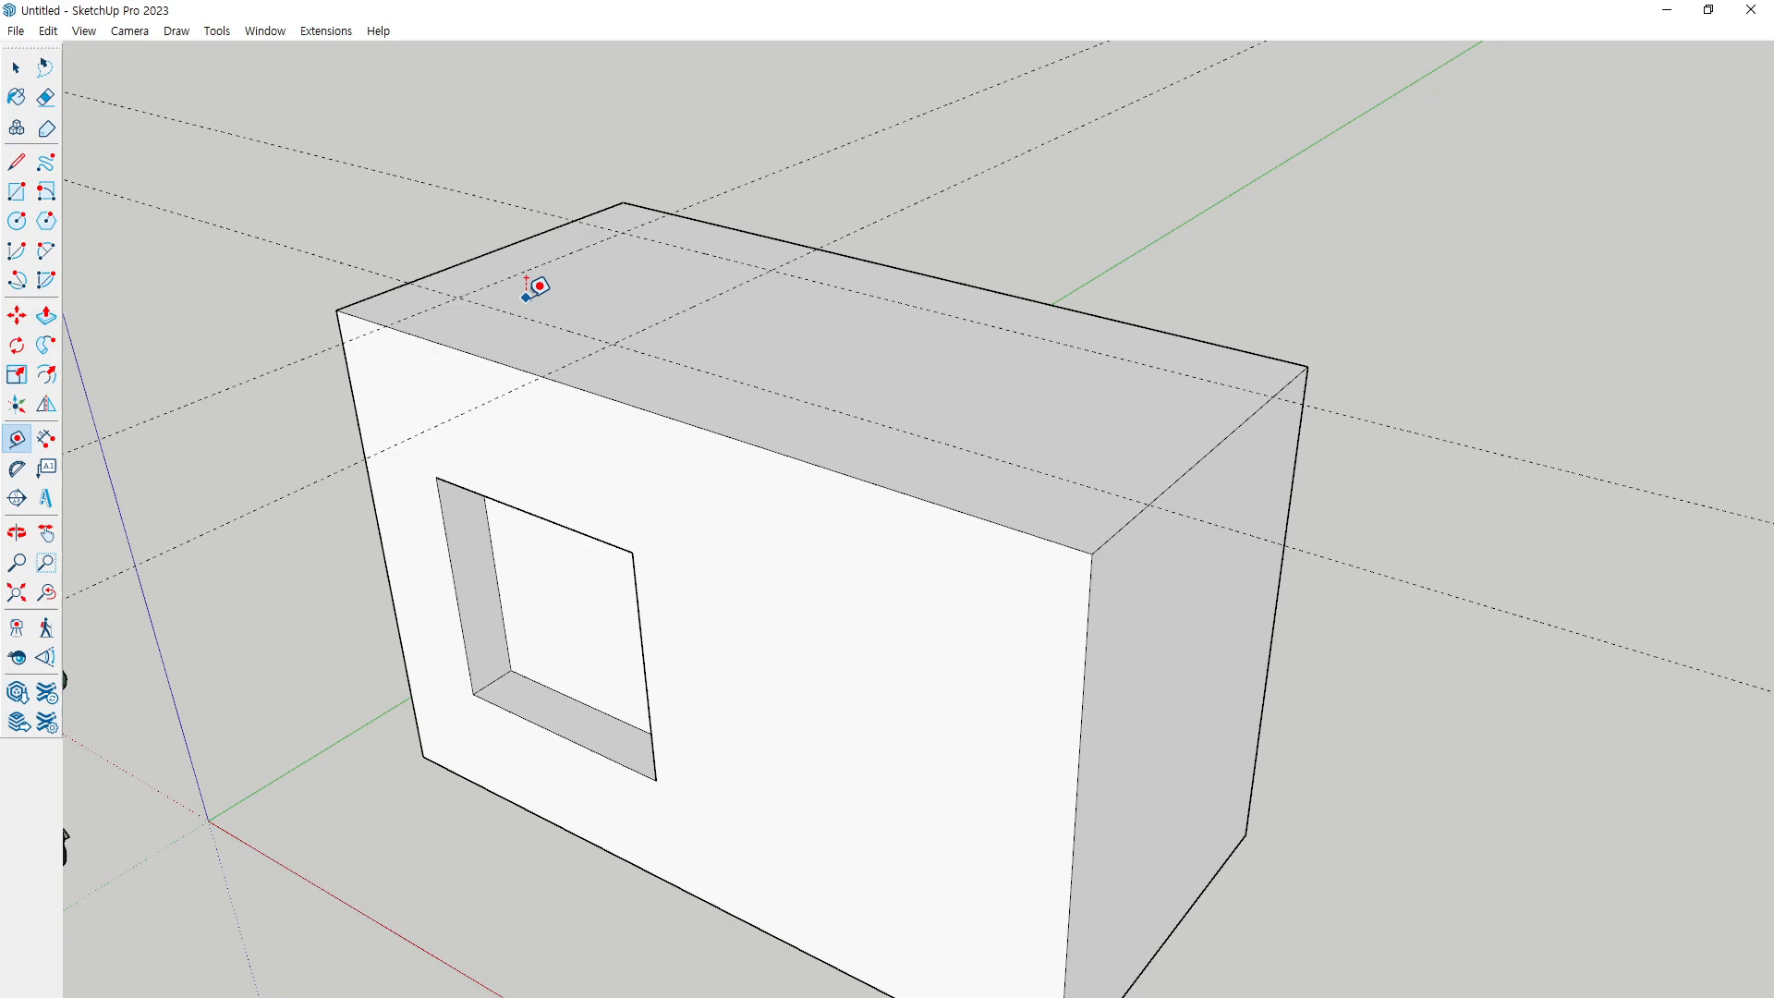
{"action": "left_click", "coordinate": [516, 315]}
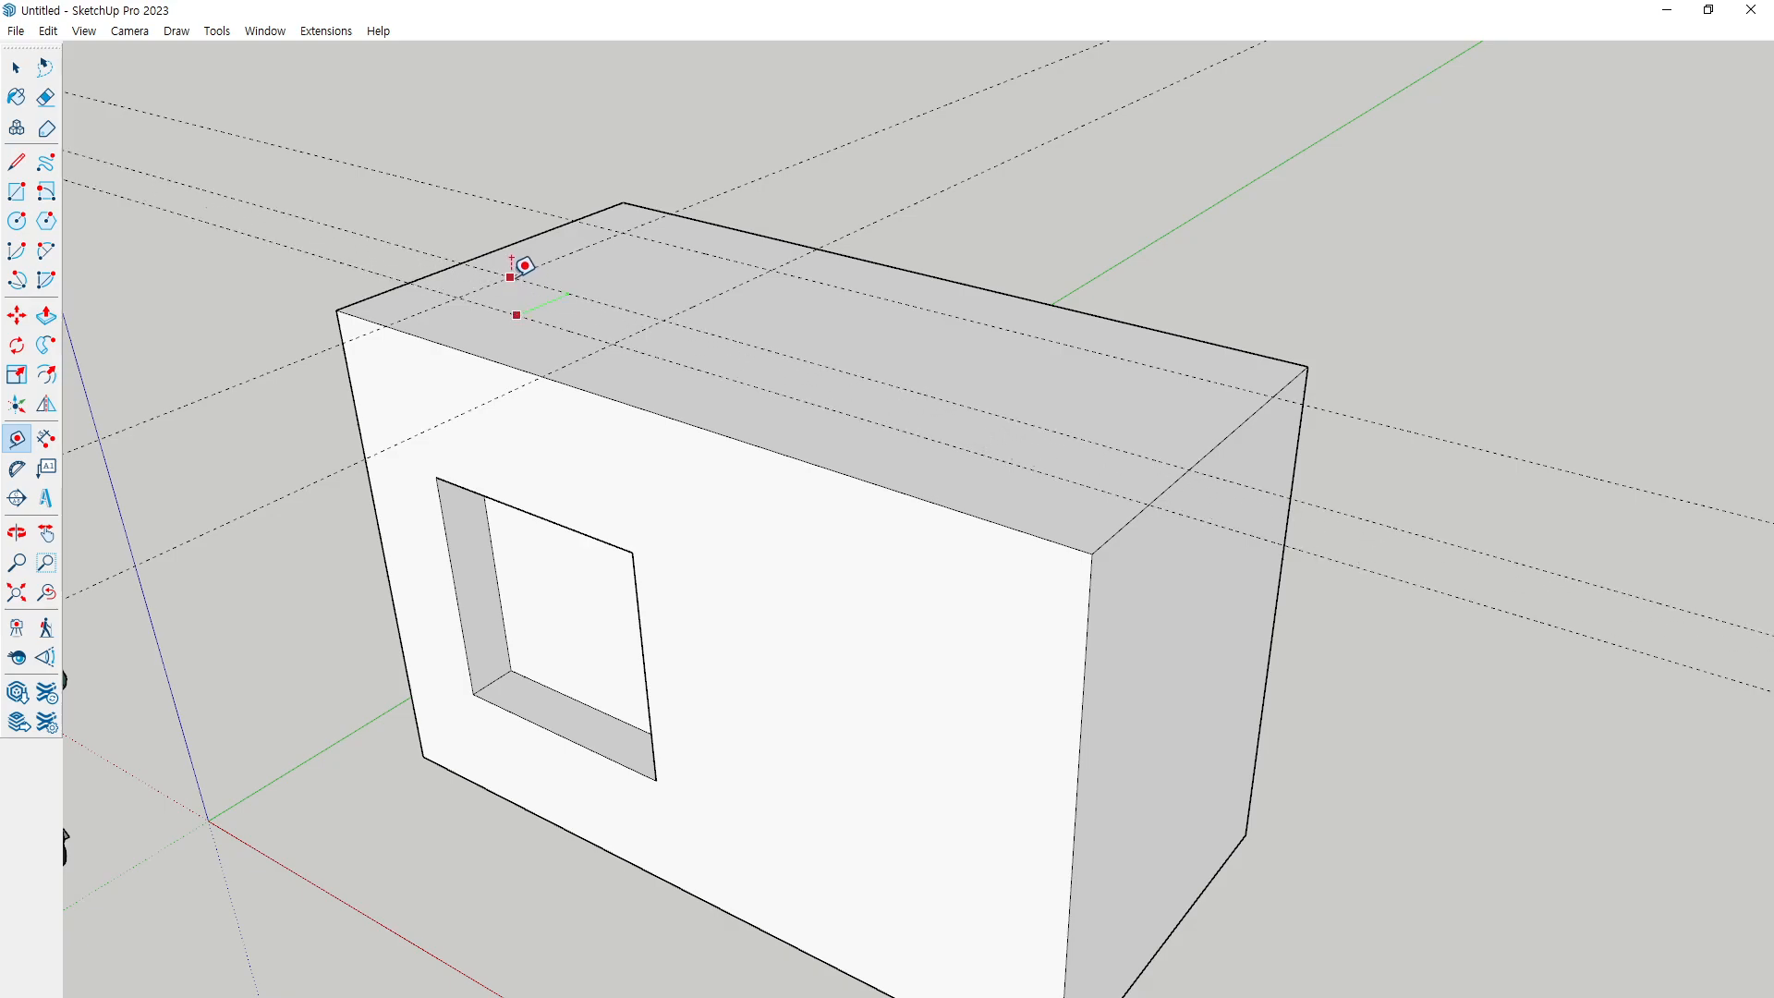
{"action": "left_click", "coordinate": [507, 205]}
{"action": "key", "text": "o"}
{"action": "mouse_move", "coordinate": [579, 138]}
{"action": "left_mouse_down"}
{"action": "mouse_move", "coordinate": [563, 160]}
{"action": "mouse_move", "coordinate": [634, 218]}
{"action": "mouse_move", "coordinate": [535, 123]}
{"action": "mouse_move", "coordinate": [580, 105]}
{"action": "left_mouse_up"}
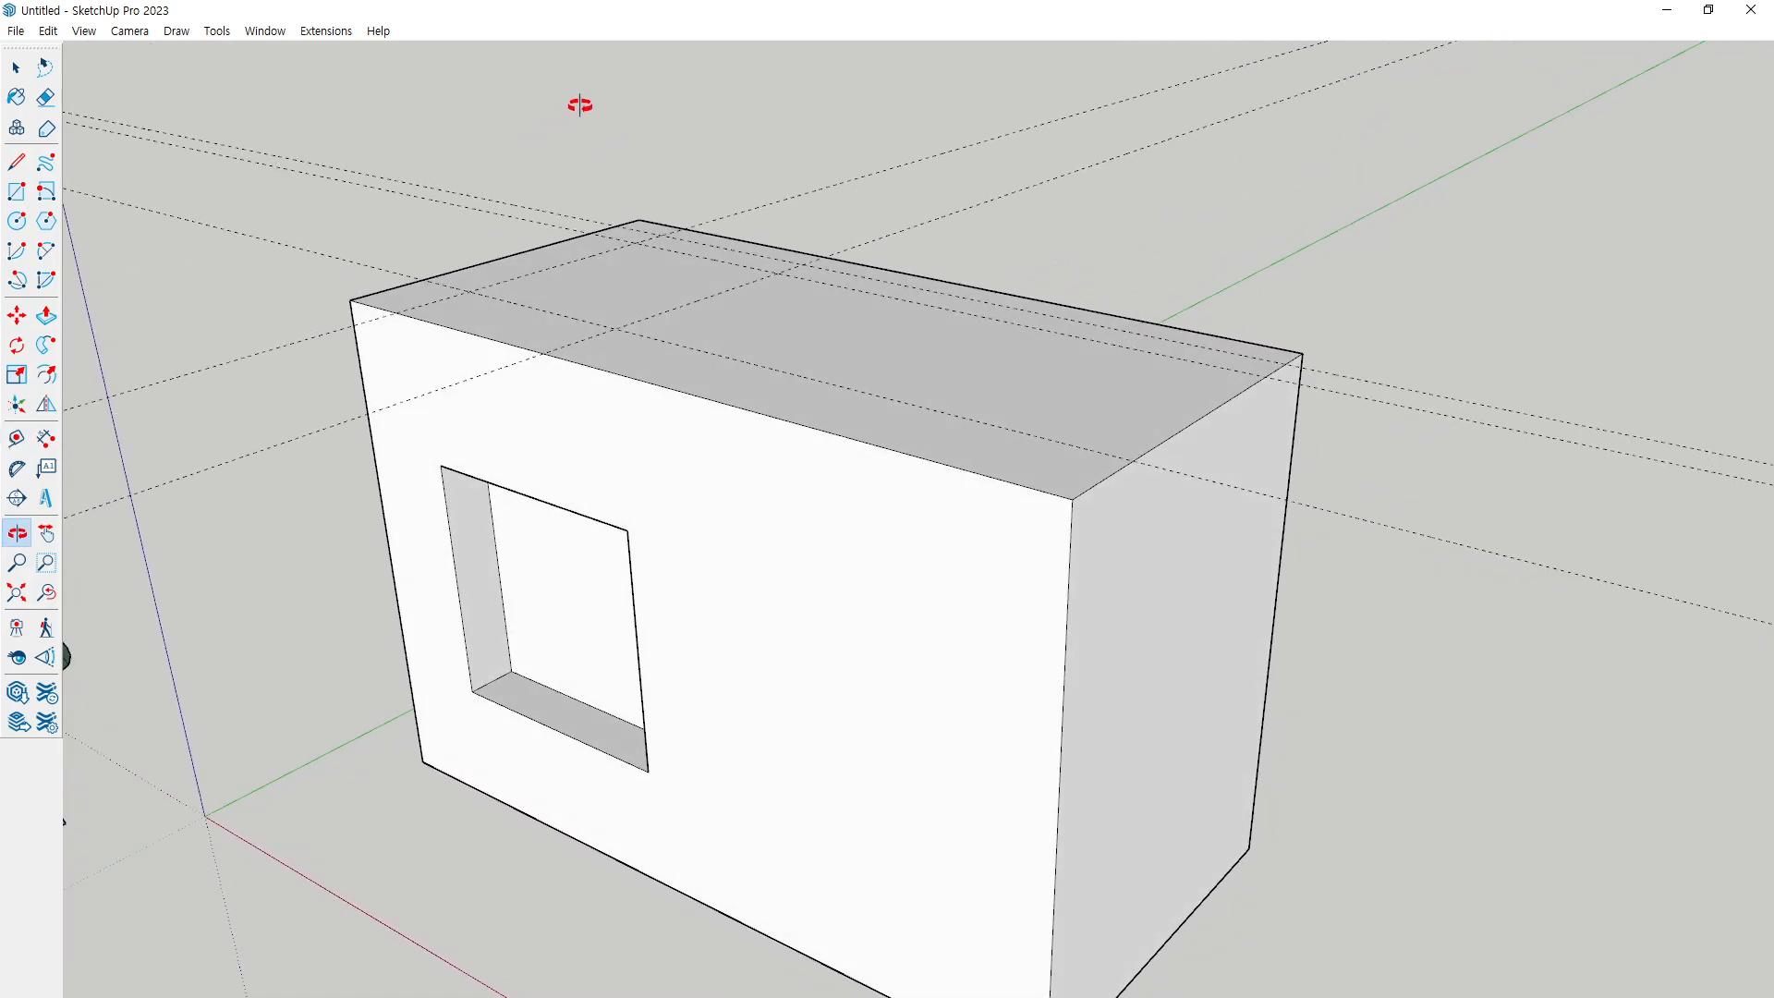
{"action": "key", "text": "t"}
{"action": "scroll", "coordinate": [601, 153], "scroll_direction": "up", "scroll_amount": 3}
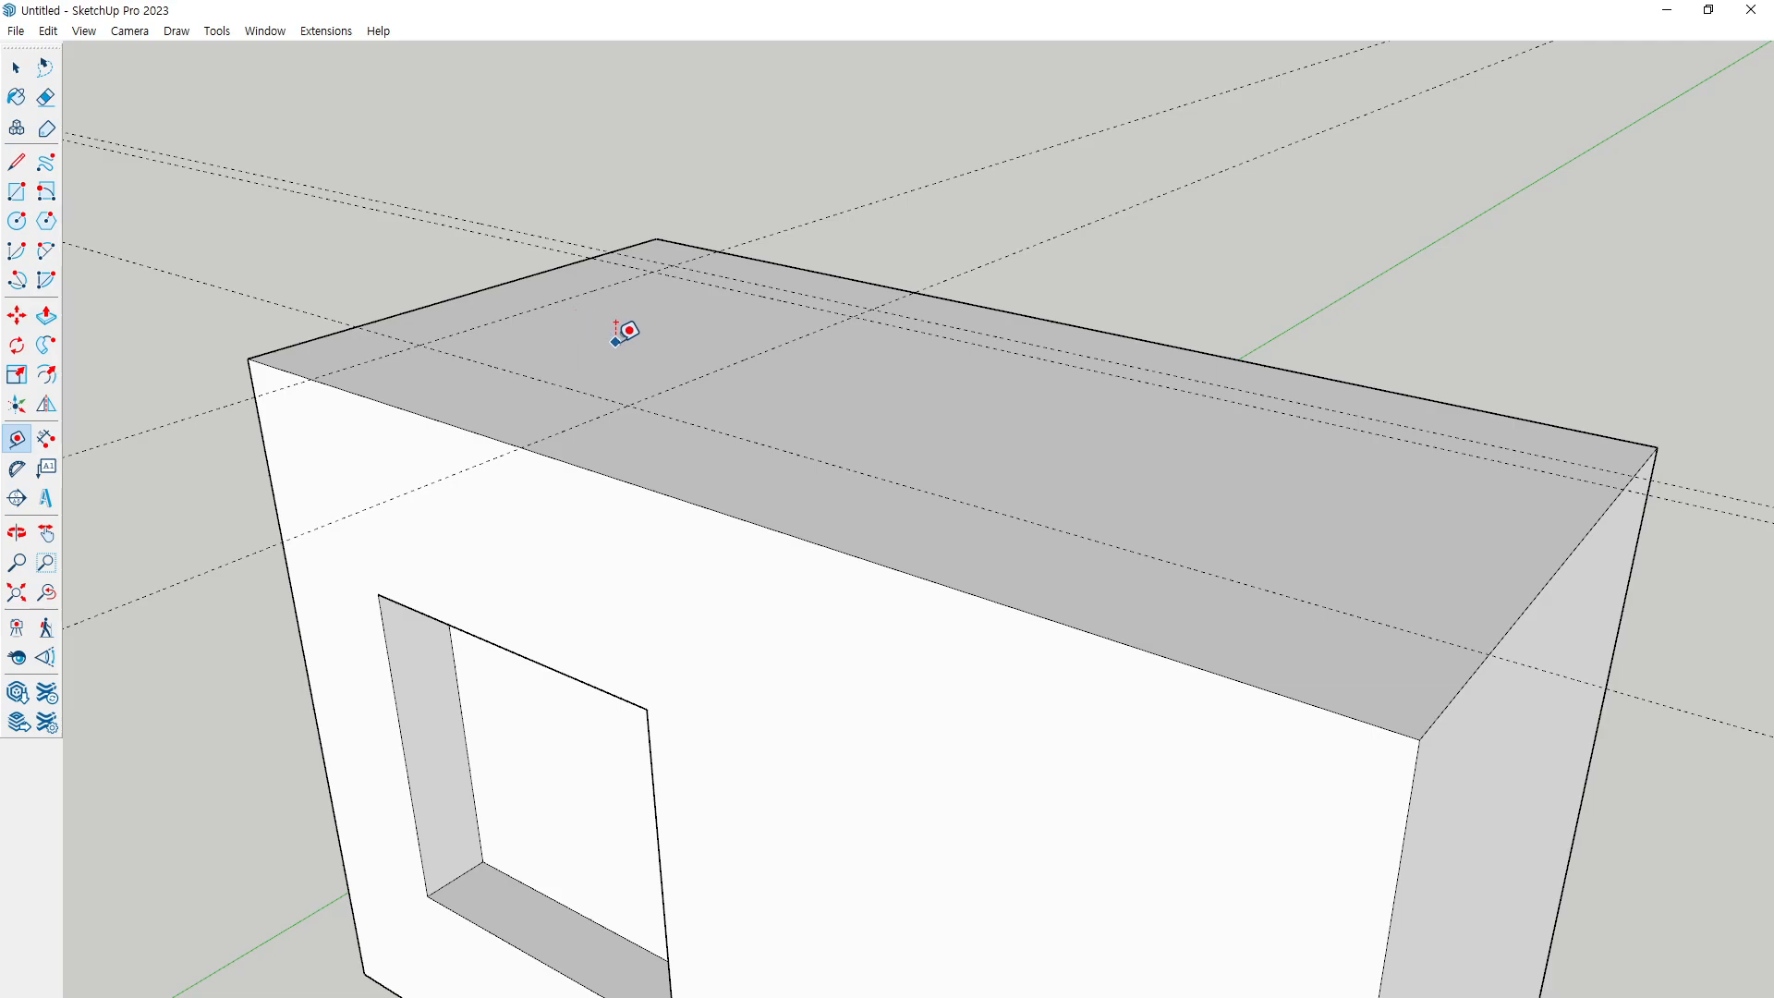
{"action": "key", "text": "ctrl+z"}
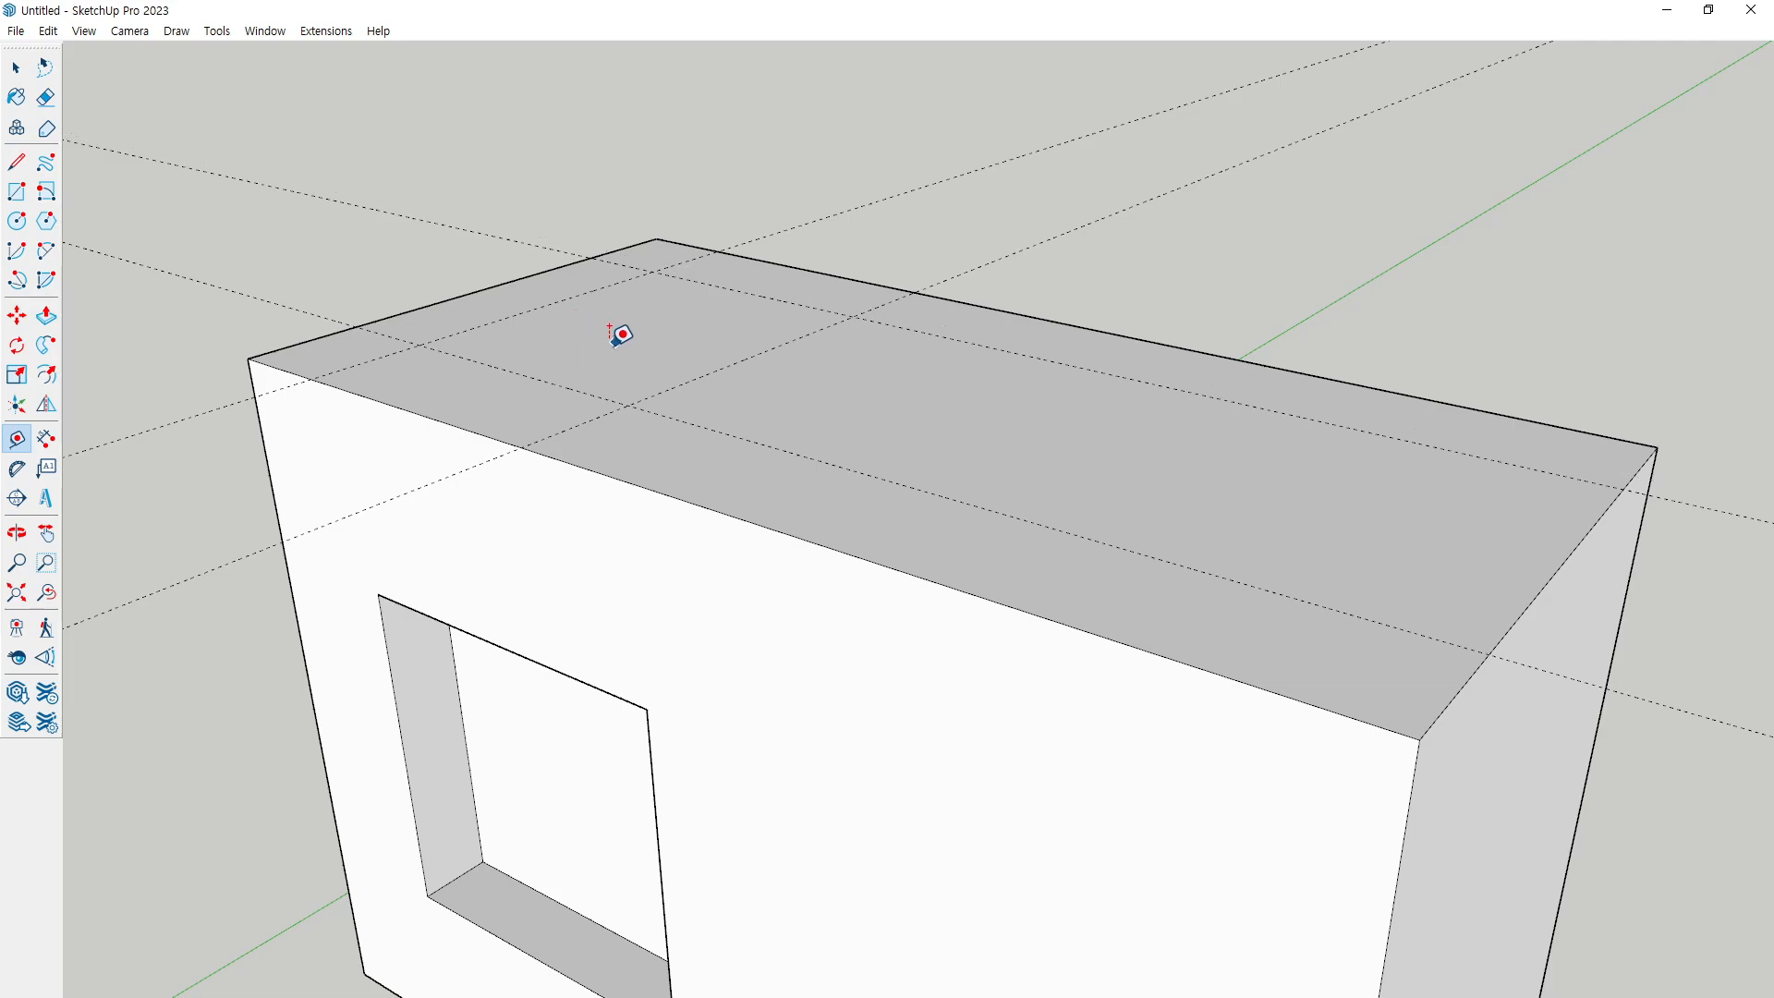
Place a guide point vertically above the top face's front-left corner
{"action": "left_click", "coordinate": [248, 359]}
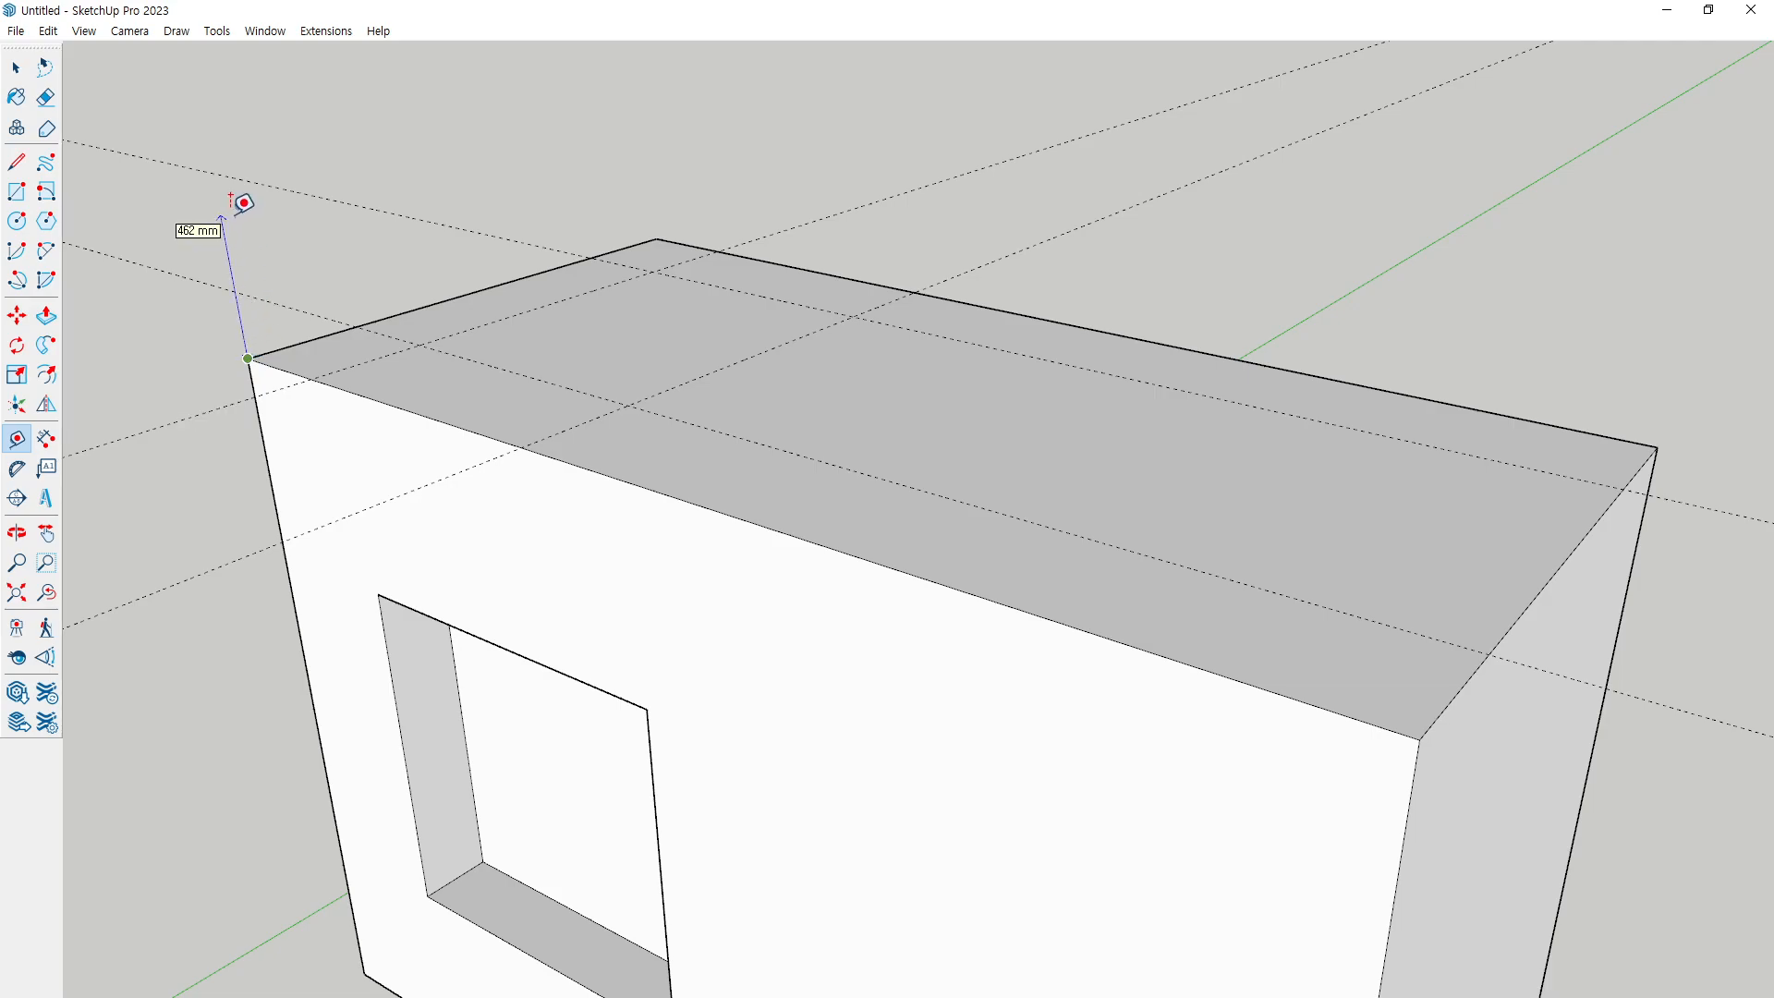
{"action": "left_click", "coordinate": [200, 107]}
{"action": "middle_click_drag", "start_coordinate": [424, 265], "coordinate": [761, 425]}
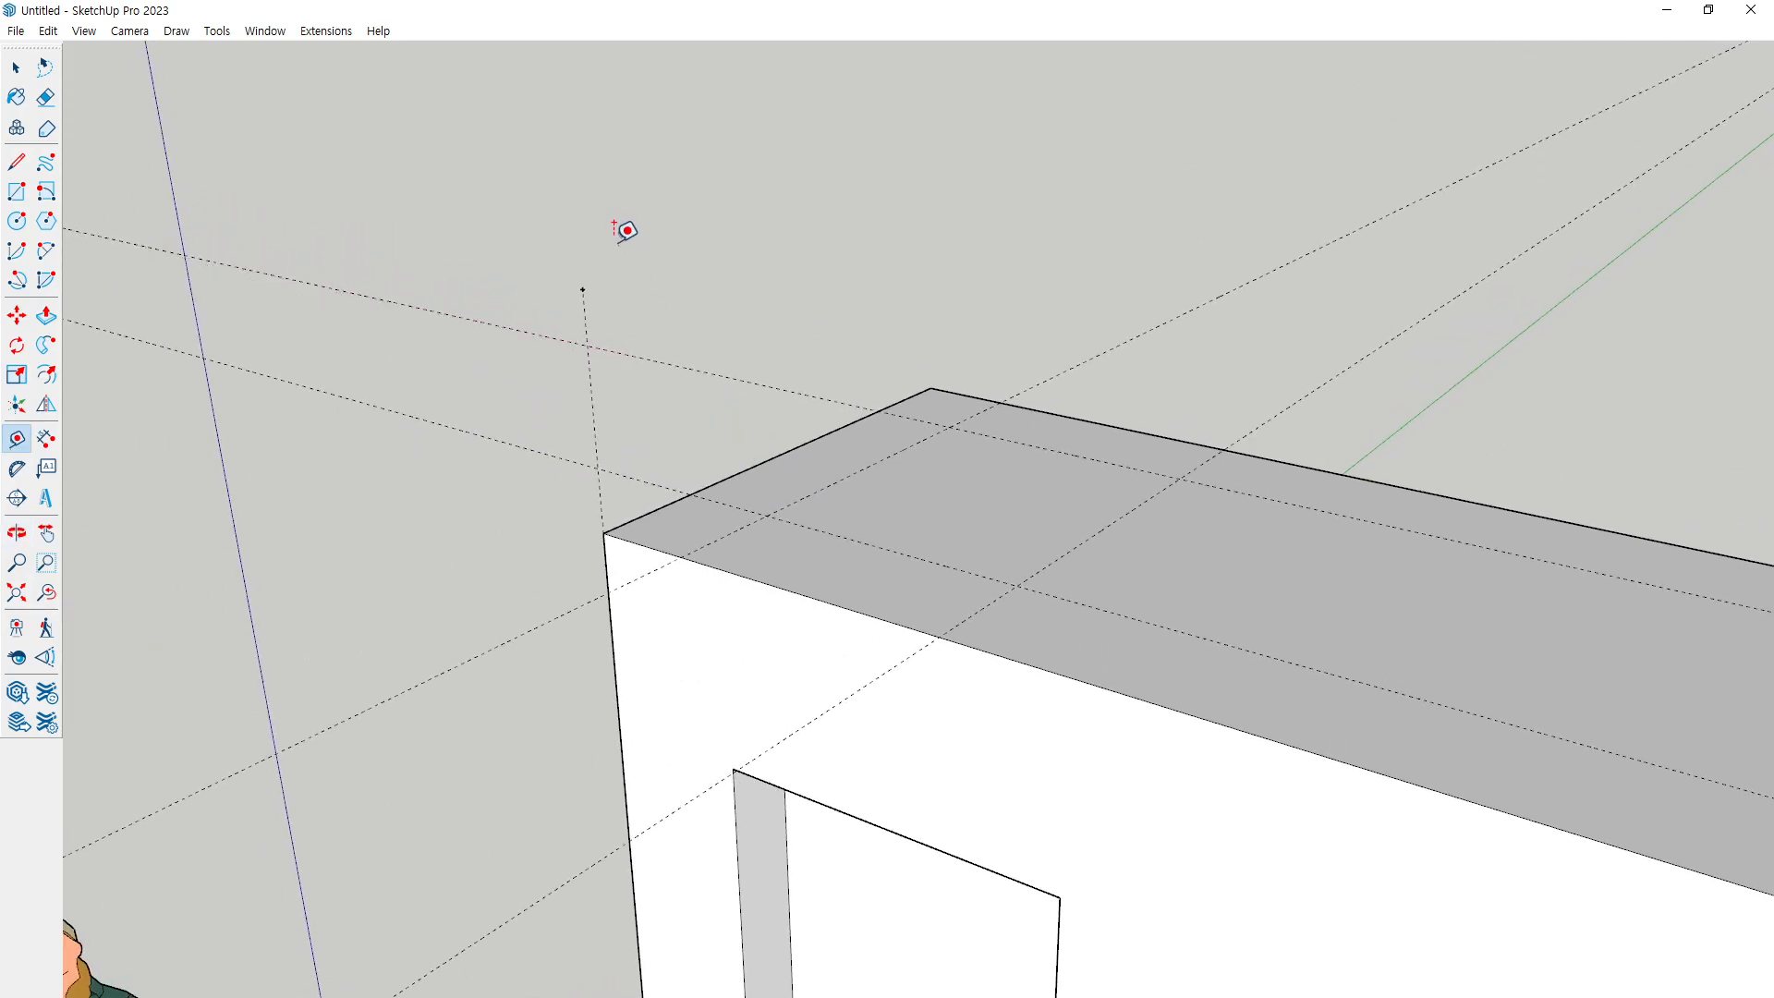
{"action": "middle_click_drag", "start_coordinate": [608, 379], "coordinate": [665, 404]}
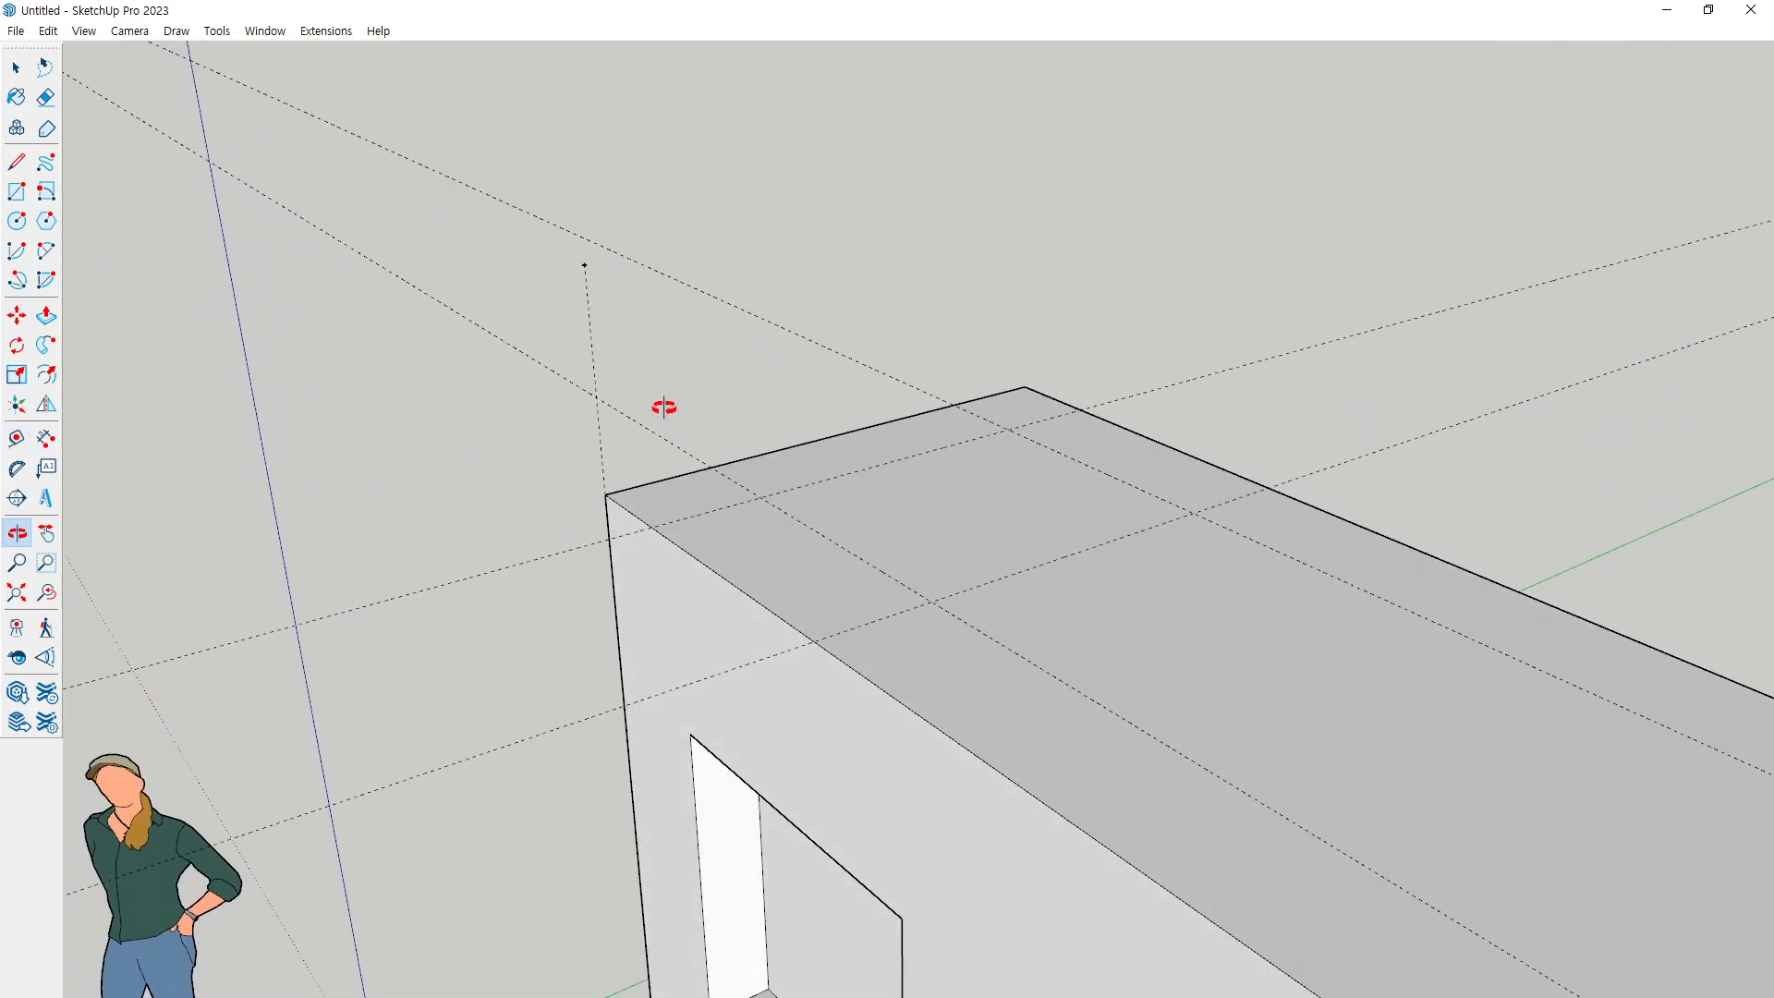
{"action": "mouse_move", "coordinate": [607, 281]}
{"action": "left_mouse_down"}
{"action": "mouse_move", "coordinate": [575, 236]}
{"action": "mouse_move", "coordinate": [601, 292]}
{"action": "left_mouse_up"}
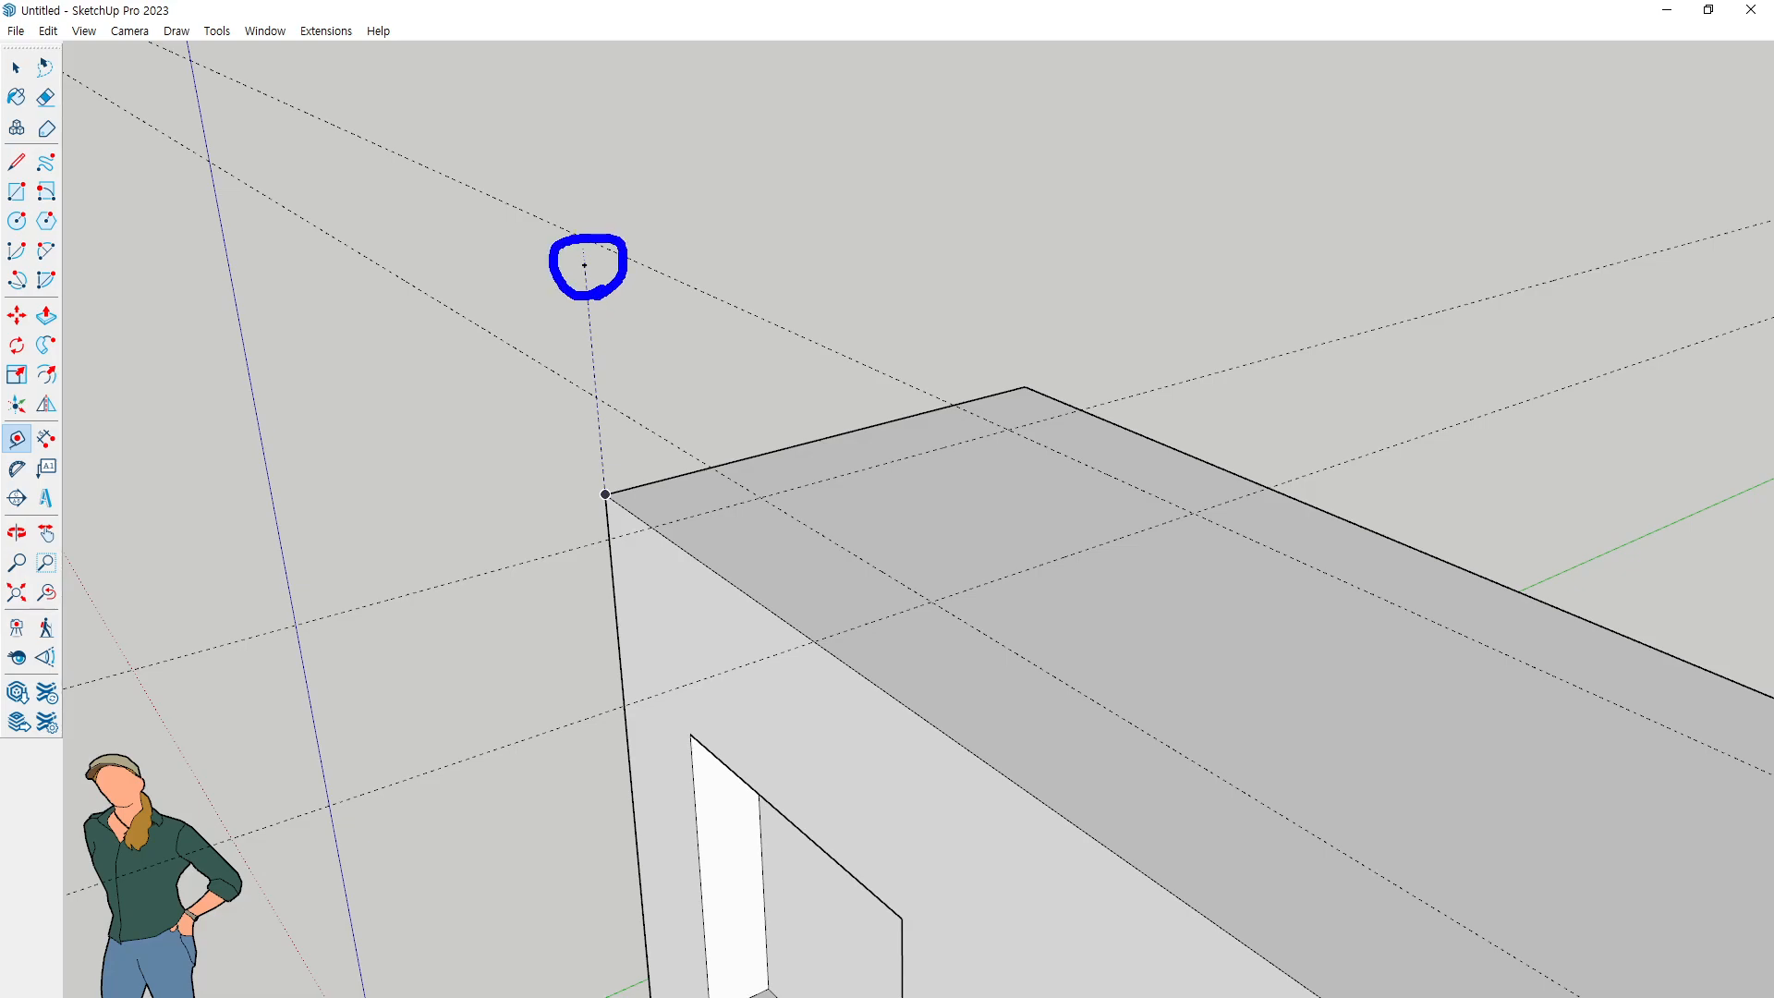
{"action": "key", "text": "Escape"}
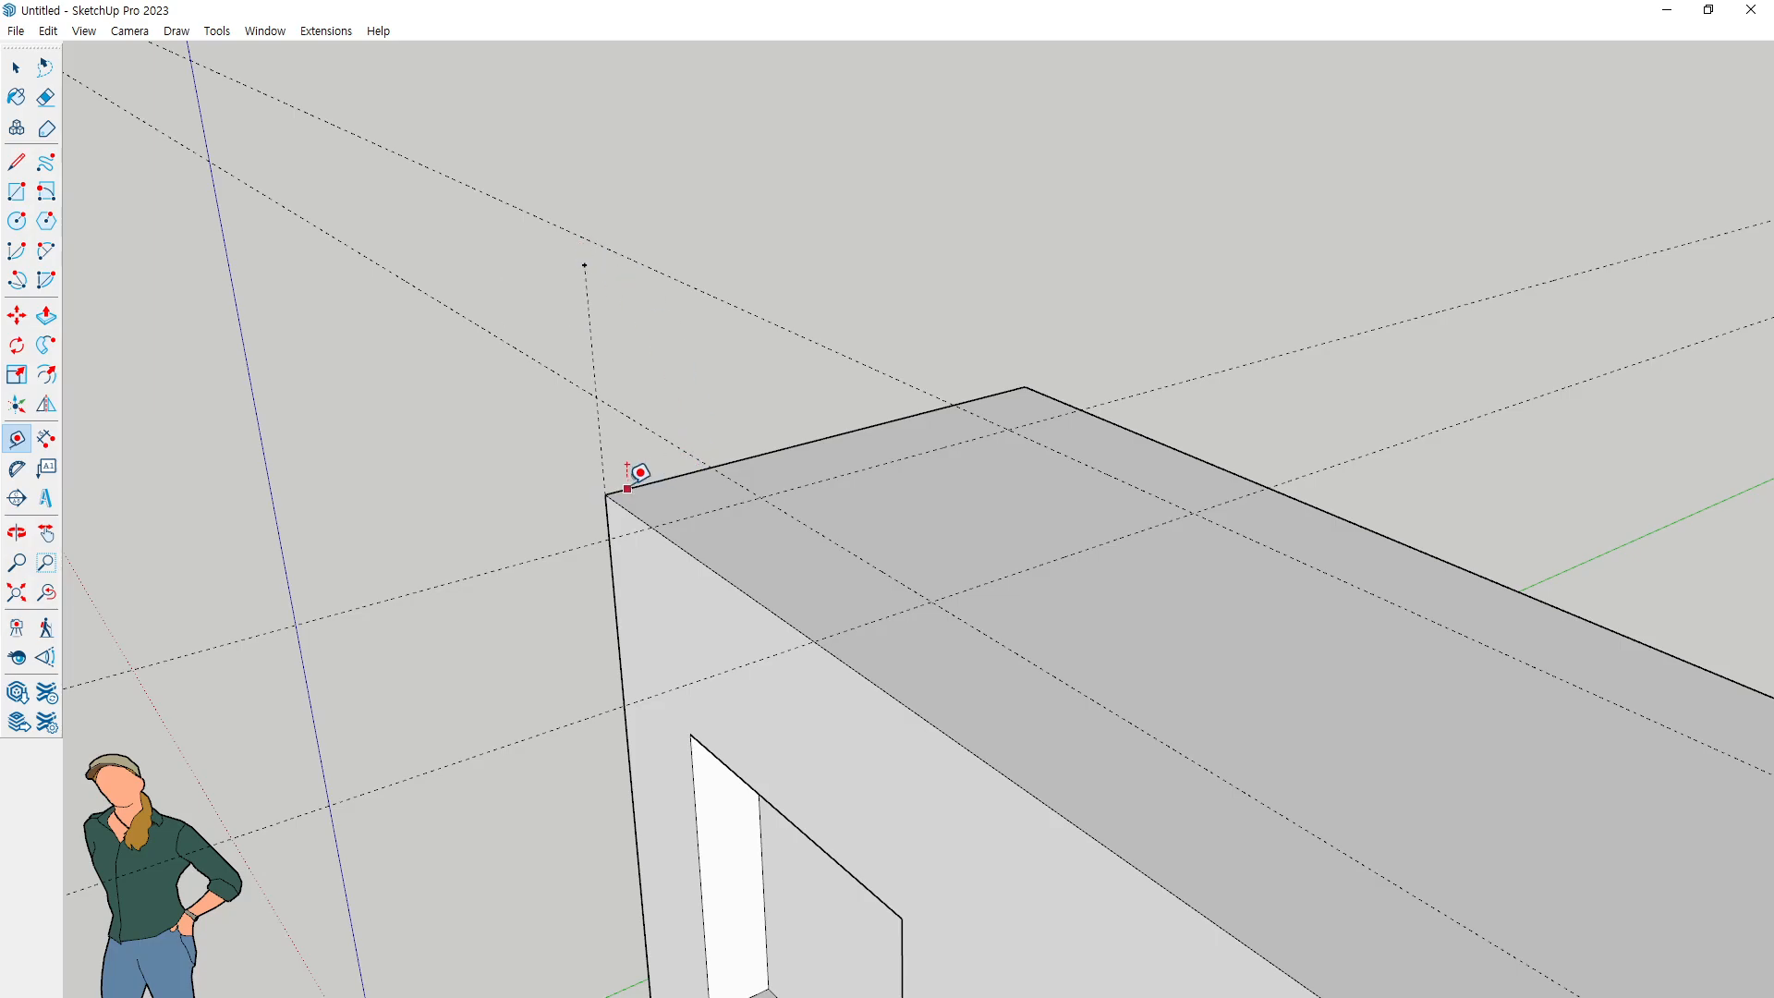
Try to raise the box's top face to the height of the guide point with Push/Pull
{"action": "key", "text": "p"}
{"action": "left_click", "coordinate": [816, 518]}
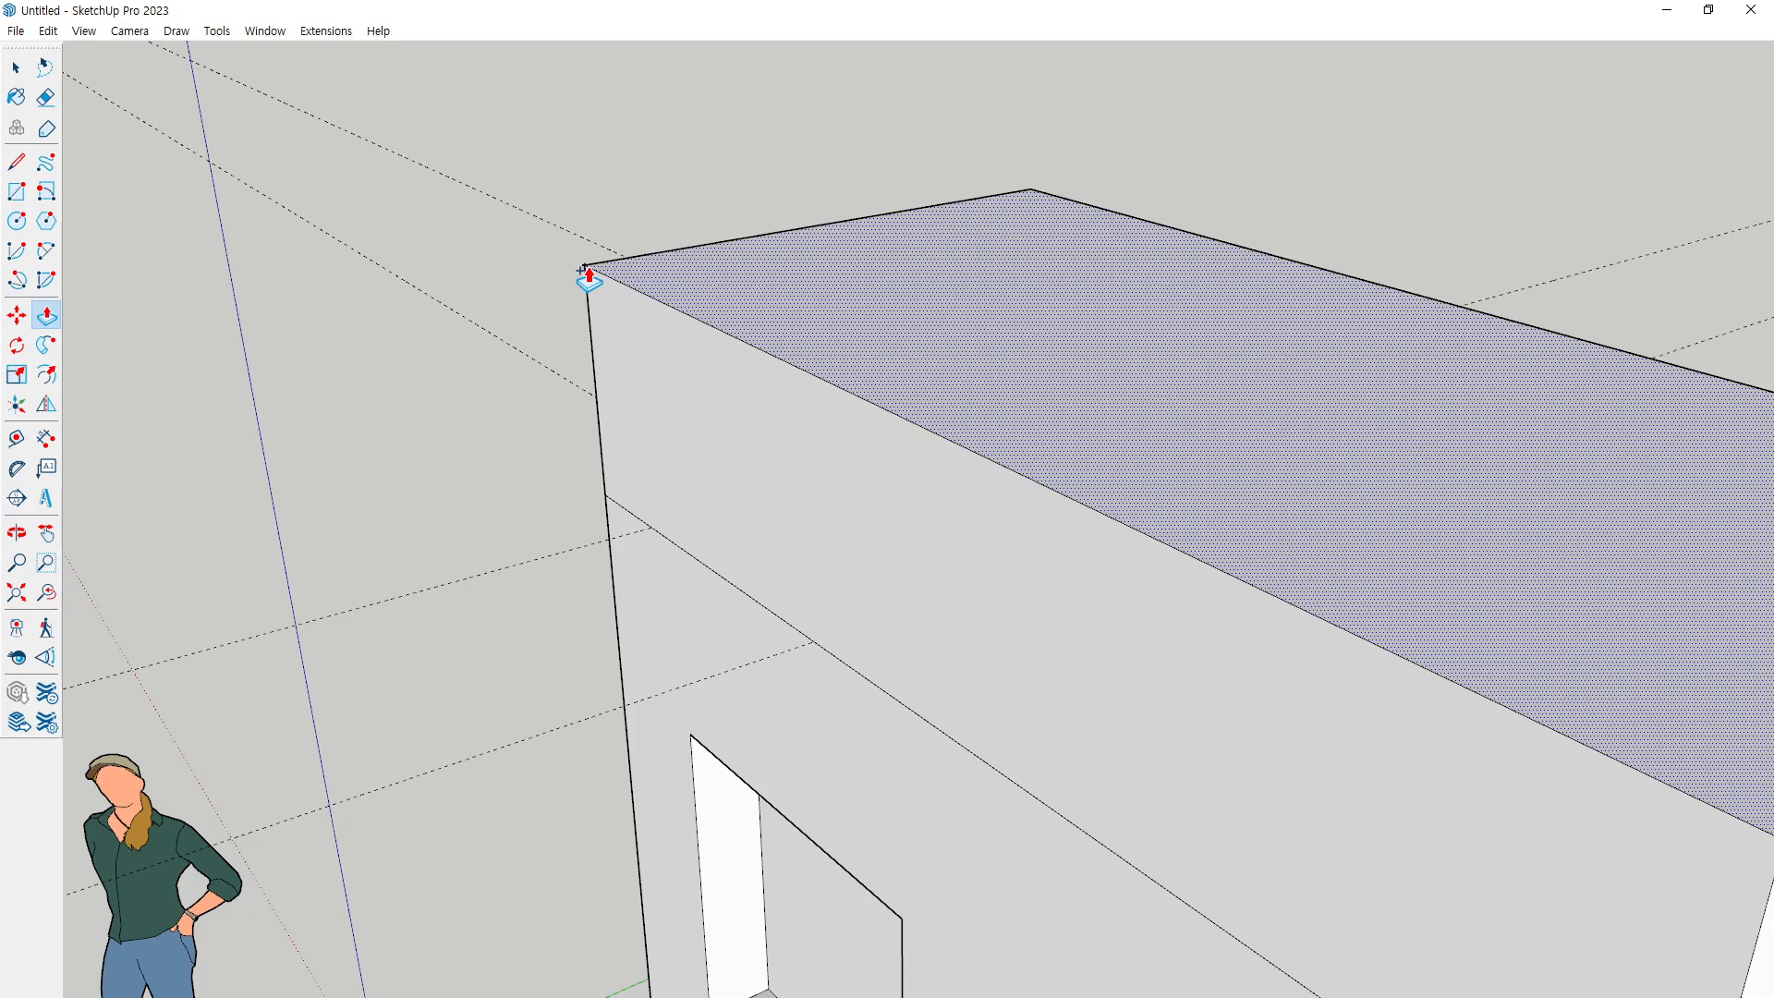
{"action": "left_click", "coordinate": [584, 267]}
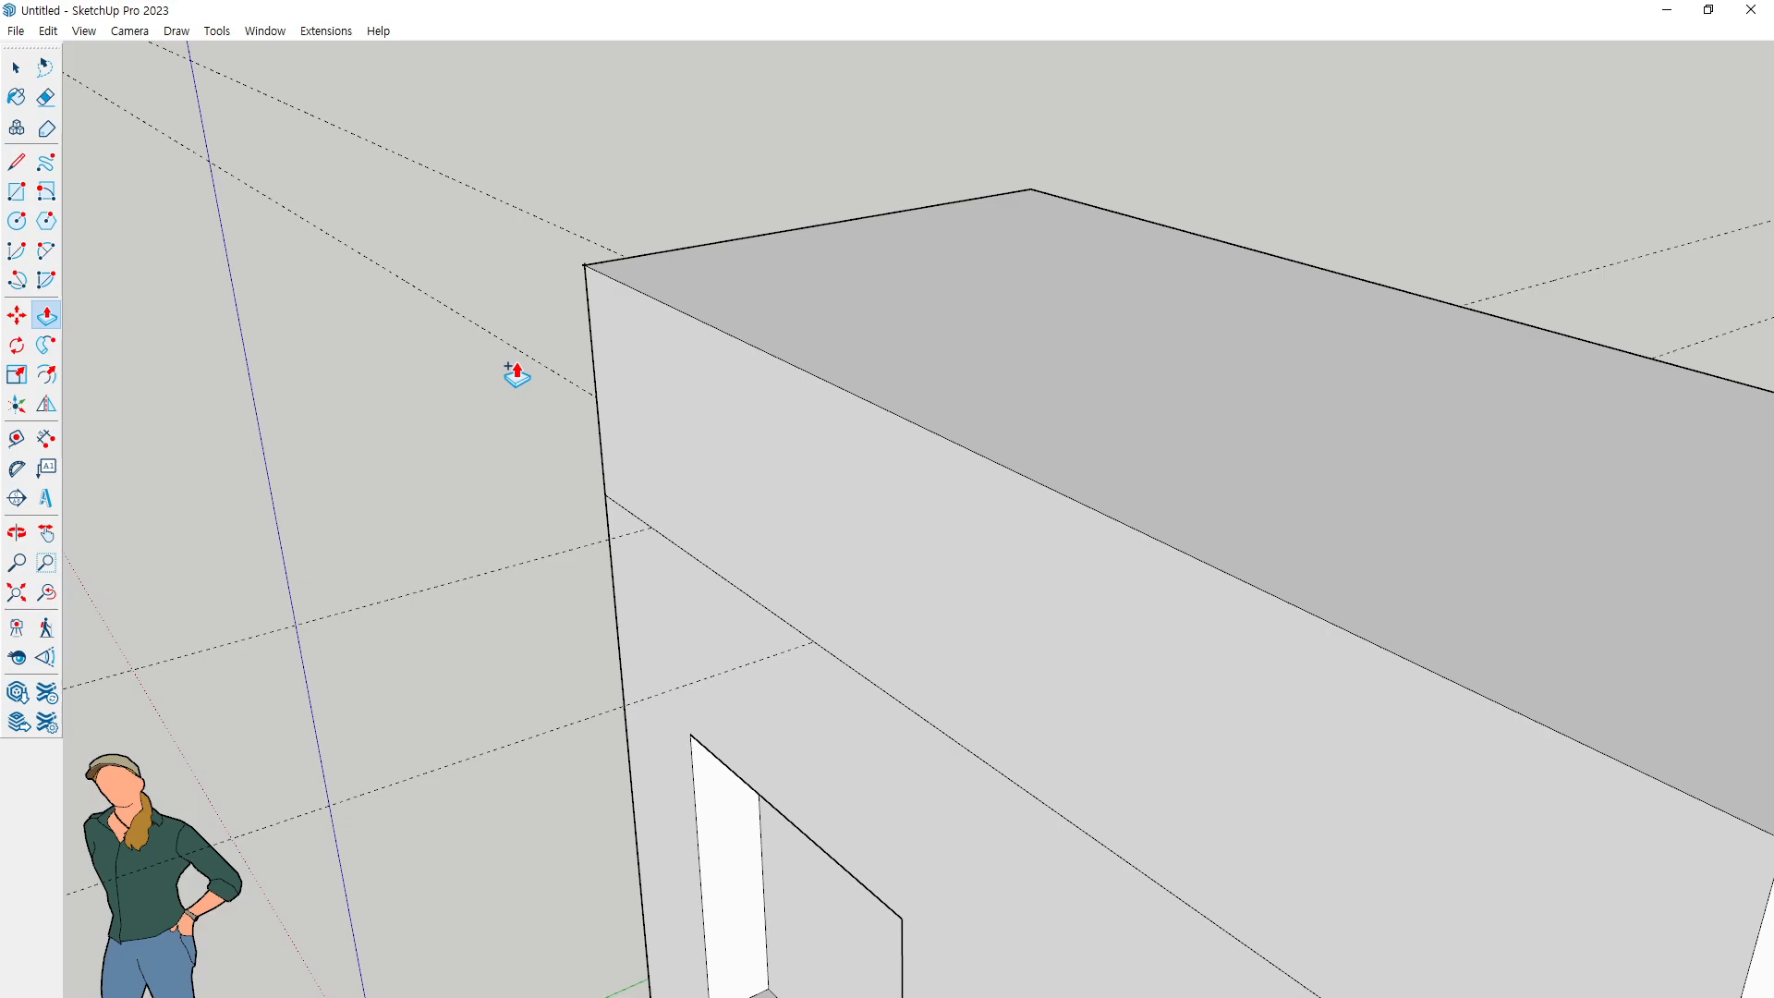
{"action": "key", "text": "space"}
{"action": "key", "text": "ctrl+z"}
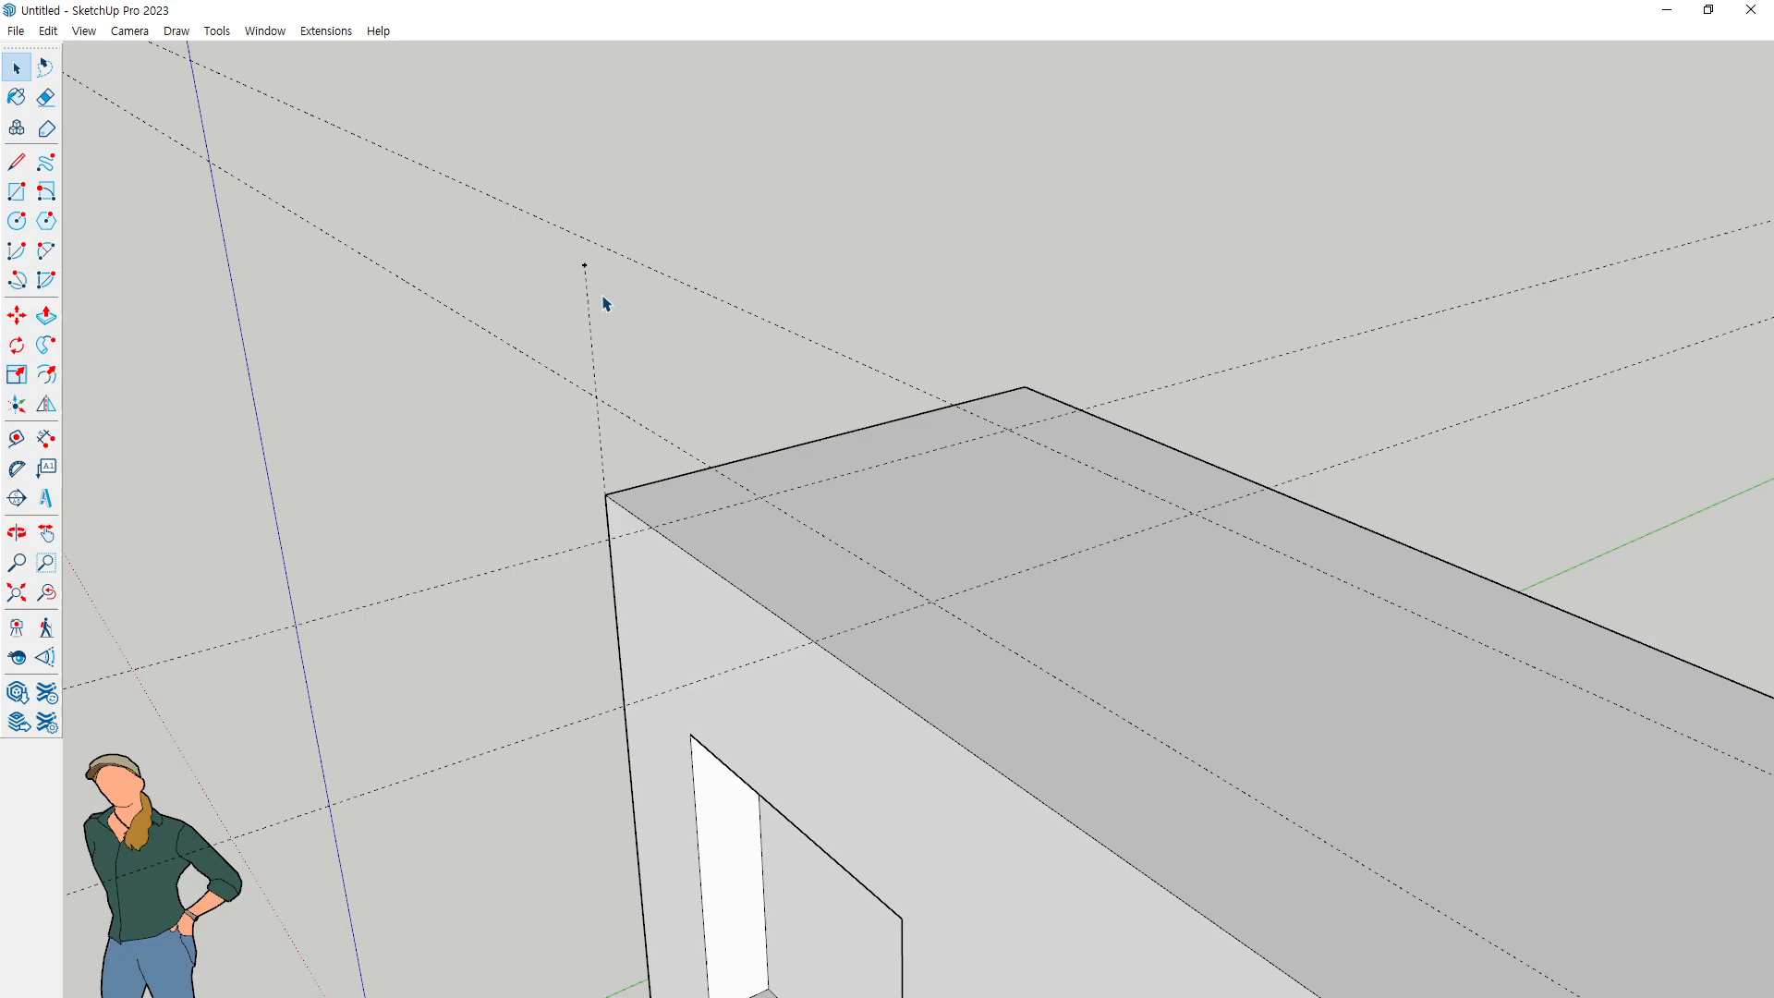
{"action": "middle_click_drag", "start_coordinate": [572, 314], "coordinate": [574, 325]}
Place a guide point outward from the top face's front-left corner, in line with the front edge
{"action": "key", "text": "t"}
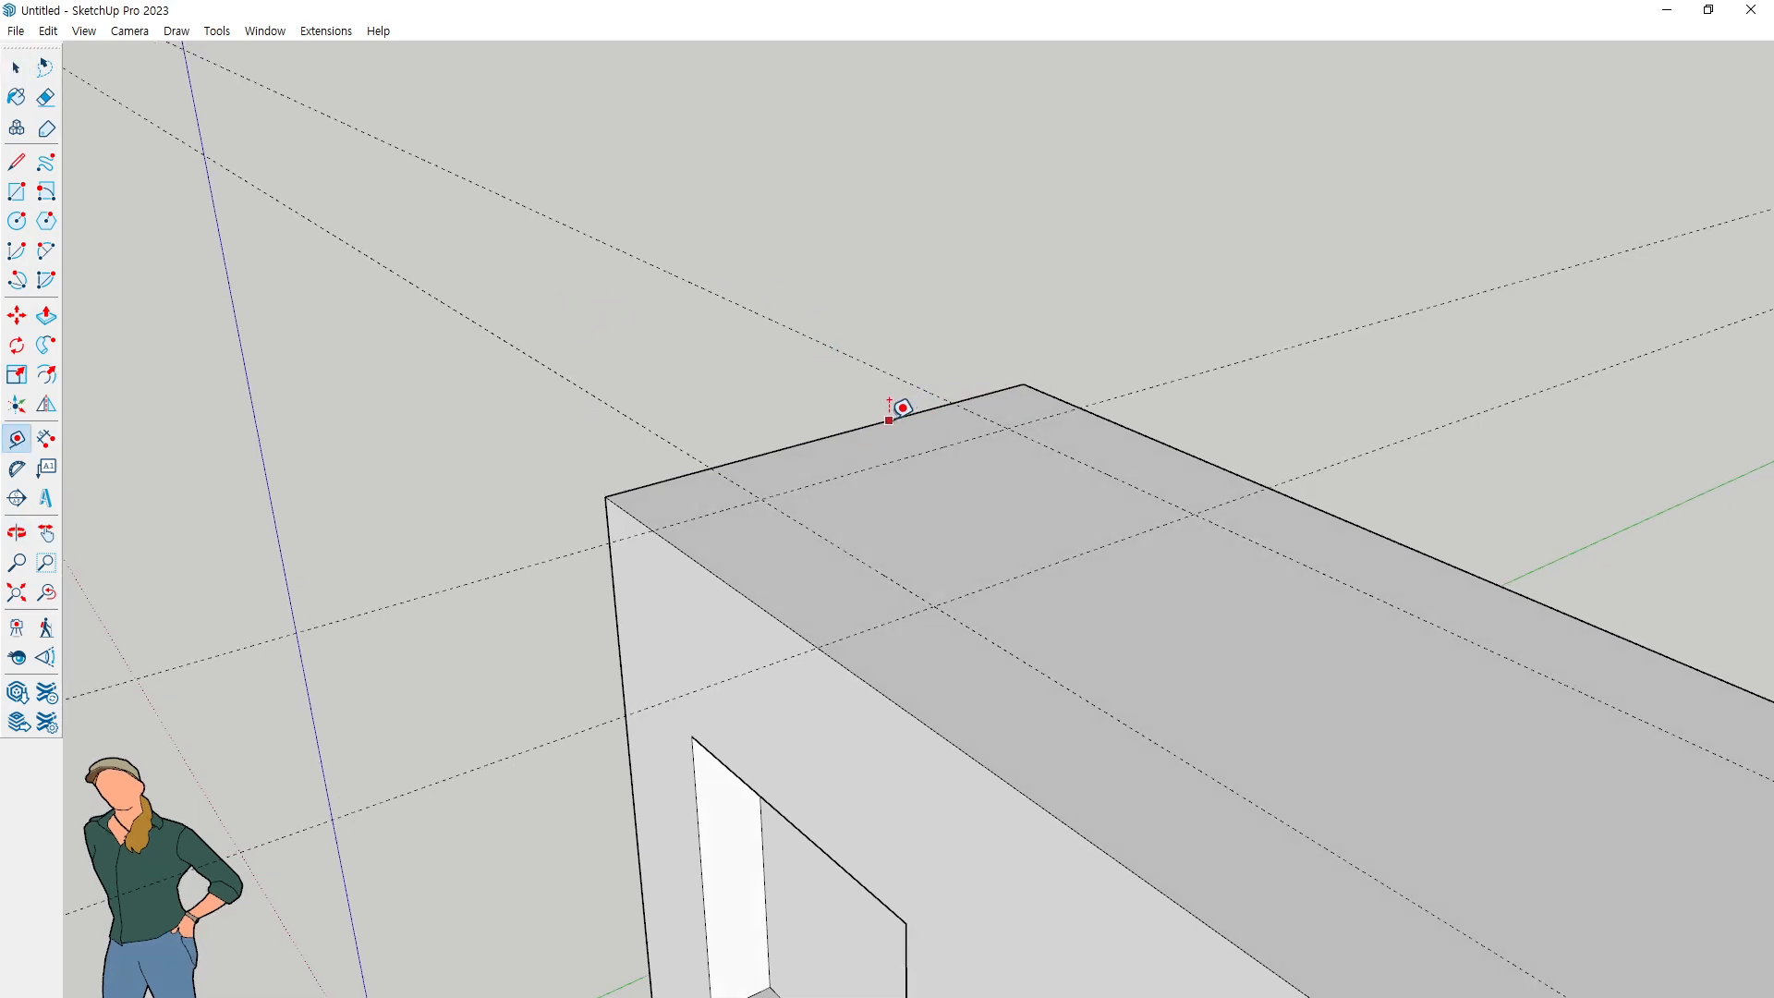
{"action": "left_click", "coordinate": [605, 496]}
{"action": "mouse_move", "coordinate": [641, 626]}
{"action": "middle_mouse_down"}
{"action": "mouse_move", "coordinate": [602, 637]}
{"action": "mouse_move", "coordinate": [657, 647]}
{"action": "middle_mouse_up"}
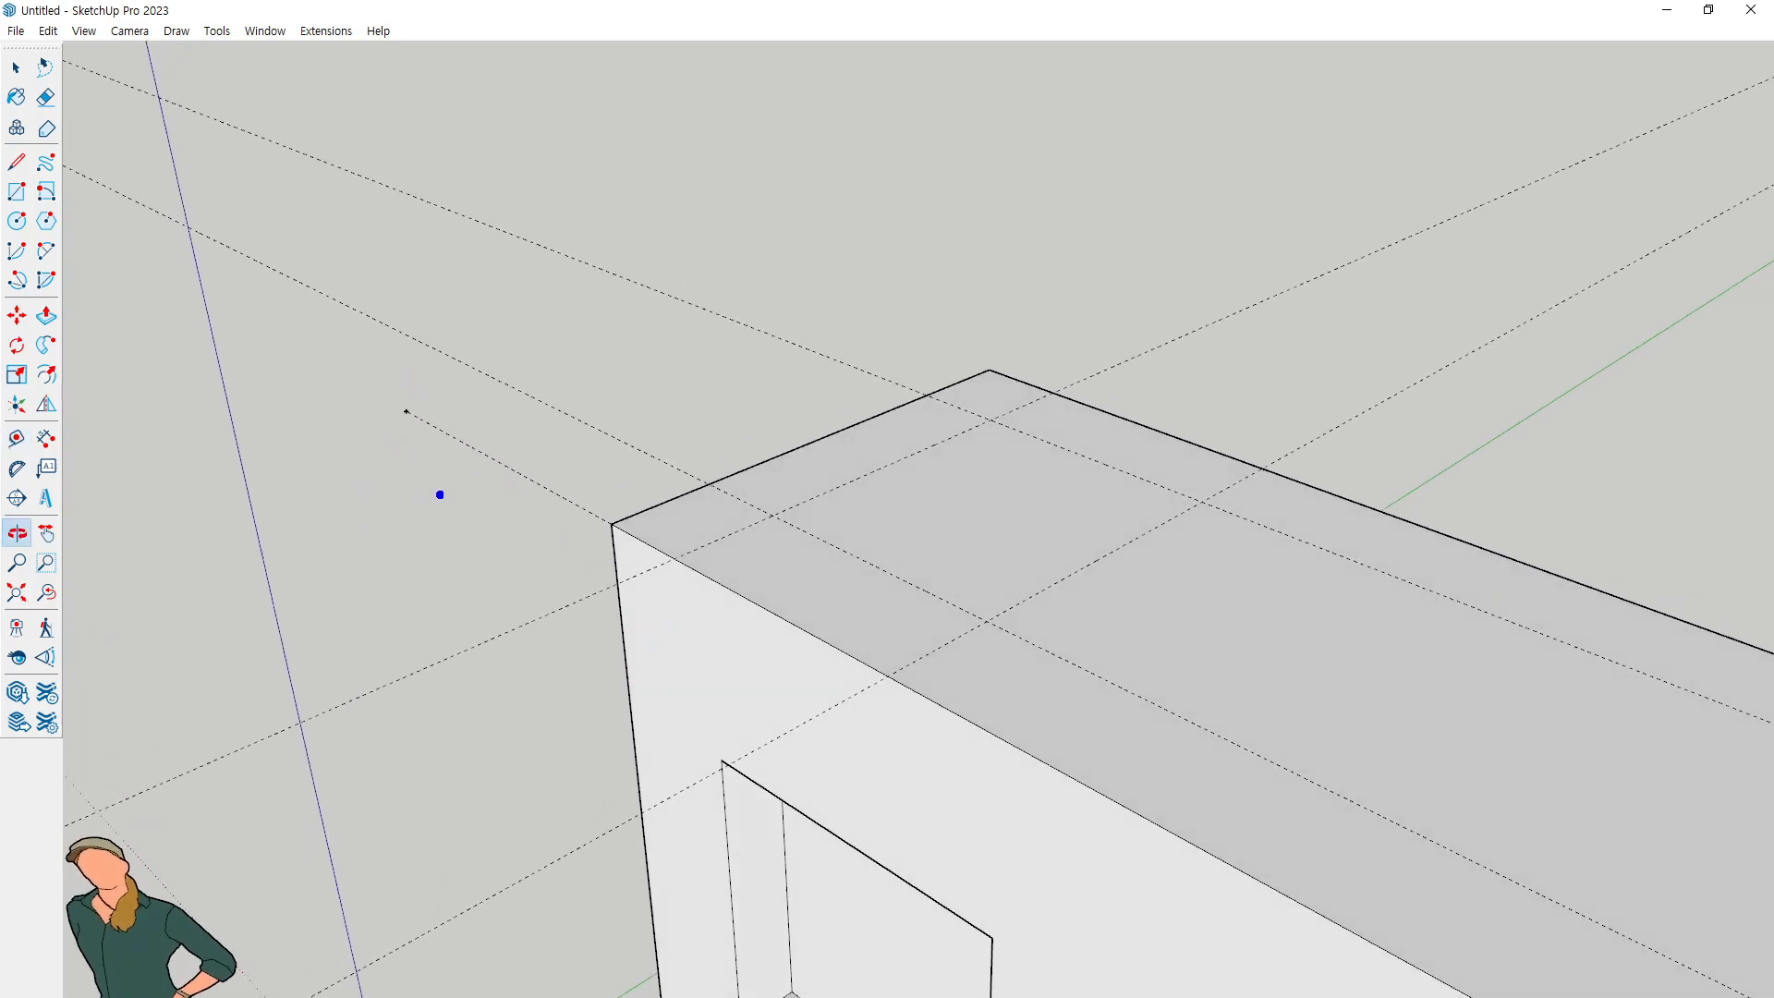
{"action": "left_click_drag", "start_coordinate": [443, 484], "coordinate": [737, 388]}
{"action": "left_click_drag", "start_coordinate": [499, 448], "coordinate": [519, 476]}
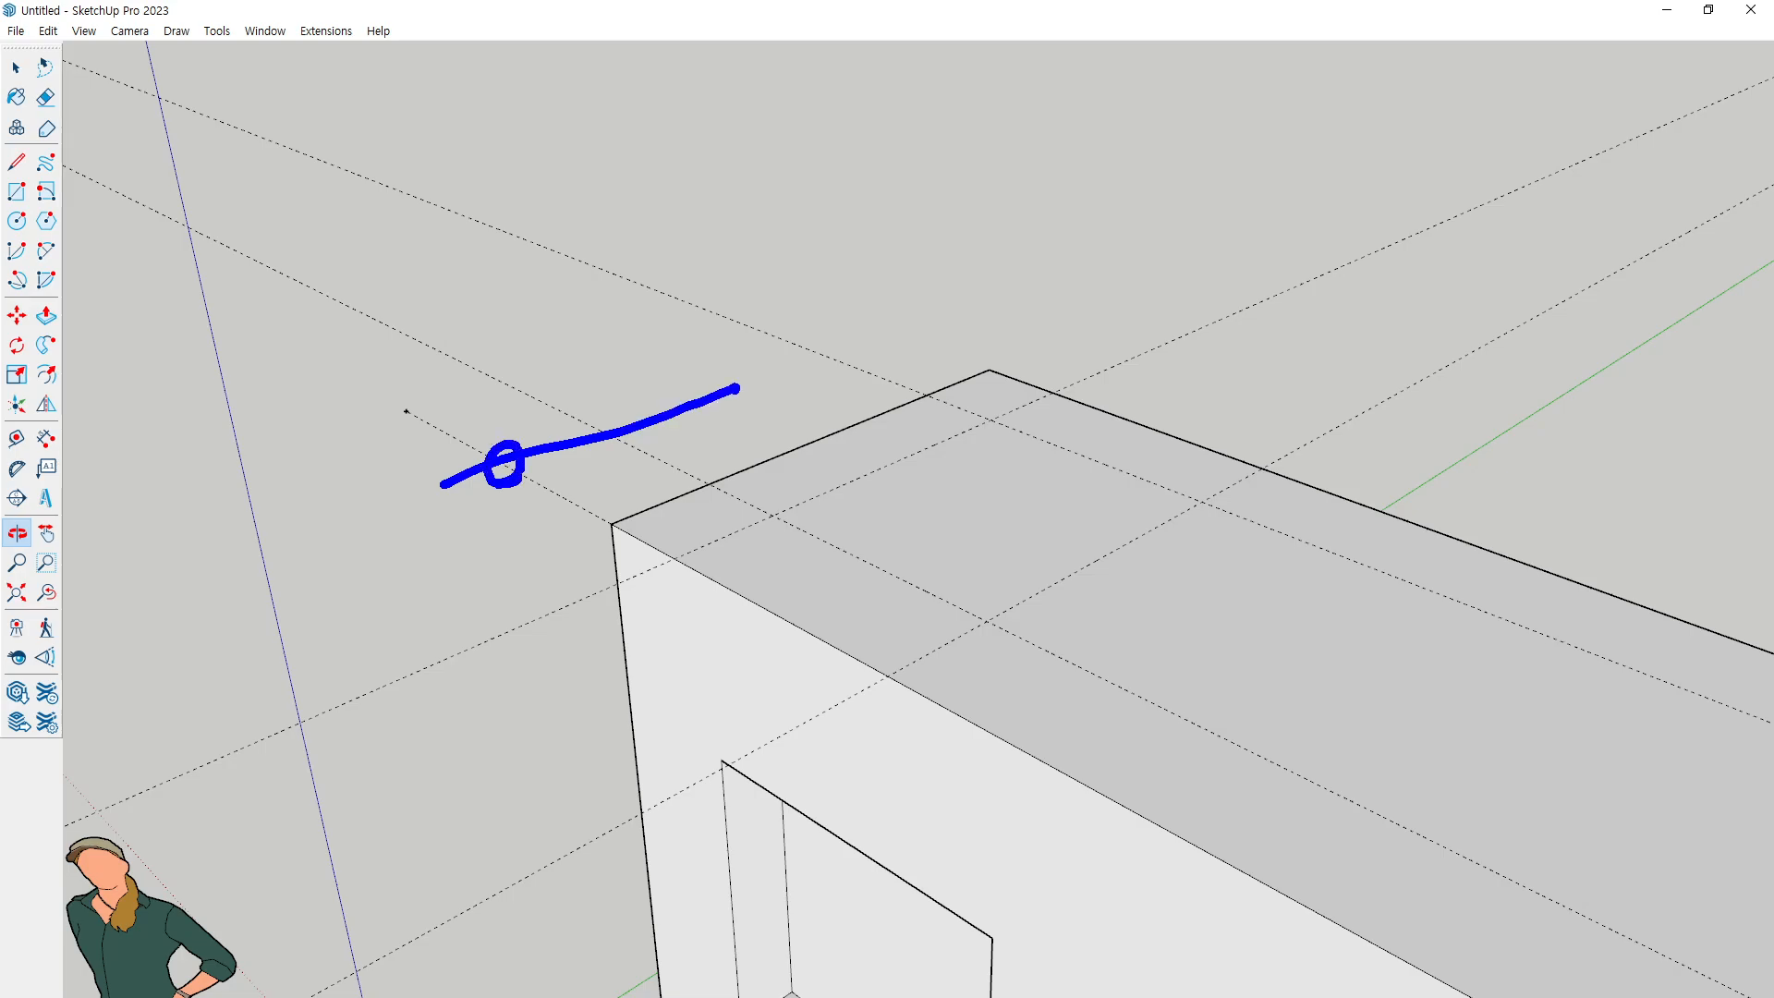
{"action": "key", "text": "Escape"}
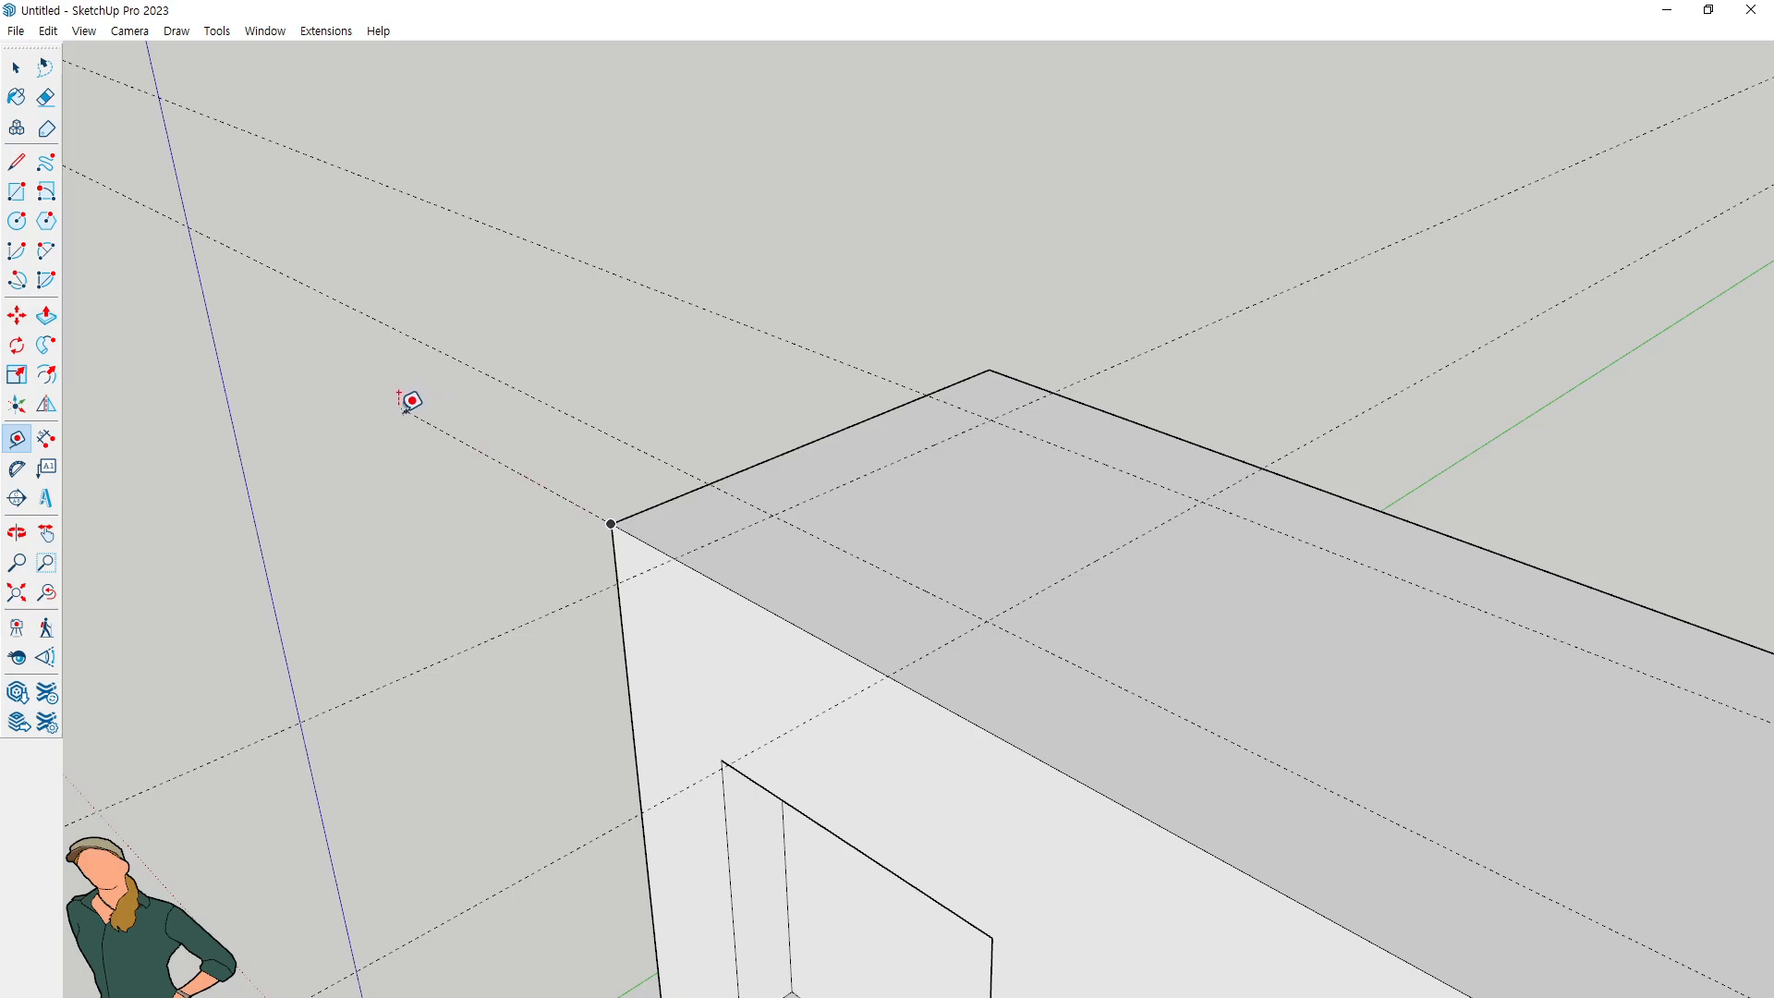
{"action": "mouse_move", "coordinate": [424, 435]}
{"action": "left_mouse_down"}
{"action": "mouse_move", "coordinate": [386, 439]}
{"action": "mouse_move", "coordinate": [427, 456]}
{"action": "left_mouse_up"}
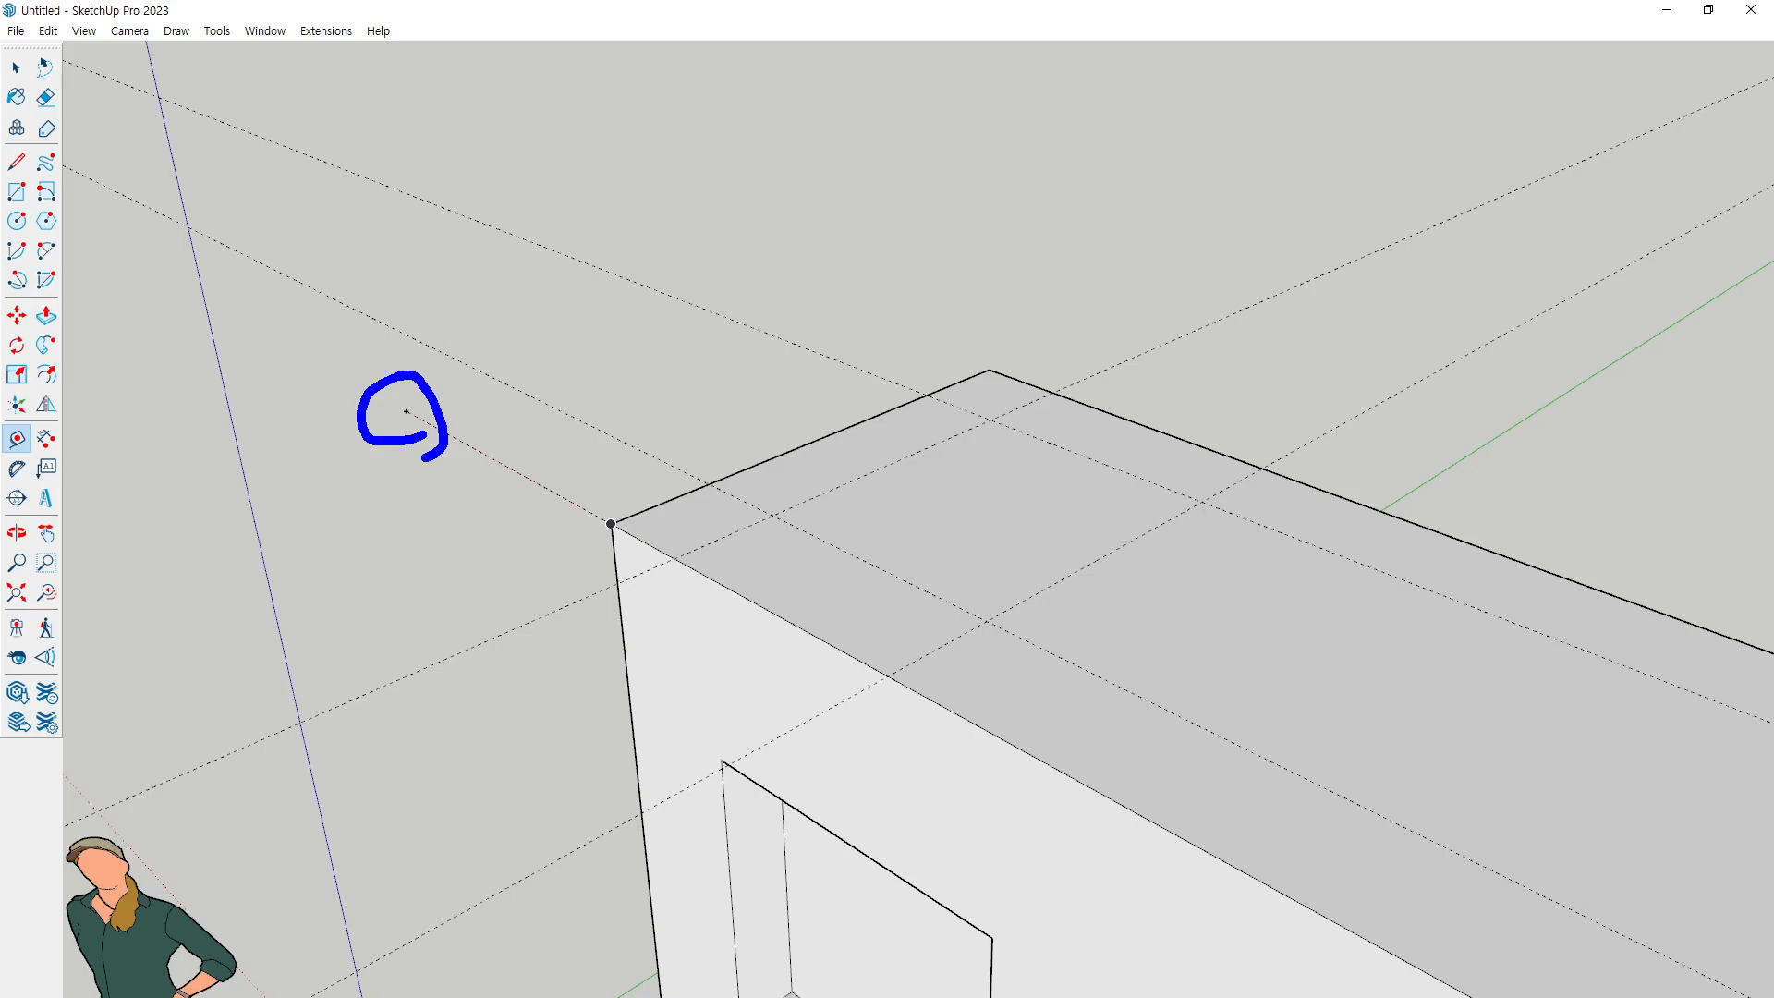
{"action": "key", "text": "Escape"}
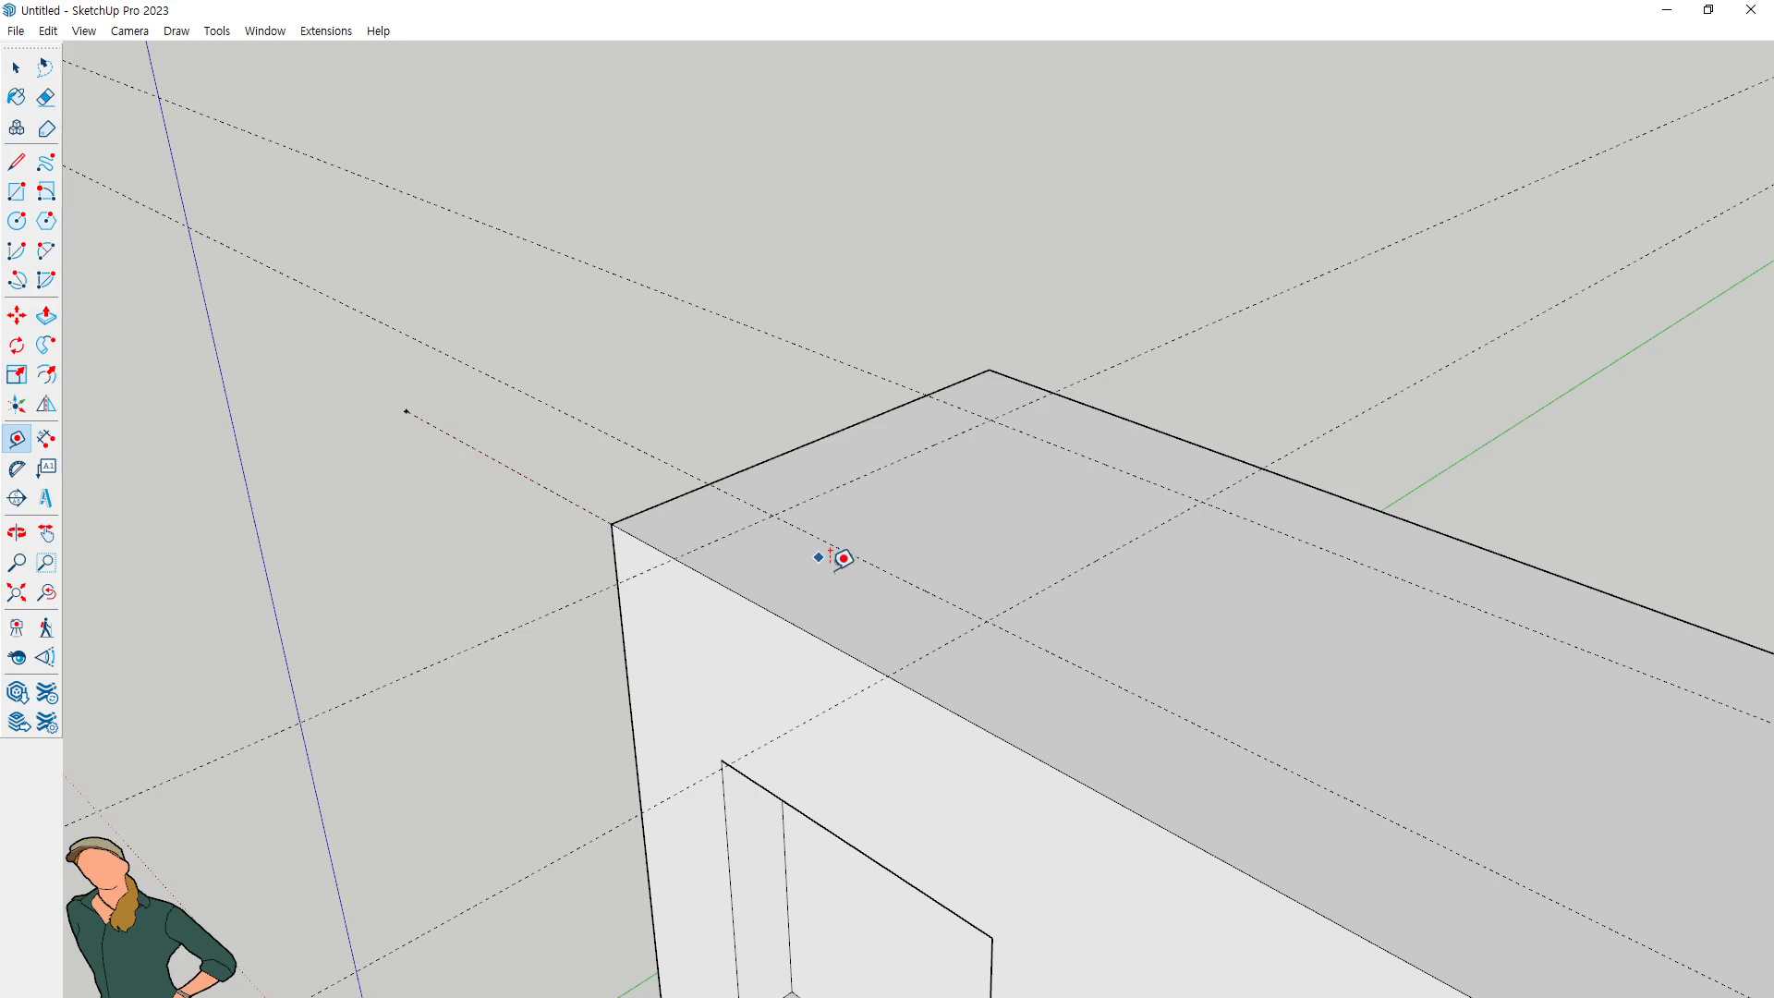
{"action": "mouse_move", "coordinate": [506, 395]}
{"action": "left_mouse_down"}
{"action": "mouse_move", "coordinate": [563, 399]}
{"action": "mouse_move", "coordinate": [560, 419]}
{"action": "left_mouse_up"}
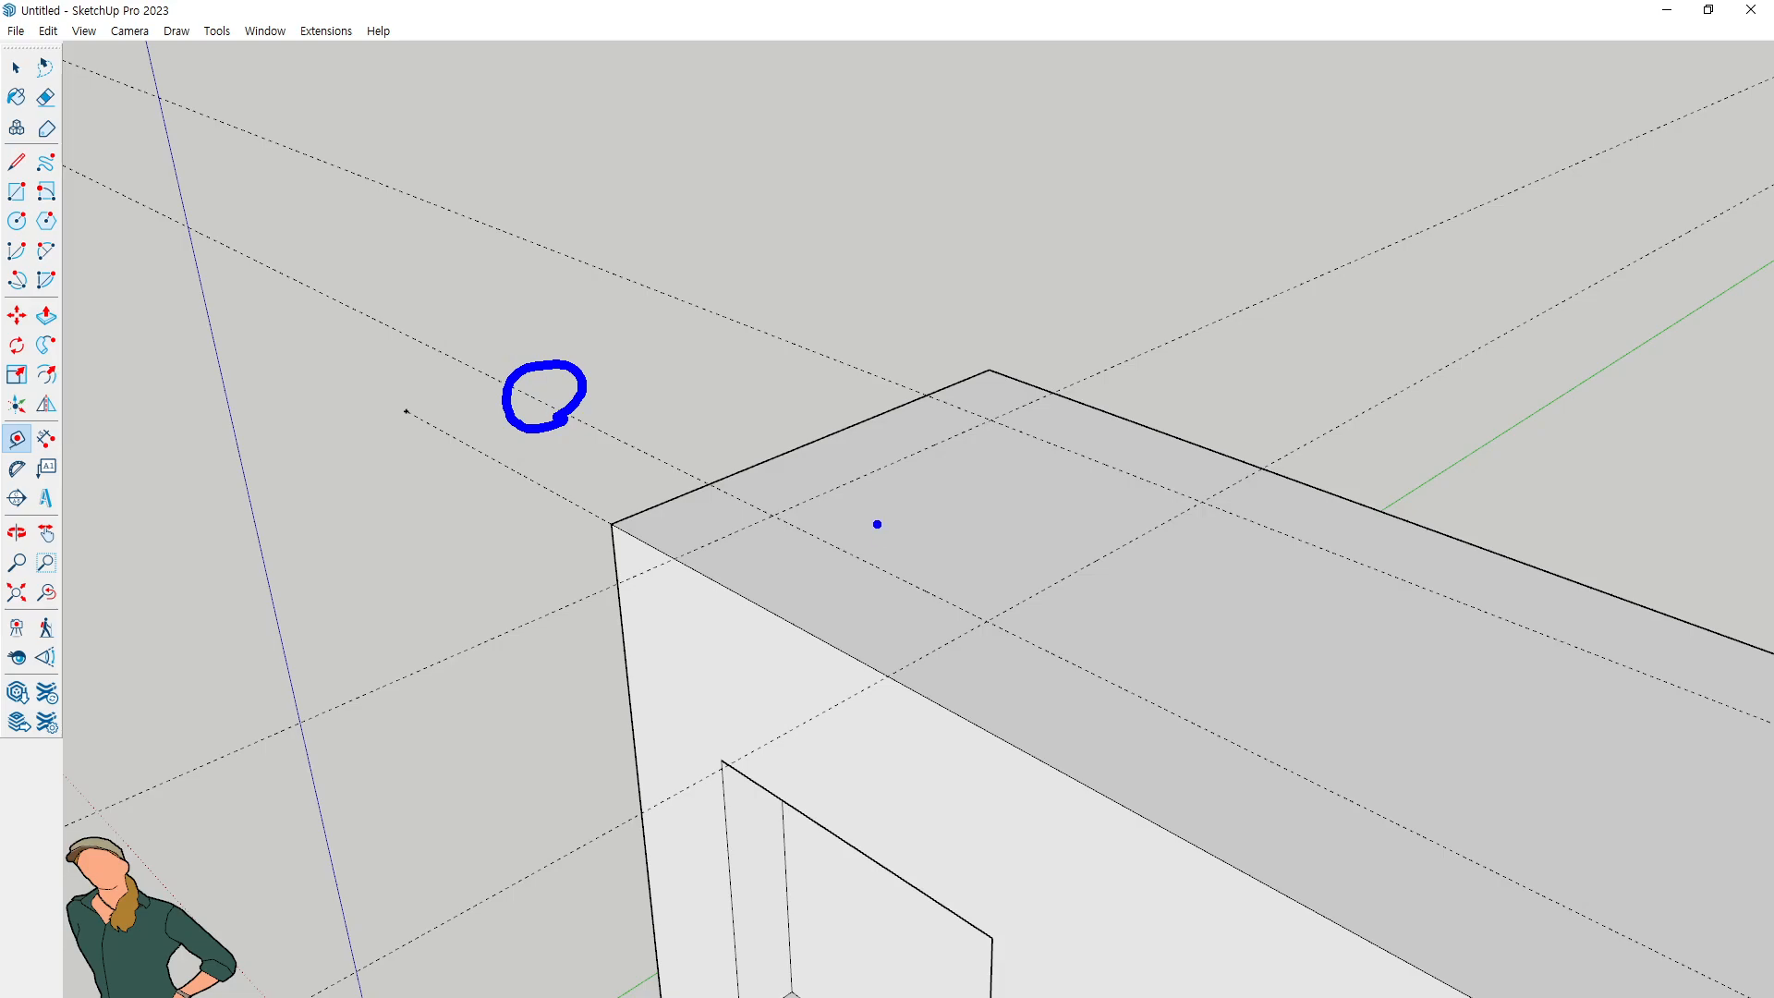
{"action": "key", "text": "Escape"}
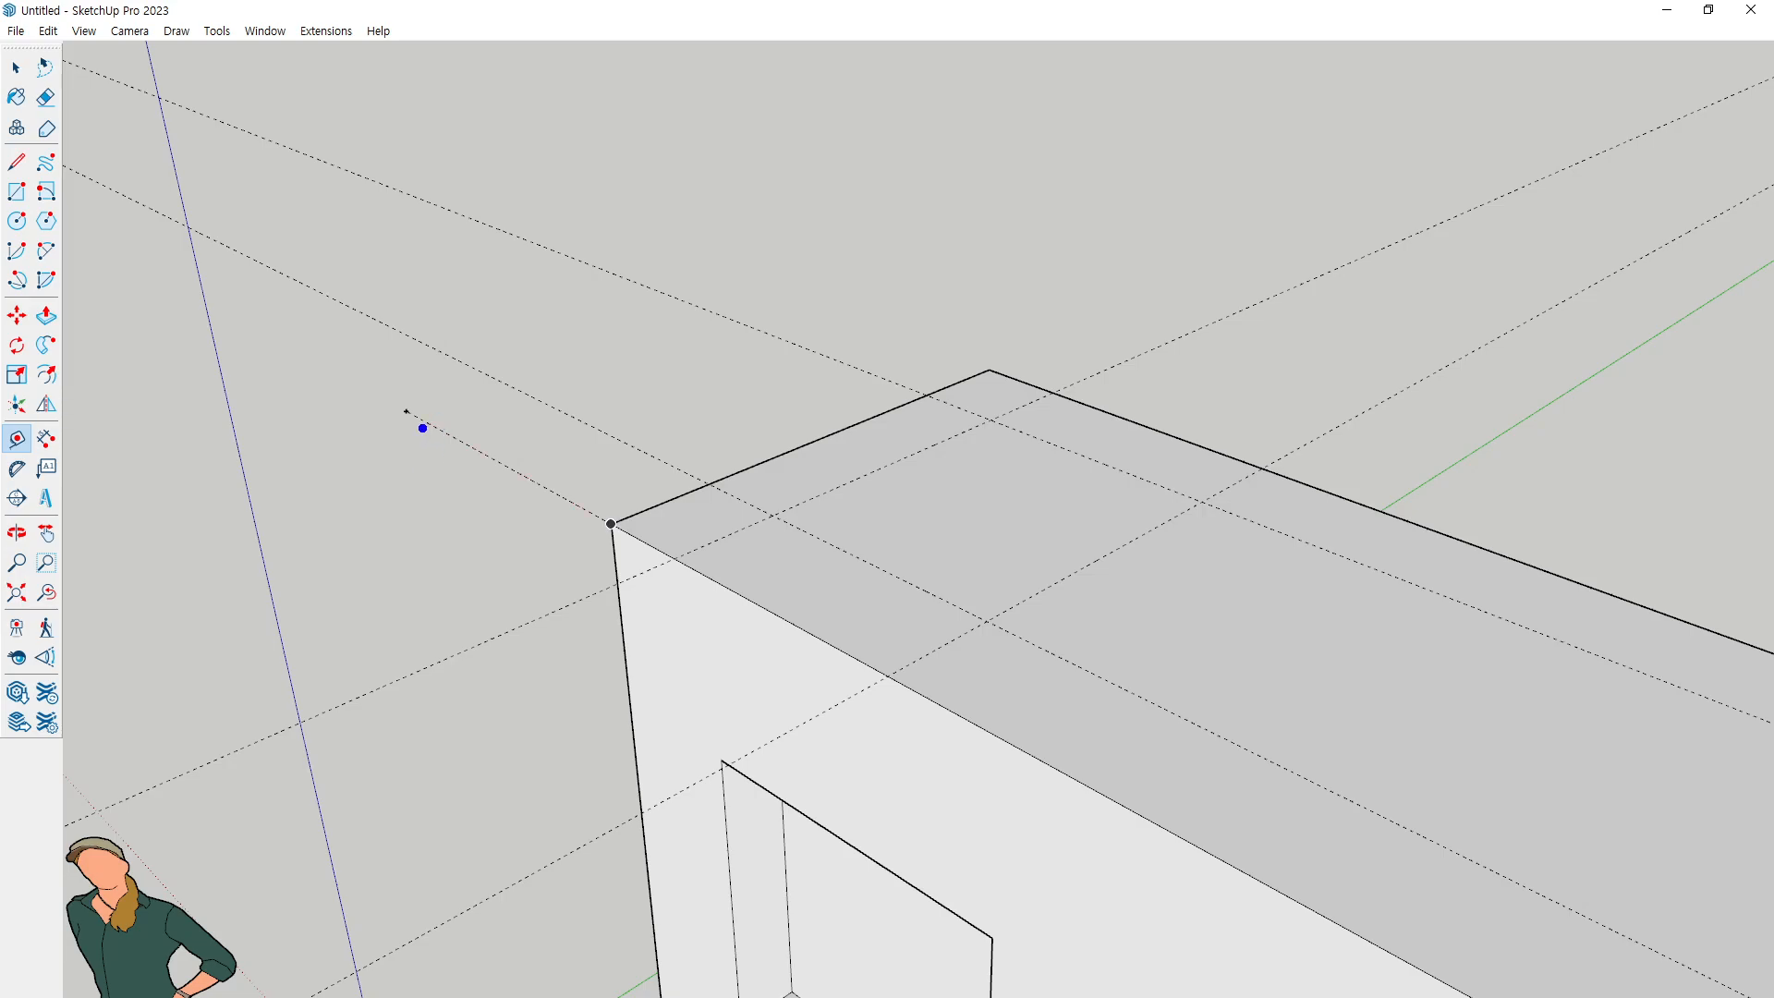
{"action": "left_click_drag", "start_coordinate": [425, 427], "coordinate": [421, 381]}
{"action": "left_click_drag", "start_coordinate": [481, 428], "coordinate": [445, 398]}
{"action": "key", "text": "Escape"}
Delete every guide line and guide point from the model
{"action": "key", "text": "e"}
{"action": "key", "text": "shift+d"}
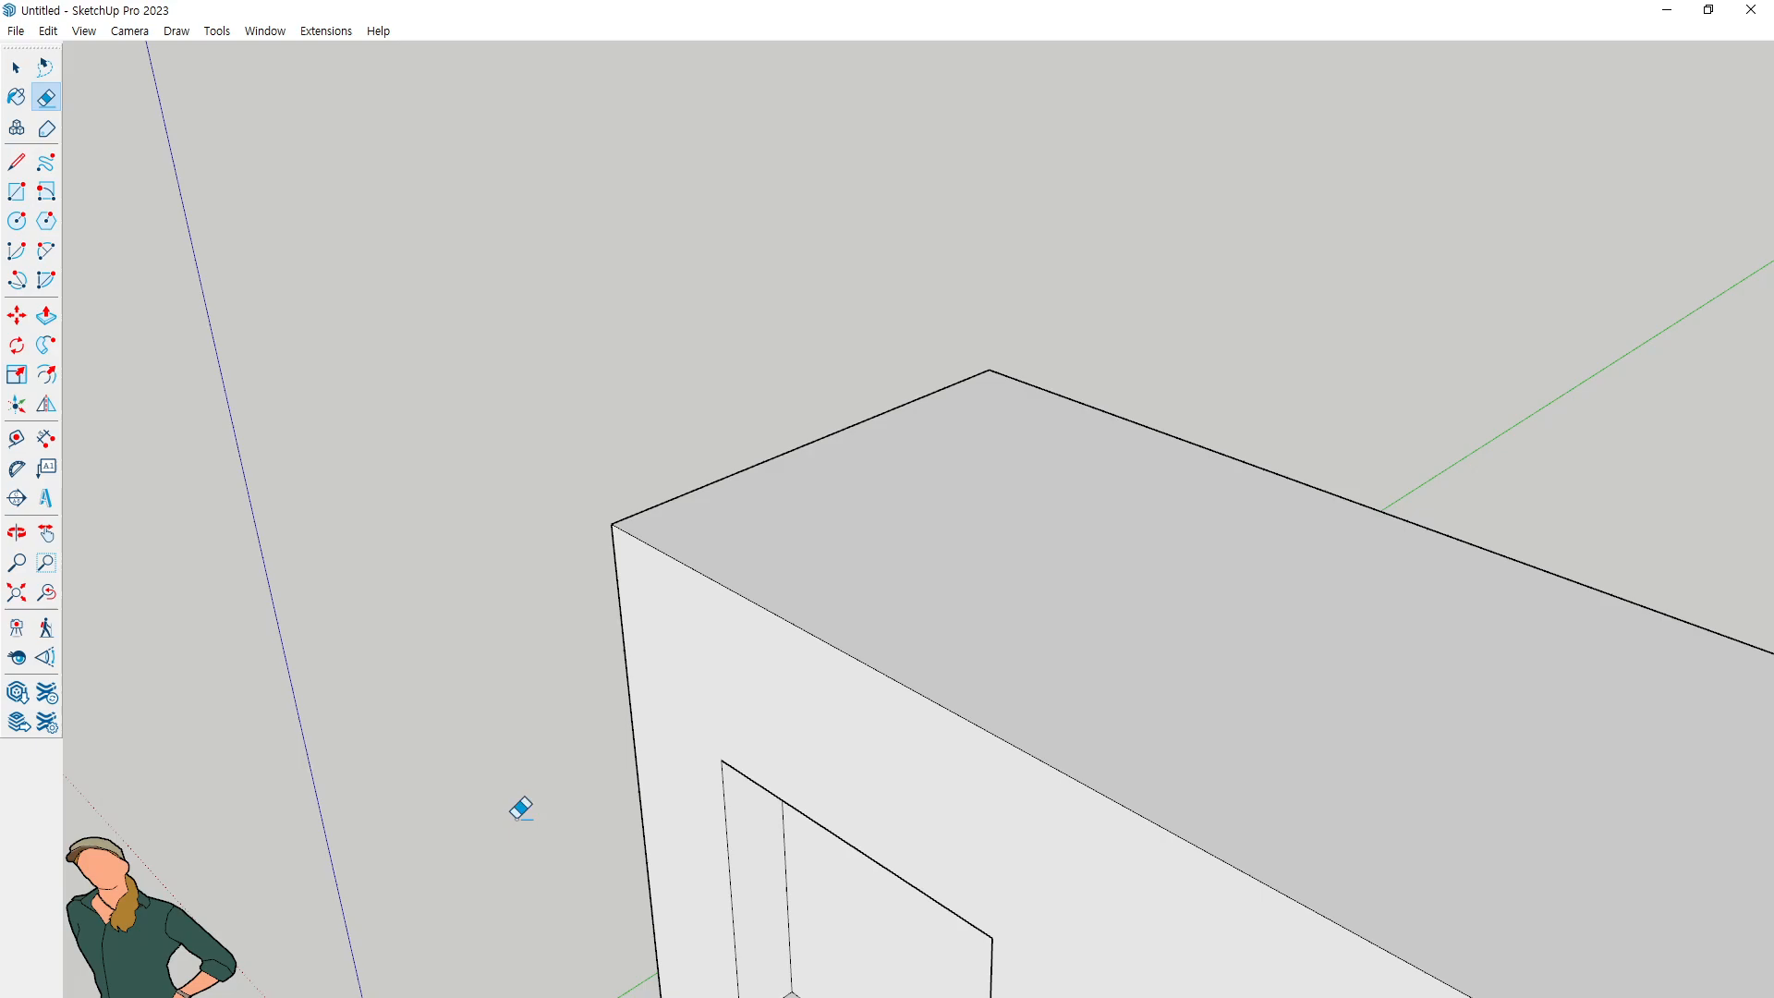
{"action": "scroll", "coordinate": [528, 456], "scroll_direction": "down", "scroll_amount": 3}
{"action": "middle_click_drag", "start_coordinate": [629, 533], "coordinate": [662, 626]}
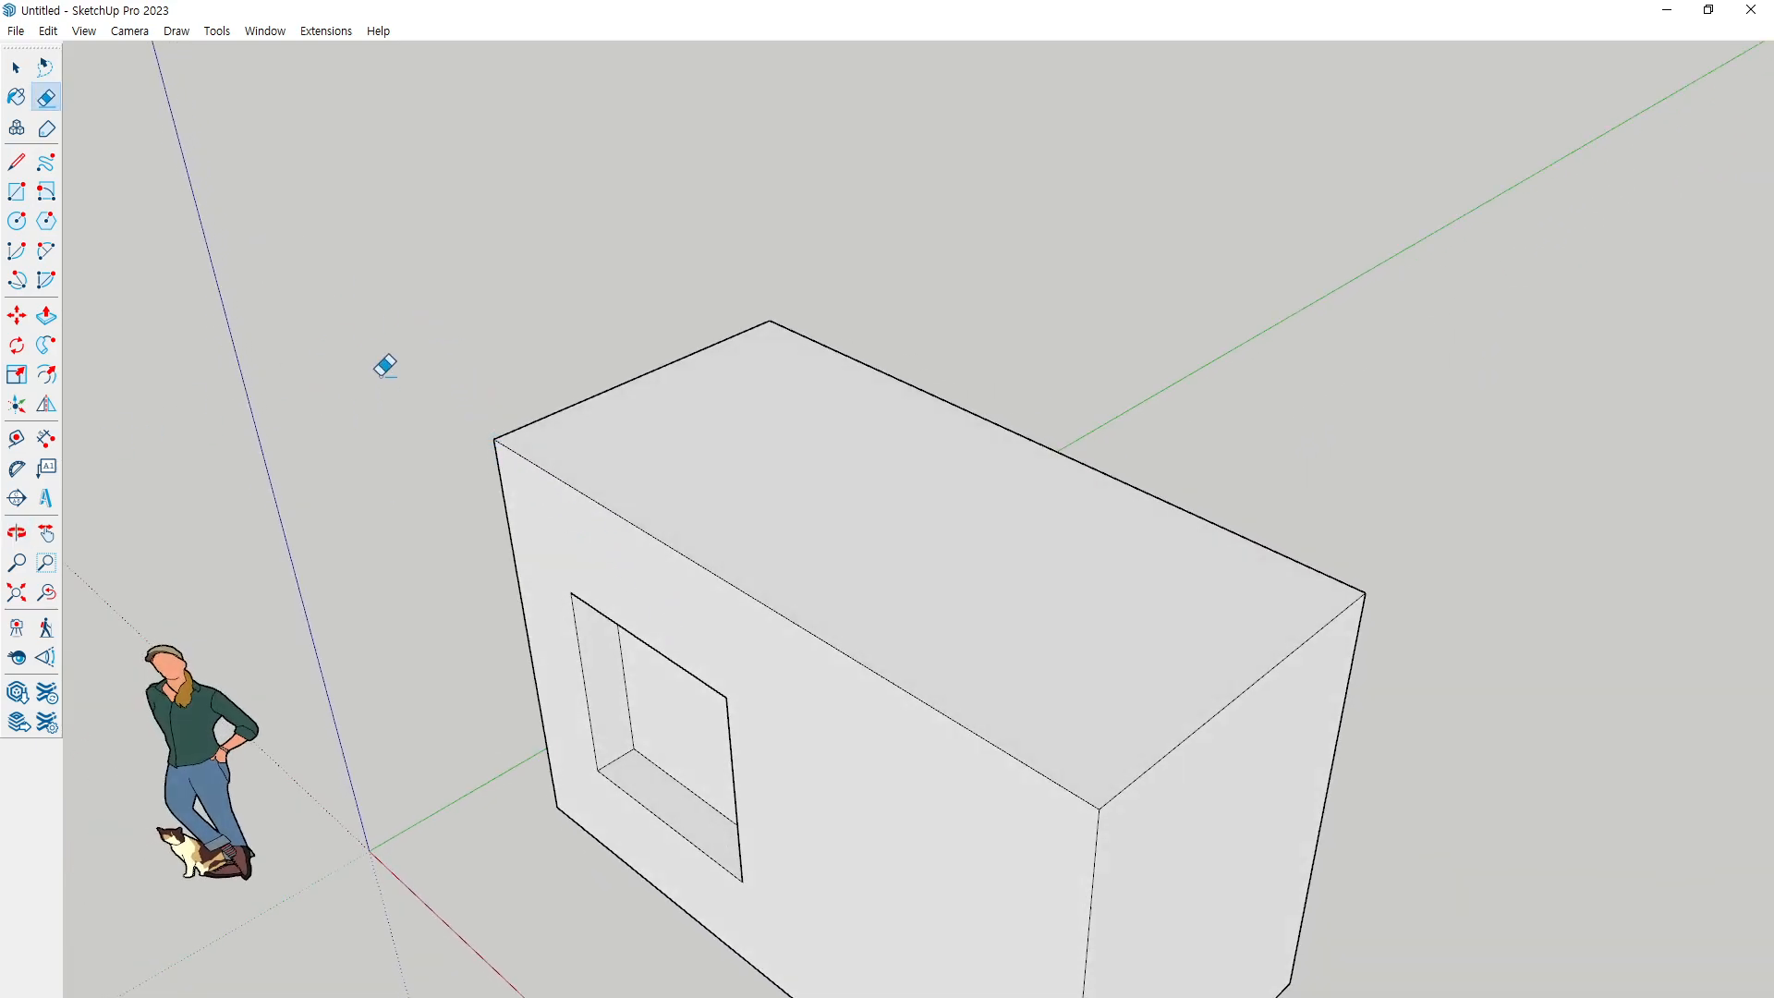
Place a guide line directly above the top front edge and a guide point vertically above the front-left corner
{"action": "key", "text": "t"}
{"action": "left_click", "coordinate": [554, 477]}
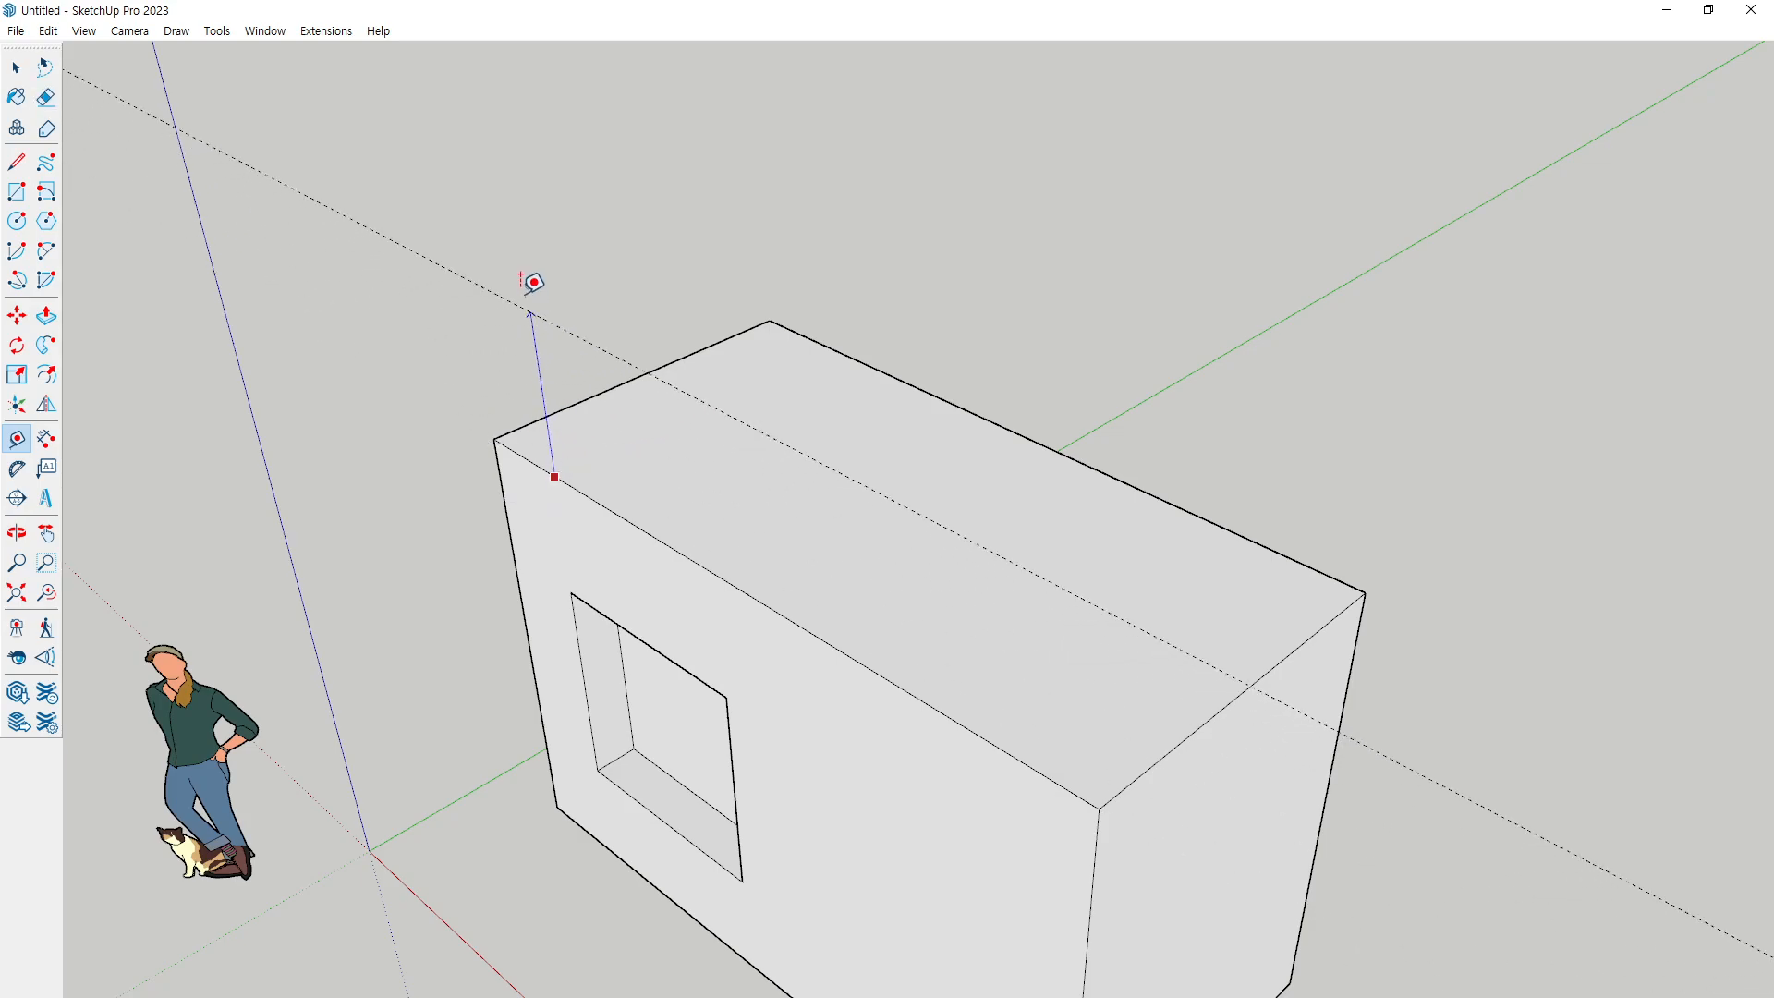
{"action": "left_click", "coordinate": [527, 285]}
{"action": "left_click", "coordinate": [493, 434]}
{"action": "left_click", "coordinate": [460, 130]}
{"action": "mouse_move", "coordinate": [471, 238]}
{"action": "middle_mouse_down"}
{"action": "mouse_move", "coordinate": [645, 292]}
{"action": "mouse_move", "coordinate": [462, 249]}
{"action": "middle_mouse_up"}
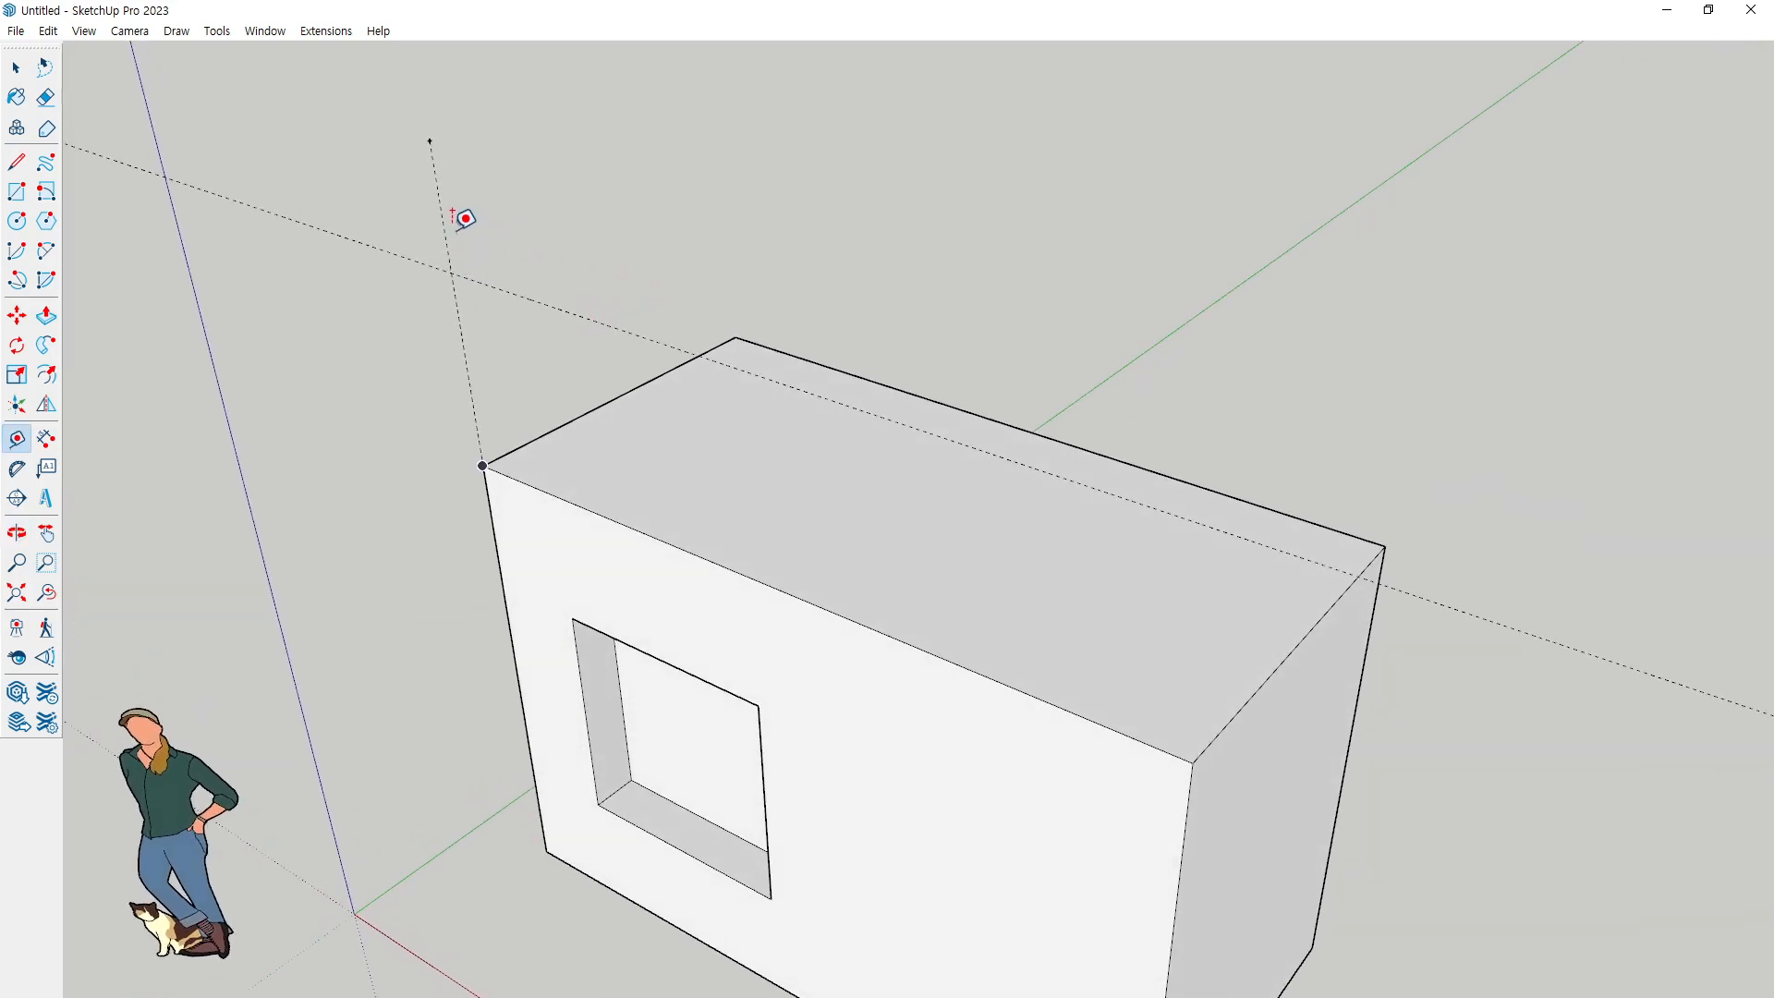
Place a guide point vertically above the top face's back-left corner and a second one from it, forward along the left edge's direction
{"action": "middle_click_drag", "start_coordinate": [535, 507], "coordinate": [573, 416]}
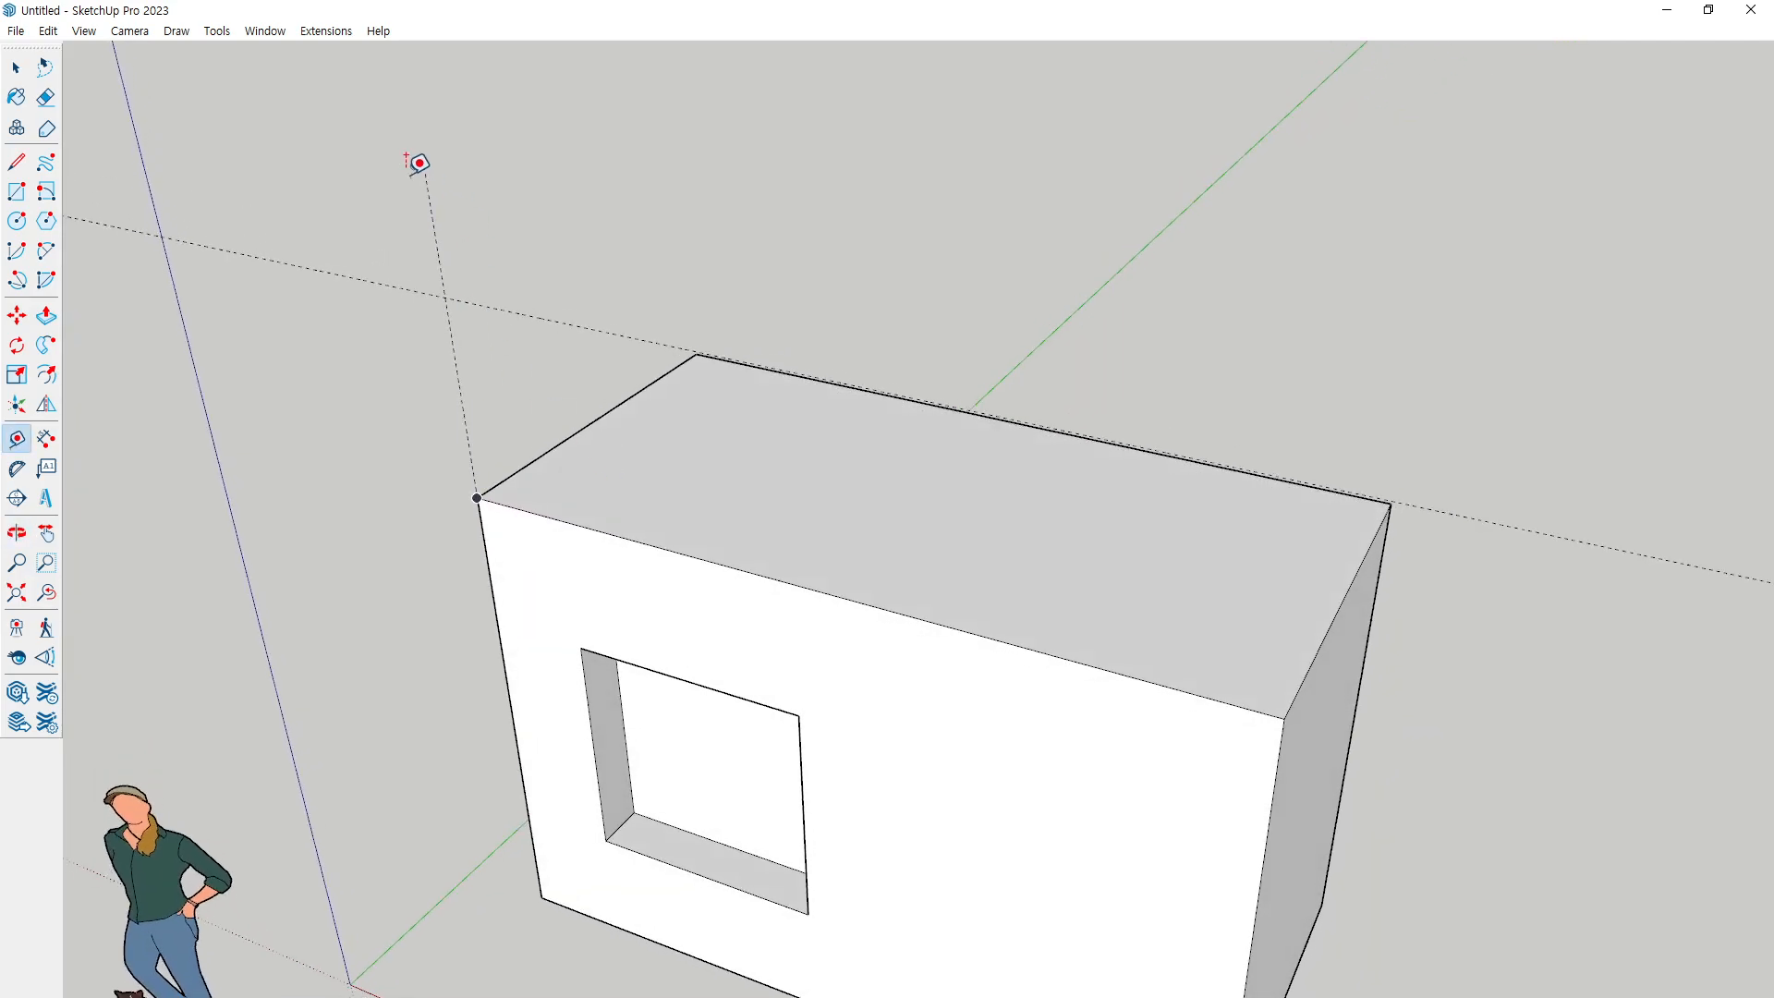
{"action": "left_click", "coordinate": [696, 353]}
{"action": "left_click", "coordinate": [685, 207]}
{"action": "left_click", "coordinate": [302, 407]}
{"action": "key", "text": "space"}
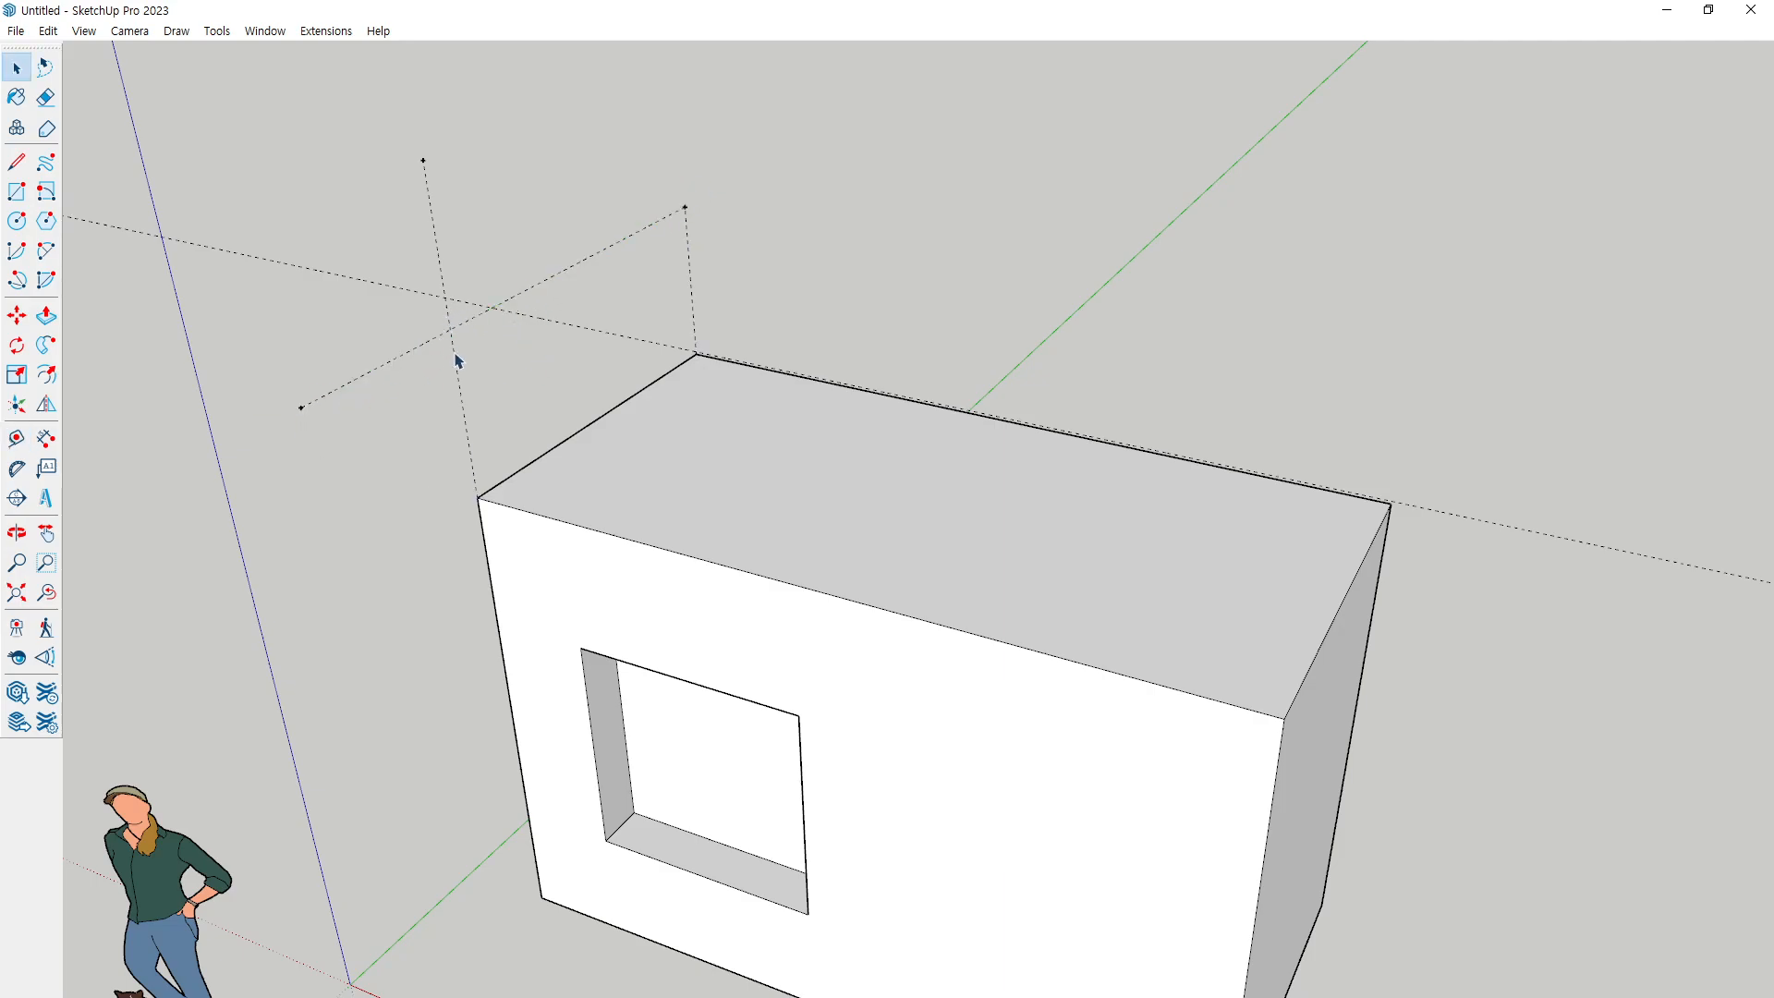
Examine from several angles how the guide lines above the box's left side cross one another in space
{"action": "key", "text": "t"}
{"action": "scroll", "coordinate": [456, 313], "scroll_direction": "up", "scroll_amount": 2}
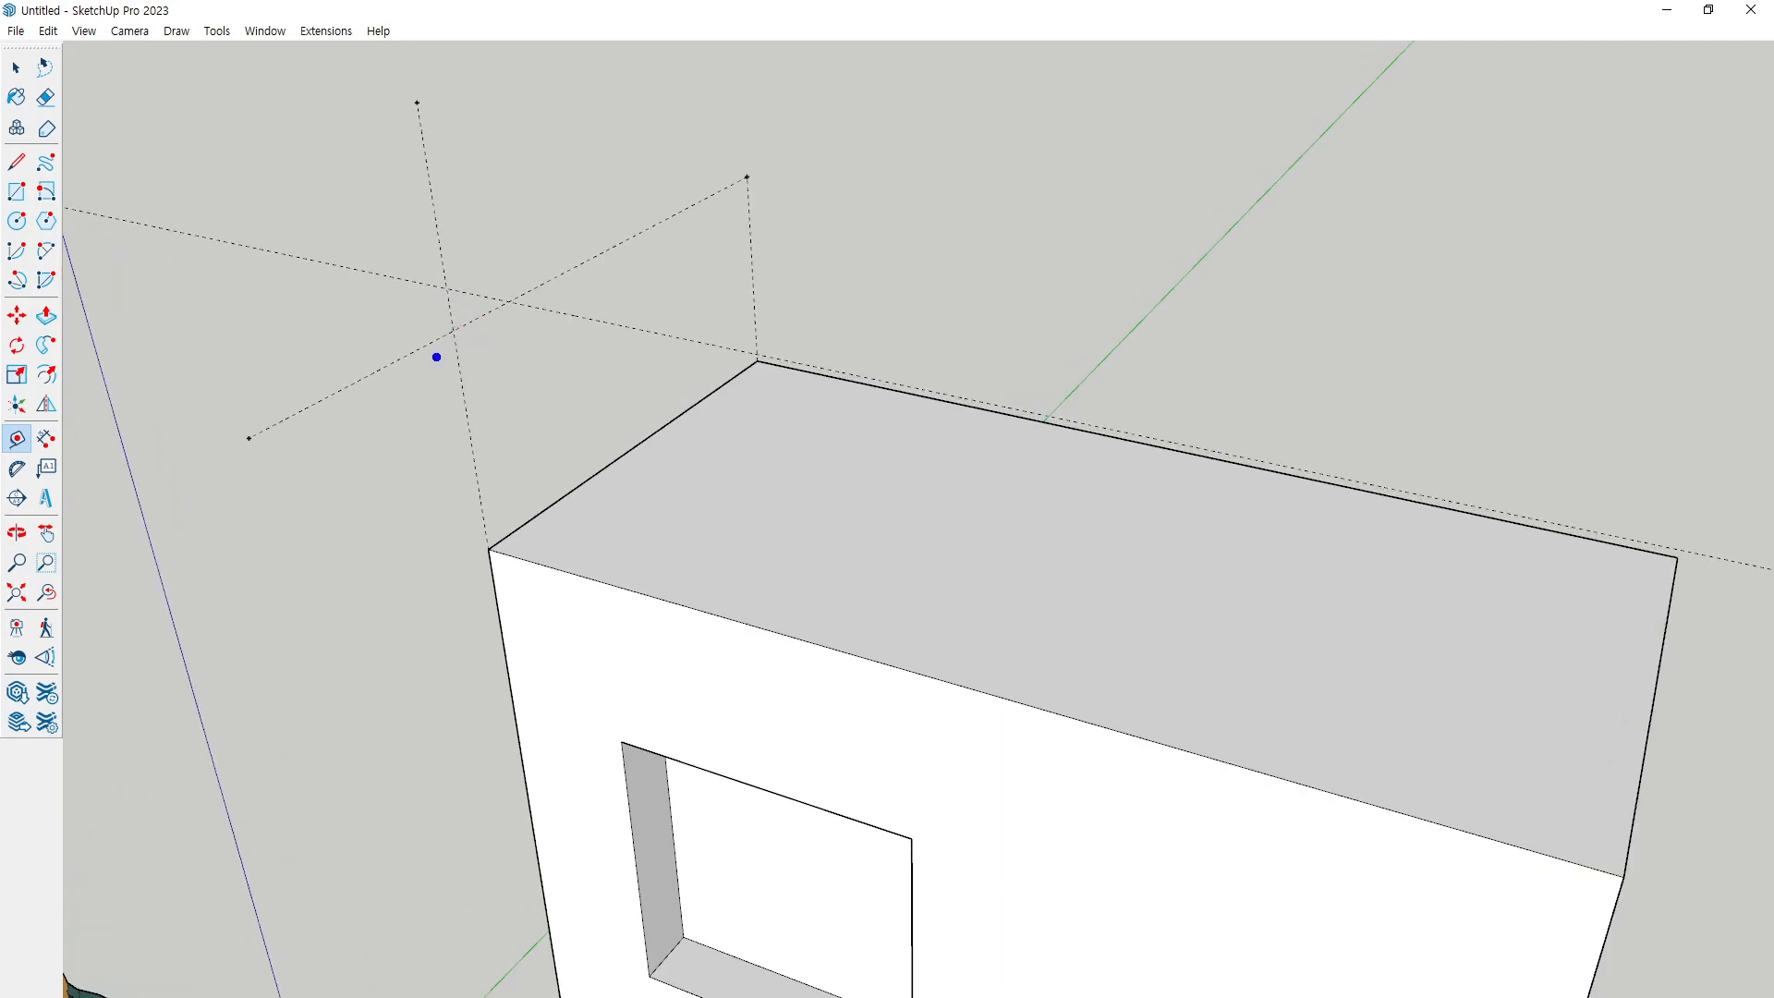
{"action": "left_click_drag", "start_coordinate": [447, 346], "coordinate": [455, 357]}
{"action": "left_click_drag", "start_coordinate": [667, 324], "coordinate": [688, 340]}
{"action": "left_click_drag", "start_coordinate": [465, 189], "coordinate": [393, 181]}
{"action": "key", "text": "Escape"}
{"action": "middle_click_drag", "start_coordinate": [456, 277], "coordinate": [444, 364]}
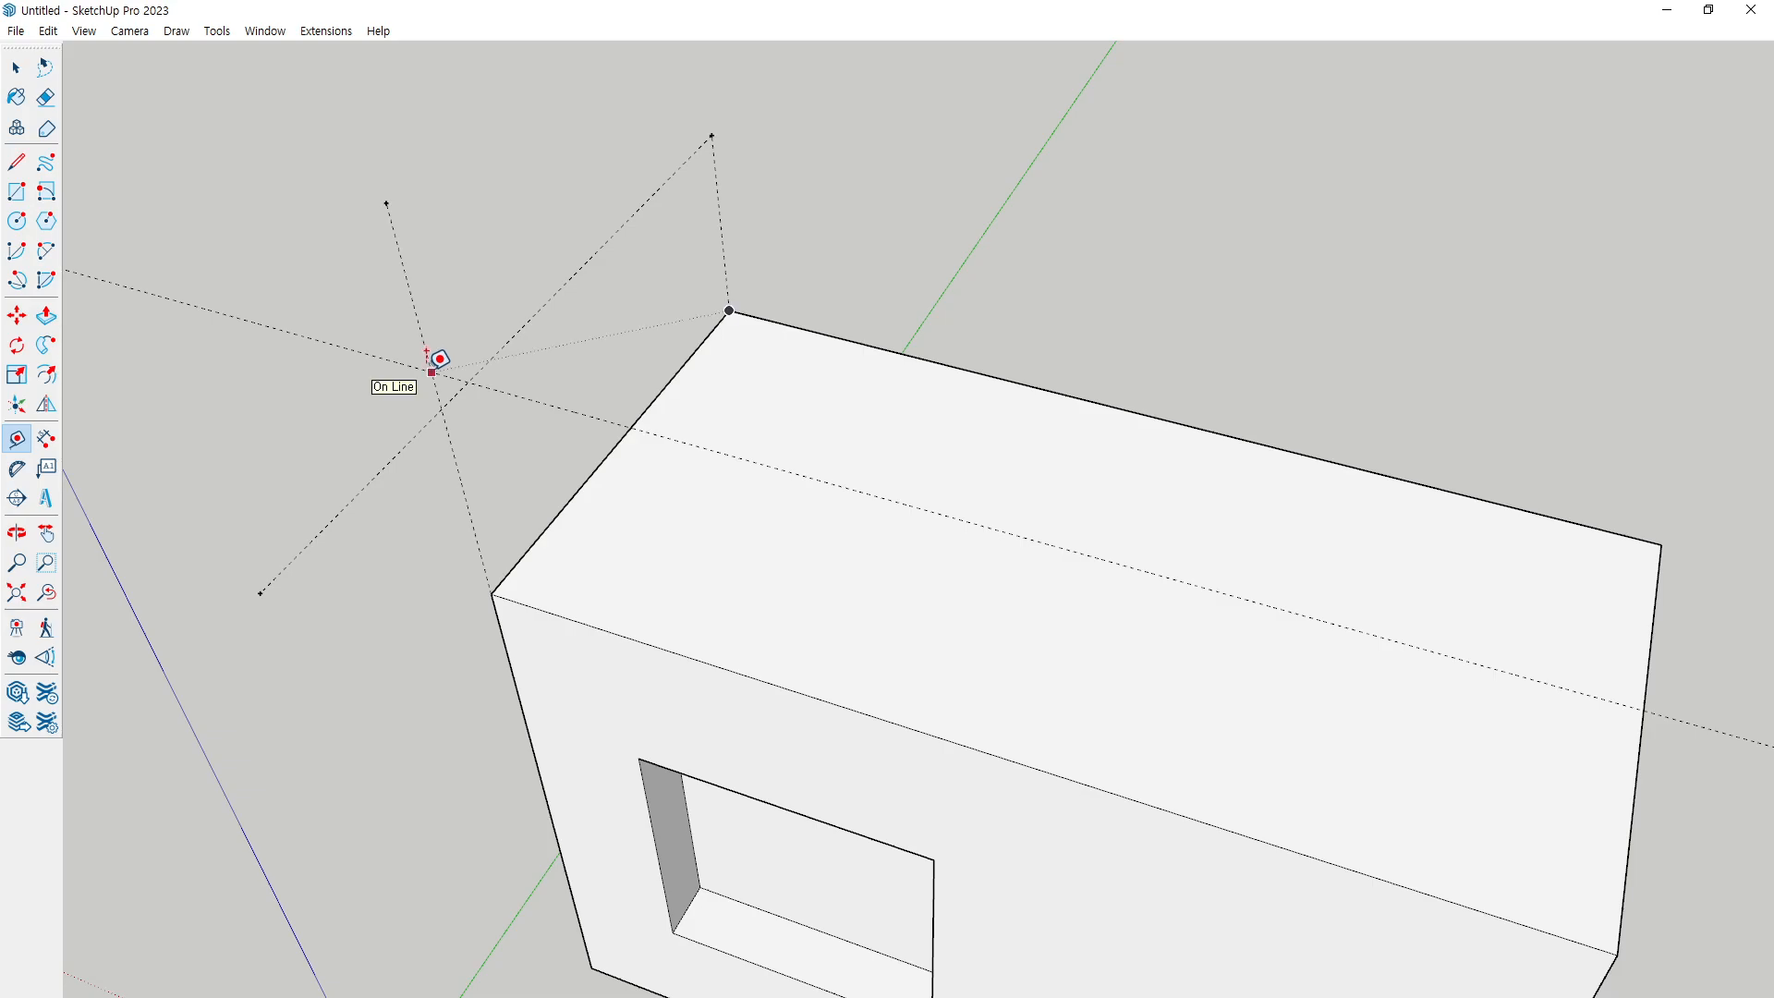
{"action": "middle_click_drag", "start_coordinate": [424, 369], "coordinate": [360, 278]}
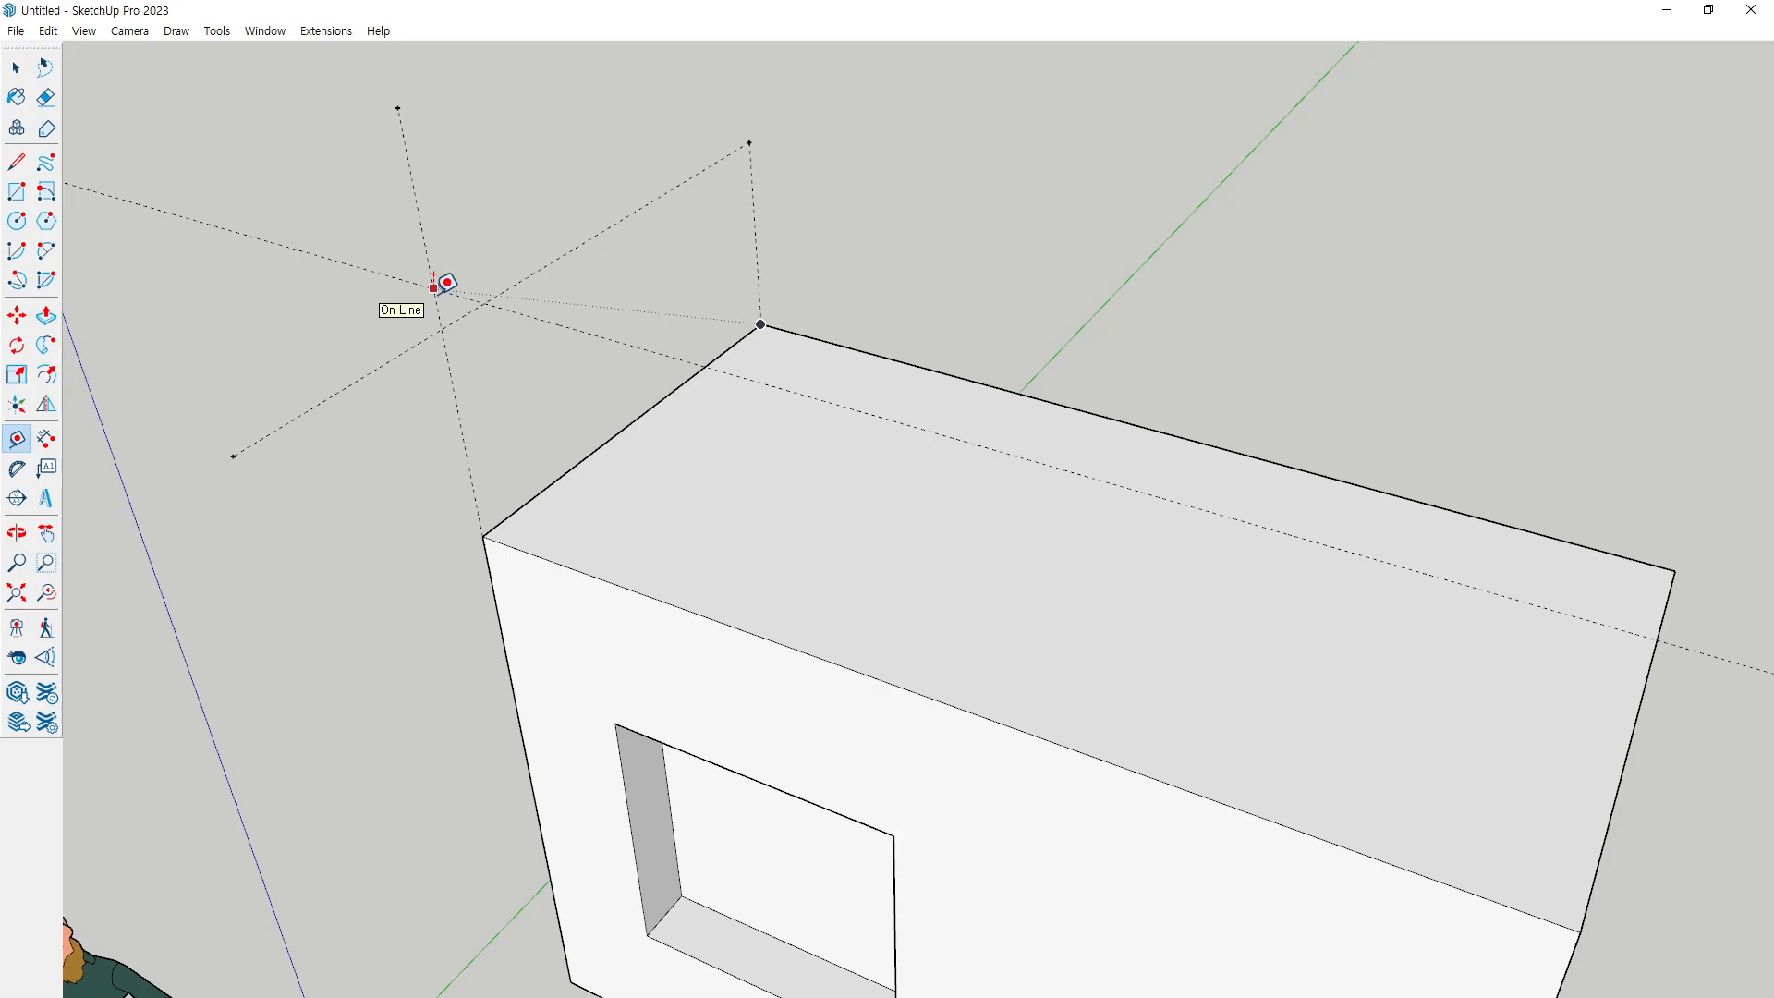
{"action": "middle_click_drag", "start_coordinate": [515, 421], "coordinate": [490, 385]}
{"action": "key", "text": "ctrl+2"}
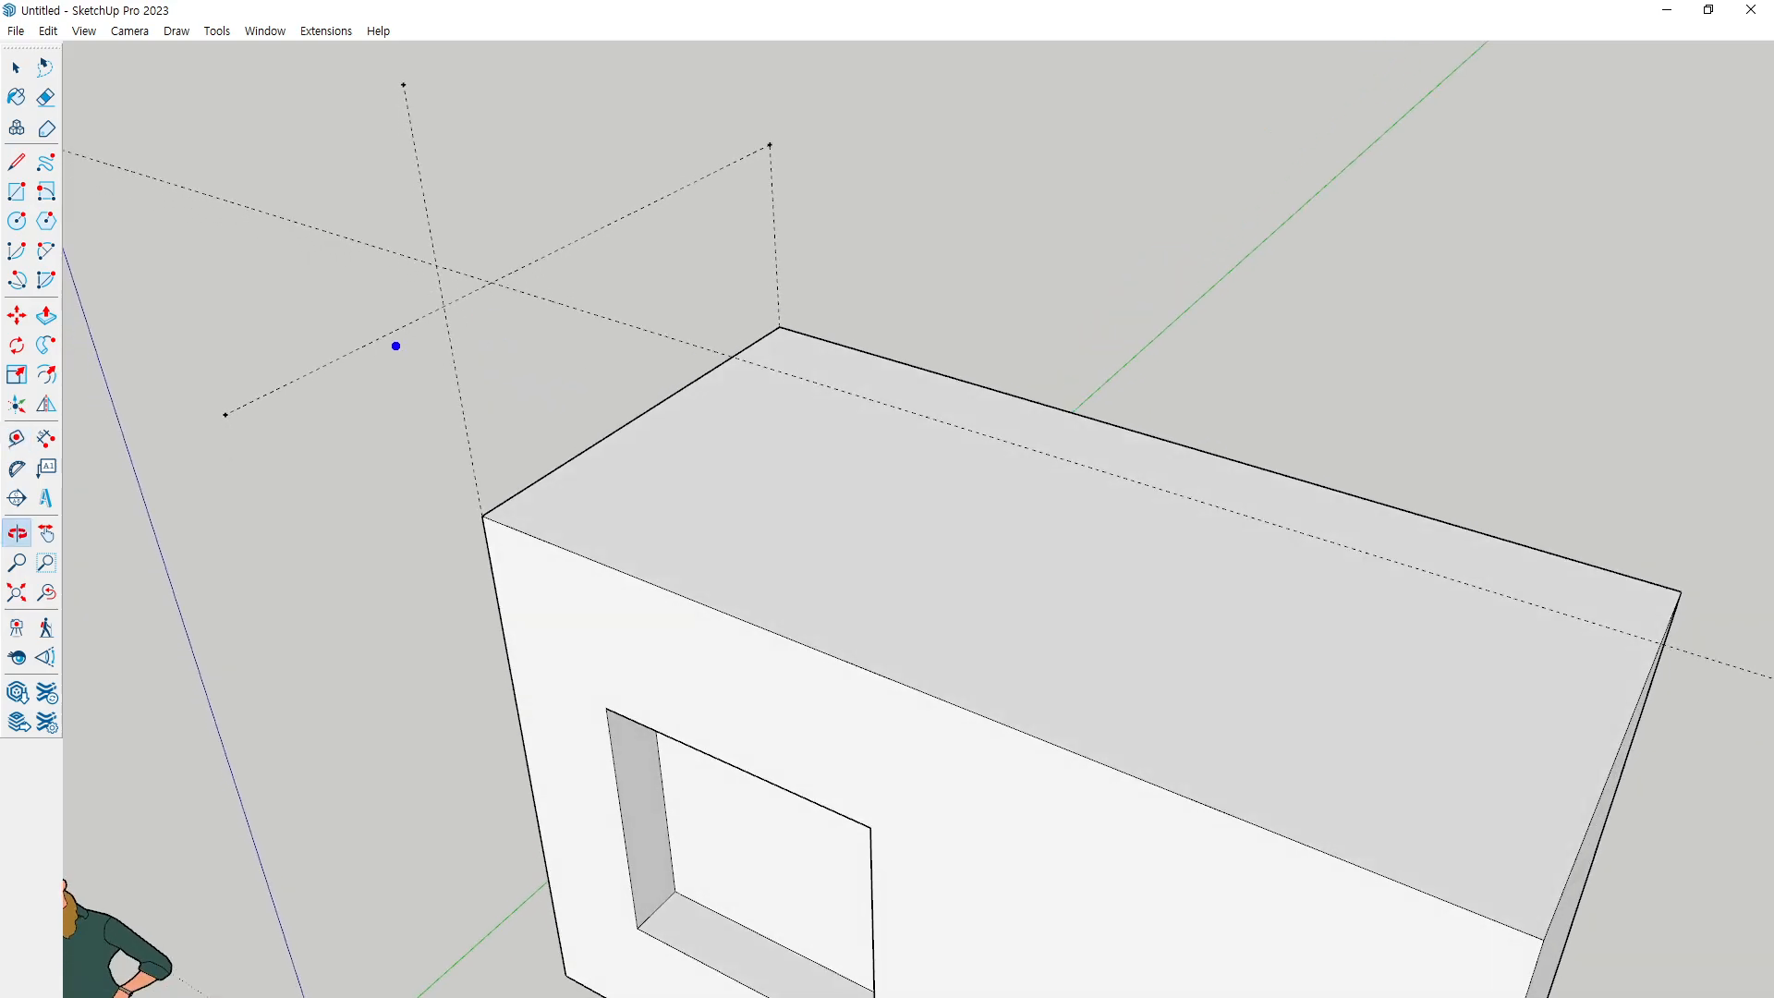
{"action": "mouse_move", "coordinate": [383, 351]}
{"action": "left_mouse_down"}
{"action": "mouse_move", "coordinate": [334, 342]}
{"action": "mouse_move", "coordinate": [381, 371]}
{"action": "left_mouse_up"}
{"action": "mouse_move", "coordinate": [463, 140]}
{"action": "left_mouse_down"}
{"action": "mouse_move", "coordinate": [383, 138]}
{"action": "mouse_move", "coordinate": [453, 172]}
{"action": "left_mouse_up"}
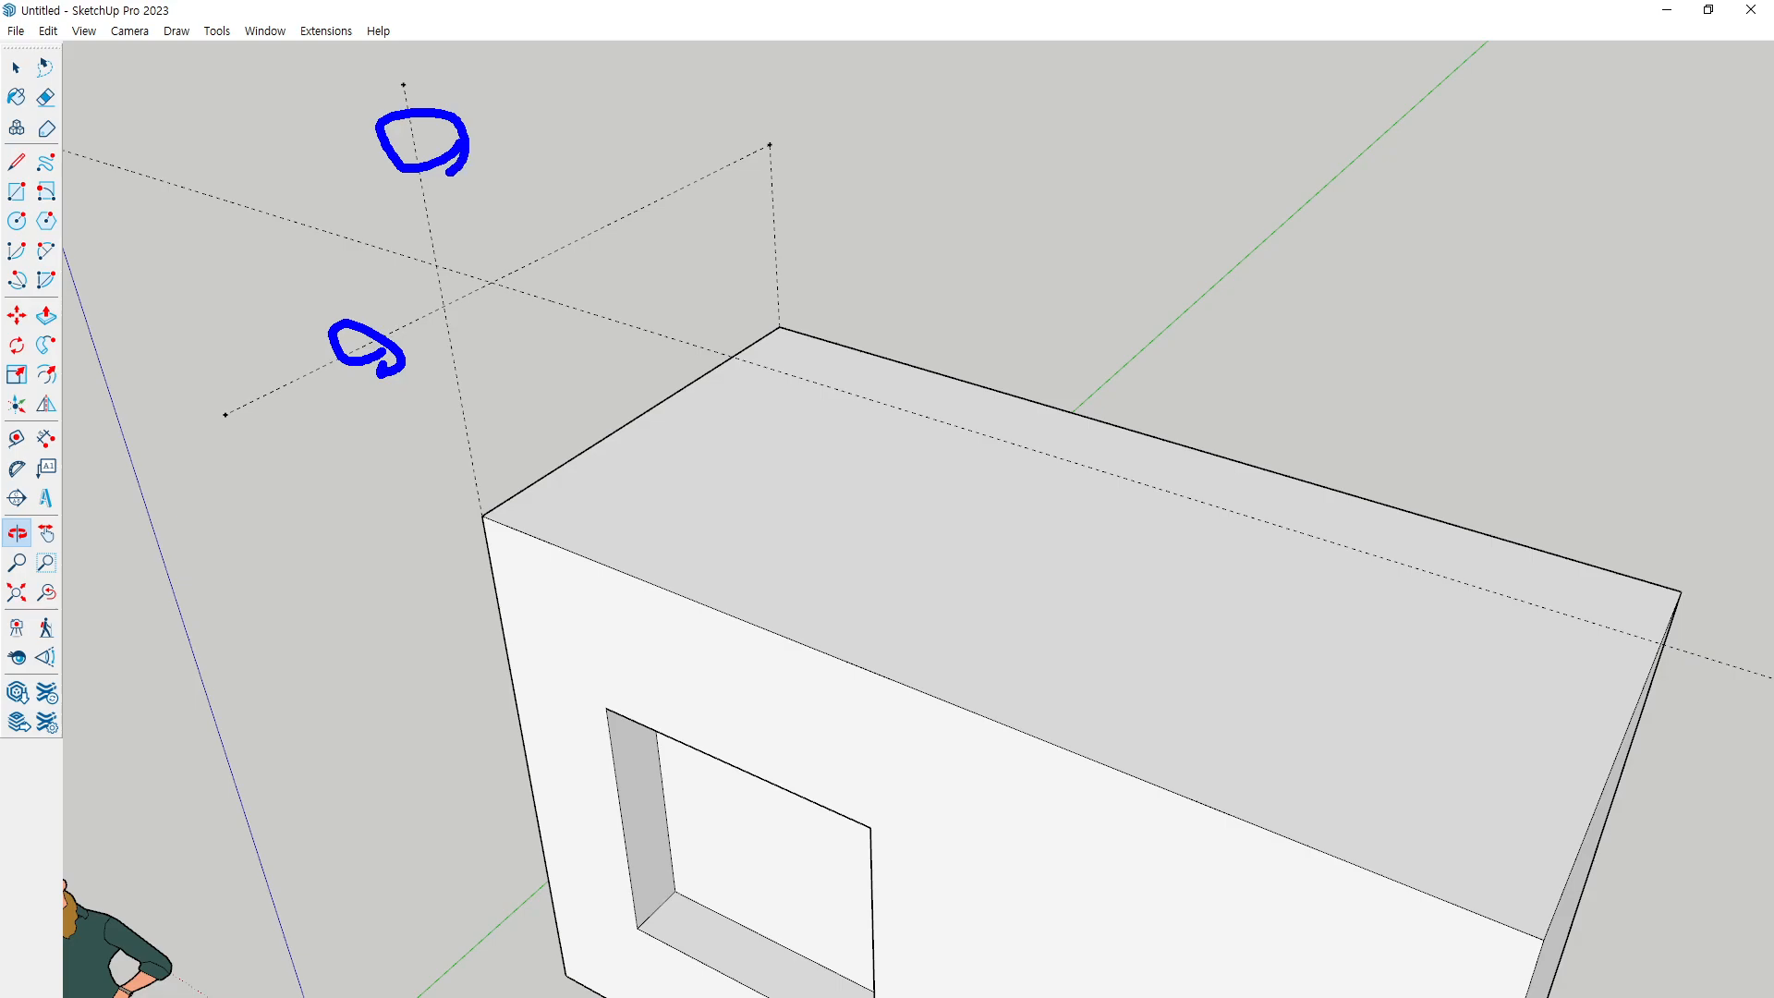
{"action": "key", "text": "Escape"}
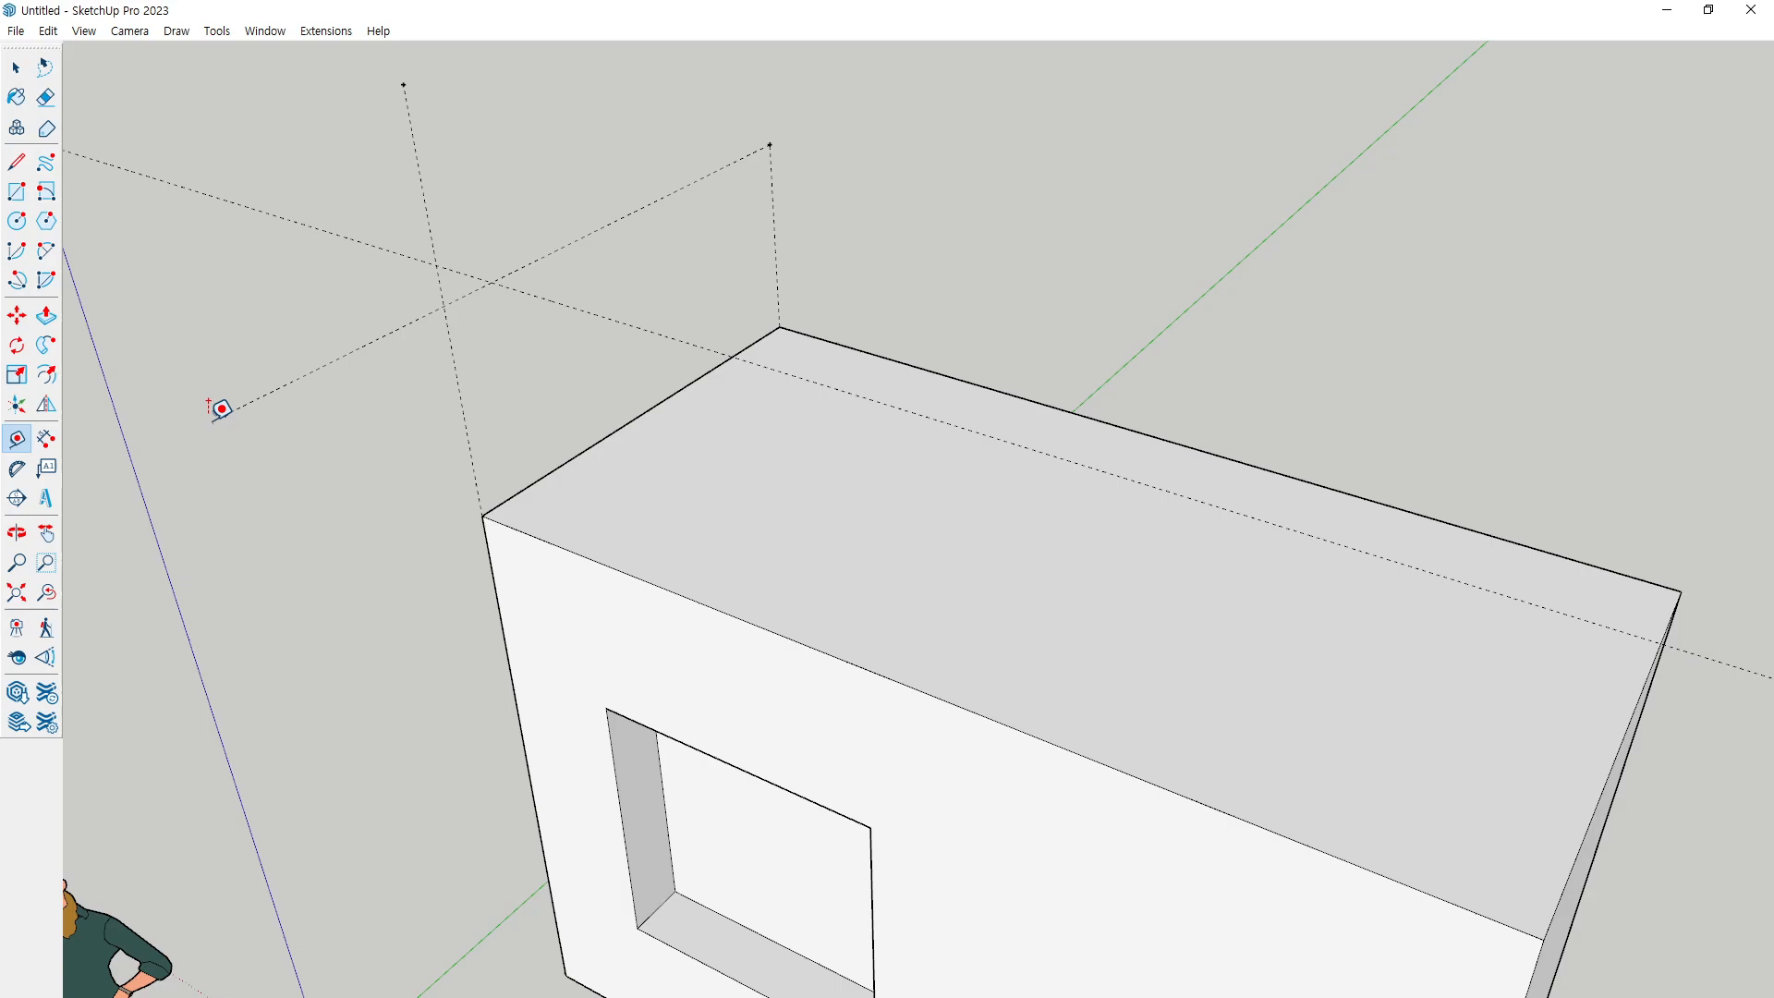
{"action": "key", "text": "l"}
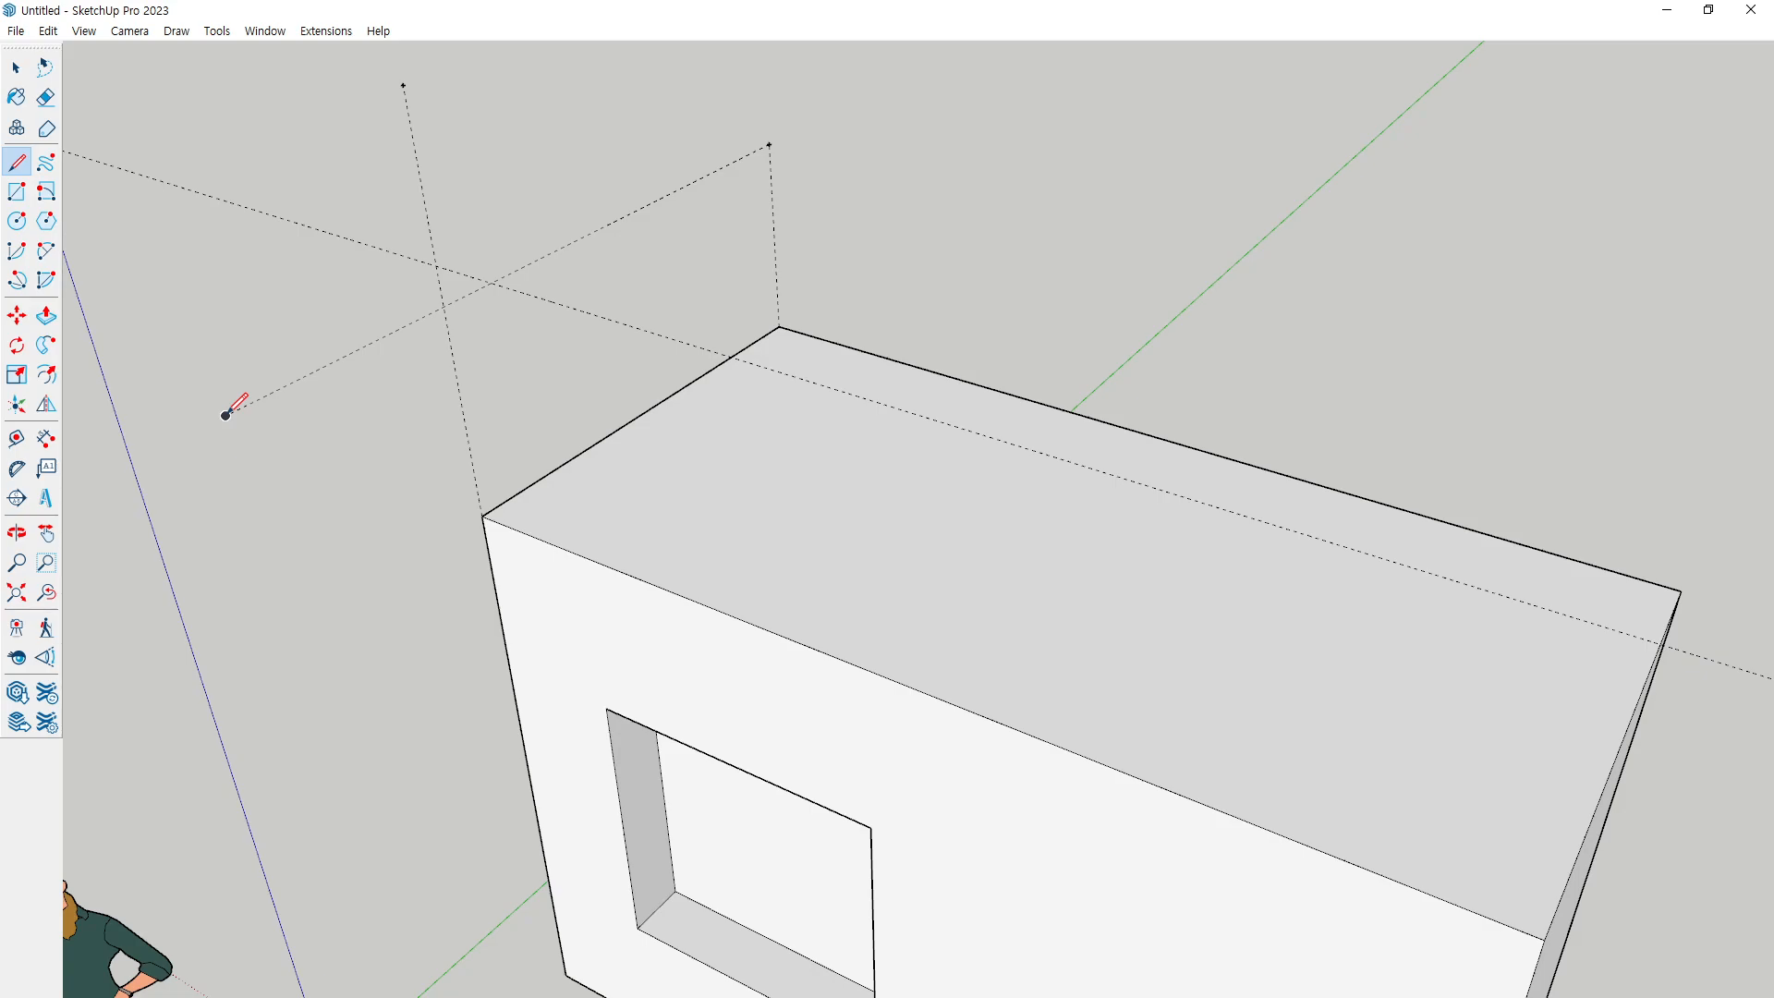
{"action": "key", "text": "space"}
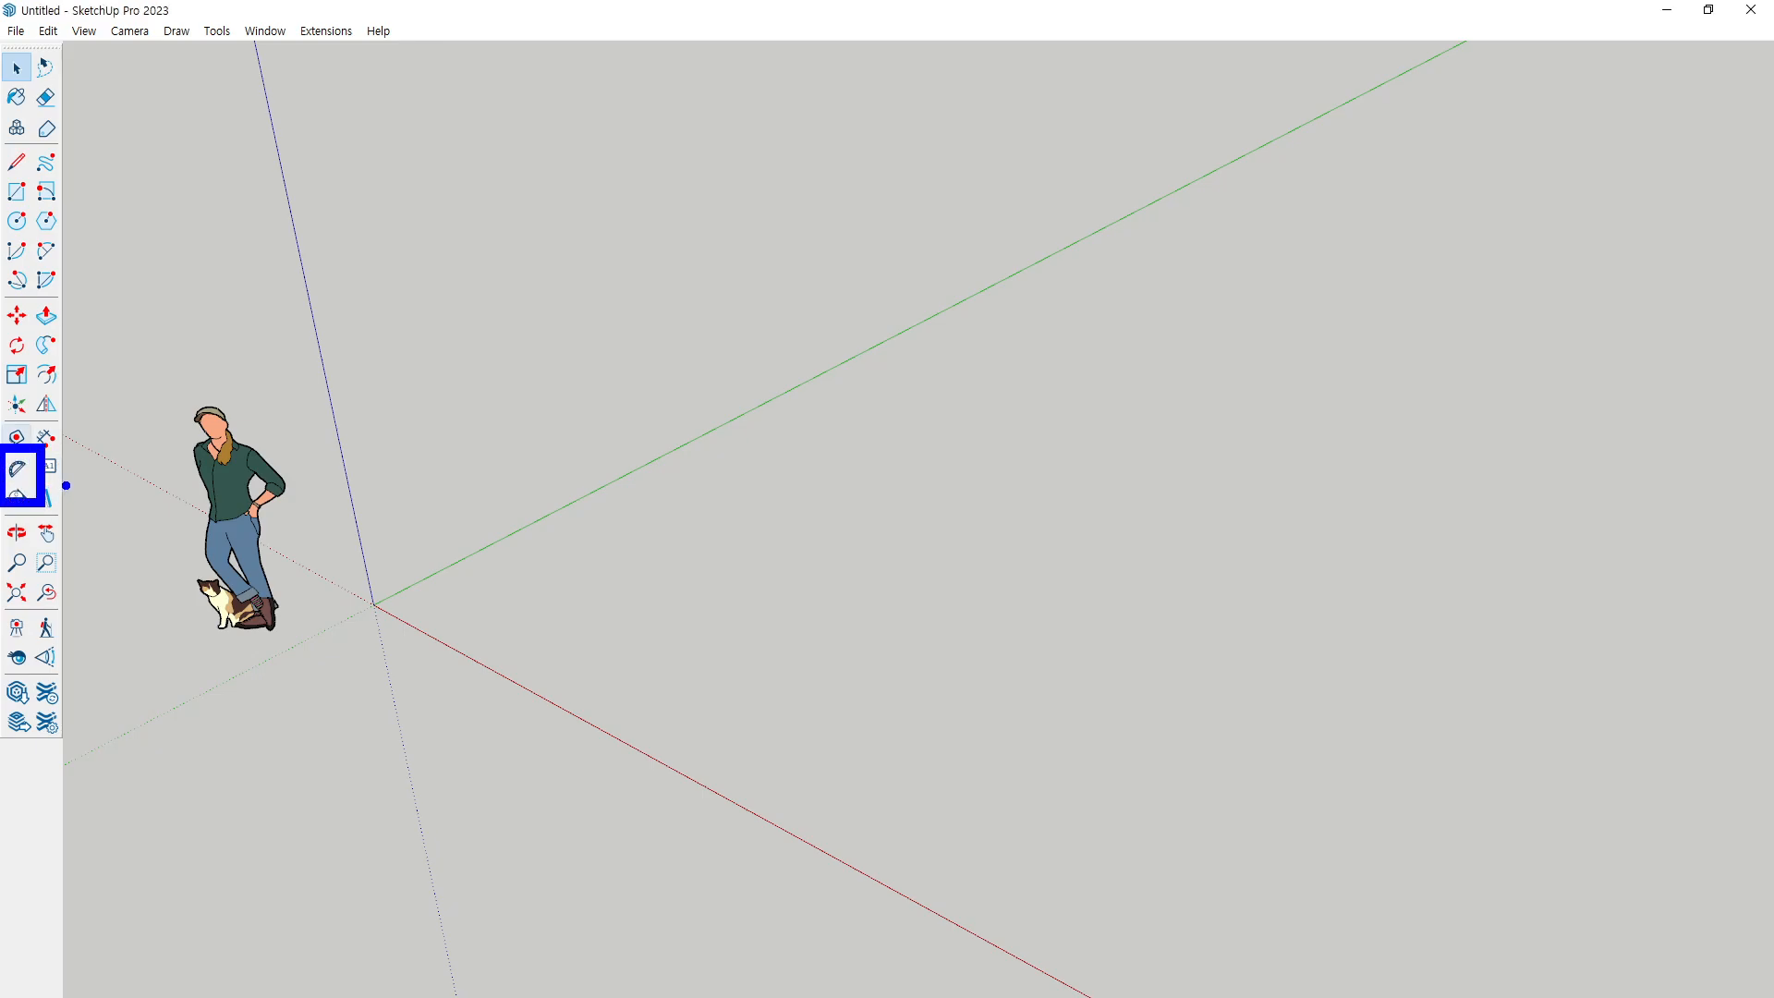
Place an angled guide line on the empty ground with the Protractor, using the red axis direction as the baseline
{"action": "left_click", "coordinate": [16, 469]}
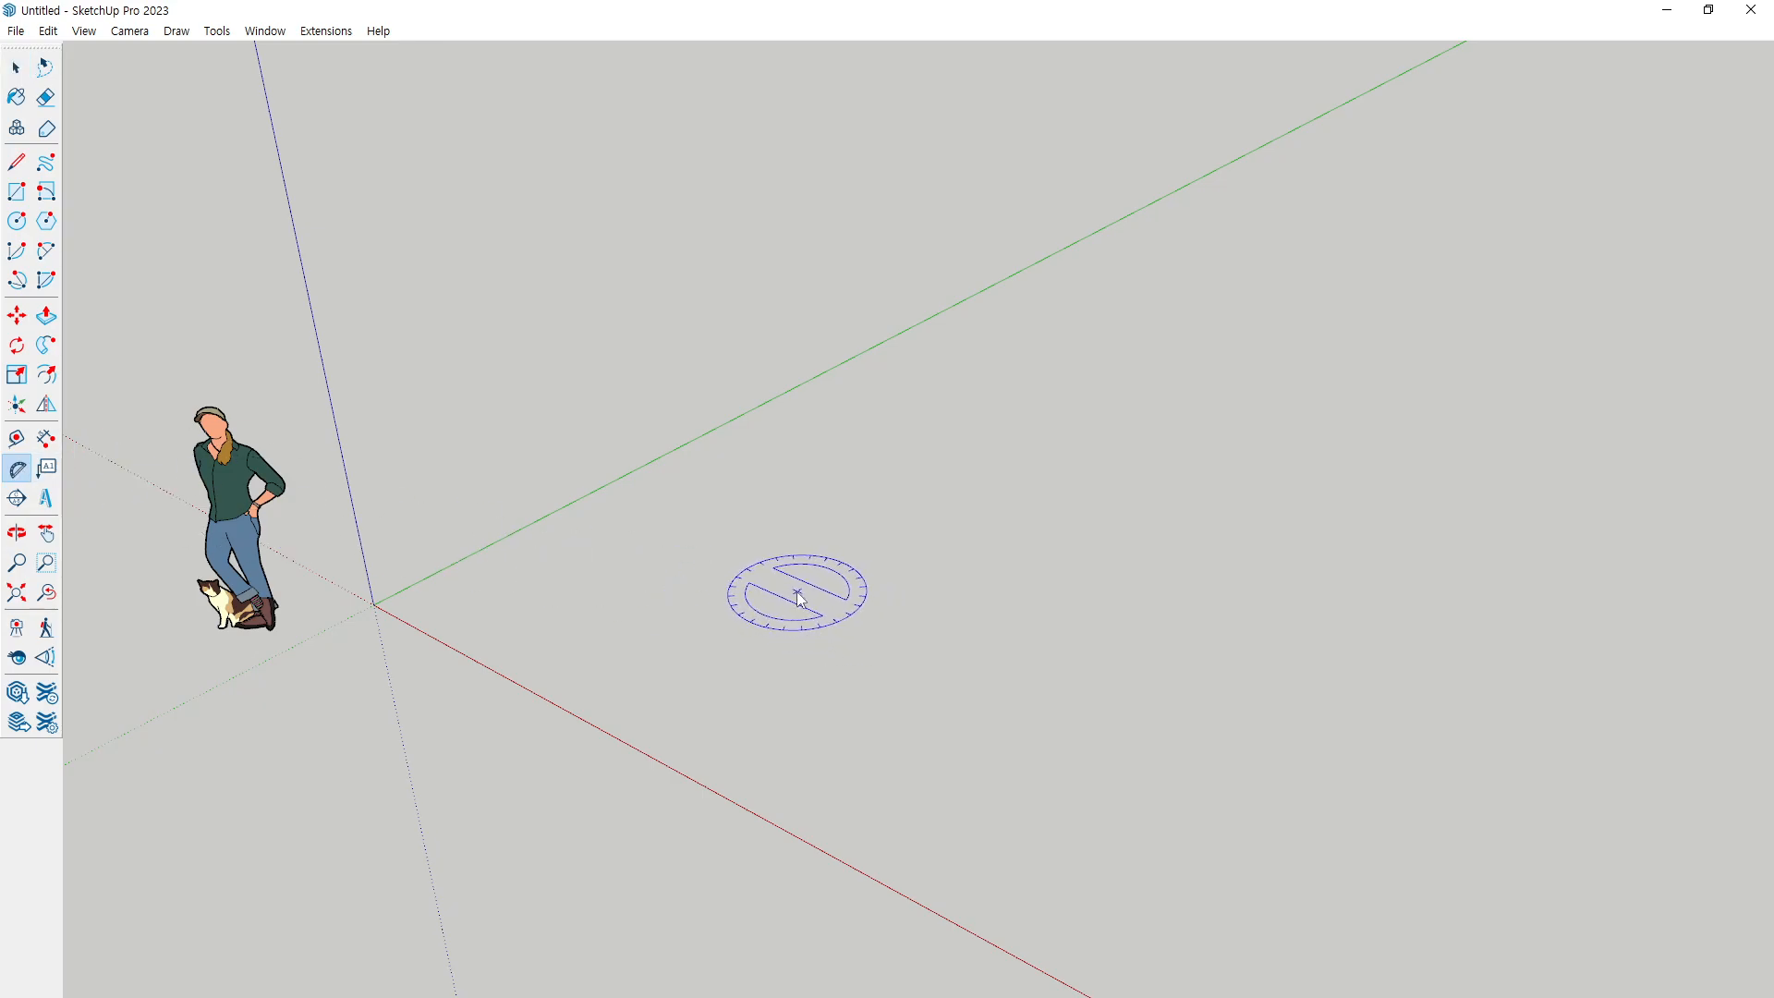
{"action": "left_click", "coordinate": [974, 680]}
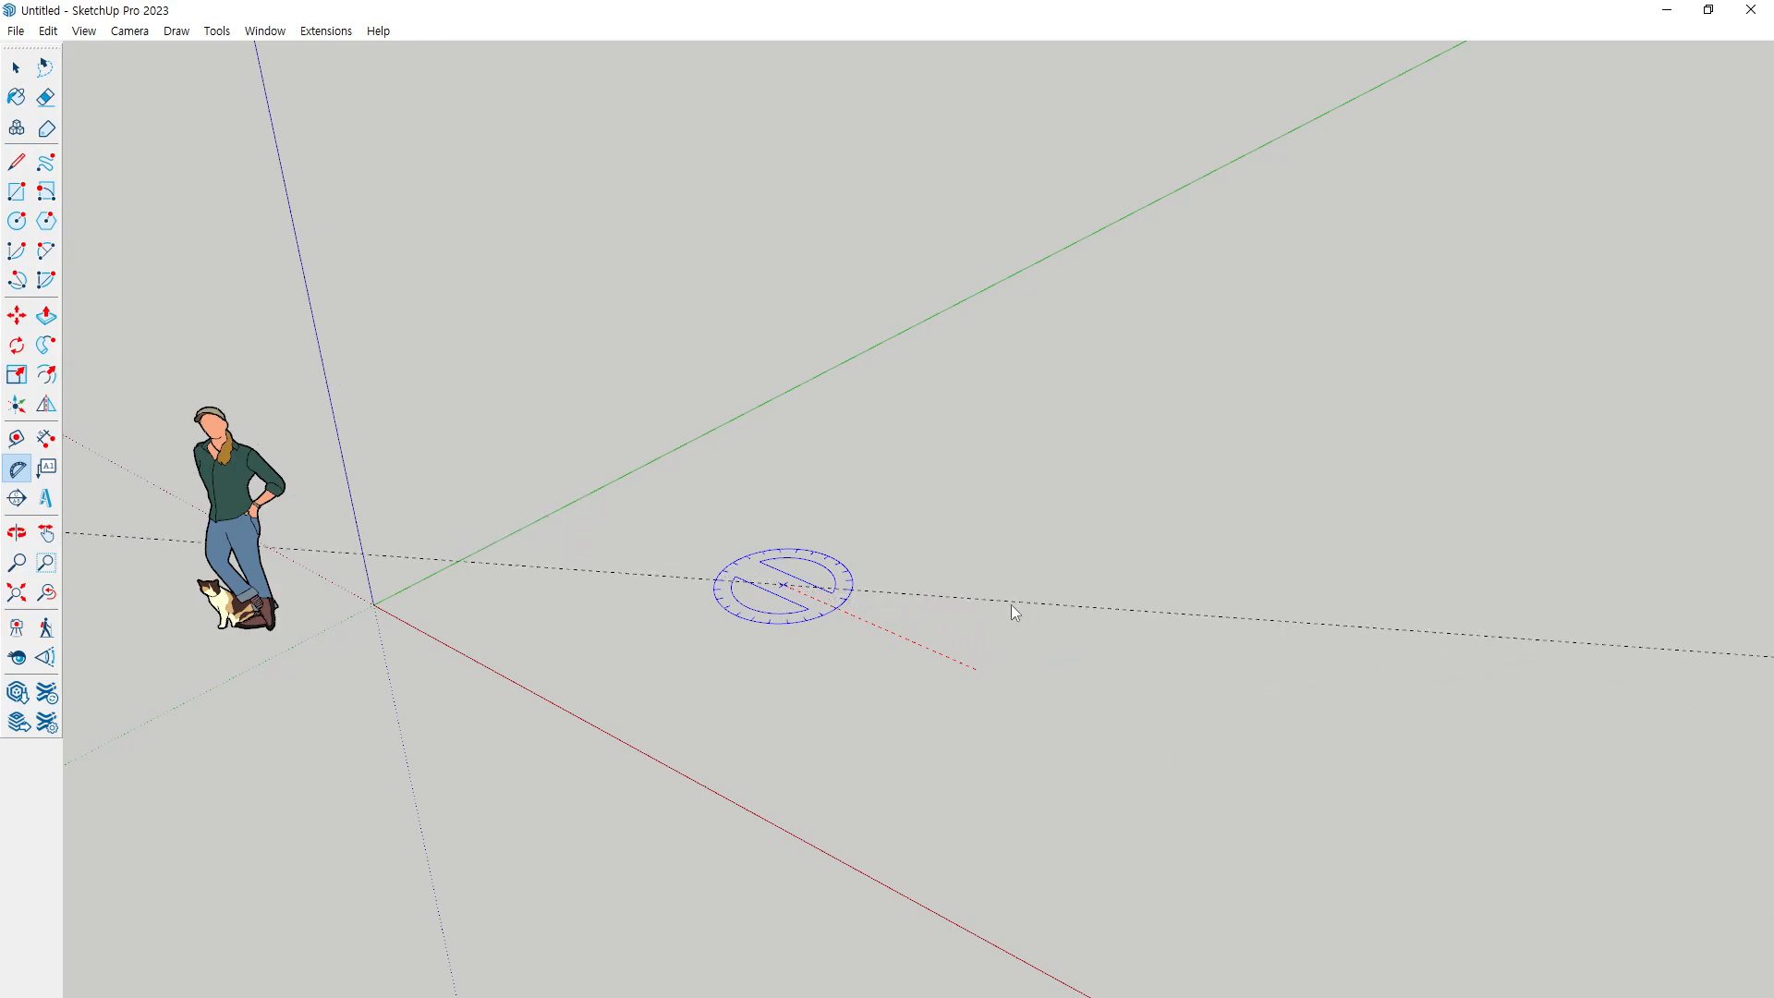
{"action": "middle_click_drag", "start_coordinate": [1022, 581], "coordinate": [1068, 619]}
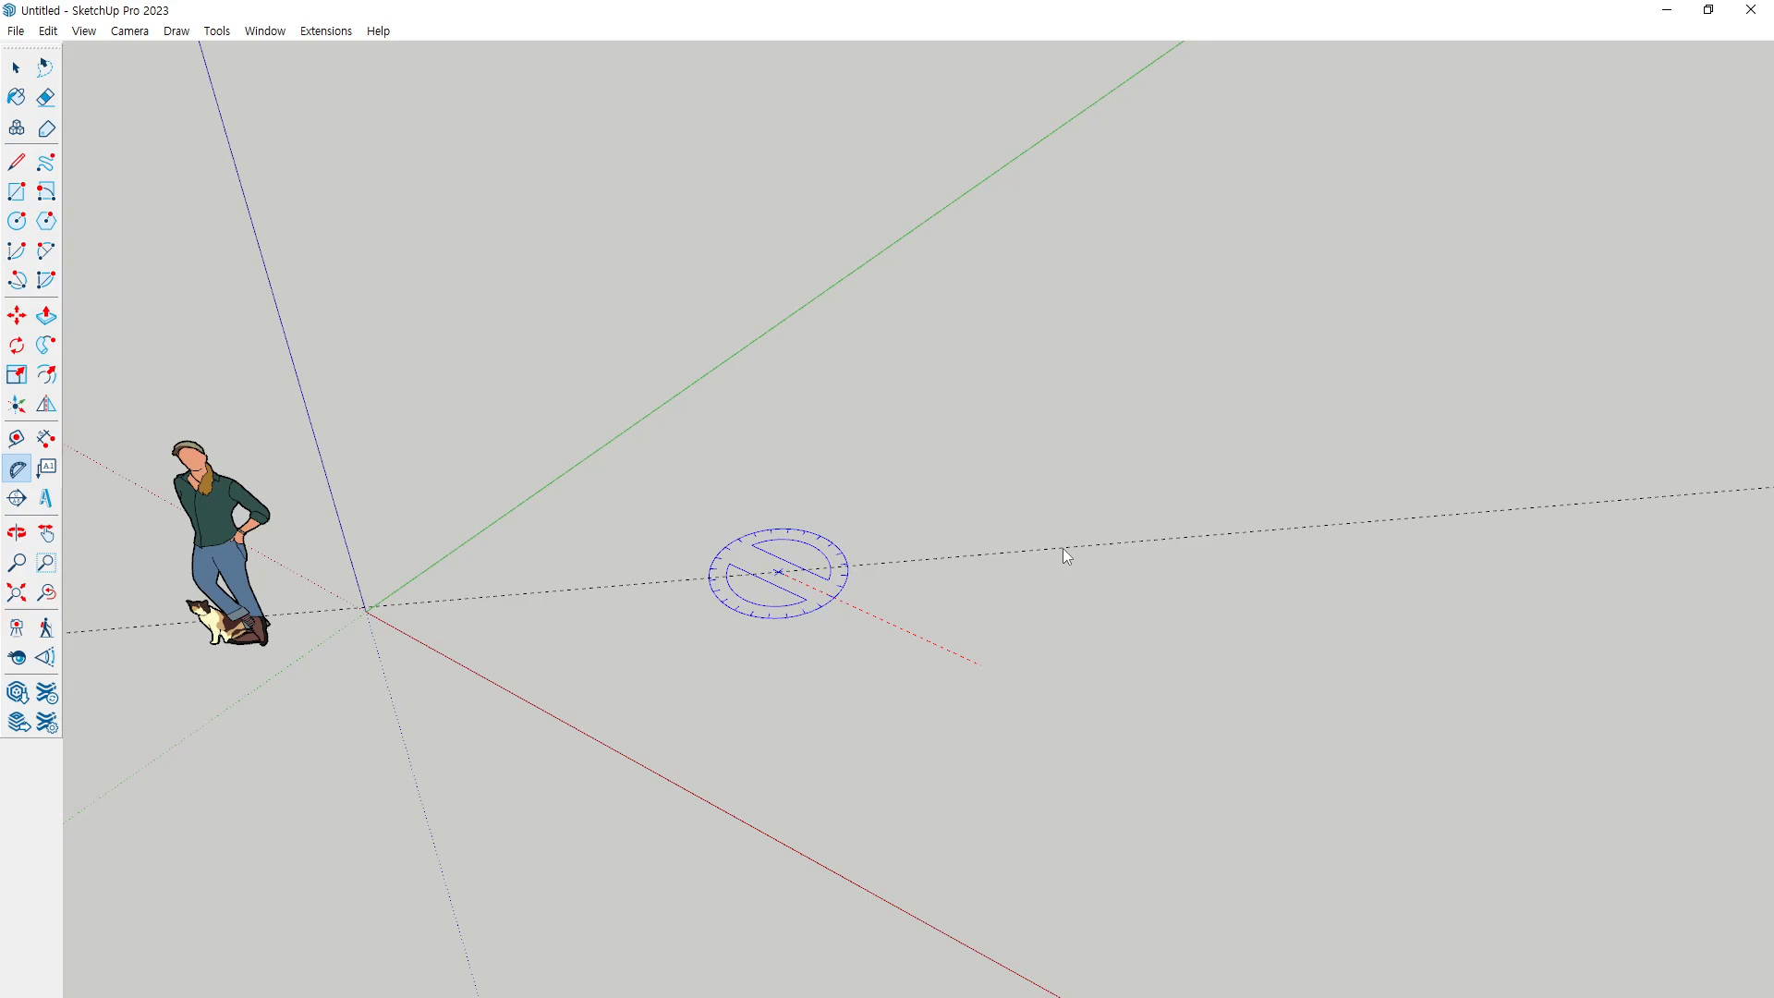
{"action": "left_click", "coordinate": [1063, 547]}
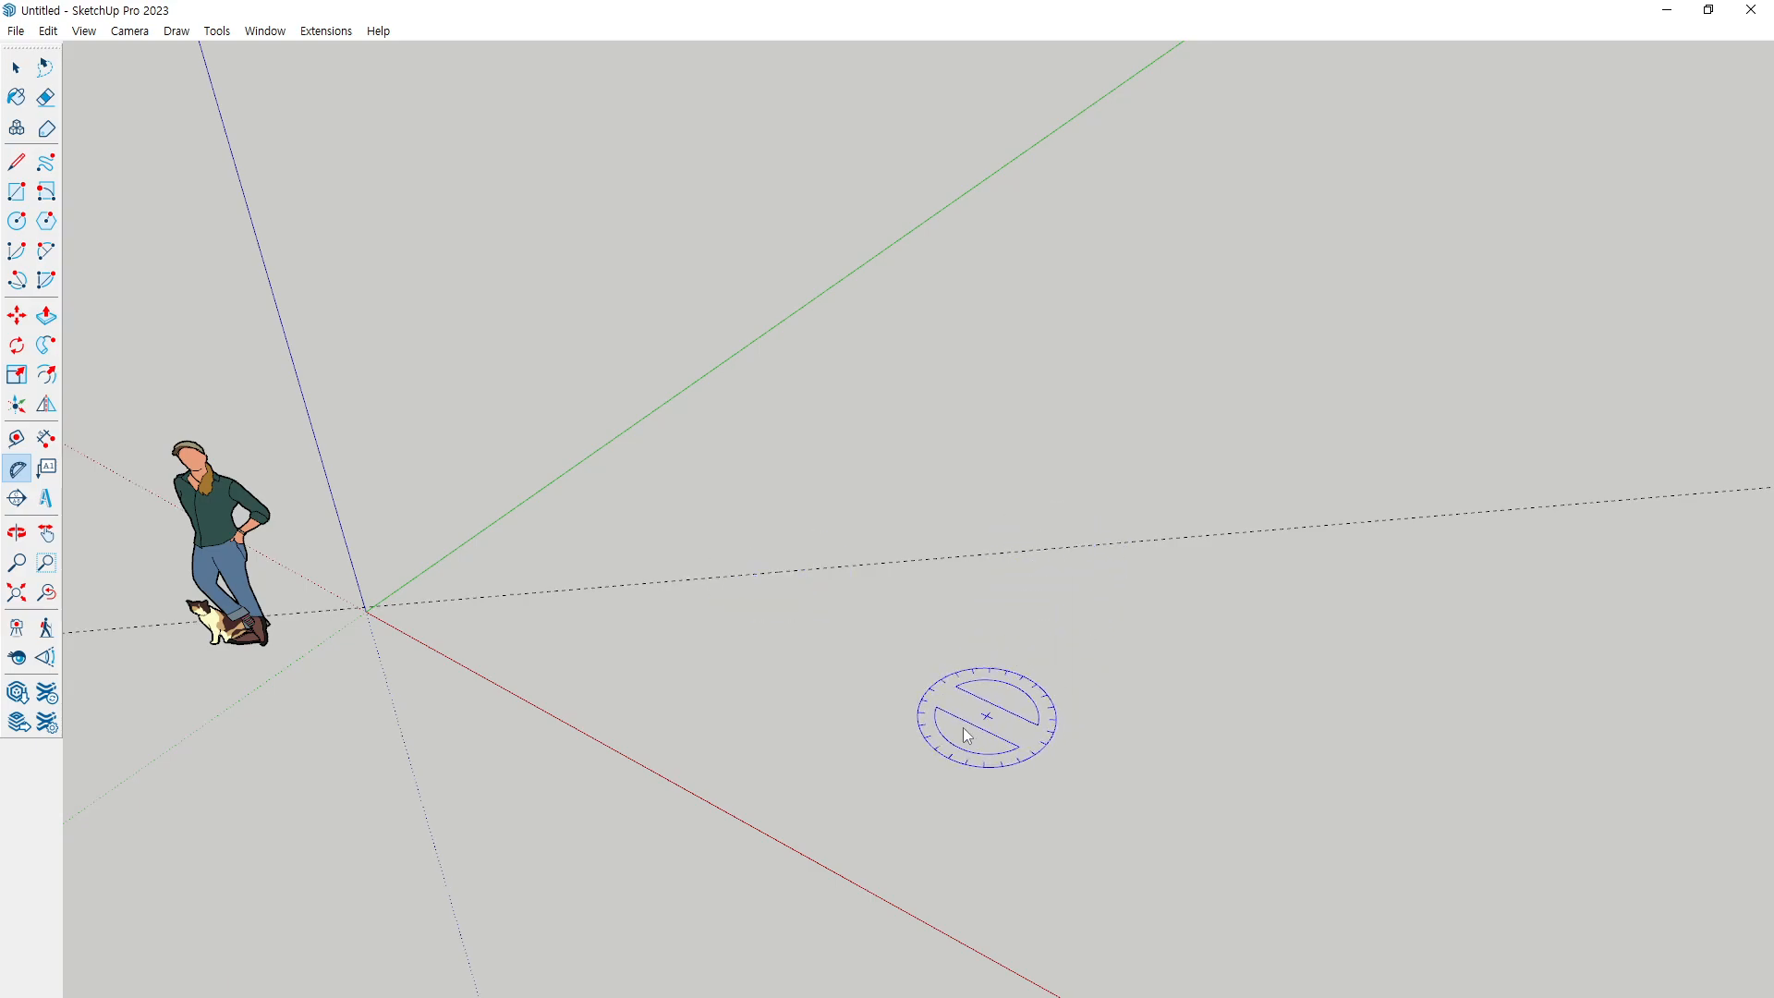
Erase the angled guide line from the ground
{"action": "key", "text": "space"}
{"action": "key", "text": "e"}
{"action": "left_click", "coordinate": [800, 577]}
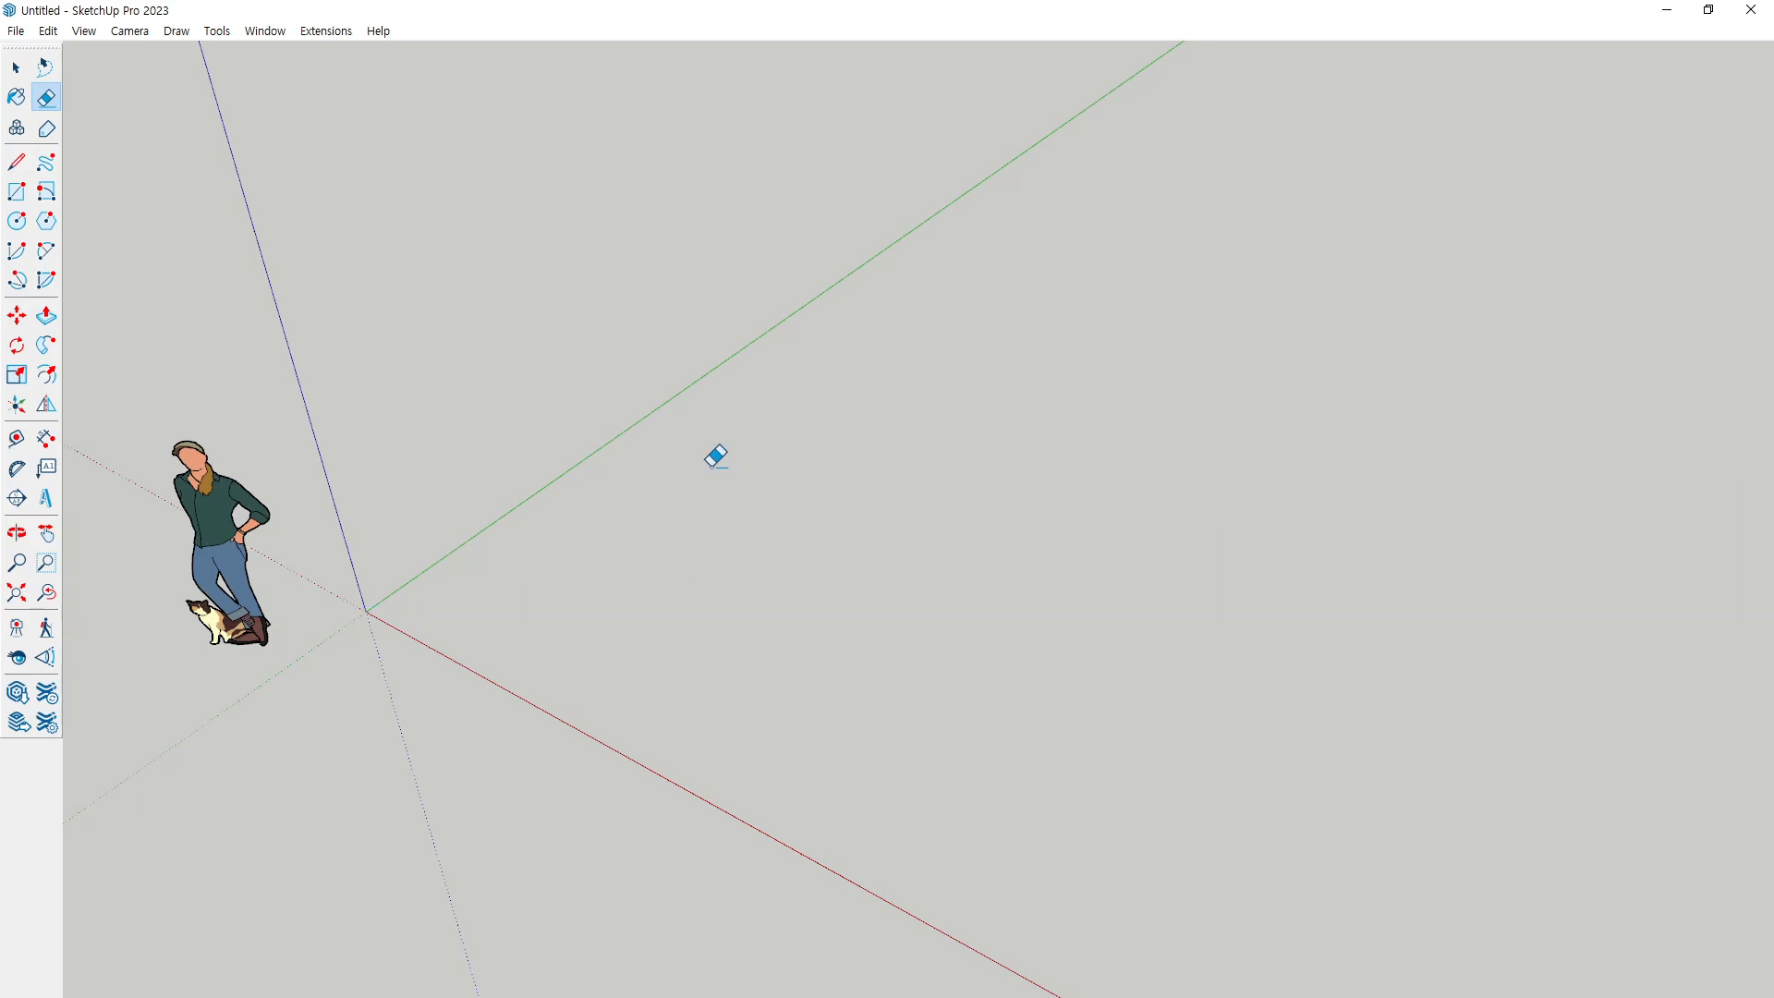
Draw a rectangle on the ground near the origin and raise it into a box with Push/Pull
{"action": "key", "text": "r"}
{"action": "left_click", "coordinate": [462, 570]}
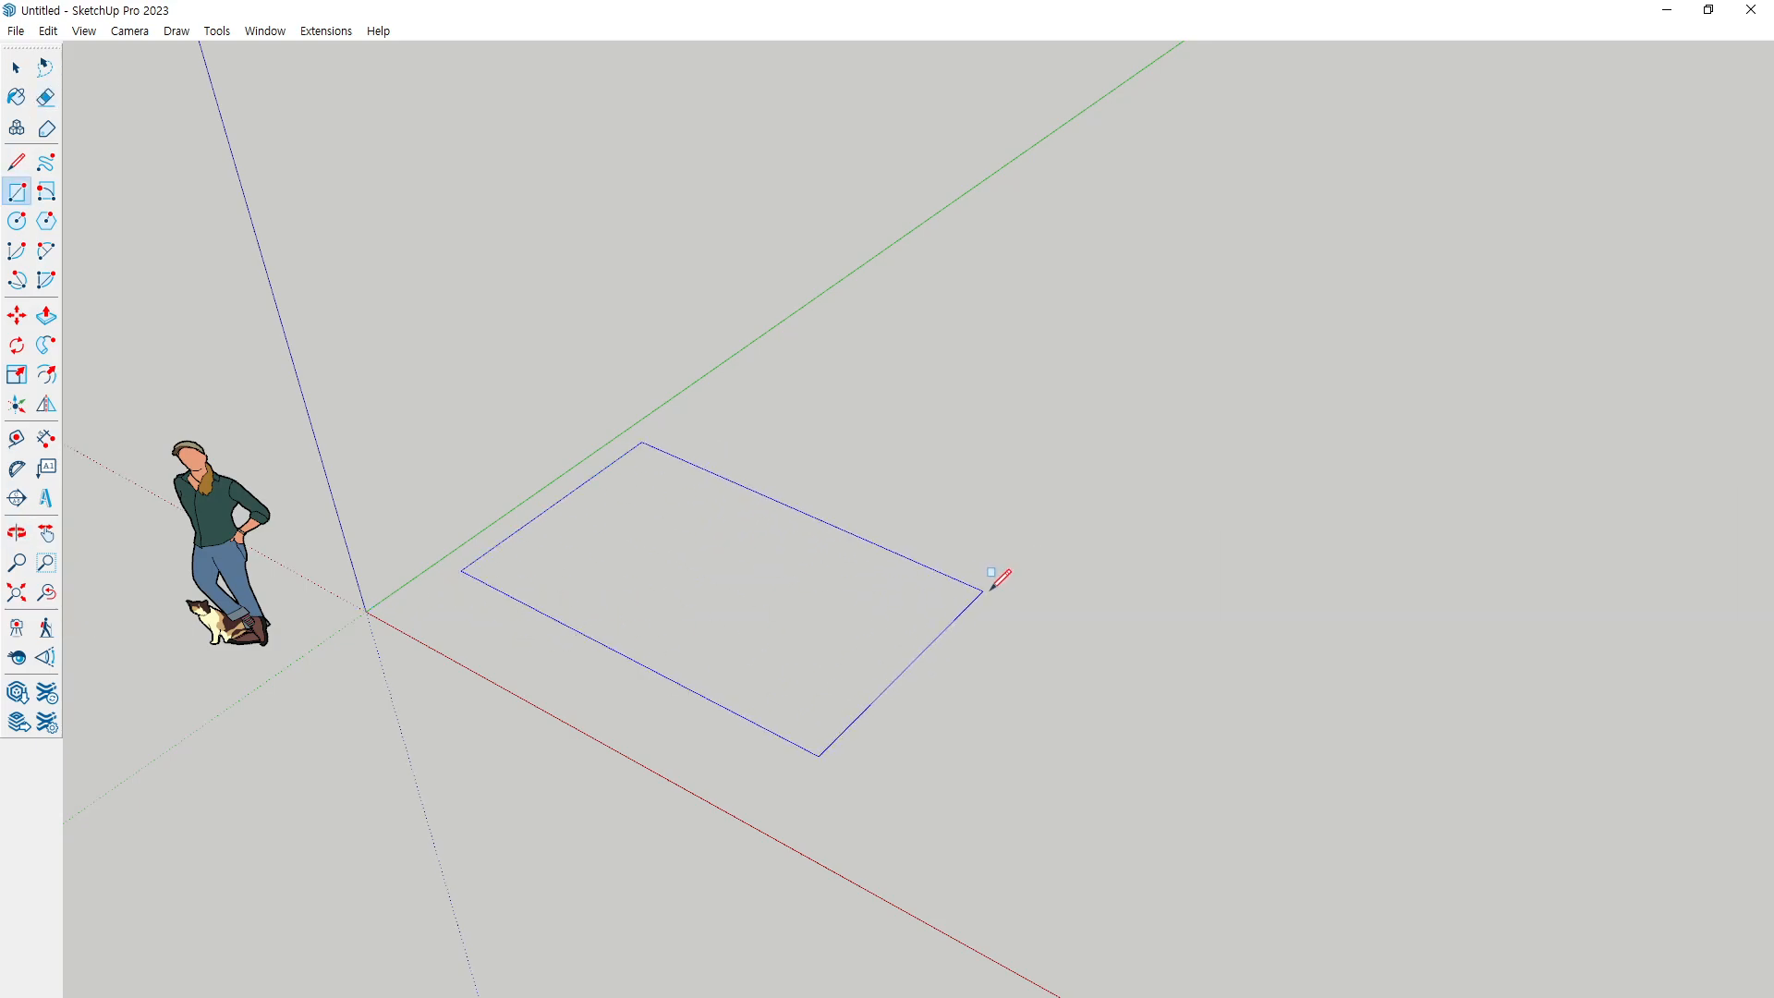
{"action": "left_click", "coordinate": [1004, 573]}
{"action": "key", "text": "p"}
{"action": "left_click", "coordinate": [920, 633]}
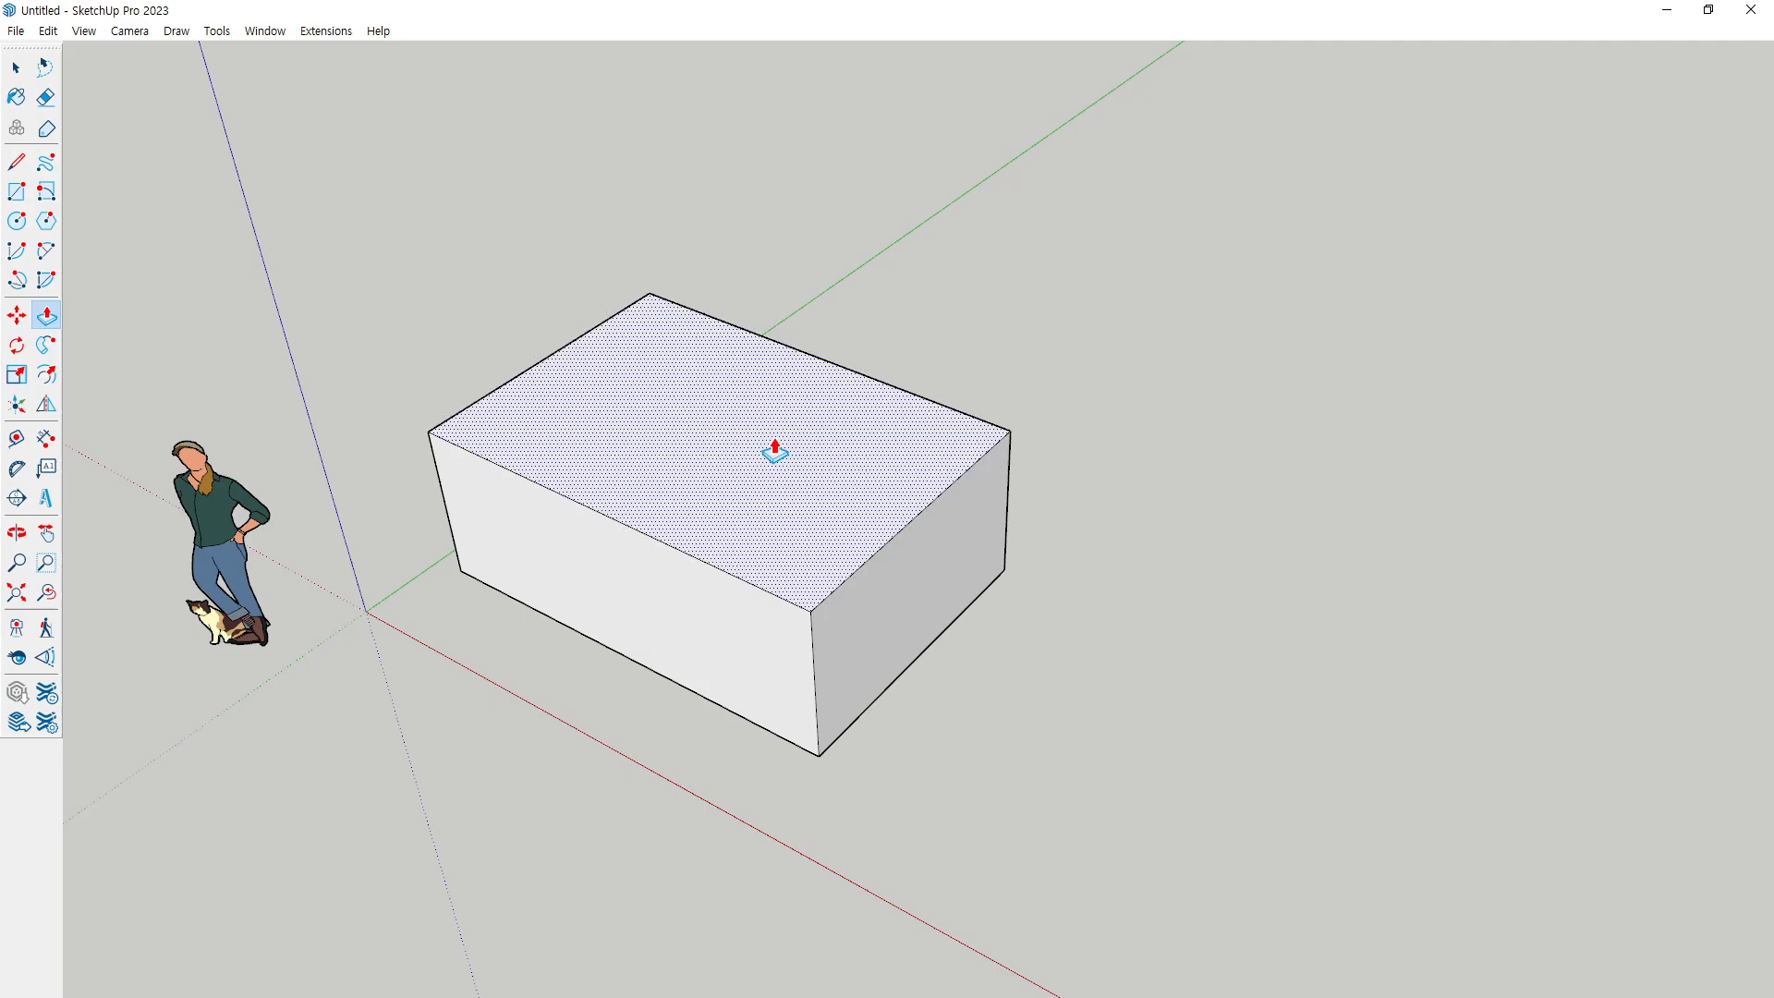
{"action": "left_click", "coordinate": [796, 398]}
Move the box's top right edge about 1300 mm inward along the red axis to slope the end face
{"action": "key", "text": "m"}
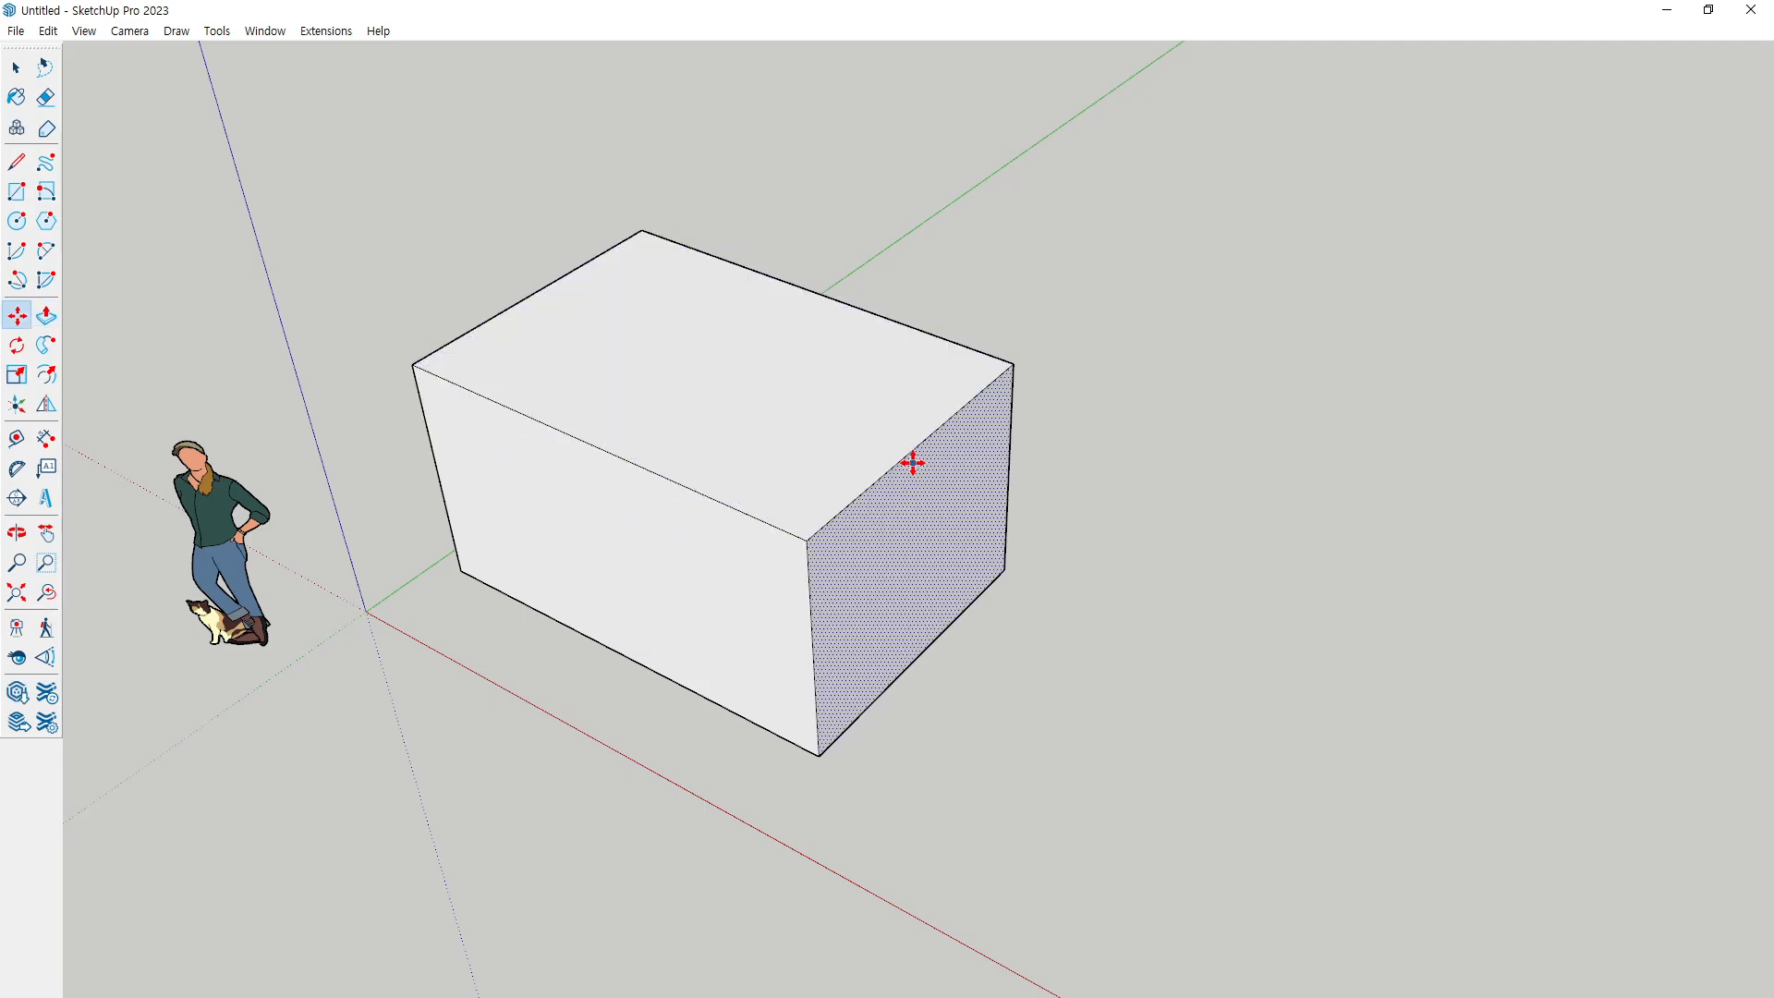
{"action": "left_click", "coordinate": [907, 456]}
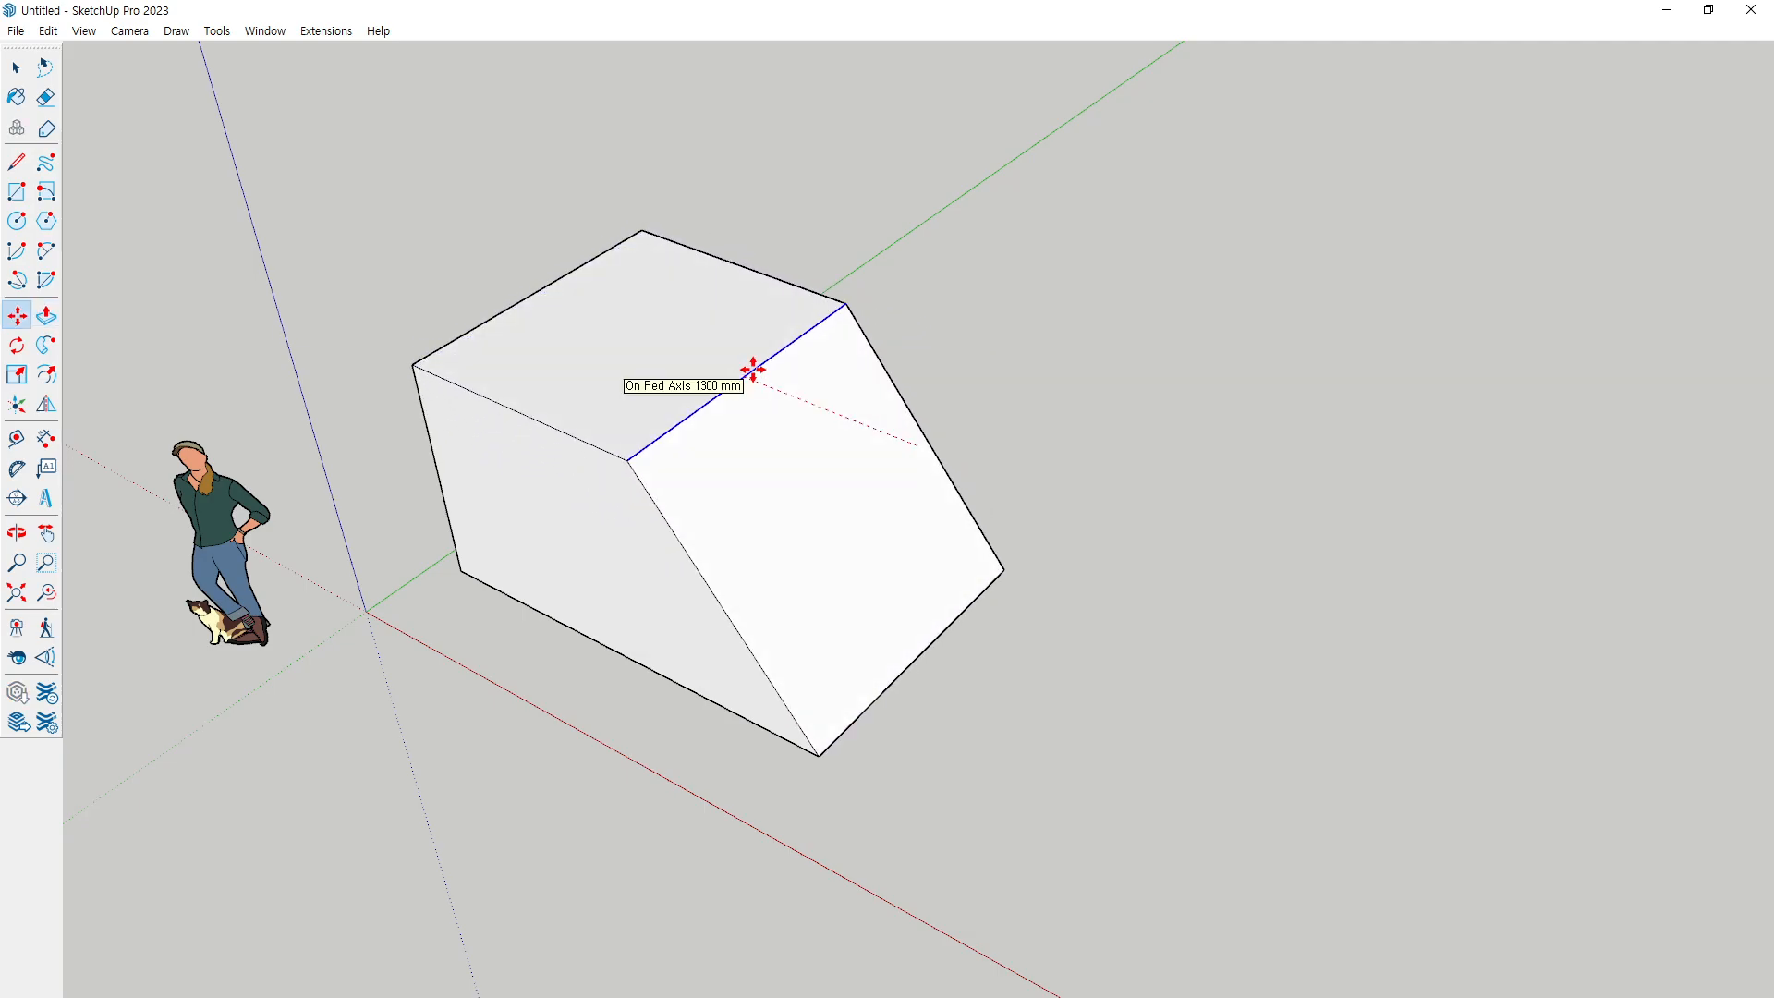
{"action": "left_click", "coordinate": [753, 370]}
{"action": "middle_click_drag", "start_coordinate": [856, 583], "coordinate": [879, 644]}
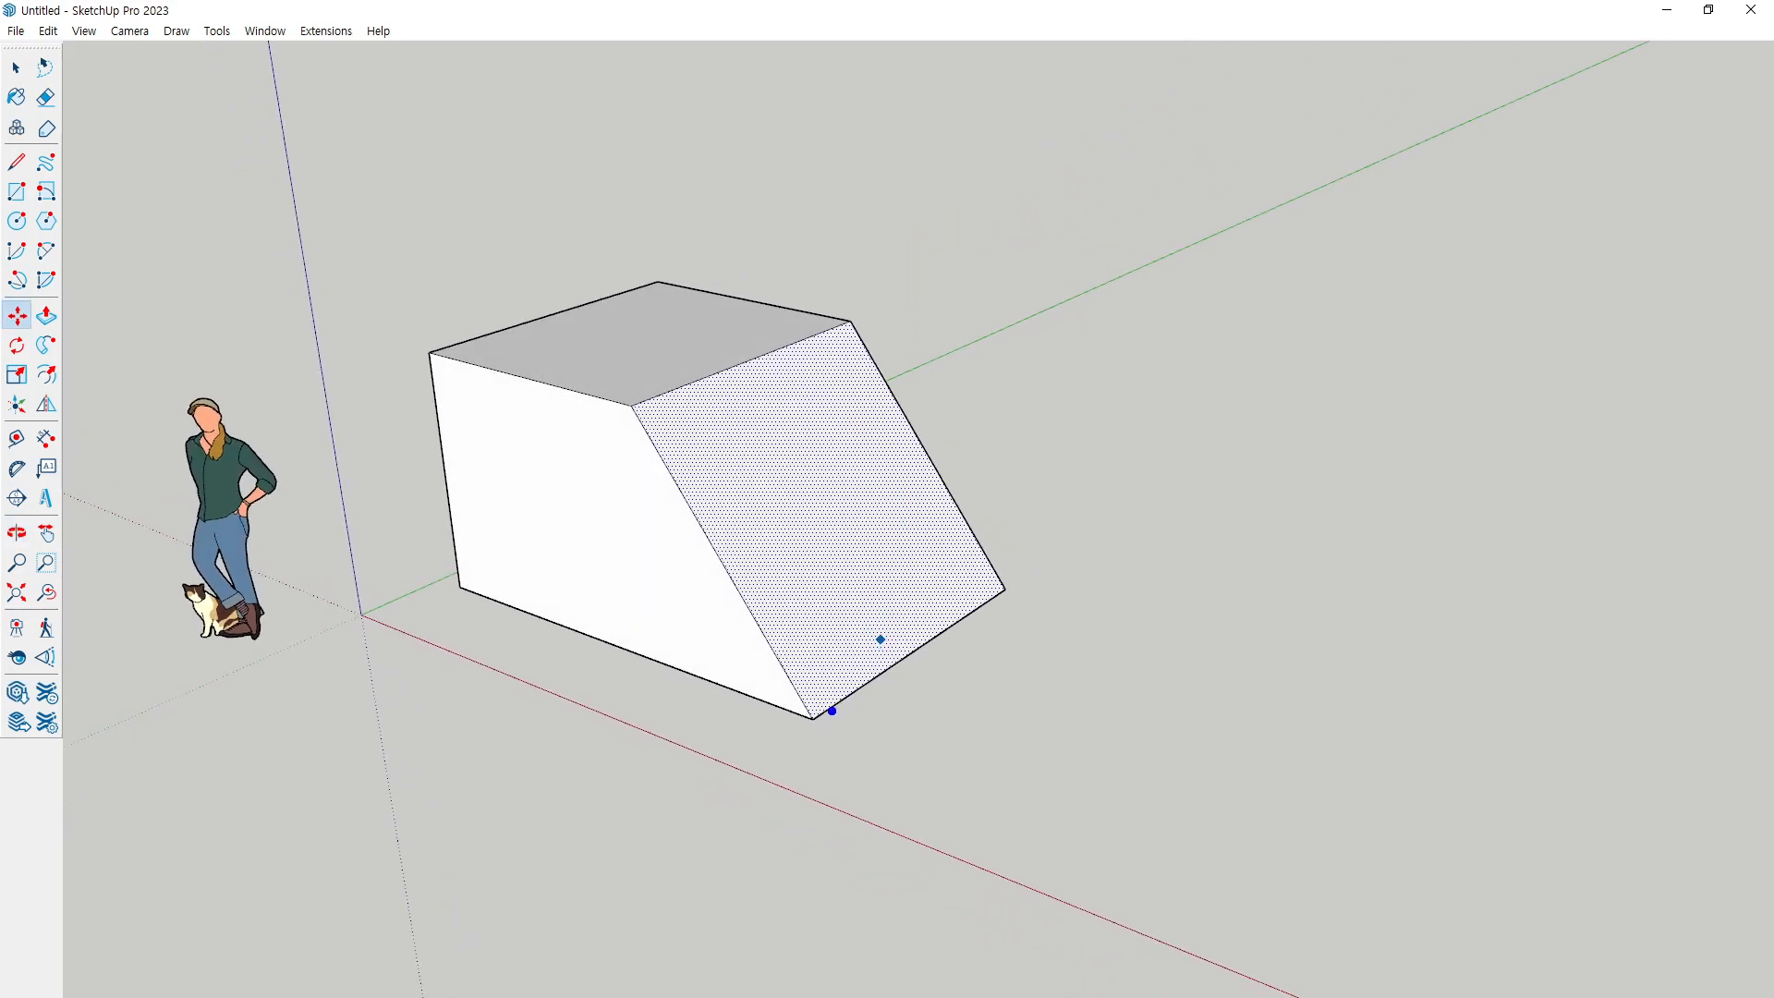
{"action": "mouse_move", "coordinate": [803, 462]}
{"action": "left_mouse_down"}
{"action": "mouse_move", "coordinate": [806, 511]}
{"action": "mouse_move", "coordinate": [820, 484]}
{"action": "left_mouse_up"}
{"action": "left_click_drag", "start_coordinate": [813, 727], "coordinate": [980, 246]}
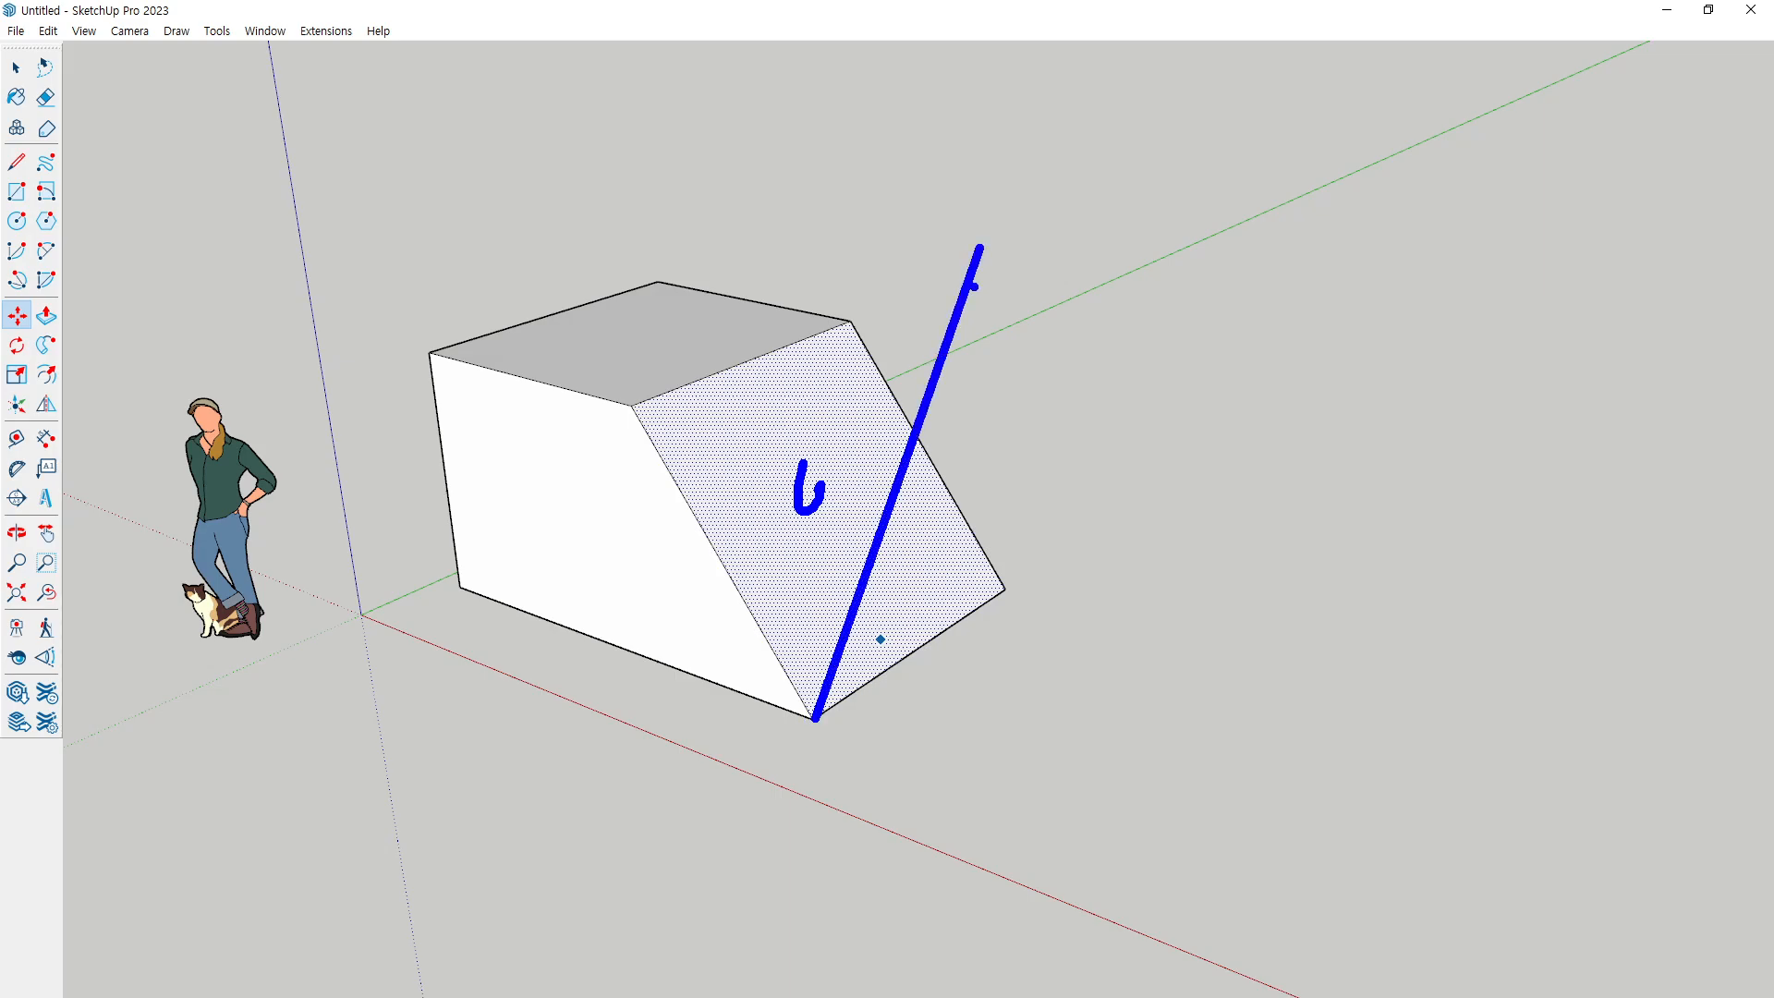
{"action": "key", "text": "Escape"}
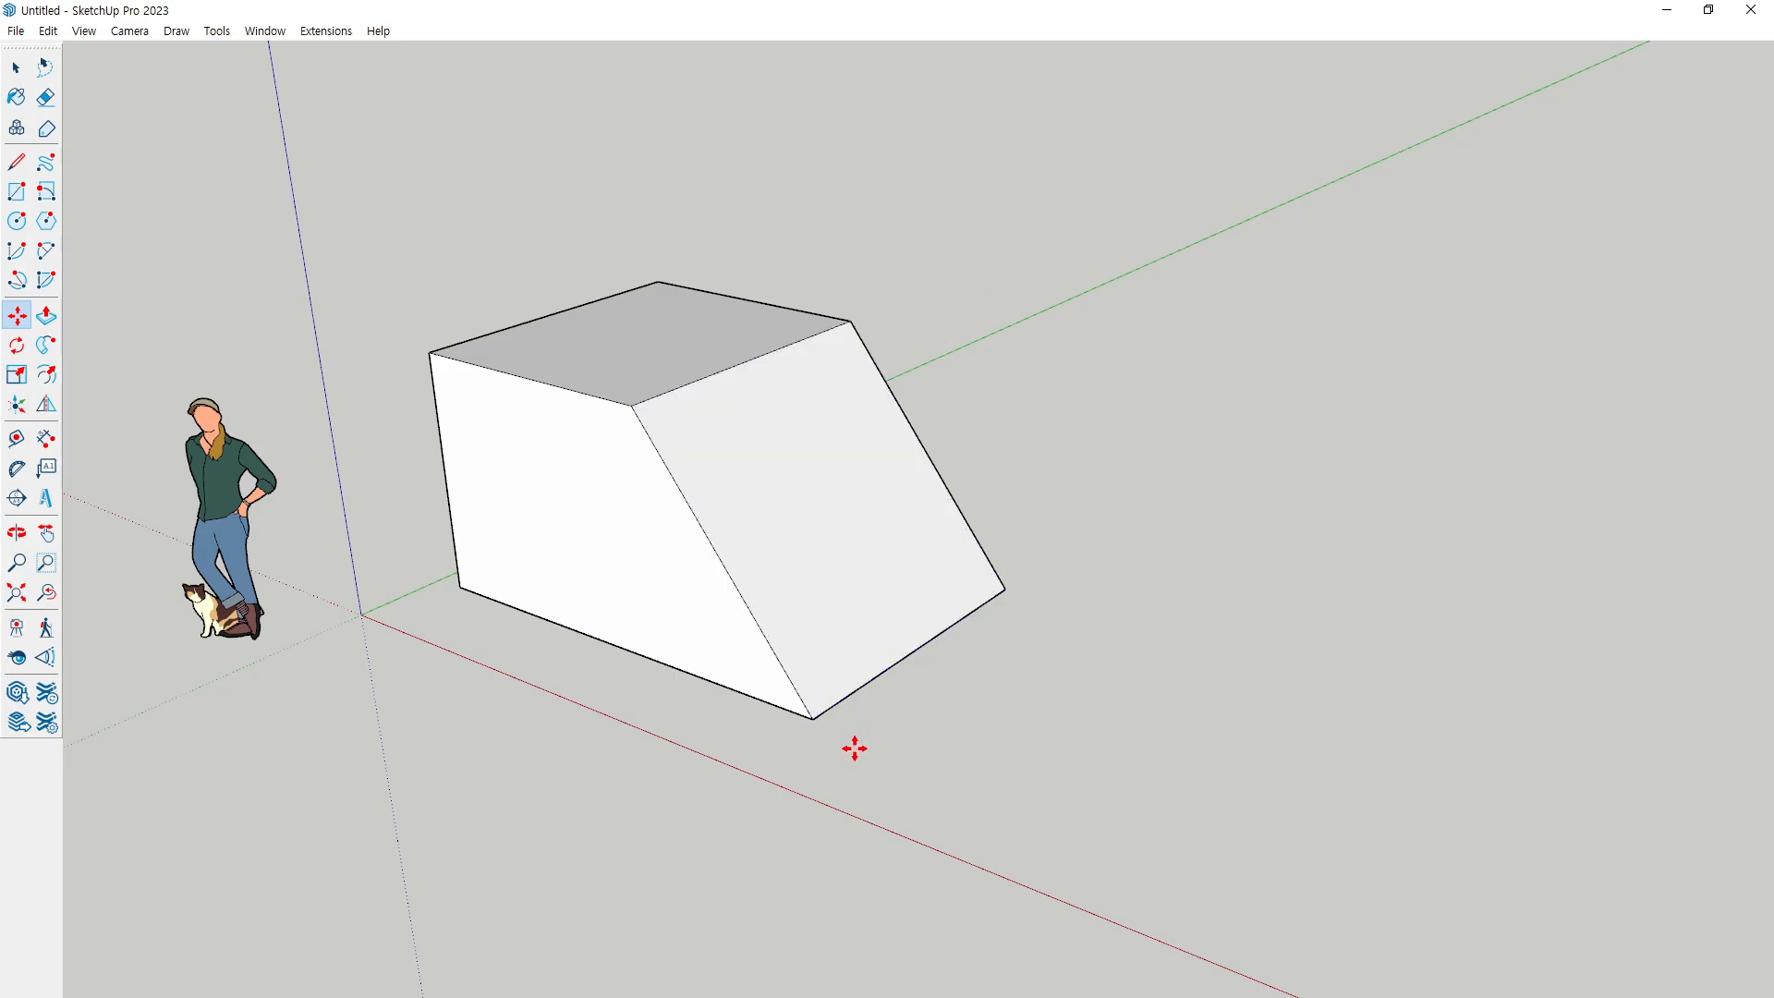
{"action": "key", "text": "ctrl+2"}
{"action": "left_click_drag", "start_coordinate": [809, 720], "coordinate": [913, 425], "text": "shift"}
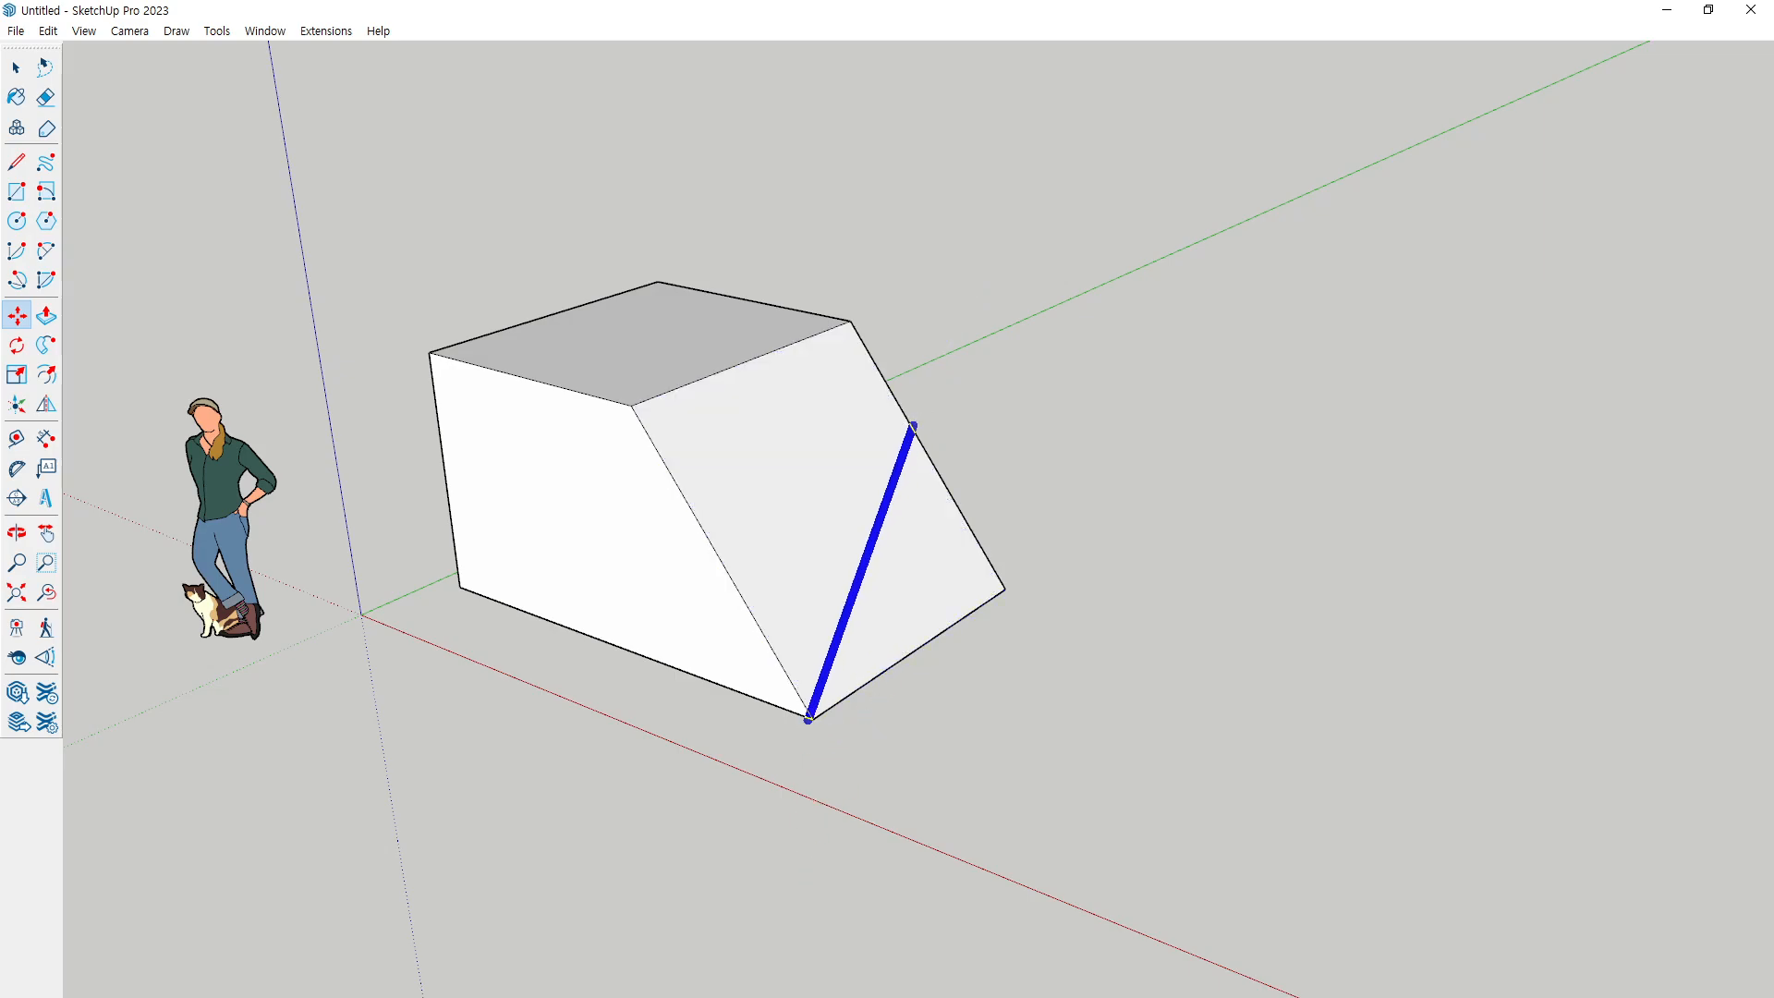
{"action": "left_click_drag", "start_coordinate": [849, 628], "coordinate": [882, 689]}
{"action": "left_click_drag", "start_coordinate": [908, 605], "coordinate": [906, 626]}
{"action": "mouse_move", "coordinate": [927, 609]}
{"action": "left_mouse_down"}
{"action": "mouse_move", "coordinate": [925, 625]}
{"action": "mouse_move", "coordinate": [958, 605]}
{"action": "mouse_move", "coordinate": [966, 622]}
{"action": "left_mouse_up"}
{"action": "key", "text": "Escape"}
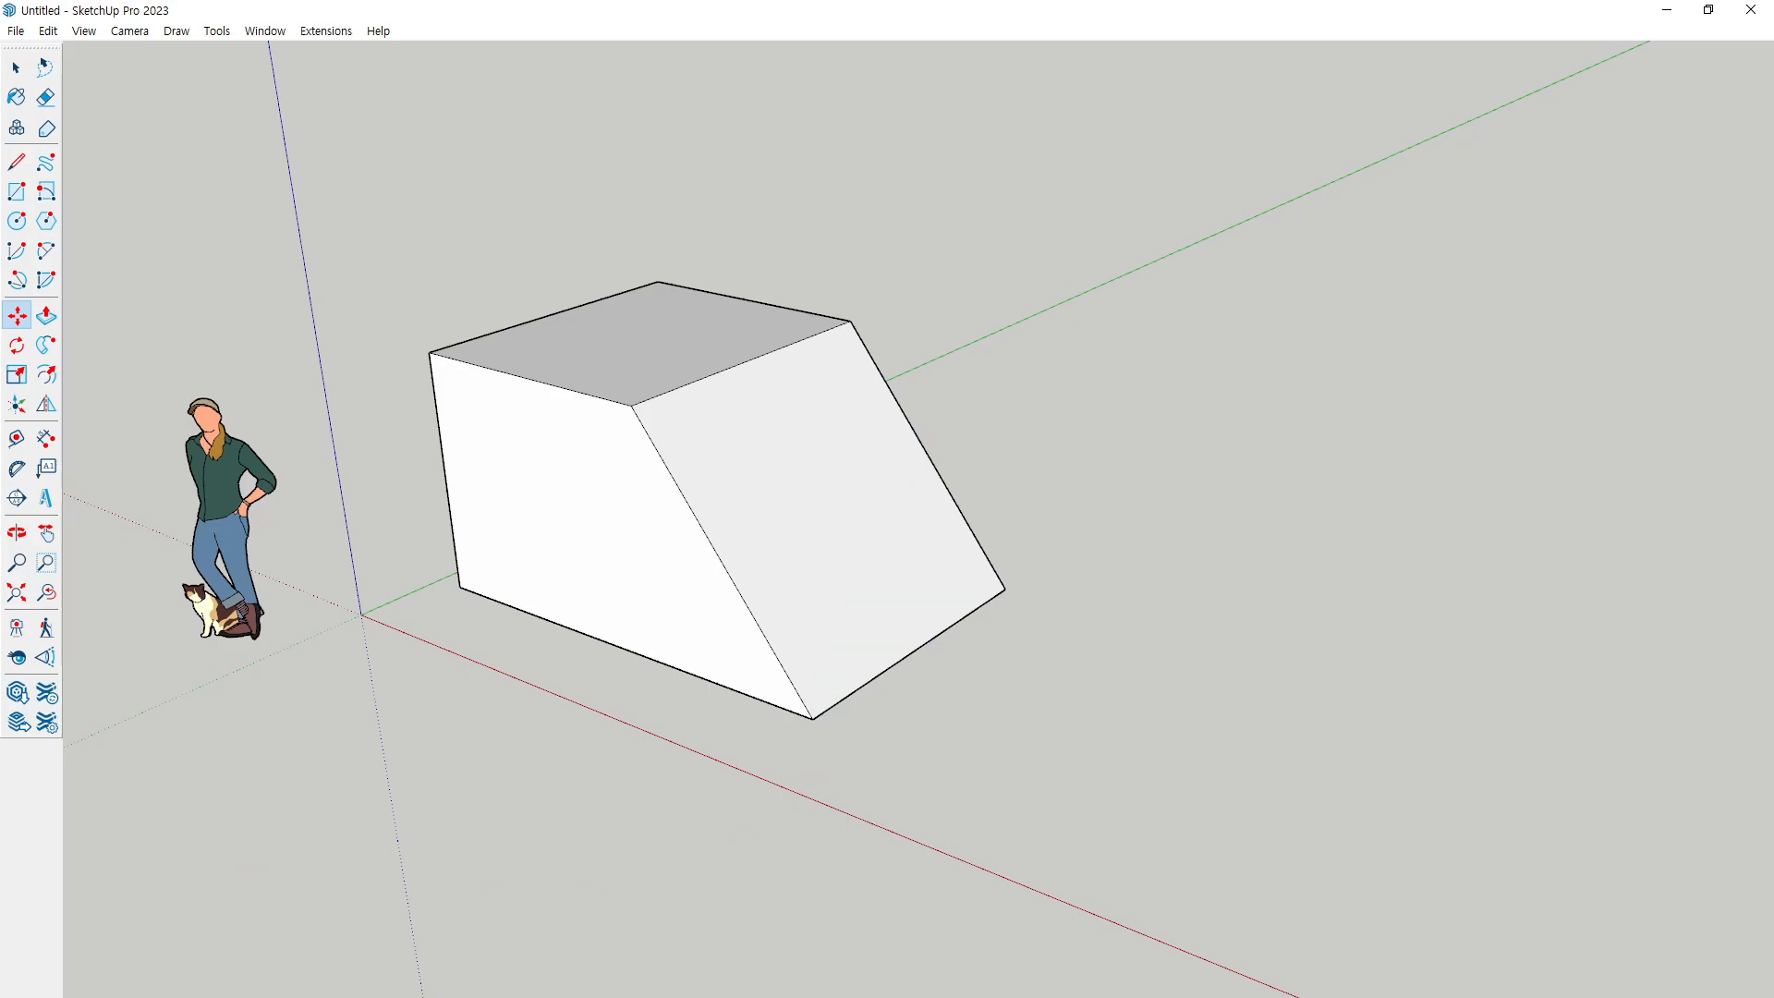
{"action": "left_click", "coordinate": [17, 161]}
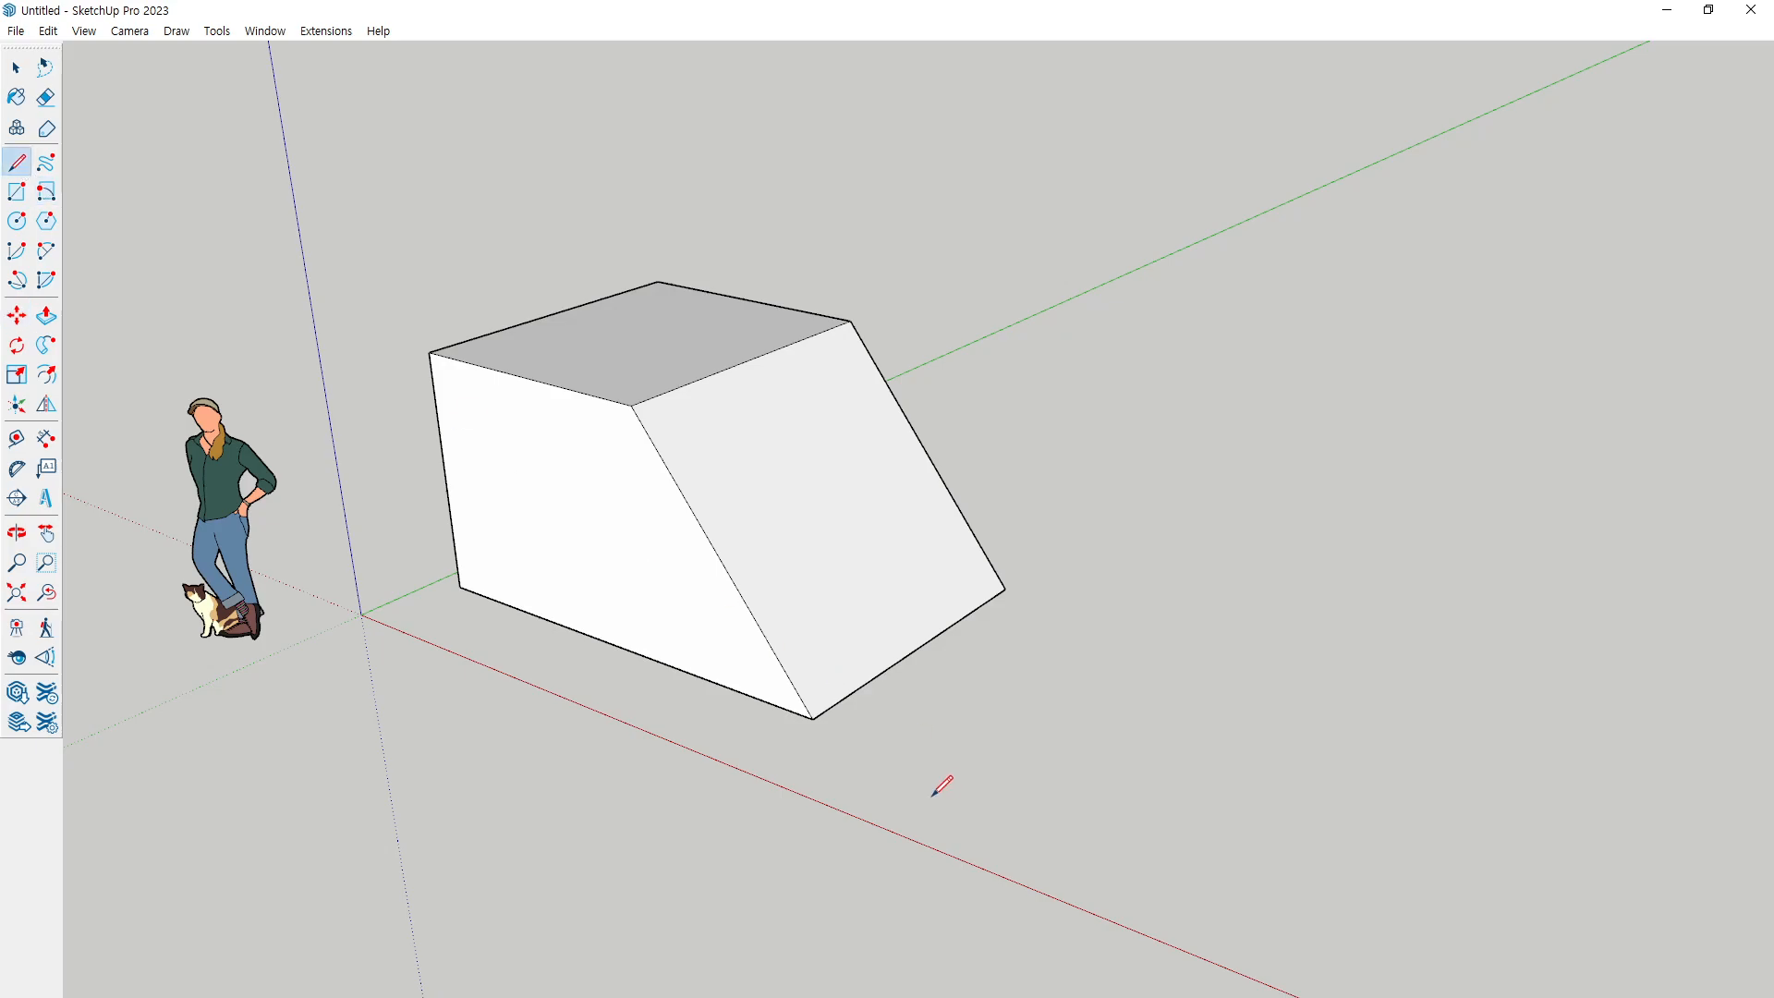
{"action": "left_click", "coordinate": [813, 717]}
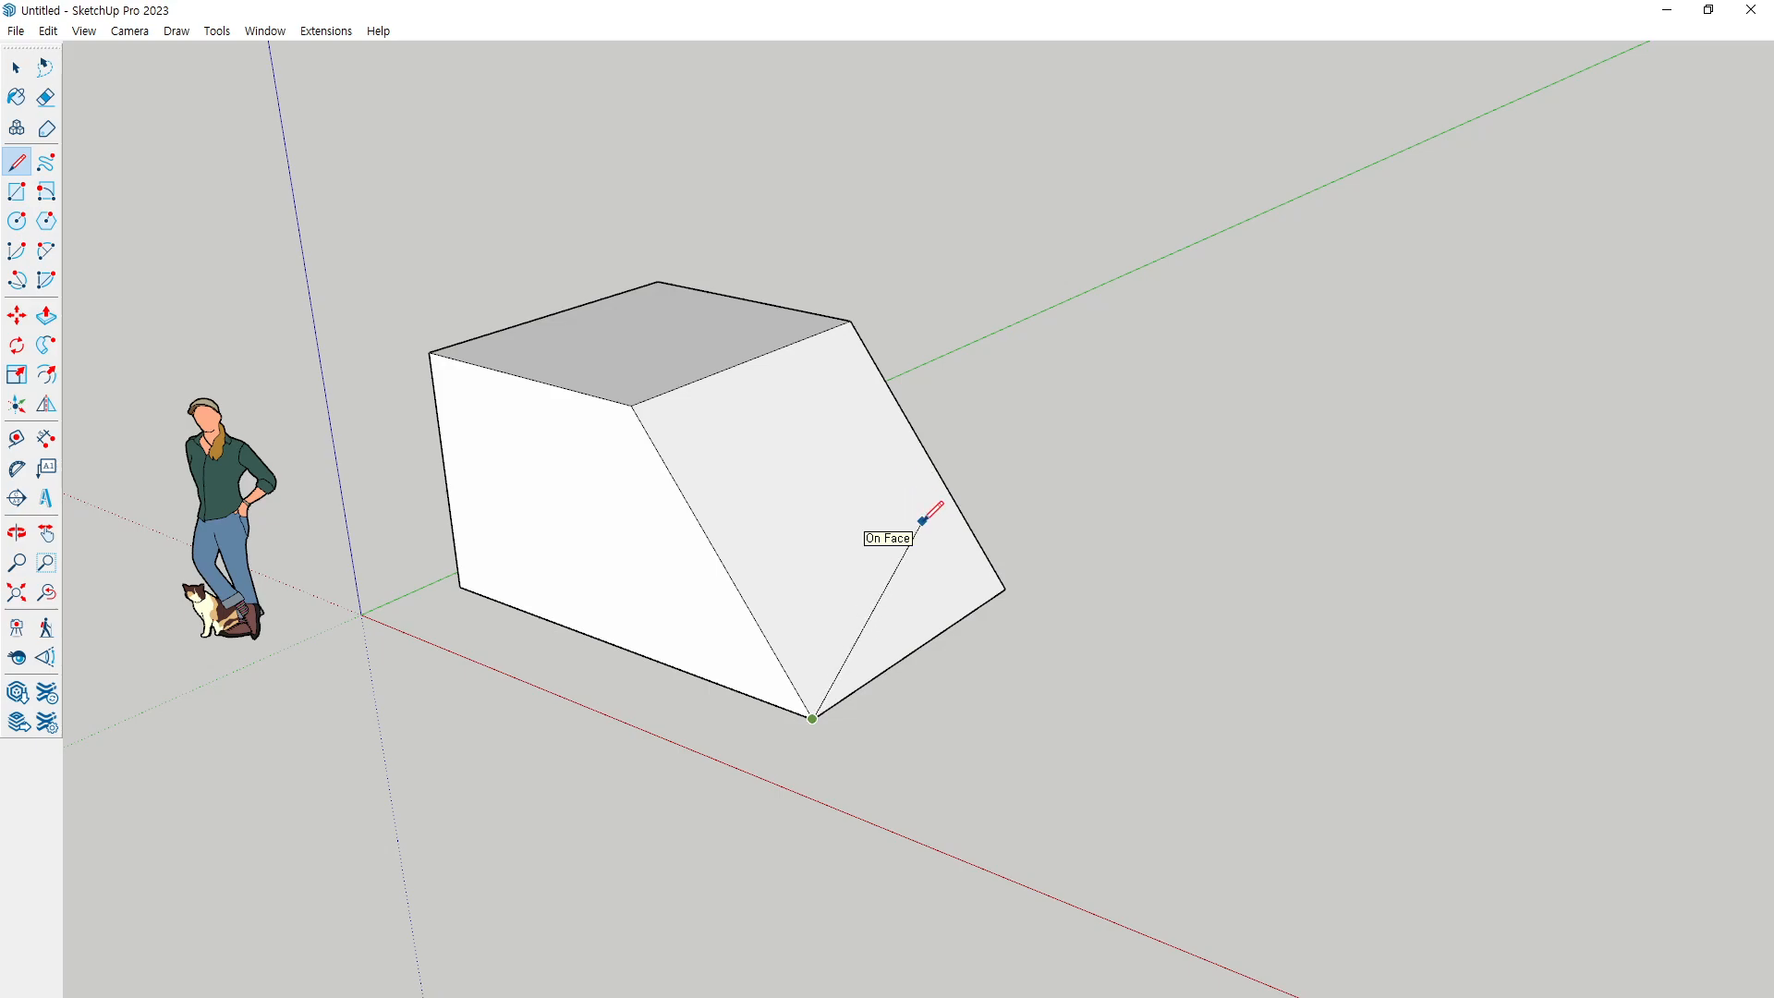
{"action": "key", "text": "Escape"}
Place an angled Protractor guide line on the sloped face, centred on its lower front corner with the bottom edge as baseline
{"action": "left_click", "coordinate": [16, 468]}
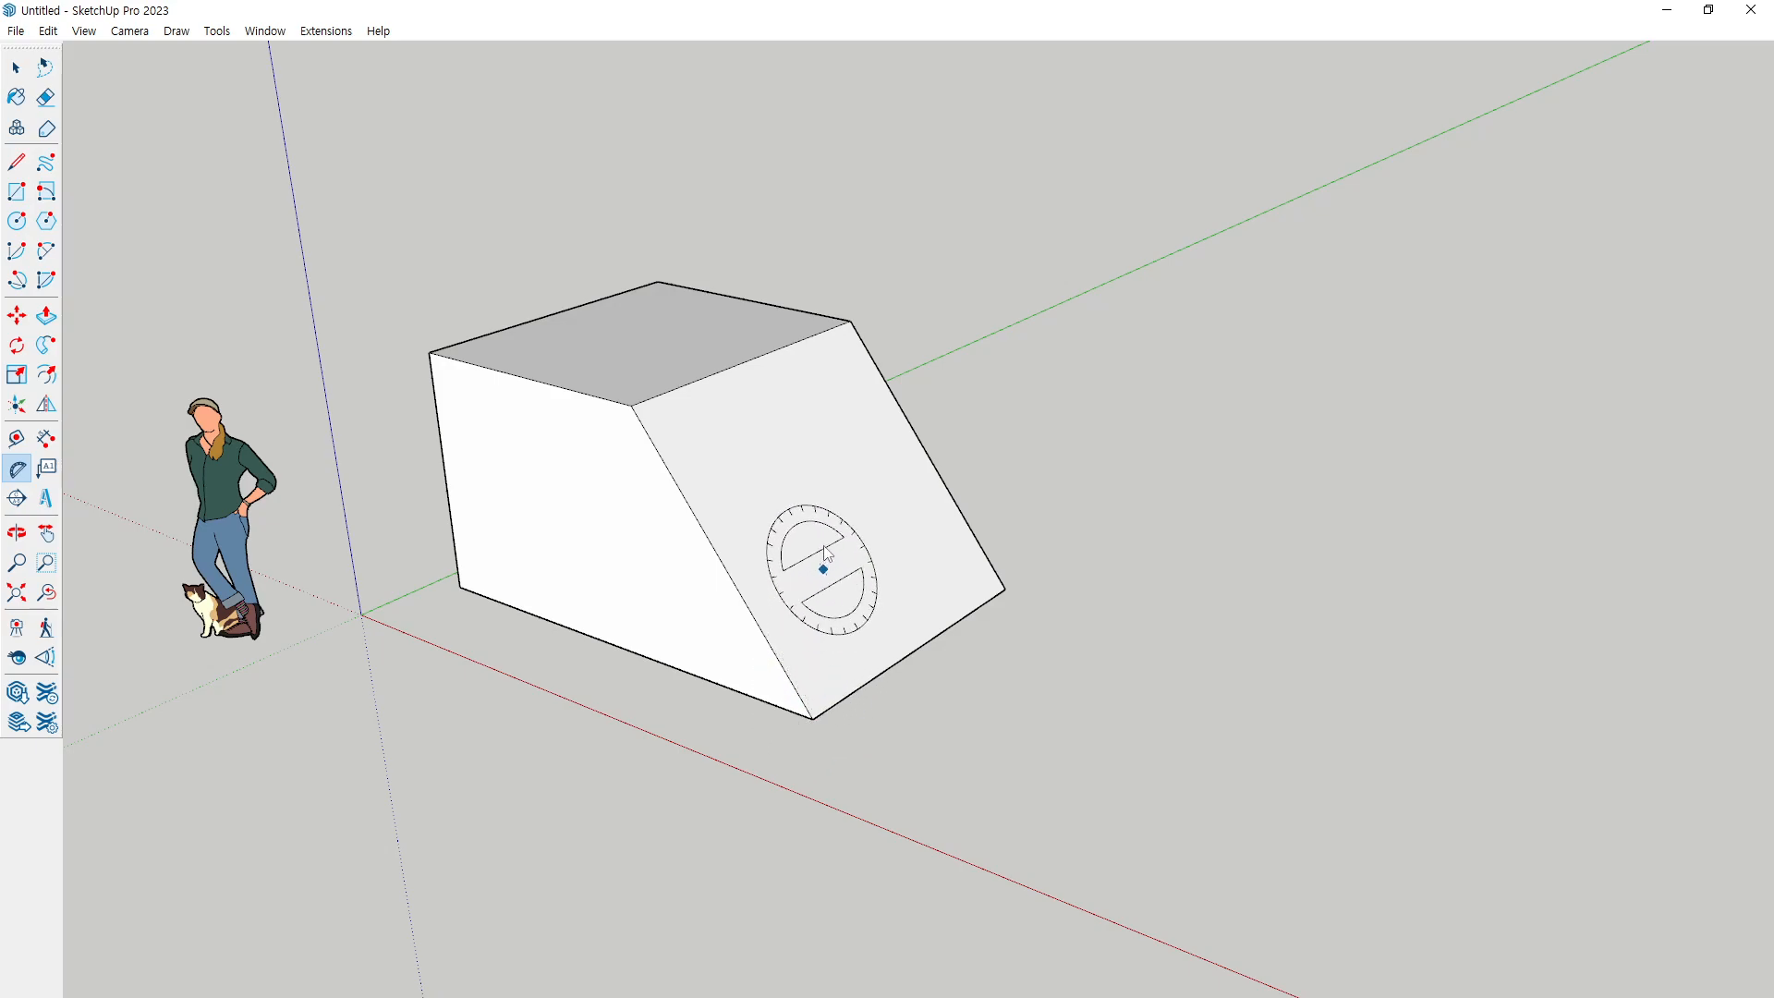
{"action": "middle_click_drag", "start_coordinate": [826, 516], "coordinate": [781, 573]}
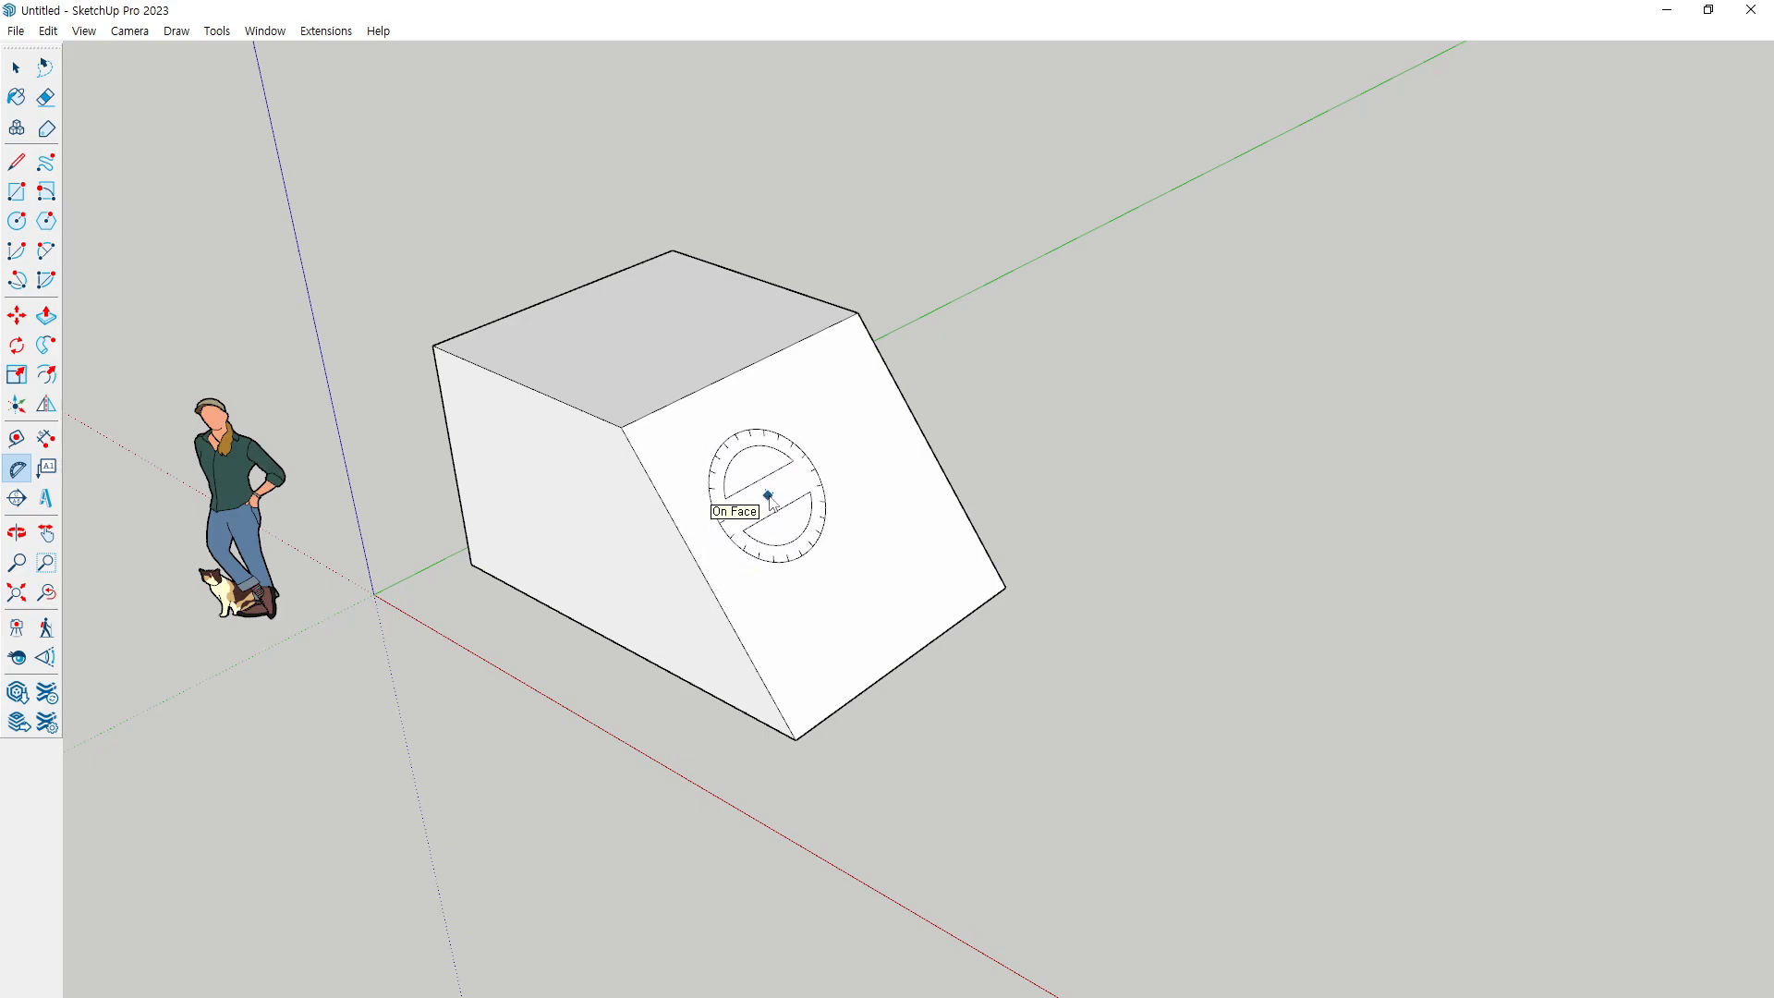
{"action": "key", "text": "shift"}
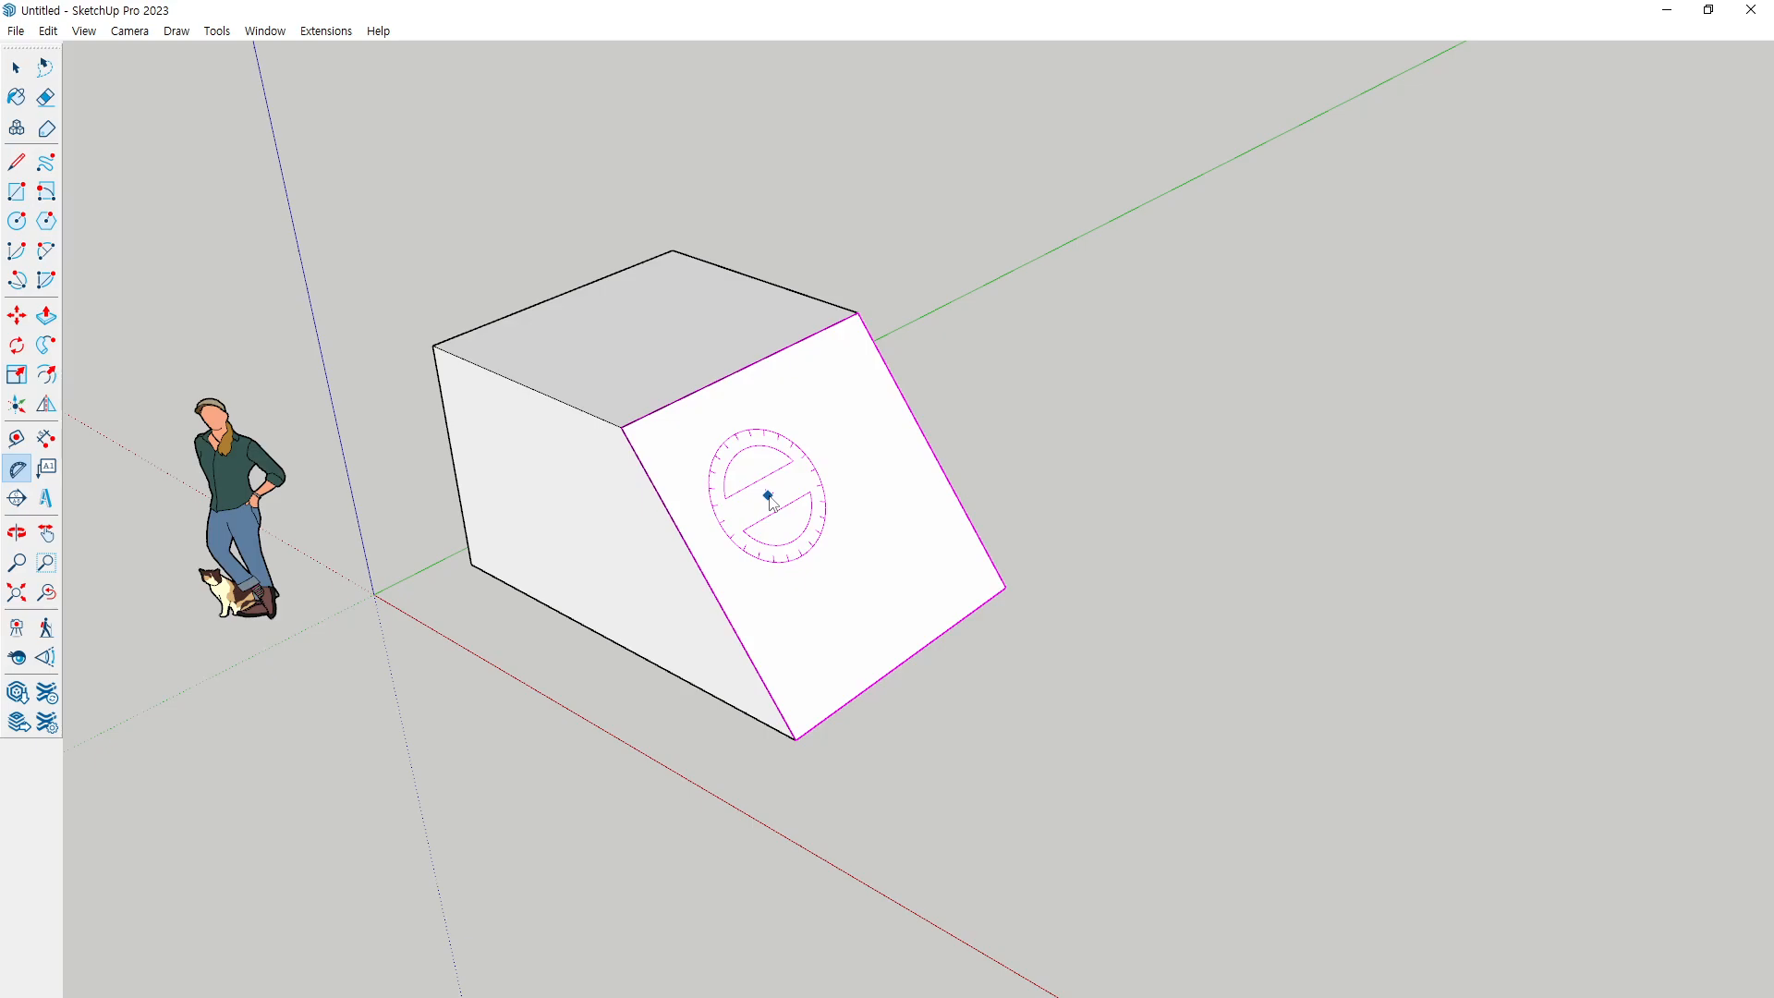
{"action": "left_click", "coordinate": [796, 739]}
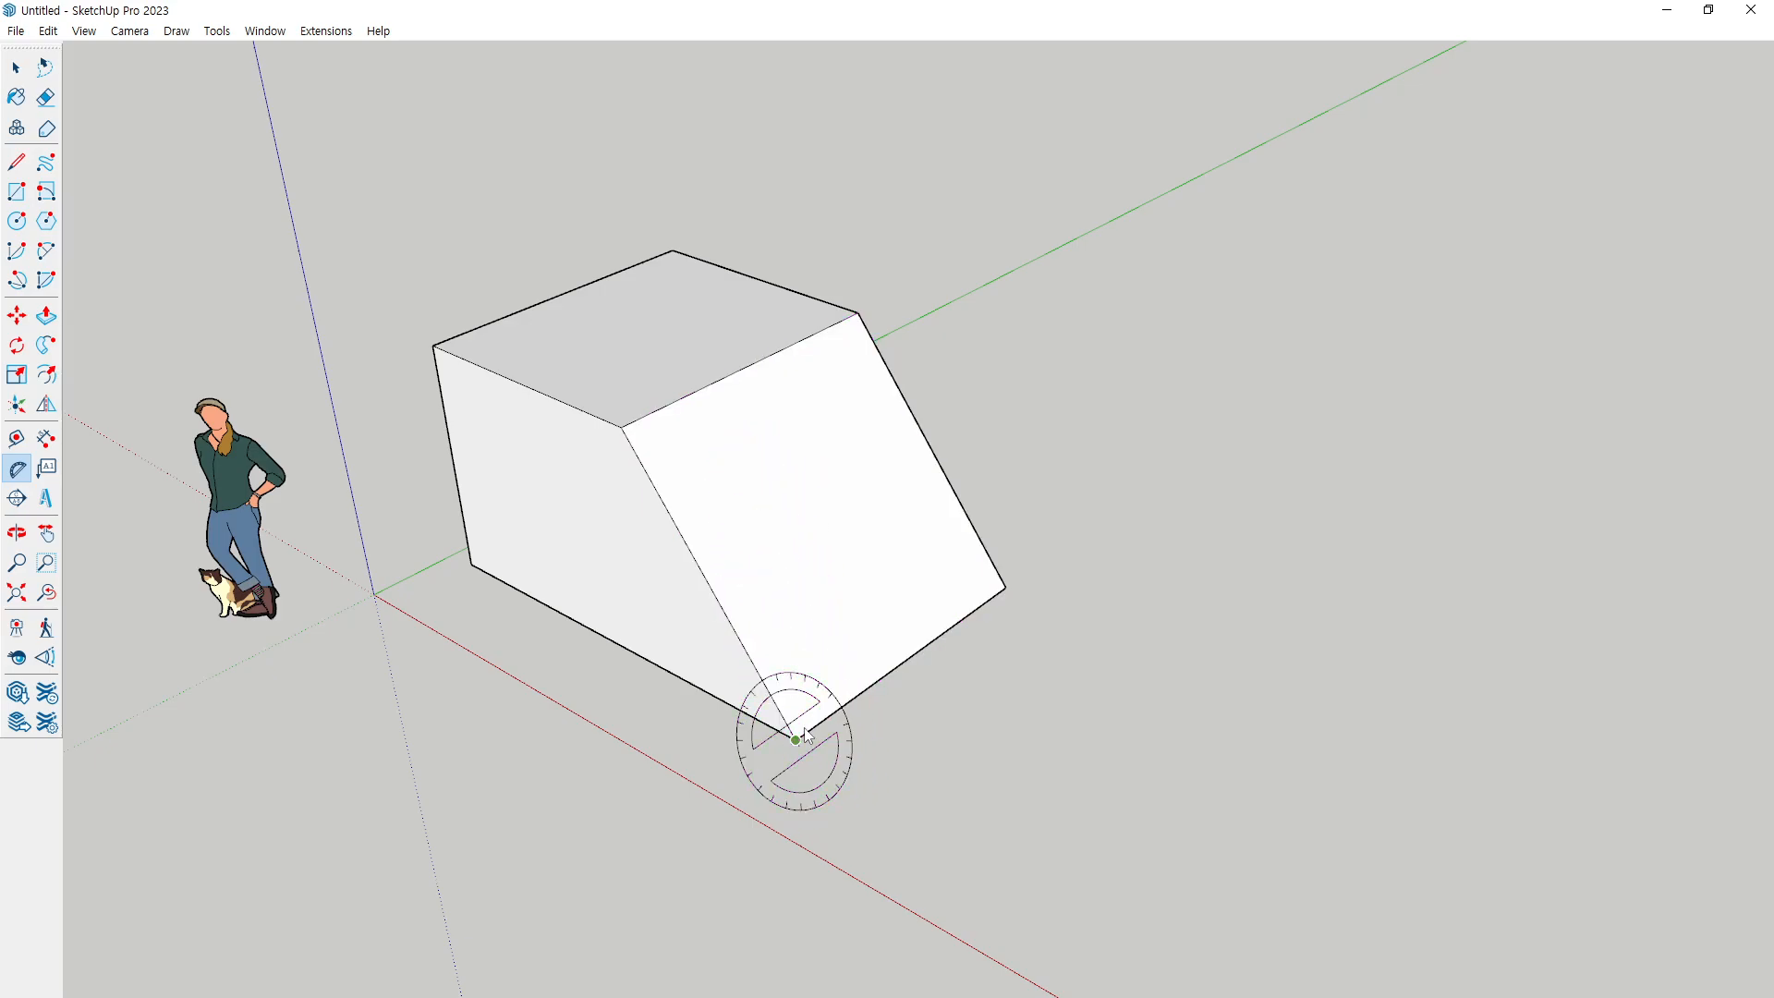
{"action": "left_click", "coordinate": [1007, 586]}
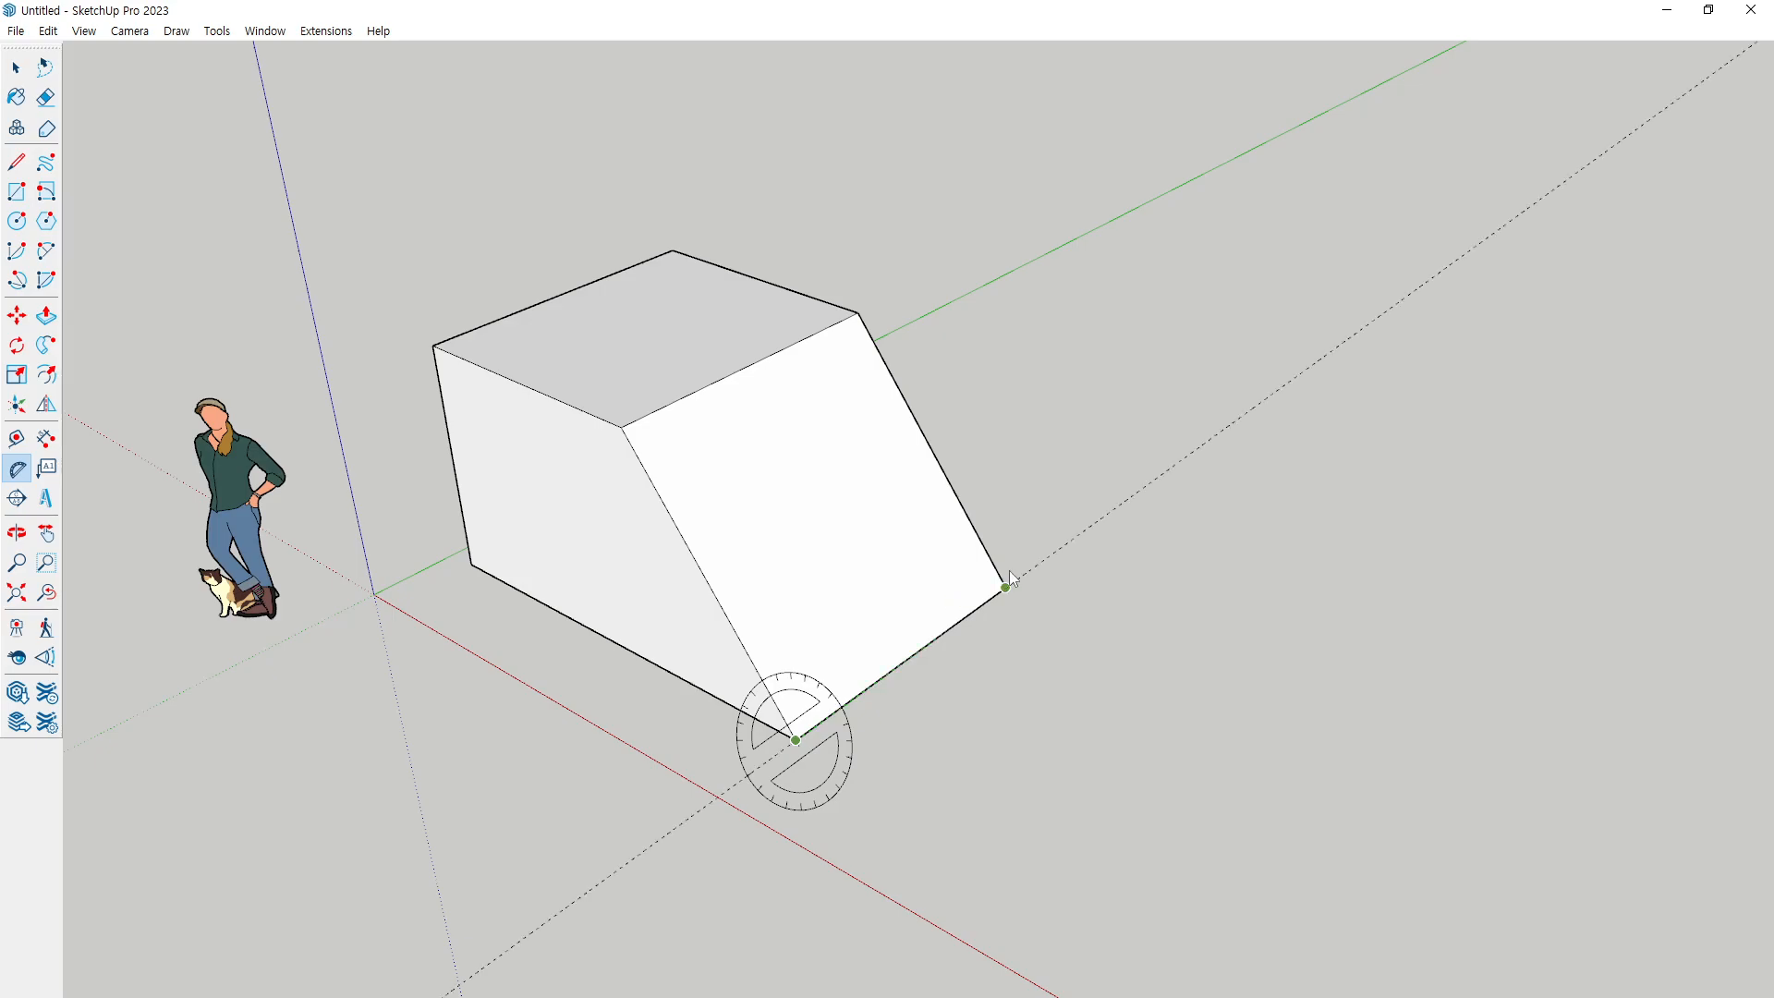
{"action": "left_click", "coordinate": [961, 457]}
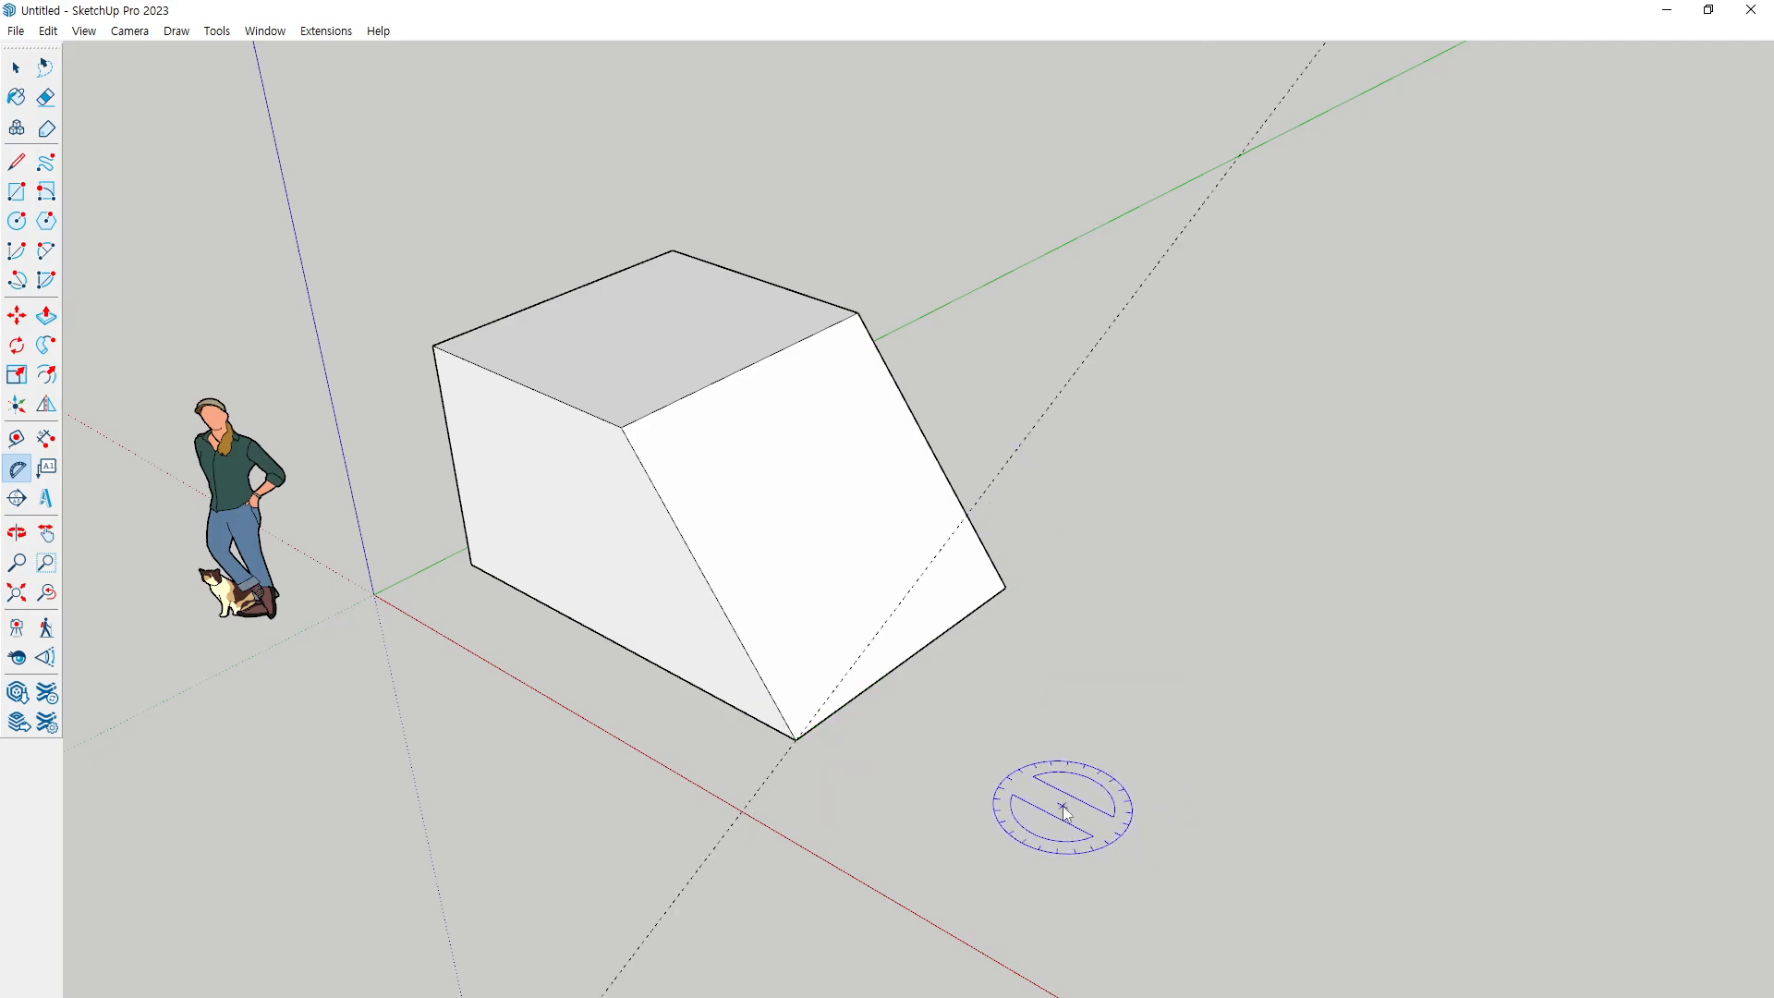
{"action": "key", "text": "space"}
Draw a line along the guide from the sloped face's lower front corner to its far side edge
{"action": "middle_click_drag", "start_coordinate": [1101, 709], "coordinate": [1045, 752]}
{"action": "key", "text": "l"}
{"action": "left_click", "coordinate": [775, 743]}
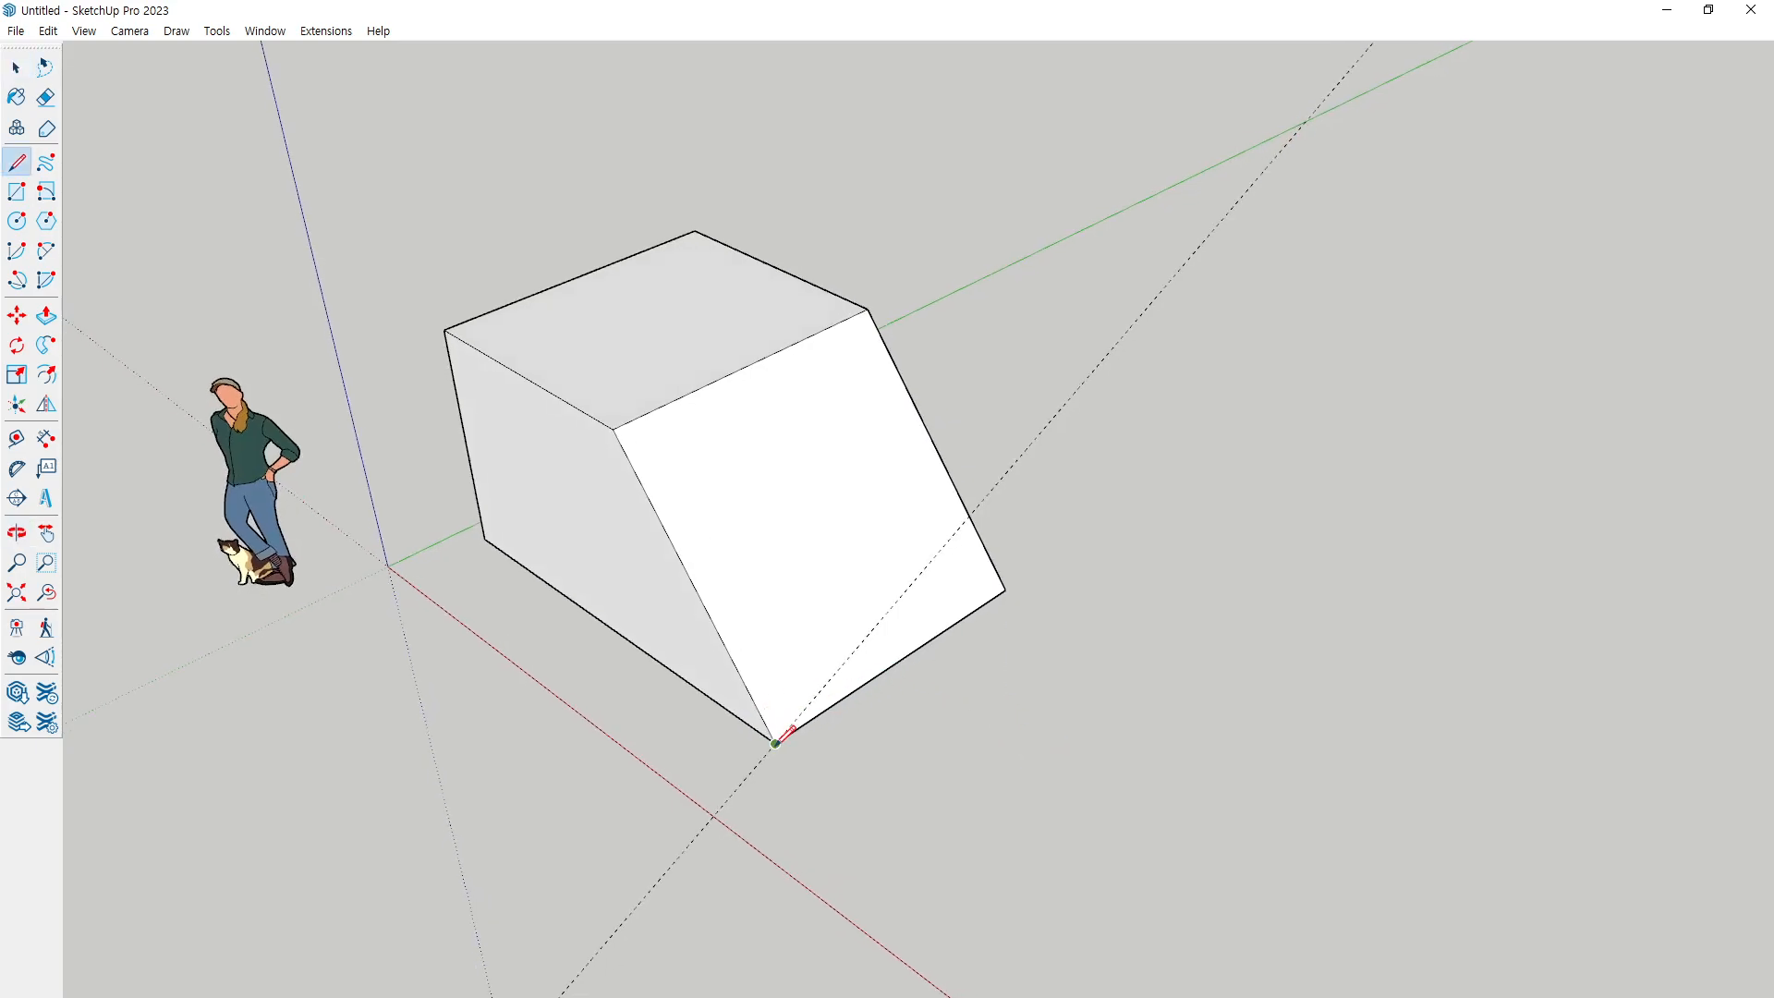
{"action": "left_click", "coordinate": [968, 513]}
Erase the guide line crossing the sloped face, keeping the drawn edge
{"action": "key", "text": "e"}
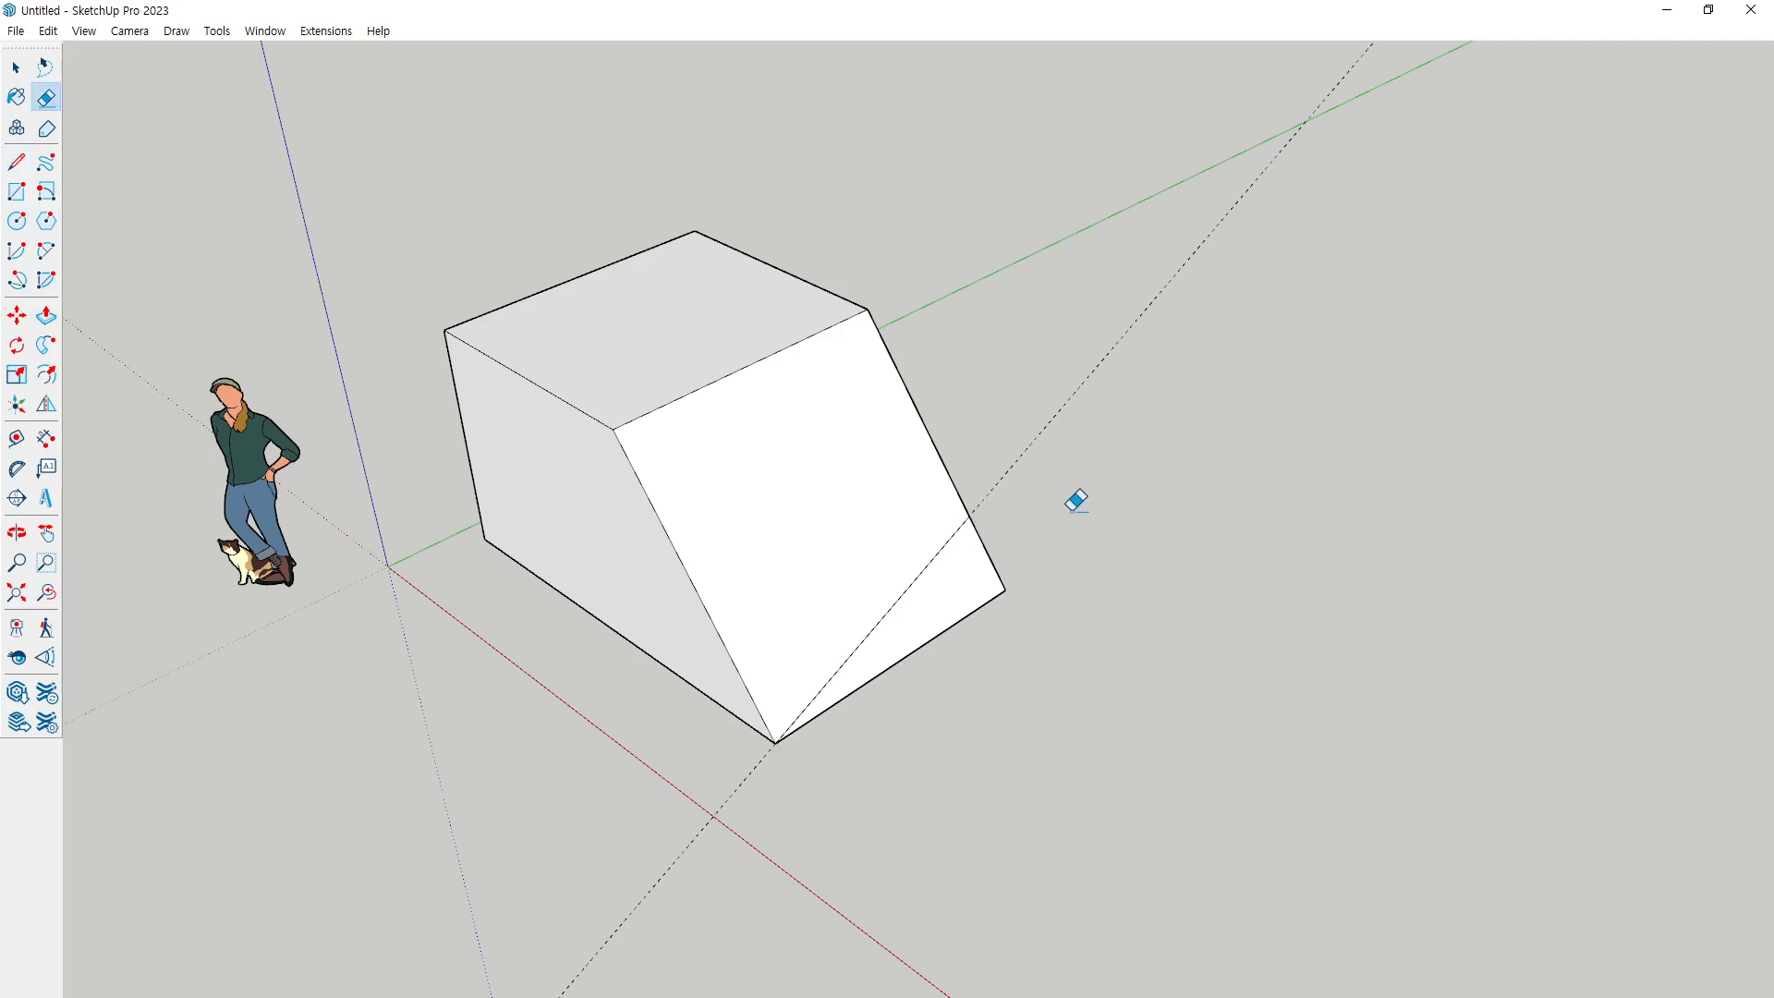
{"action": "key", "text": "o"}
{"action": "left_click_drag", "start_coordinate": [1089, 554], "coordinate": [1100, 557]}
{"action": "key", "text": "e"}
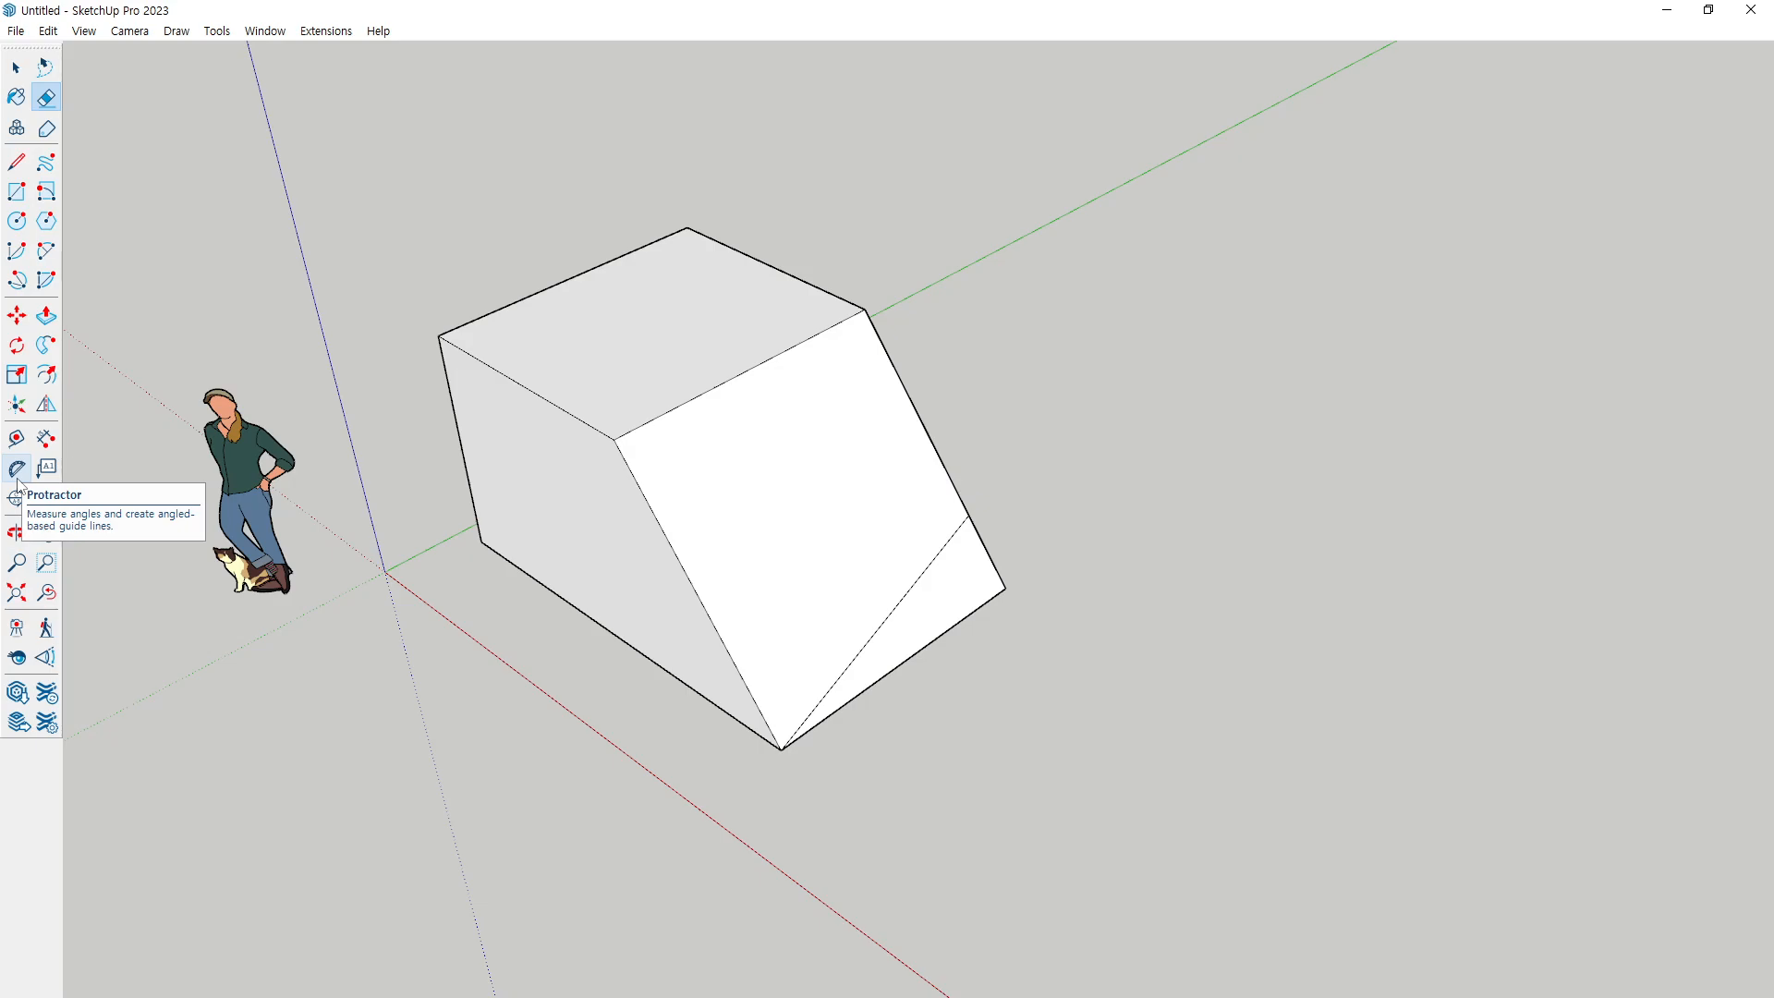
{"action": "middle_click_drag", "start_coordinate": [646, 586], "coordinate": [646, 601]}
{"action": "middle_click_drag", "start_coordinate": [784, 631], "coordinate": [752, 634]}
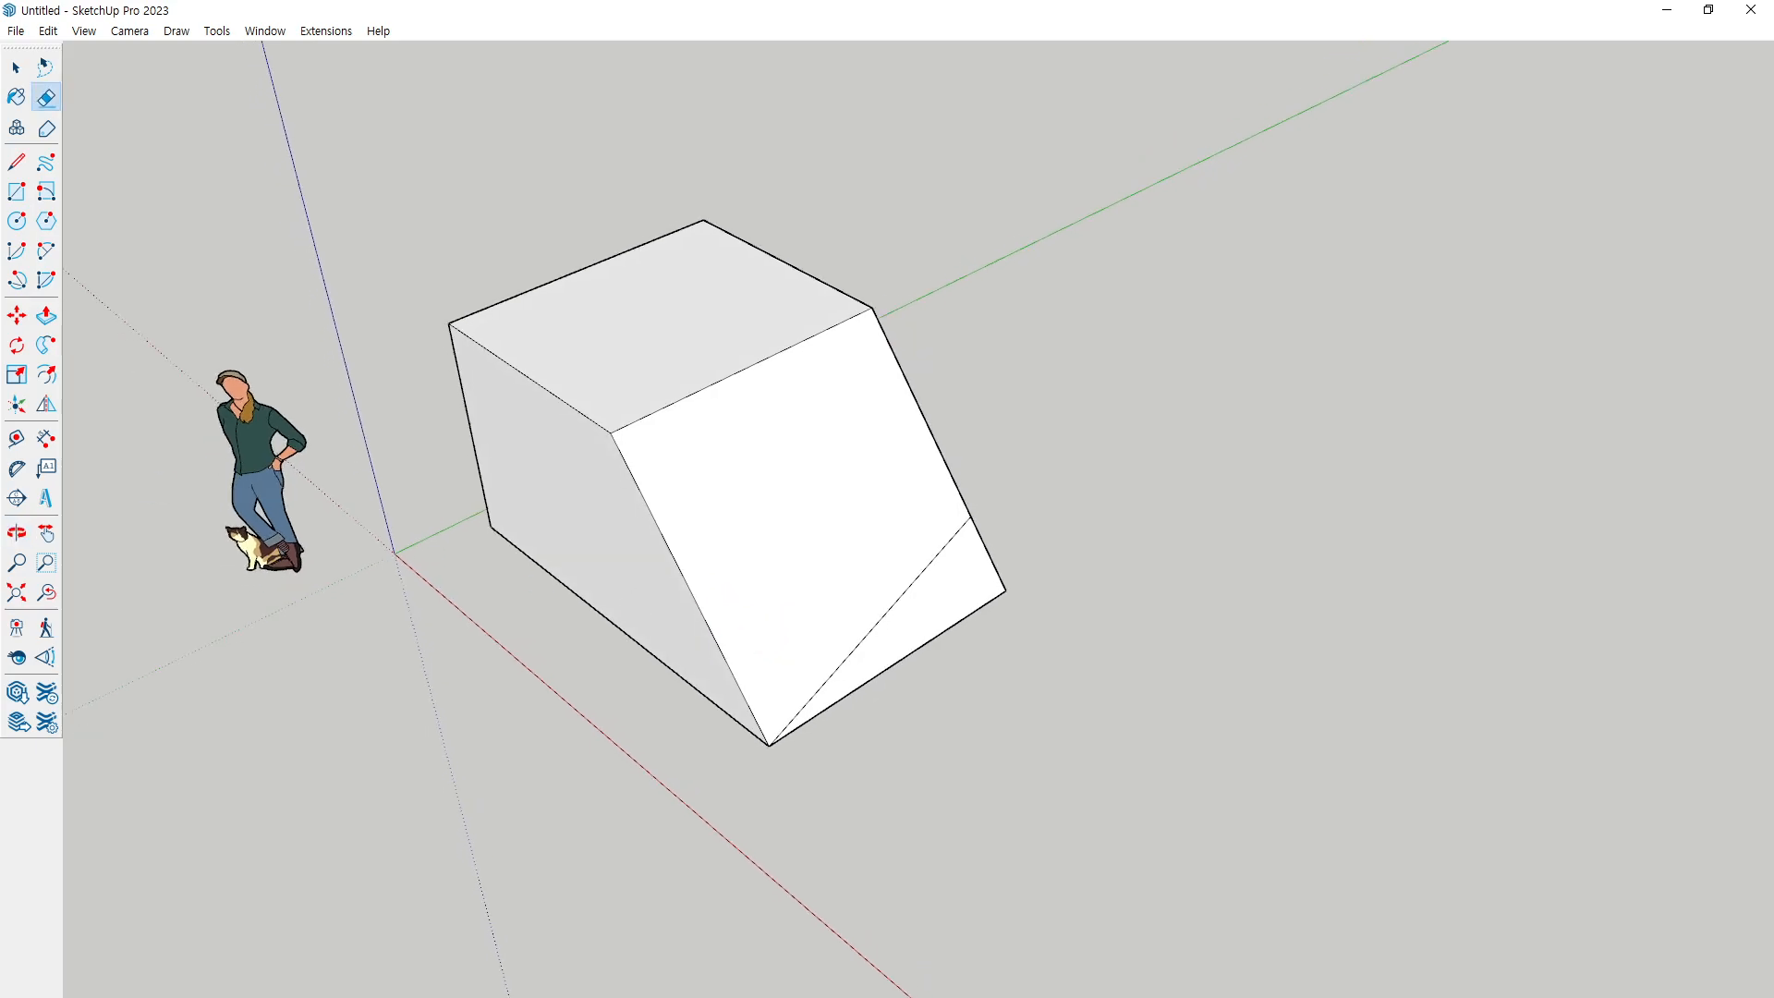
{"action": "mouse_move", "coordinate": [994, 622]}
{"action": "middle_mouse_down"}
{"action": "mouse_move", "coordinate": [915, 574]}
{"action": "mouse_move", "coordinate": [1053, 566]}
{"action": "middle_mouse_up"}
{"action": "scroll", "coordinate": [982, 527], "scroll_direction": "up", "scroll_amount": 2}
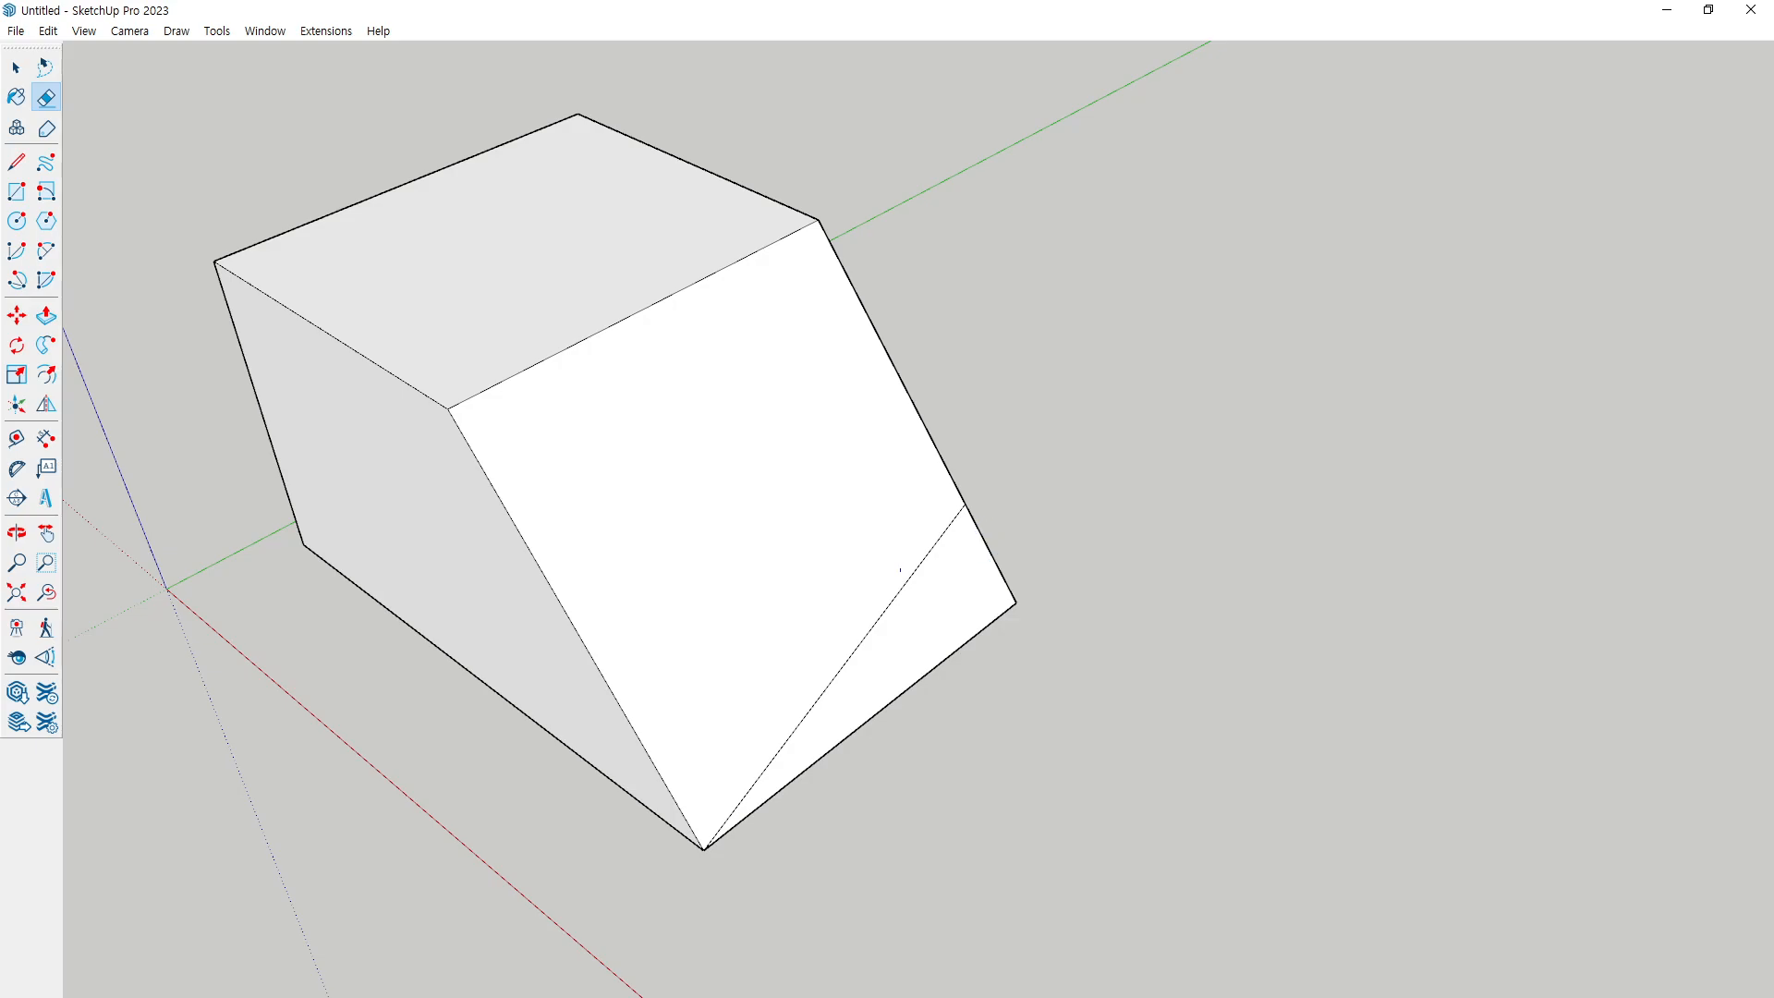
{"action": "mouse_move", "coordinate": [996, 523]}
{"action": "left_mouse_down"}
{"action": "mouse_move", "coordinate": [948, 519]}
{"action": "mouse_move", "coordinate": [998, 527]}
{"action": "mouse_move", "coordinate": [975, 548]}
{"action": "left_mouse_up"}
{"action": "mouse_move", "coordinate": [914, 667]}
{"action": "left_mouse_down"}
{"action": "mouse_move", "coordinate": [919, 684]}
{"action": "mouse_move", "coordinate": [881, 626]}
{"action": "left_mouse_up"}
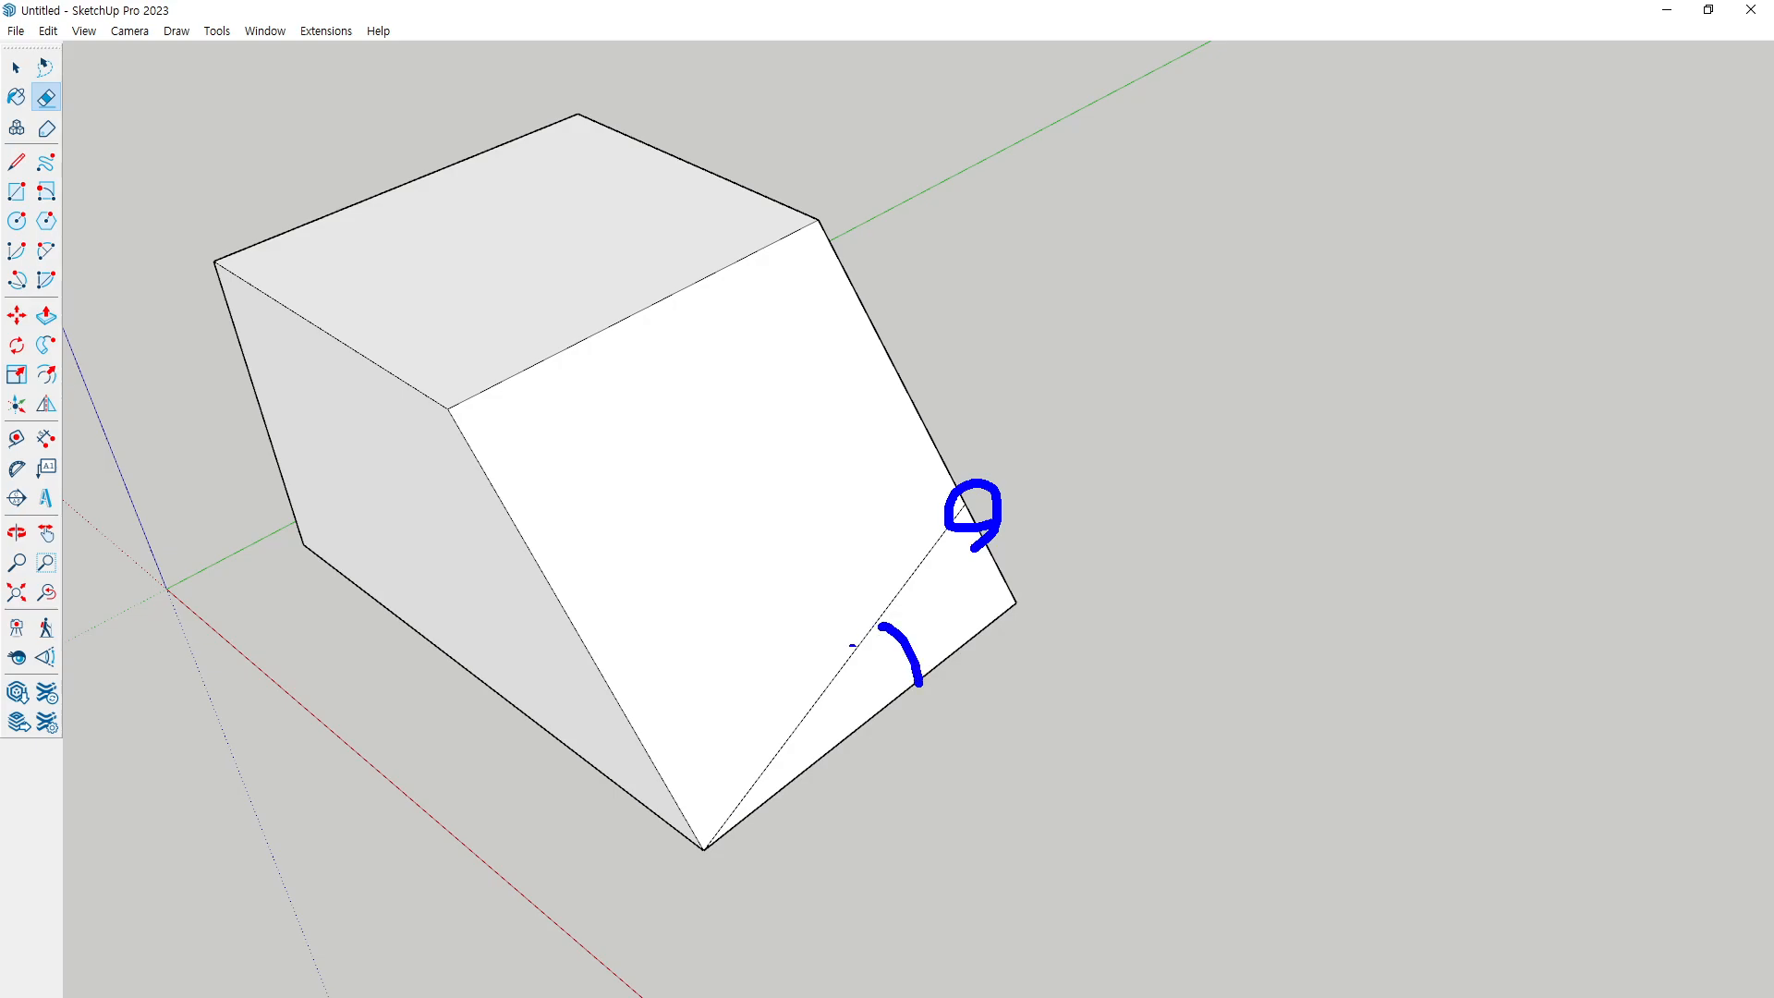
{"action": "left_click_drag", "start_coordinate": [703, 846], "coordinate": [1019, 437]}
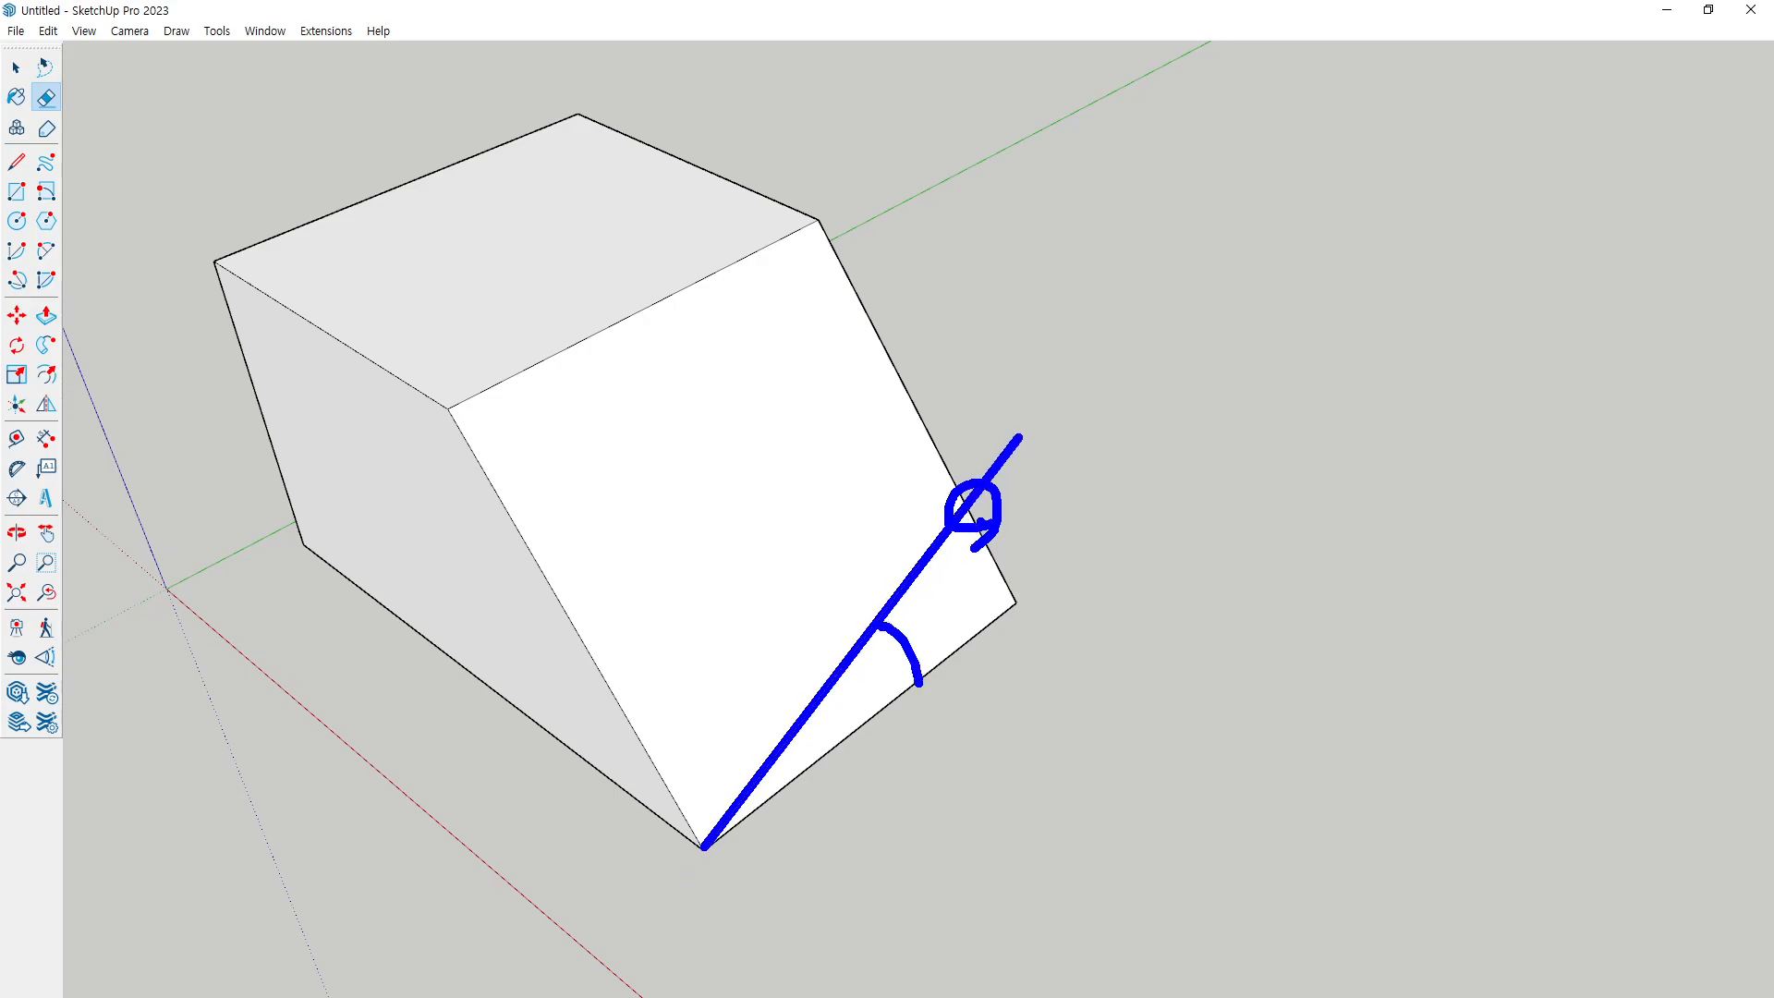
{"action": "mouse_move", "coordinate": [968, 534]}
{"action": "left_mouse_down"}
{"action": "mouse_move", "coordinate": [919, 514]}
{"action": "mouse_move", "coordinate": [975, 504]}
{"action": "left_mouse_up"}
{"action": "left_click_drag", "start_coordinate": [1049, 193], "coordinate": [1509, 351]}
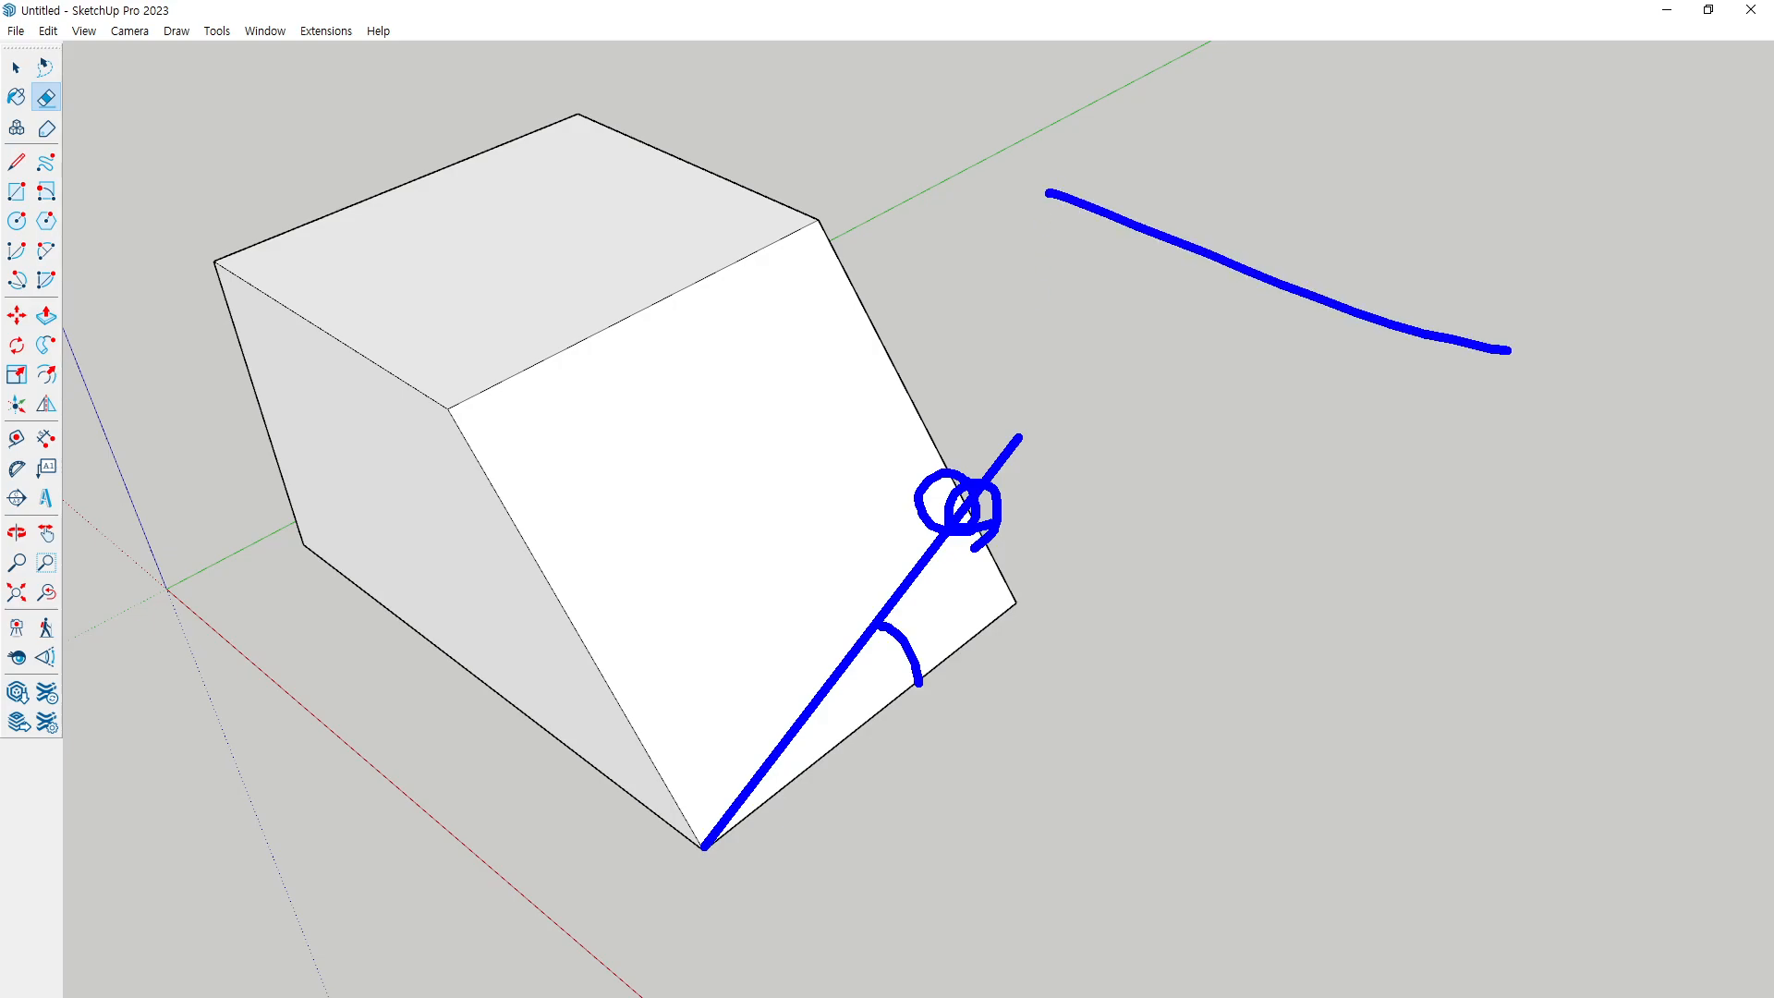
{"action": "left_click_drag", "start_coordinate": [1305, 148], "coordinate": [943, 362]}
{"action": "mouse_move", "coordinate": [1157, 246]}
{"action": "left_mouse_down"}
{"action": "mouse_move", "coordinate": [1105, 224]}
{"action": "mouse_move", "coordinate": [1148, 269]}
{"action": "left_mouse_up"}
{"action": "left_click_drag", "start_coordinate": [1429, 214], "coordinate": [1142, 449]}
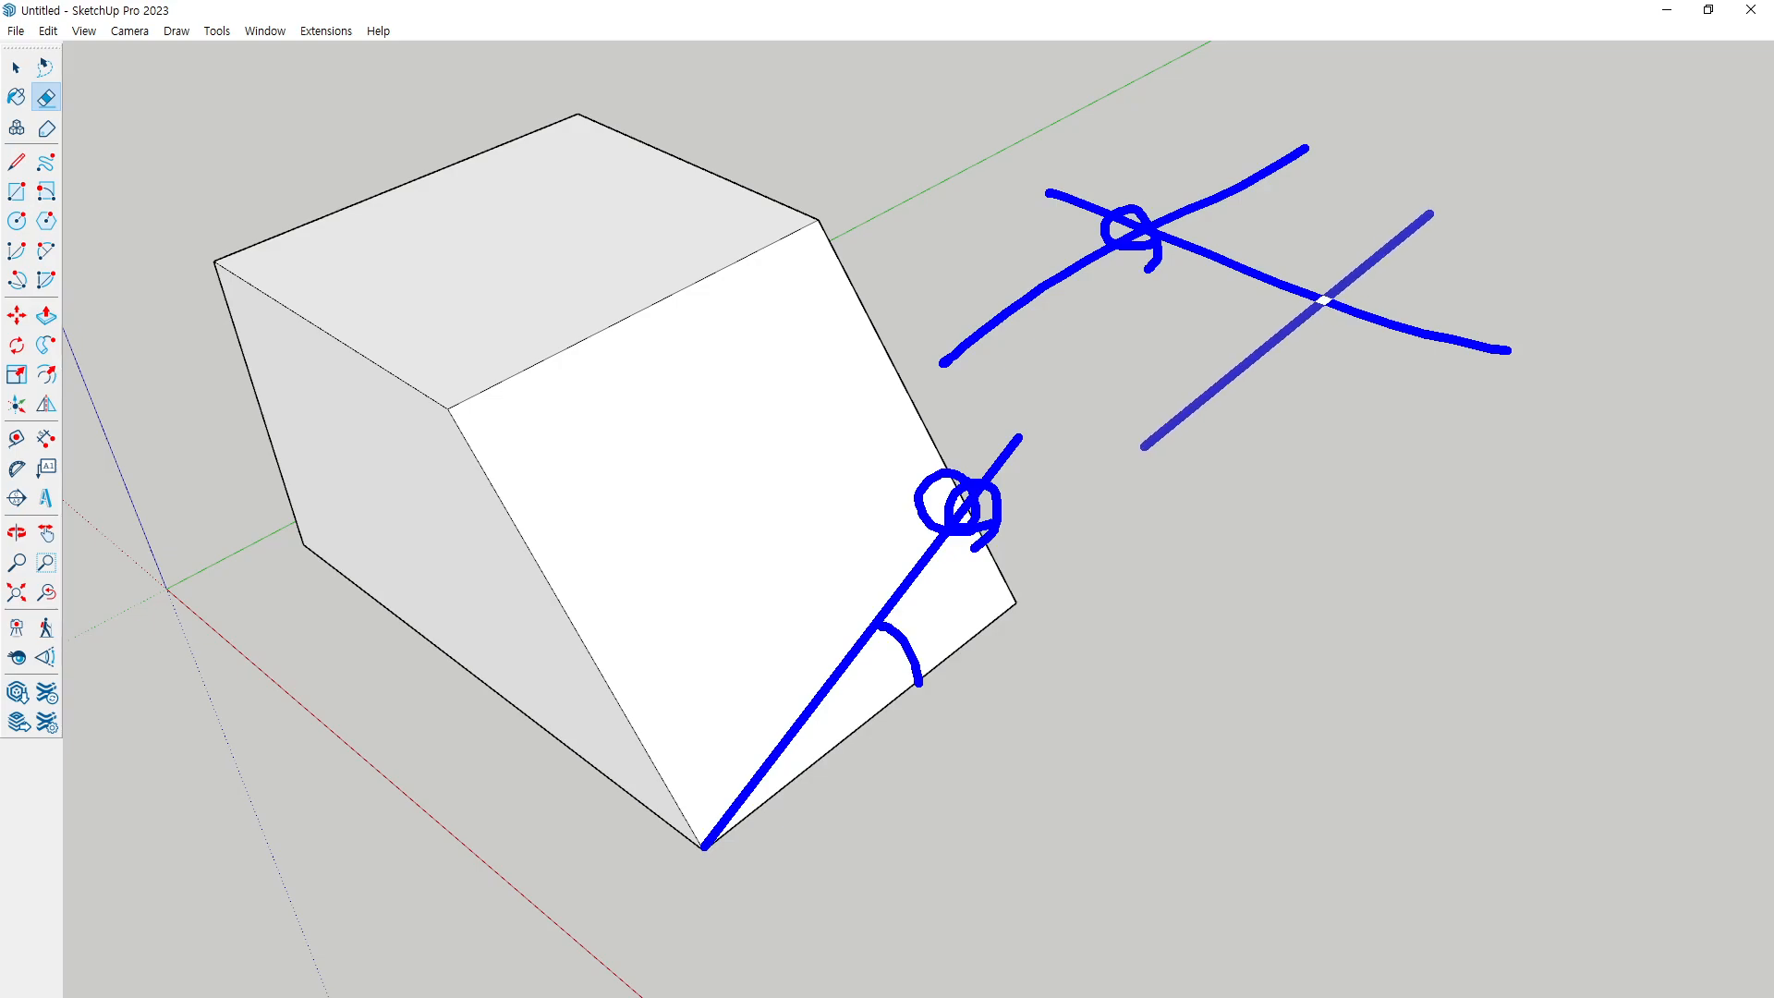
{"action": "left_click_drag", "start_coordinate": [961, 282], "coordinate": [1271, 447]}
{"action": "left_click_drag", "start_coordinate": [1176, 403], "coordinate": [1198, 381]}
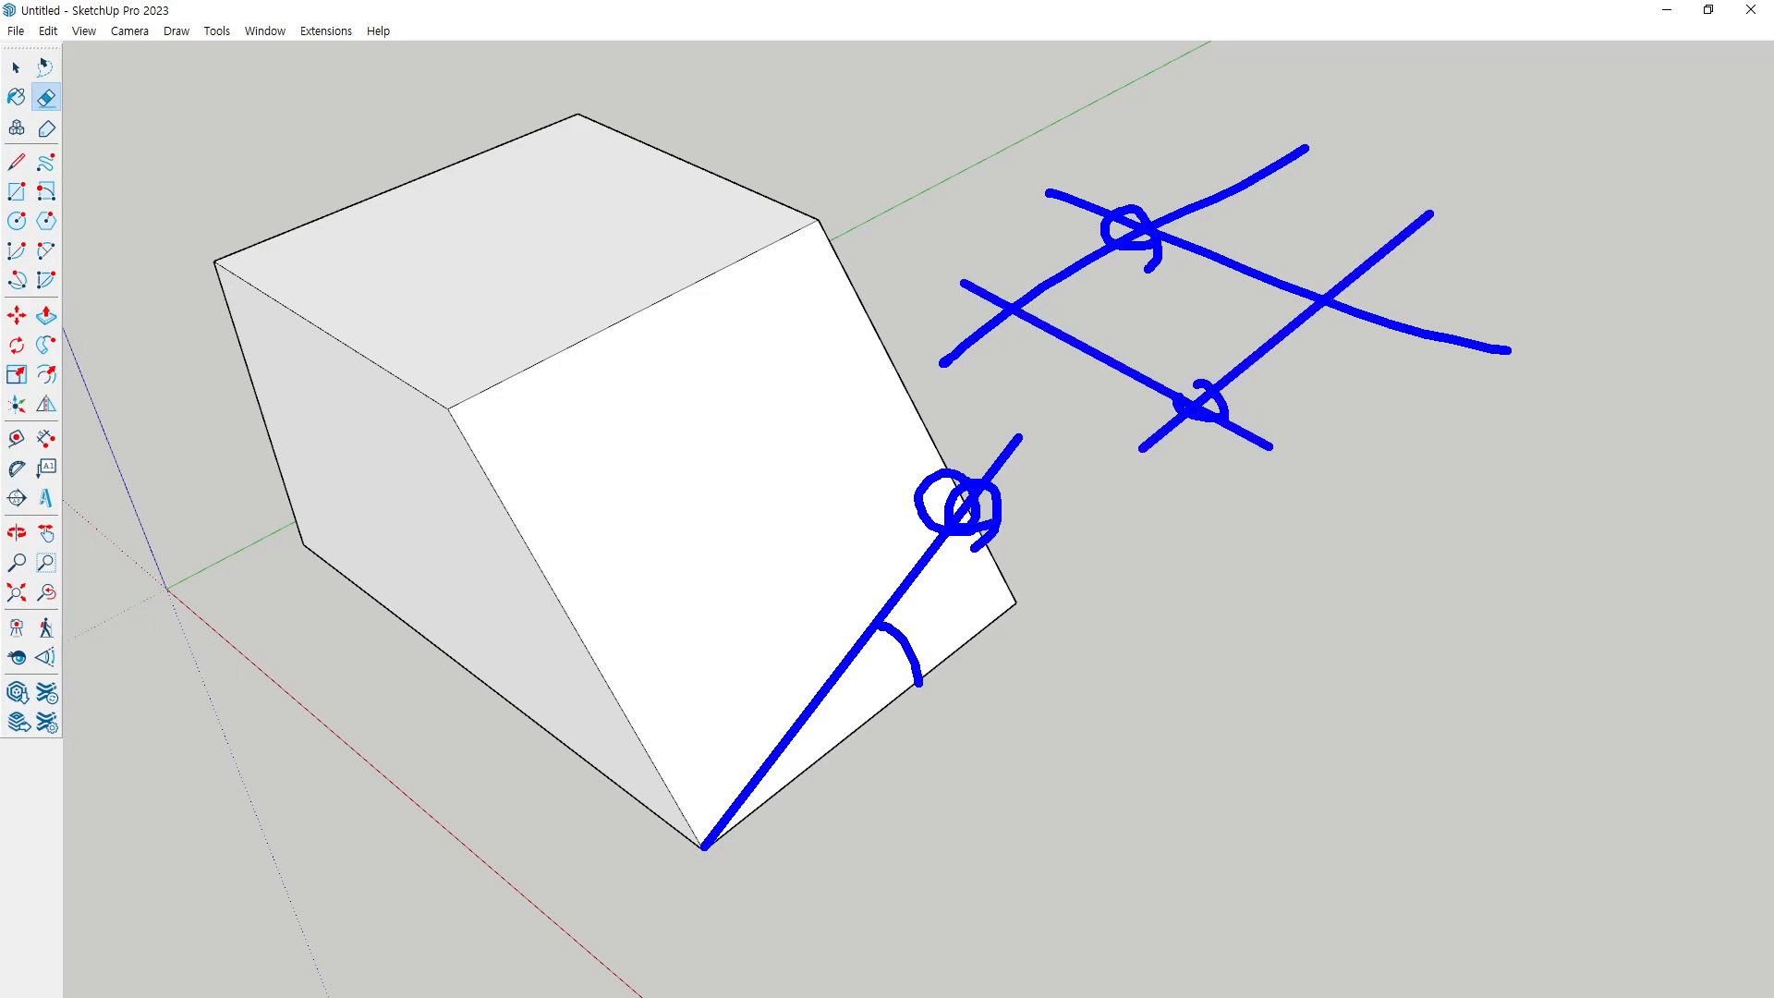
{"action": "mouse_move", "coordinate": [983, 303]}
{"action": "left_mouse_down"}
{"action": "mouse_move", "coordinate": [981, 324]}
{"action": "mouse_move", "coordinate": [1004, 290]}
{"action": "left_mouse_up"}
{"action": "left_click_drag", "start_coordinate": [1313, 286], "coordinate": [1331, 287]}
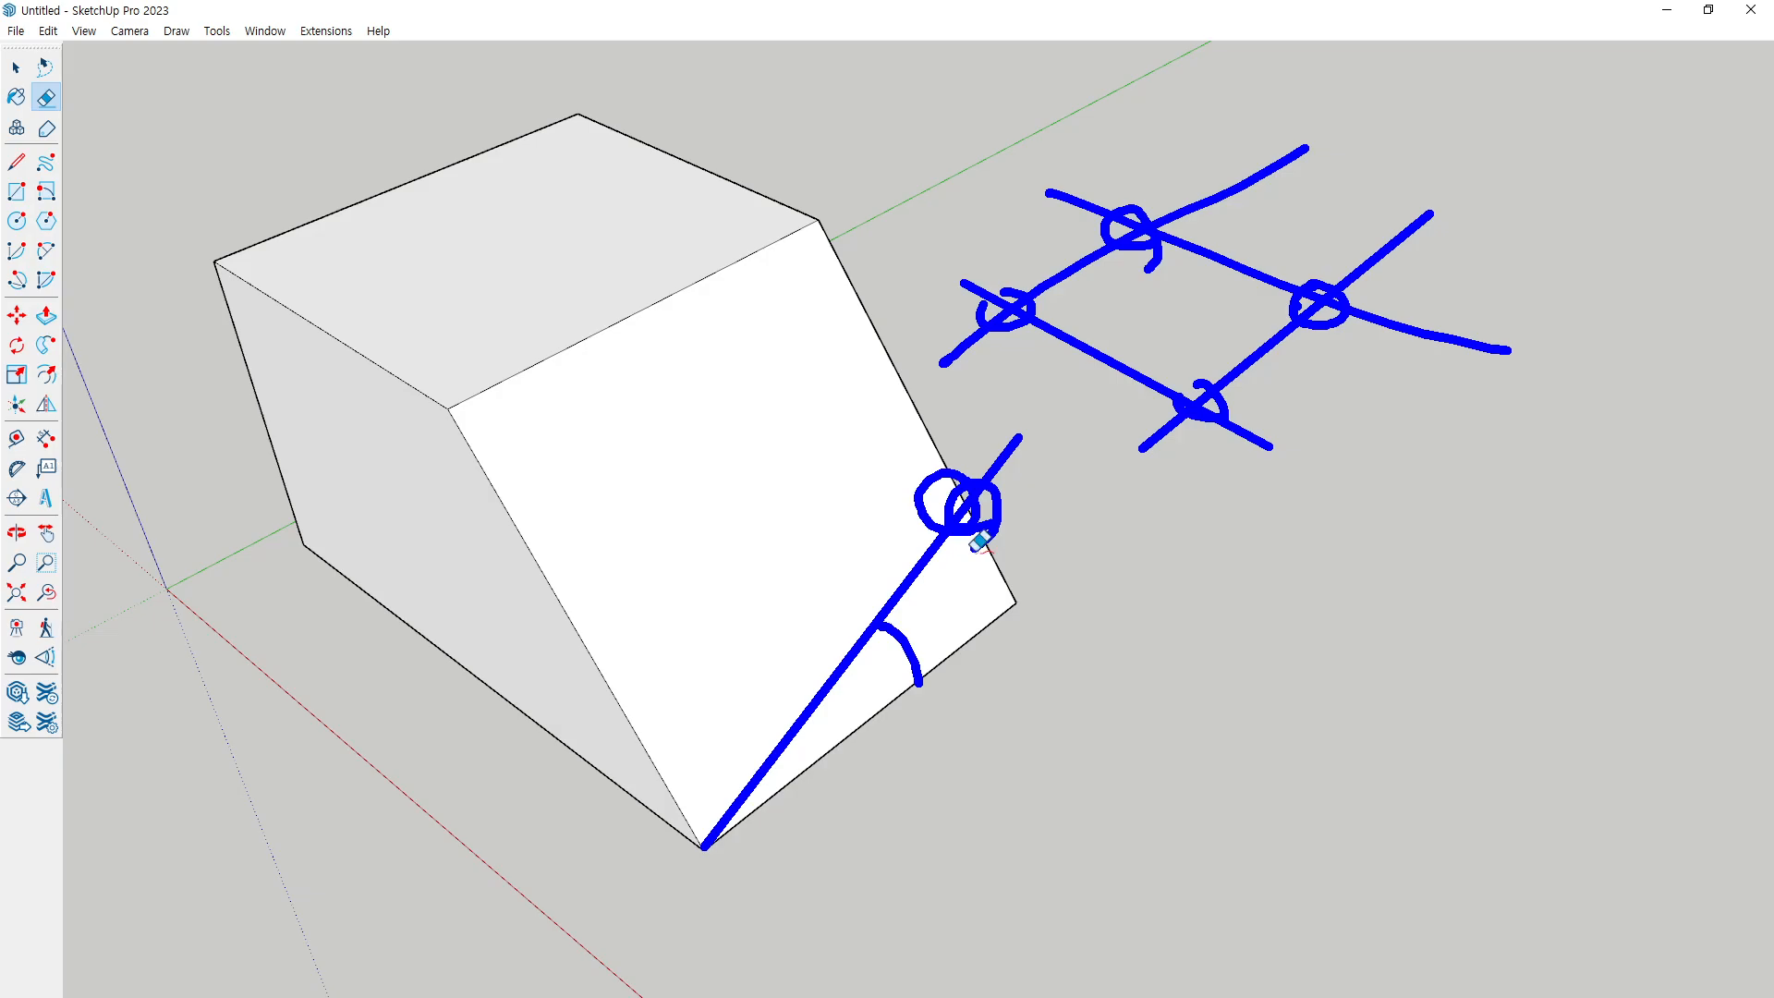
{"action": "key", "text": "Escape"}
{"action": "middle_click_drag", "start_coordinate": [597, 646], "coordinate": [939, 416]}
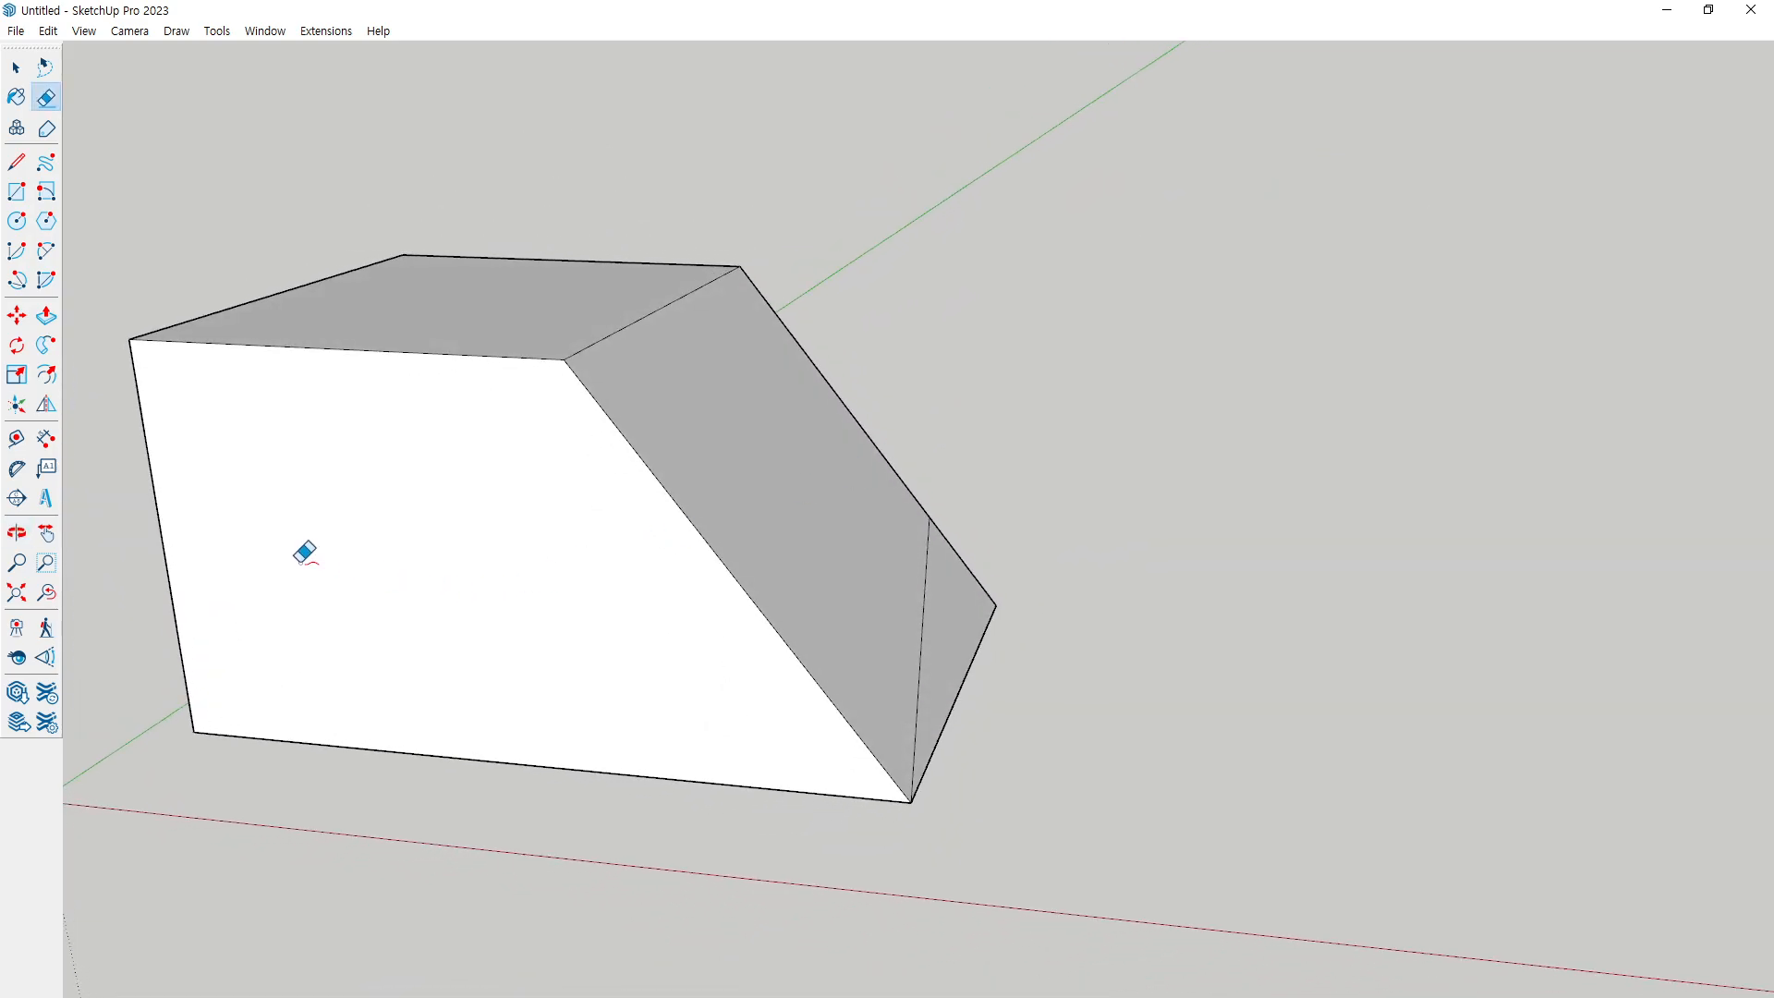
{"action": "key", "text": "ctrl+2"}
{"action": "left_click_drag", "start_coordinate": [160, 531], "coordinate": [308, 534]}
{"action": "left_click_drag", "start_coordinate": [309, 301], "coordinate": [301, 814]}
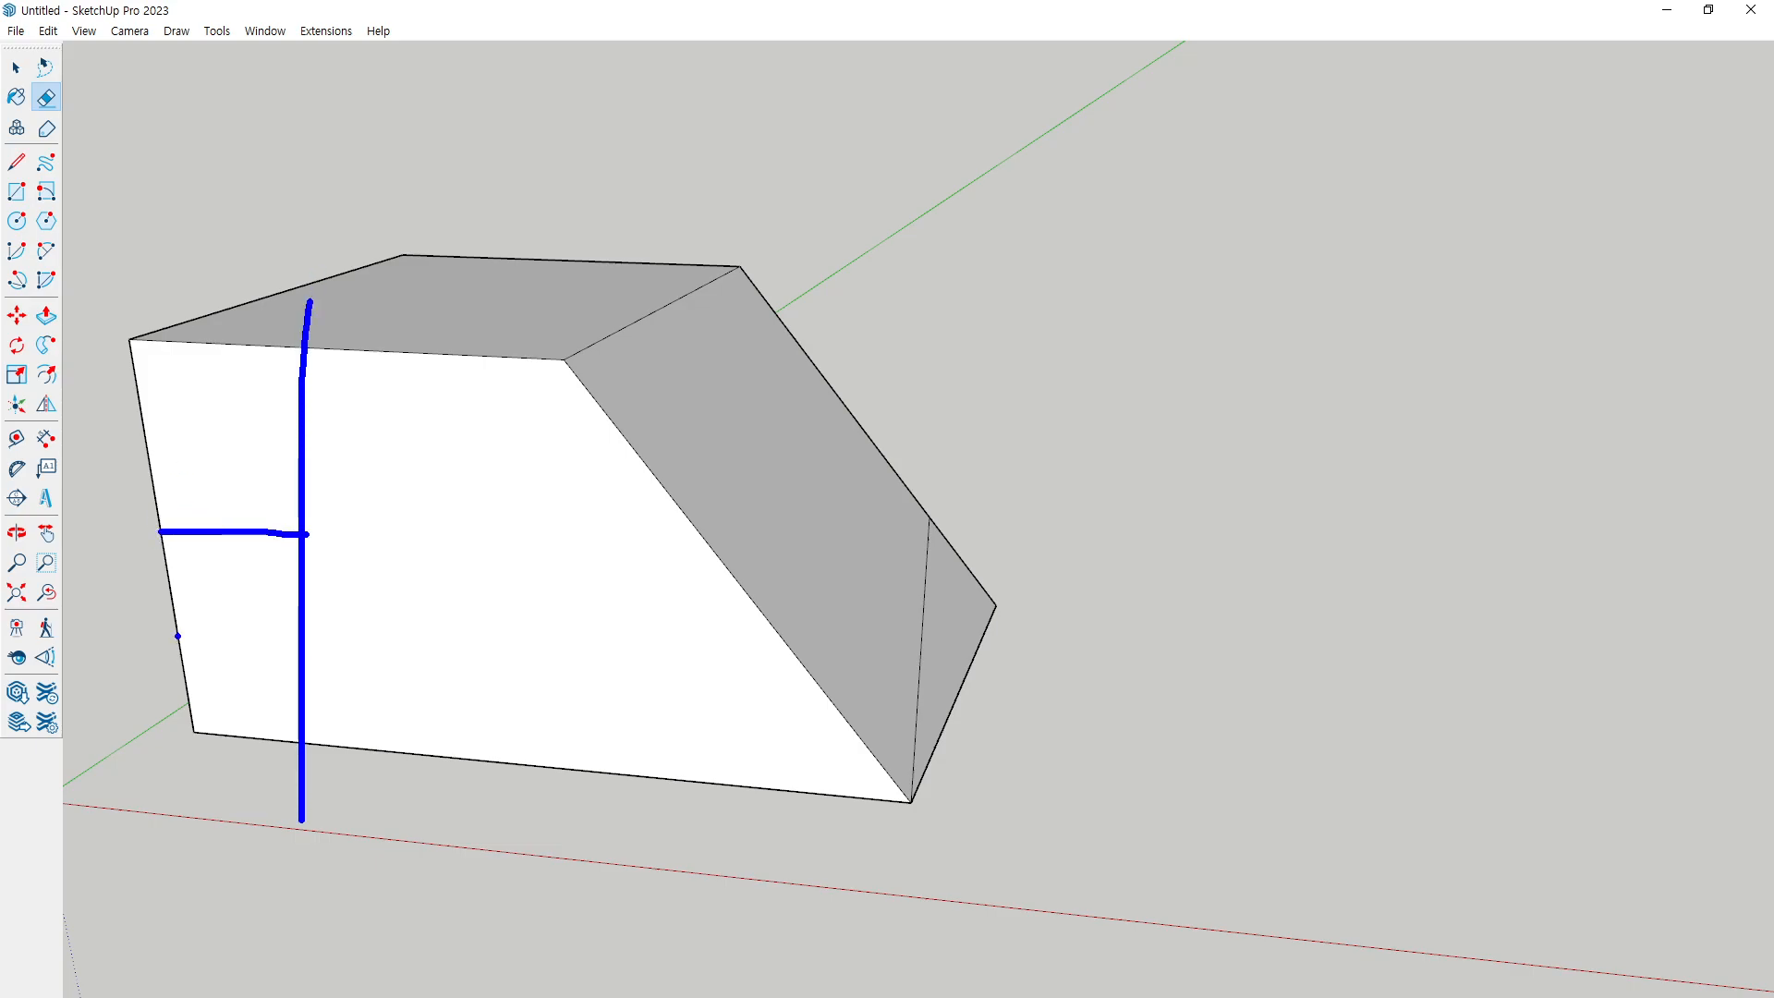
{"action": "left_click_drag", "start_coordinate": [121, 588], "coordinate": [696, 597]}
{"action": "mouse_move", "coordinate": [322, 598]}
{"action": "left_mouse_down"}
{"action": "mouse_move", "coordinate": [305, 650]}
{"action": "mouse_move", "coordinate": [341, 536]}
{"action": "mouse_move", "coordinate": [328, 666]}
{"action": "left_mouse_up"}
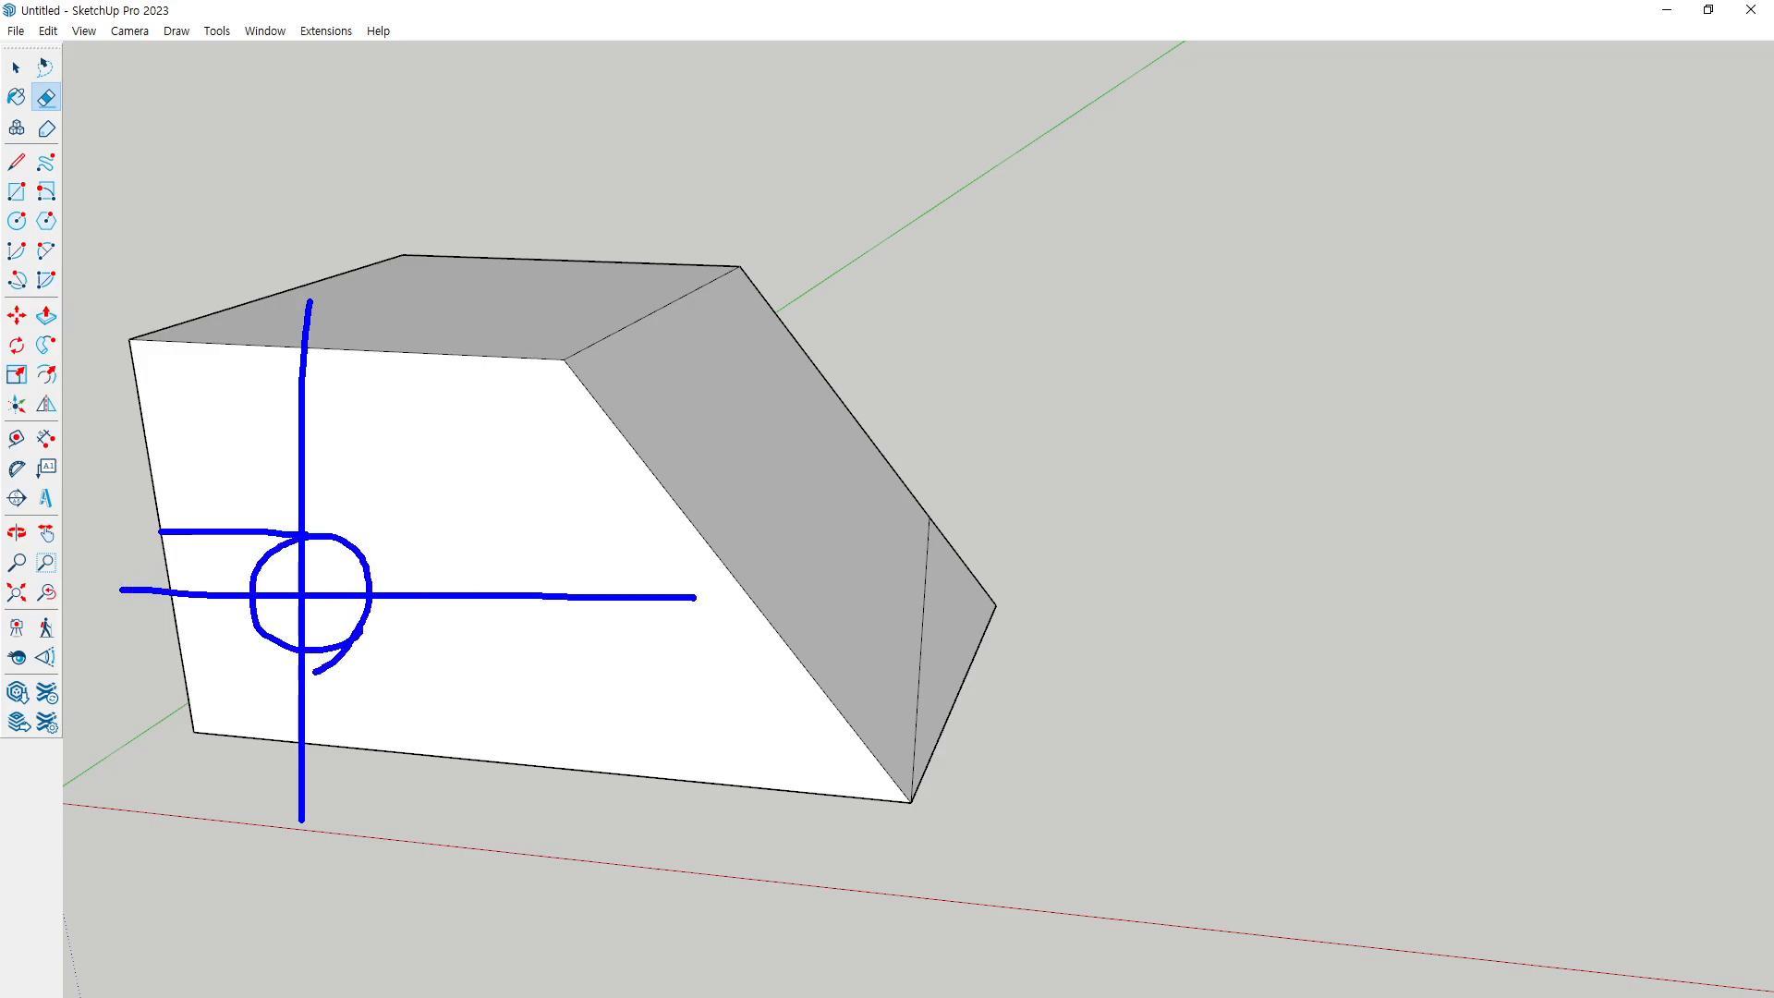
{"action": "key", "text": "Escape"}
Place a Tape Measure guide parallel to the front face's left edge and another 300 mm above its bottom edge
{"action": "middle_click_drag", "start_coordinate": [242, 658], "coordinate": [262, 689]}
{"action": "key", "text": "t"}
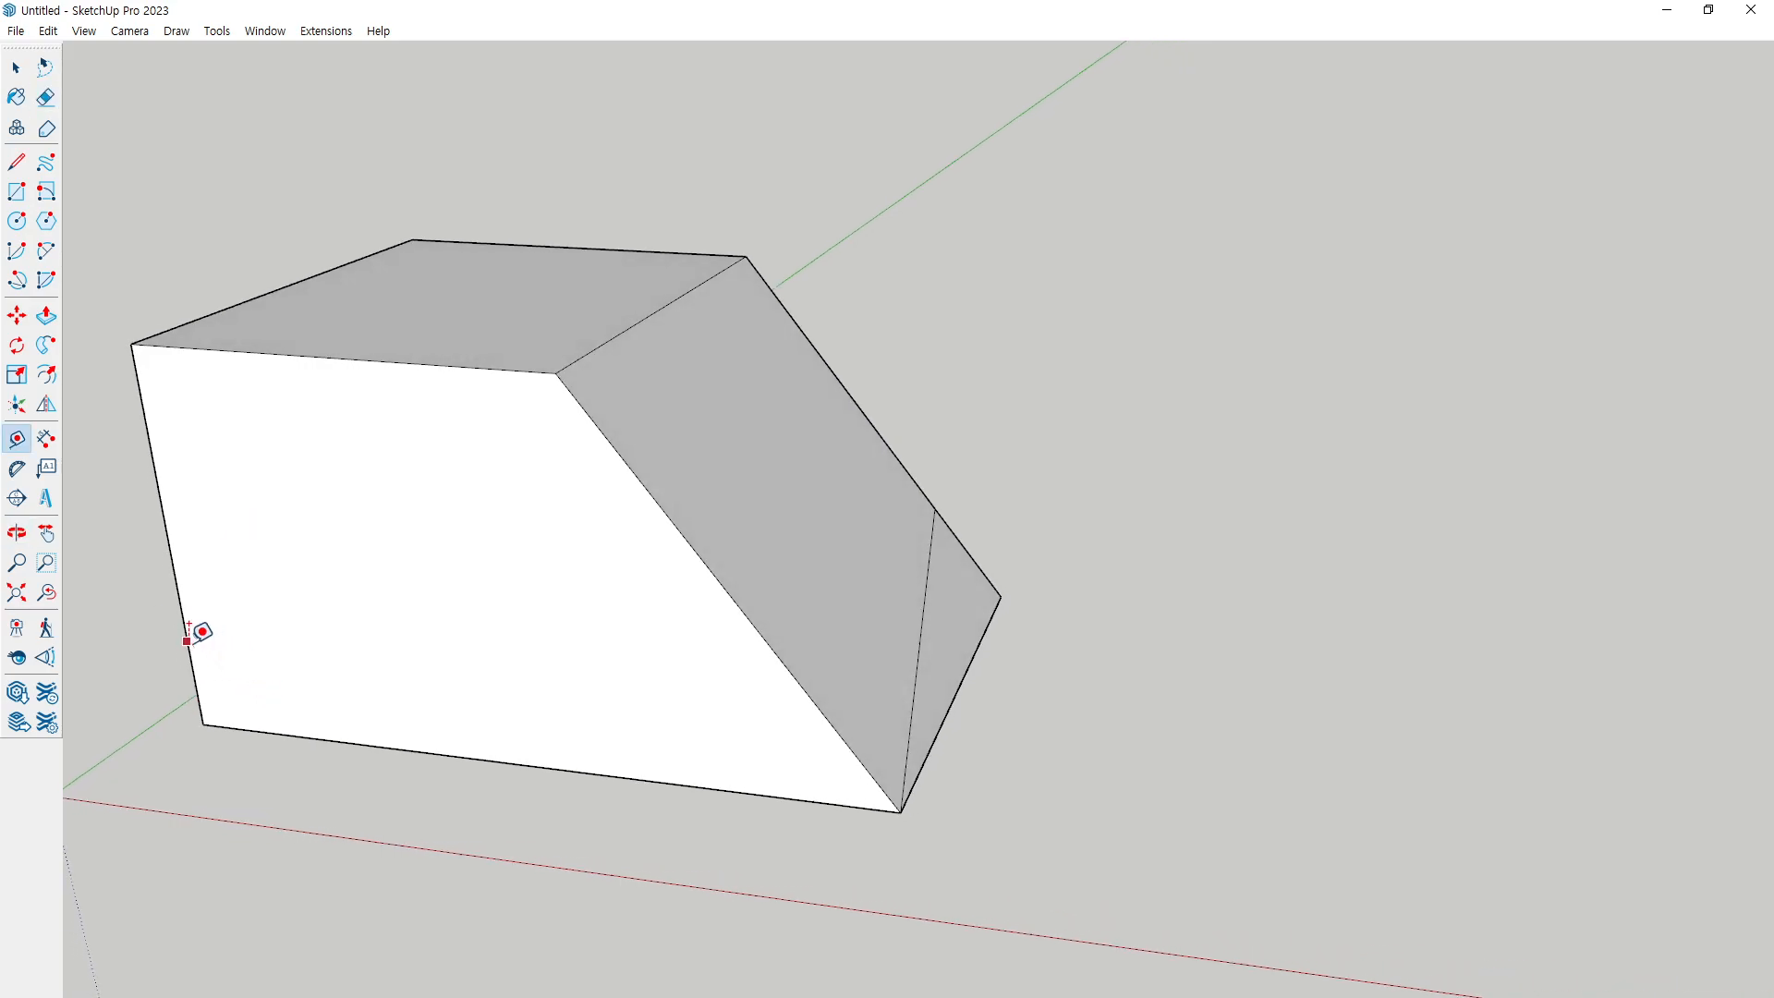
{"action": "left_click", "coordinate": [187, 641]}
{"action": "left_click", "coordinate": [275, 651]}
{"action": "left_click", "coordinate": [341, 741]}
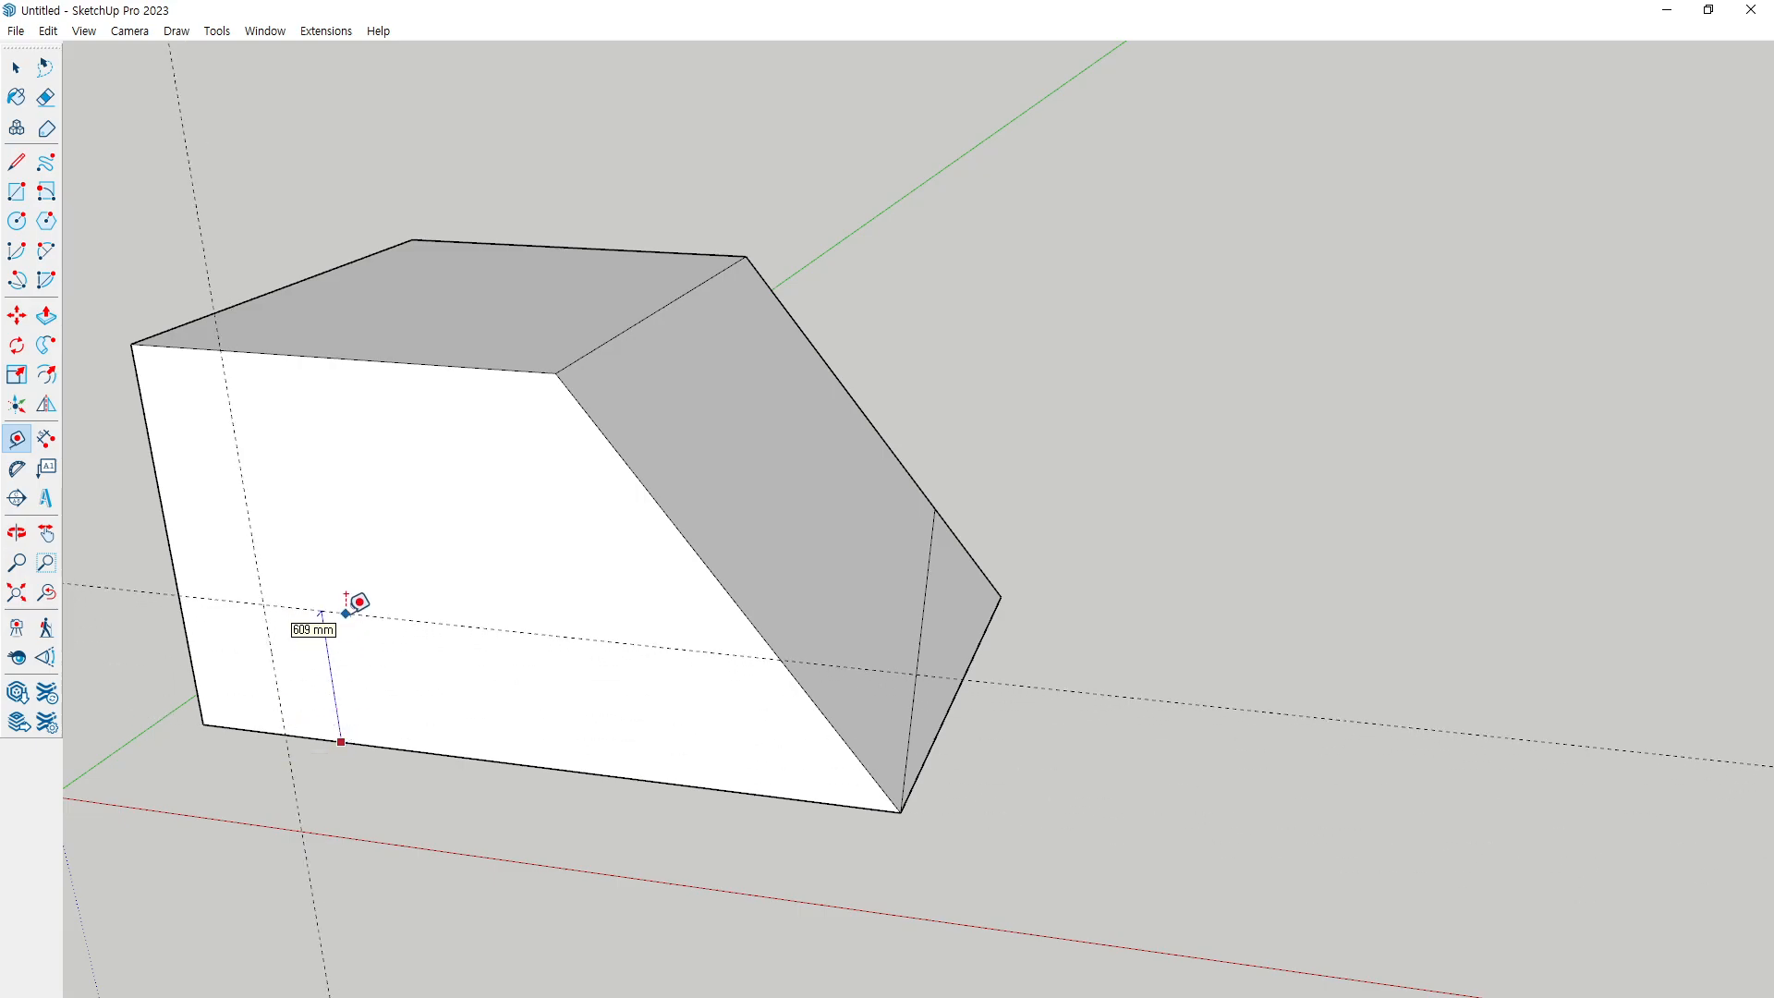
{"action": "type", "text": "300"}
{"action": "key", "text": "Return"}
Draw a circle on the front face, centred on the intersection of the two guides and kept within the lower left corner
{"action": "middle_click_drag", "start_coordinate": [356, 603], "coordinate": [615, 545]}
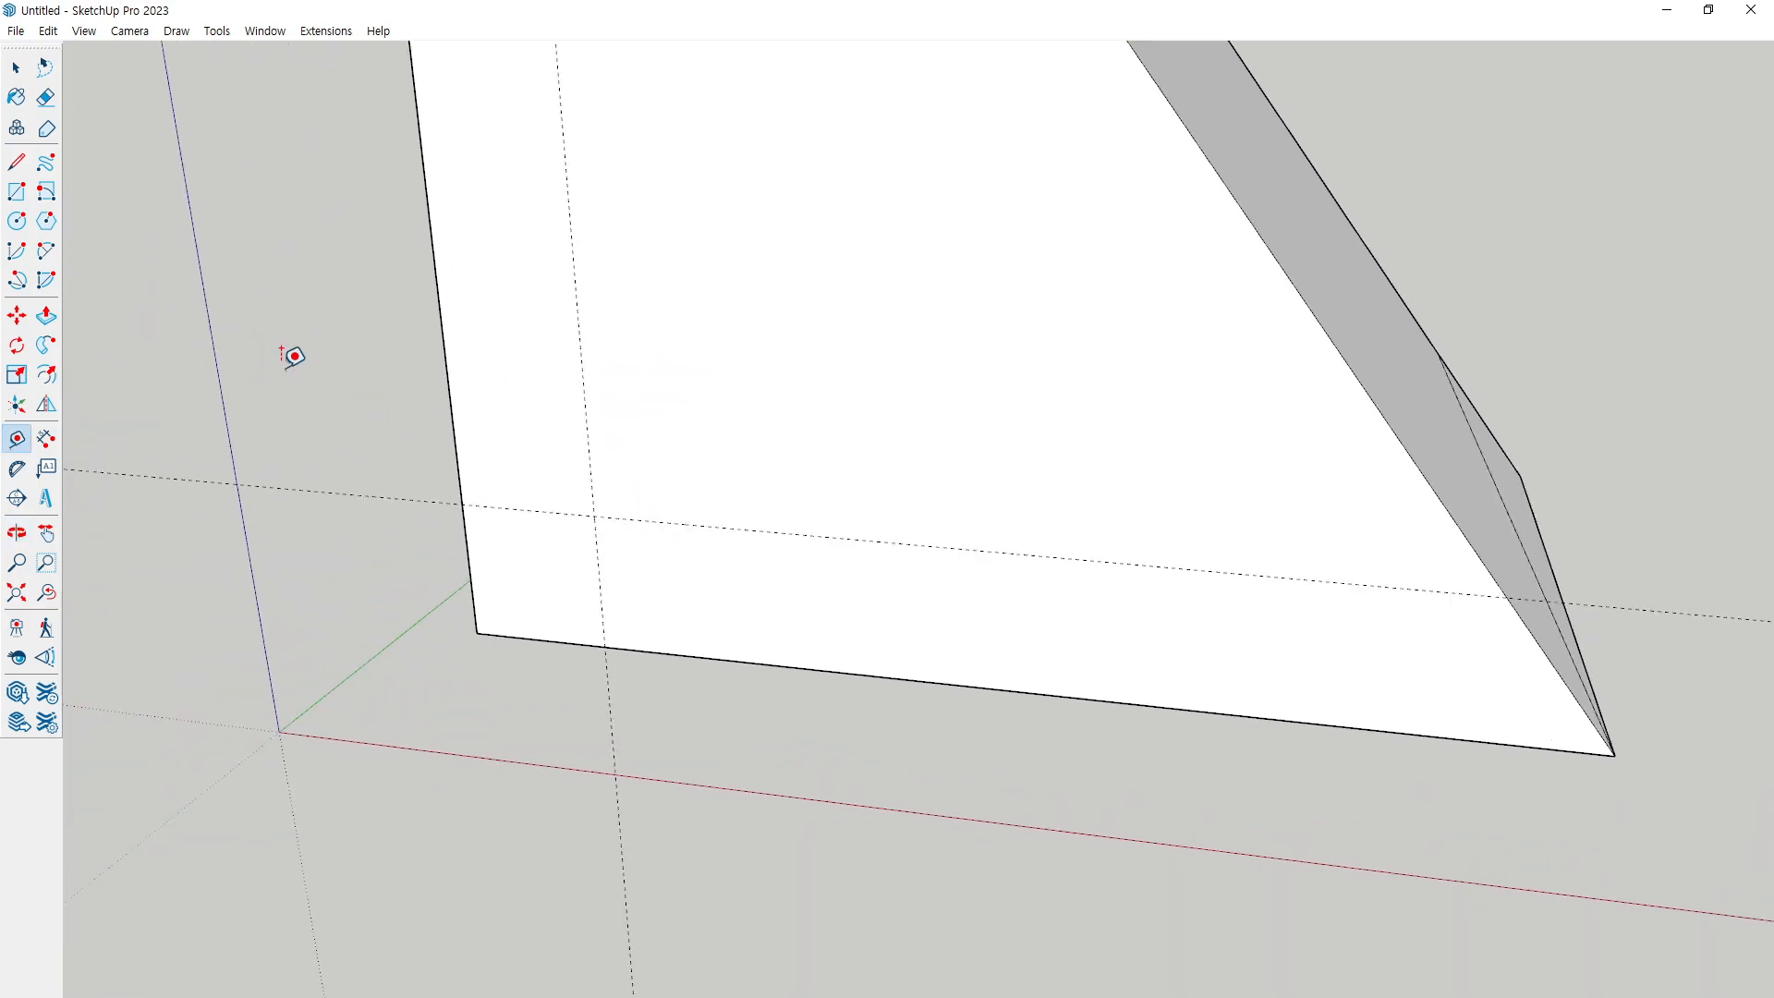
{"action": "key", "text": "c"}
{"action": "left_click", "coordinate": [594, 515]}
{"action": "left_click", "coordinate": [659, 478]}
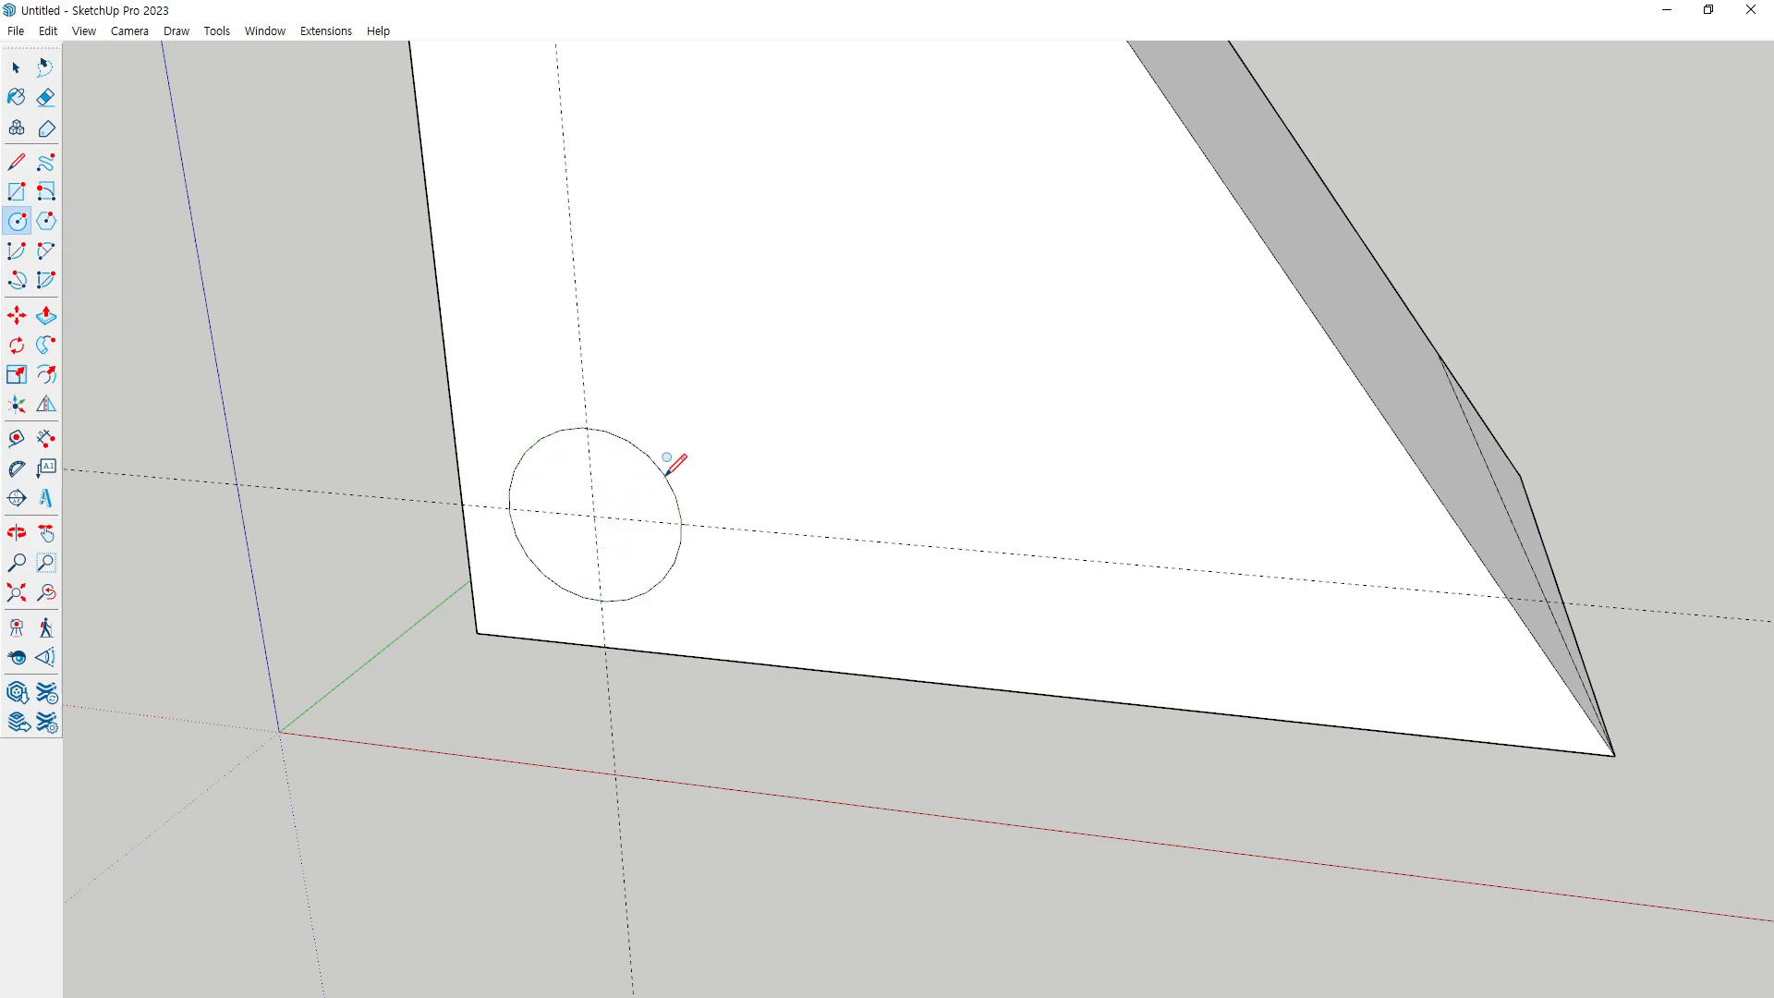
Push the circle through the full depth of the box with Push/Pull to cut a round hole
{"action": "middle_click_drag", "start_coordinate": [763, 667], "coordinate": [666, 675]}
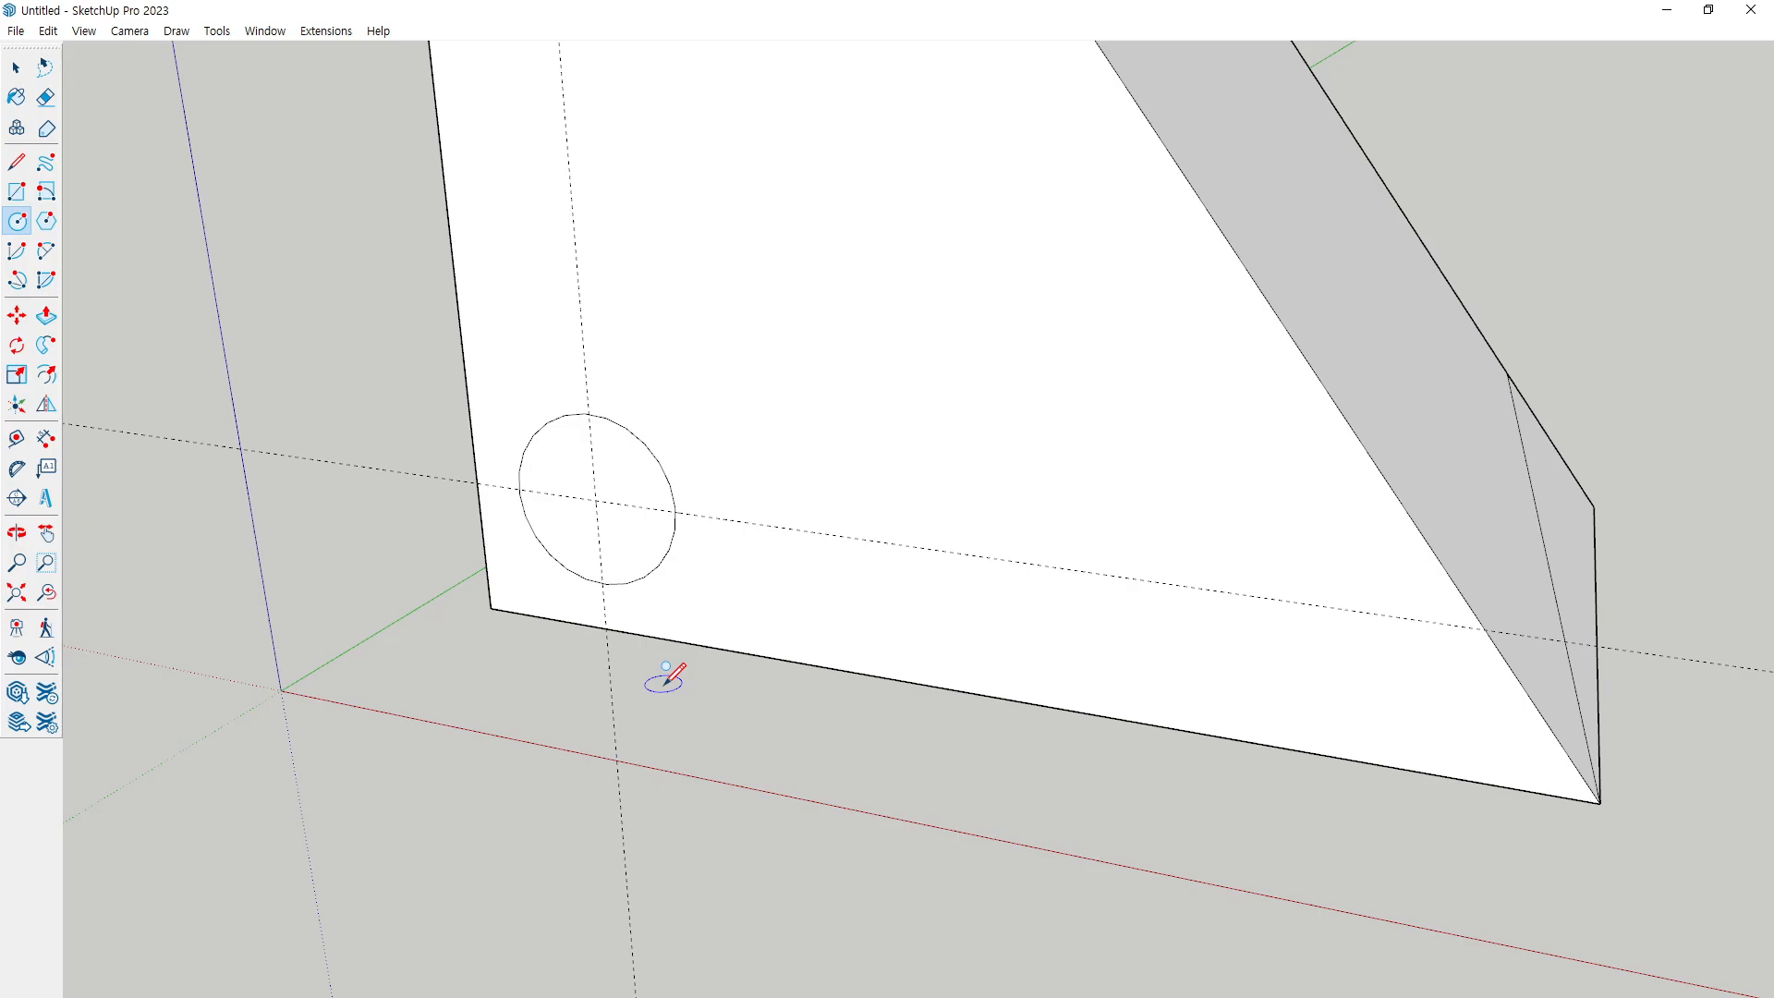
{"action": "middle_click_drag", "start_coordinate": [666, 681], "coordinate": [607, 674]}
{"action": "key", "text": "p"}
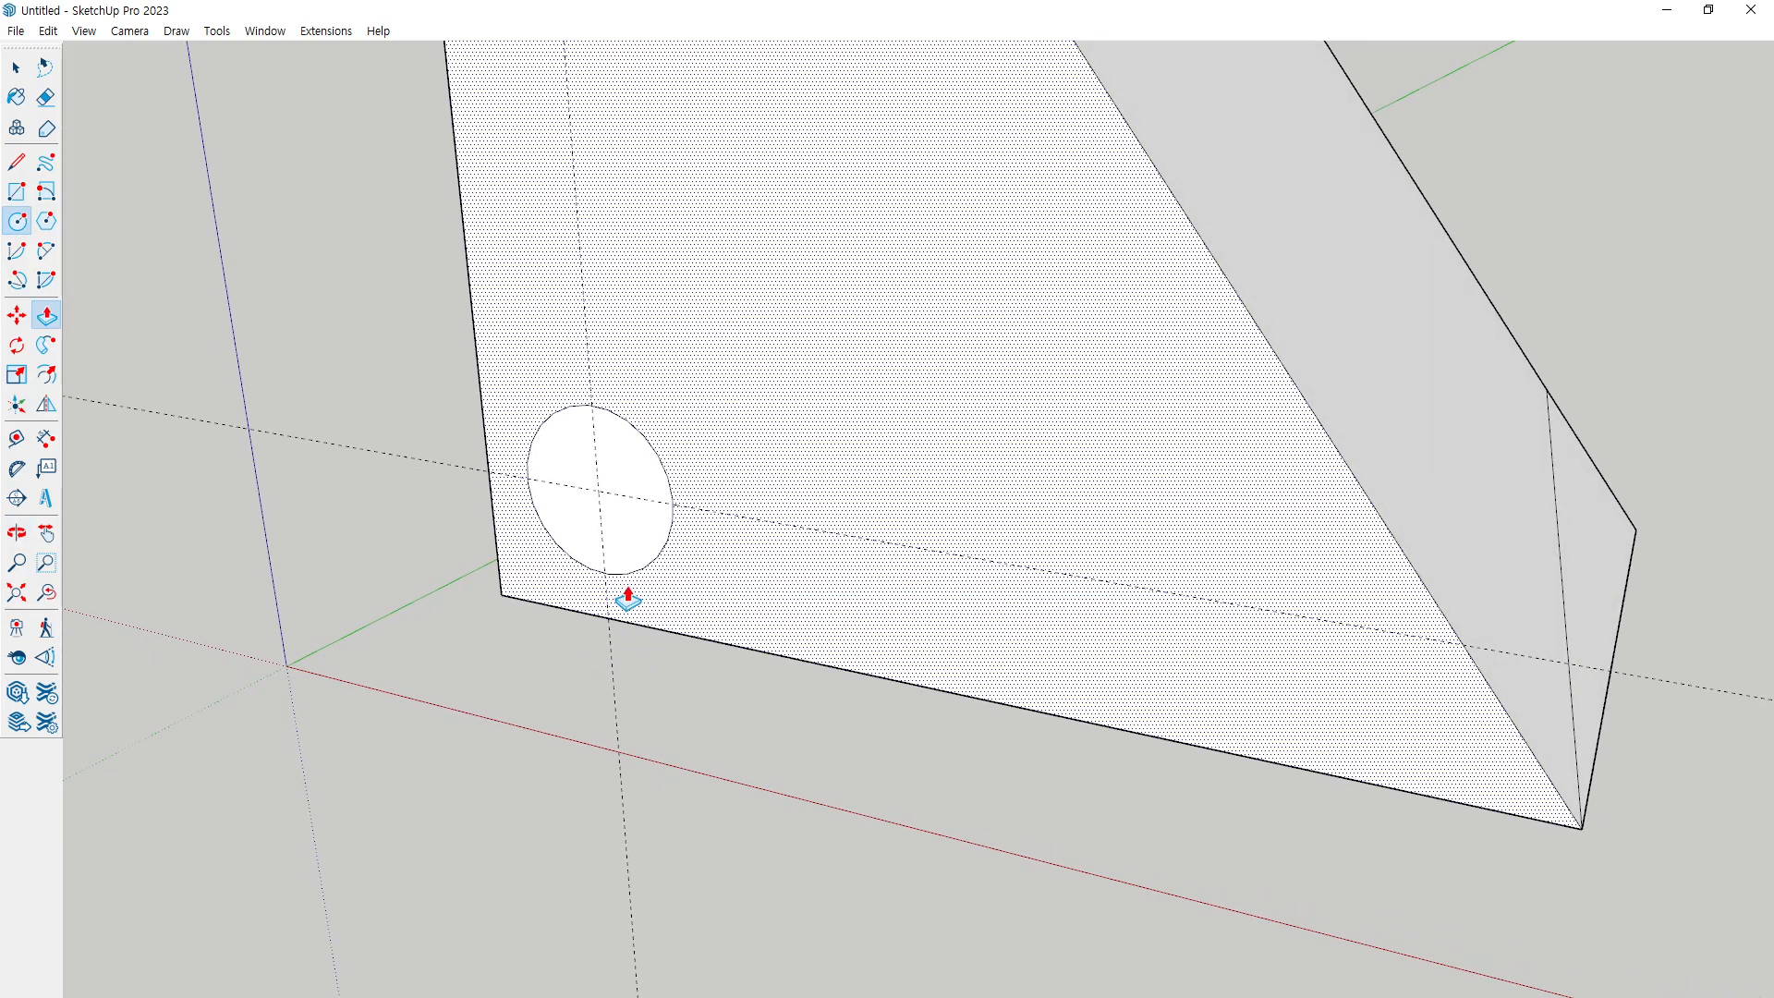
{"action": "scroll", "coordinate": [616, 455], "scroll_direction": "down", "scroll_amount": 3}
{"action": "left_click", "coordinate": [616, 456]}
{"action": "left_click", "coordinate": [666, 427]}
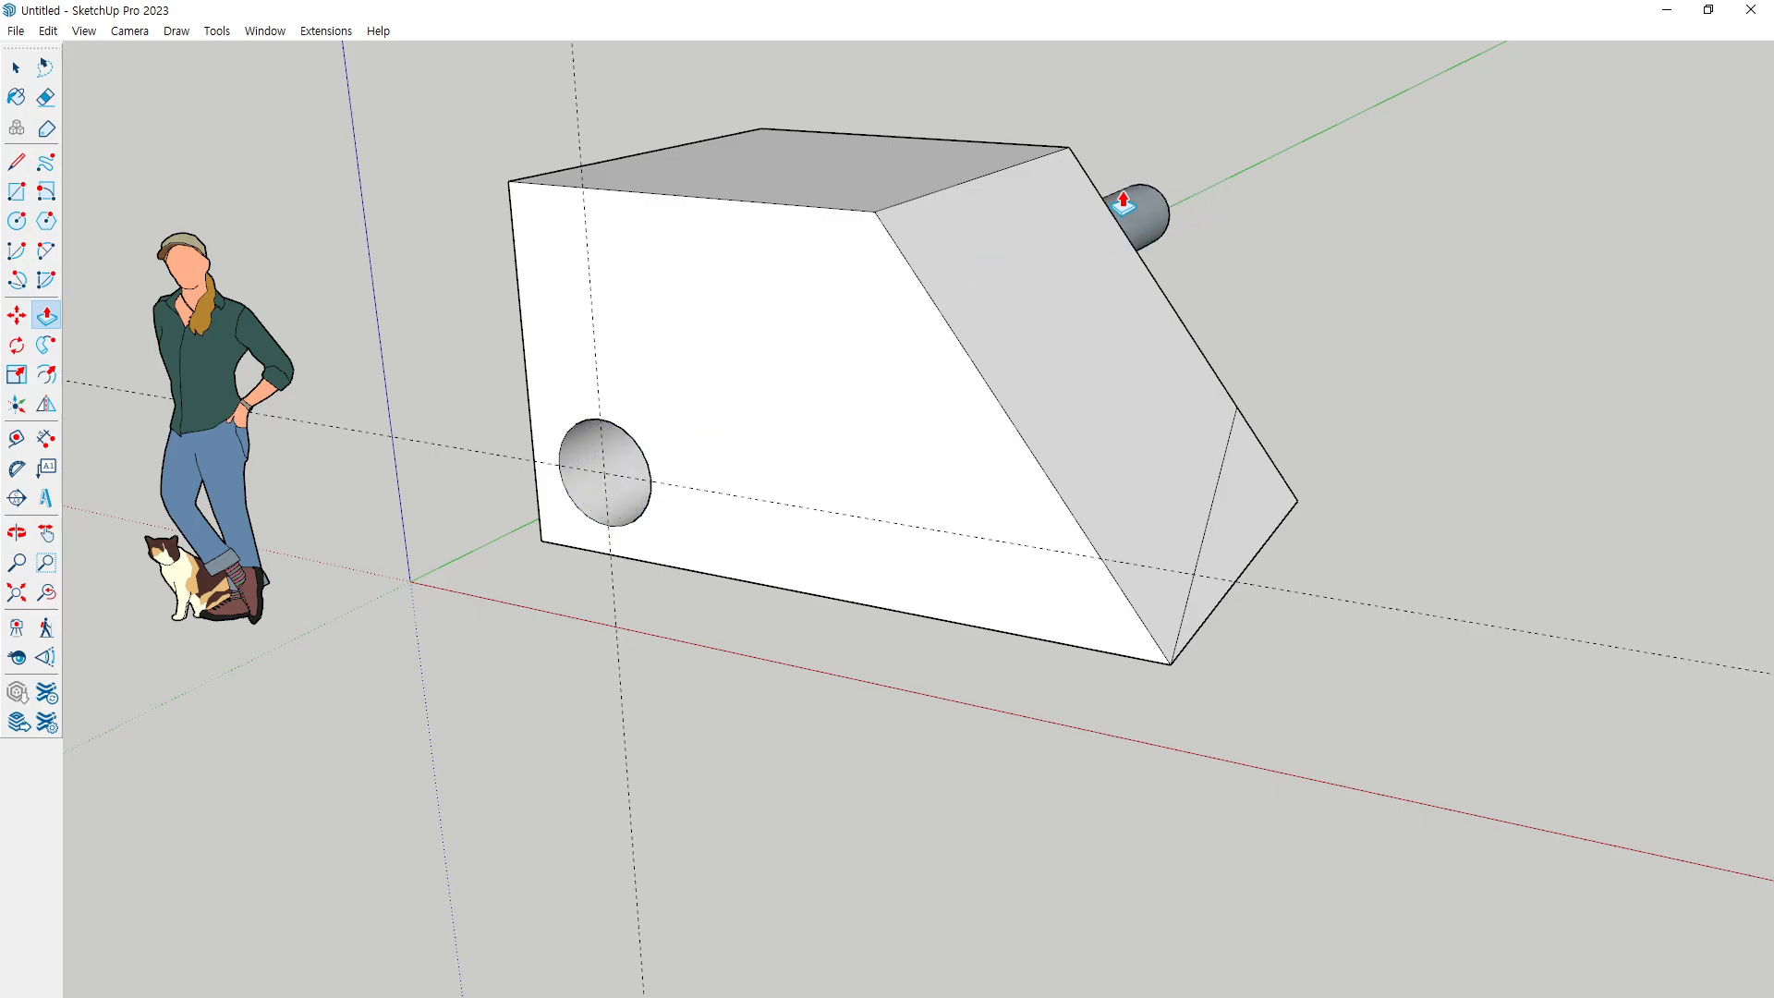
{"action": "key", "text": "r"}
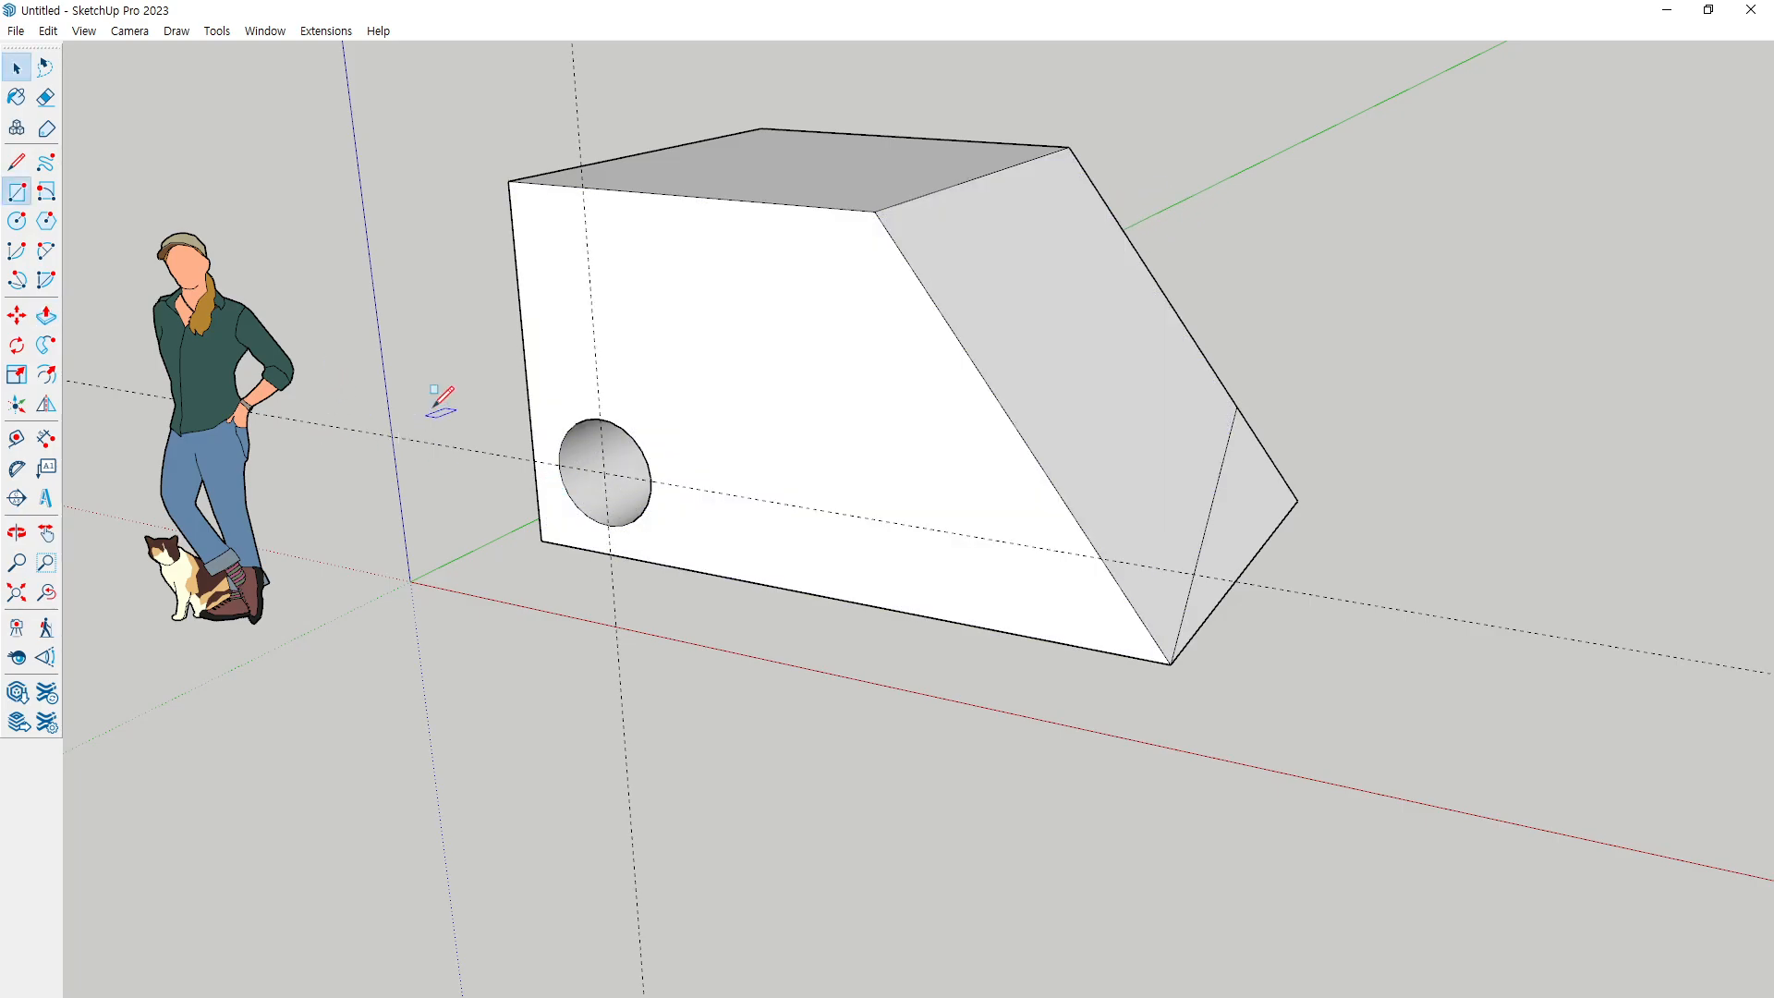
Erase the two guide lines crossing at the hole's centre
{"action": "key", "text": "e"}
{"action": "left_click_drag", "start_coordinate": [449, 428], "coordinate": [453, 472]}
{"action": "left_click_drag", "start_coordinate": [661, 72], "coordinate": [491, 109]}
Select the entire box with all its connected faces and edges, and delete it
{"action": "key", "text": "space"}
{"action": "middle_click_drag", "start_coordinate": [804, 463], "coordinate": [986, 527]}
{"action": "triple_click", "coordinate": [1020, 503]}
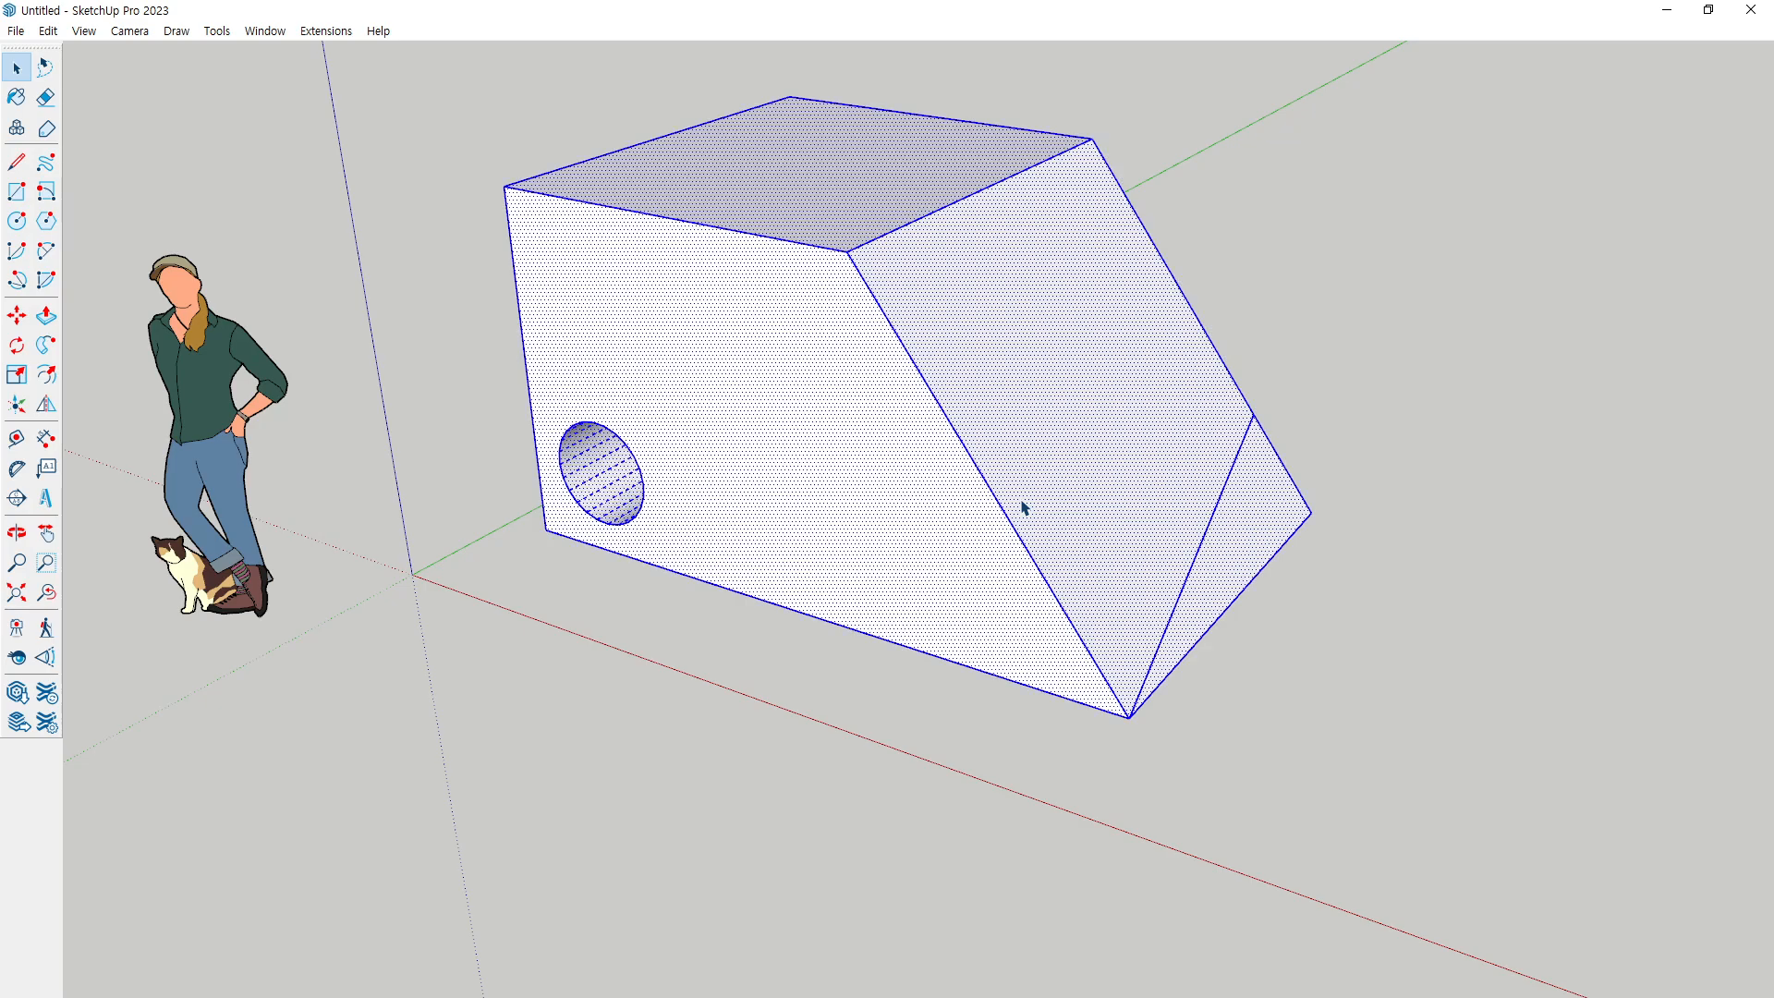
{"action": "key", "text": "Delete"}
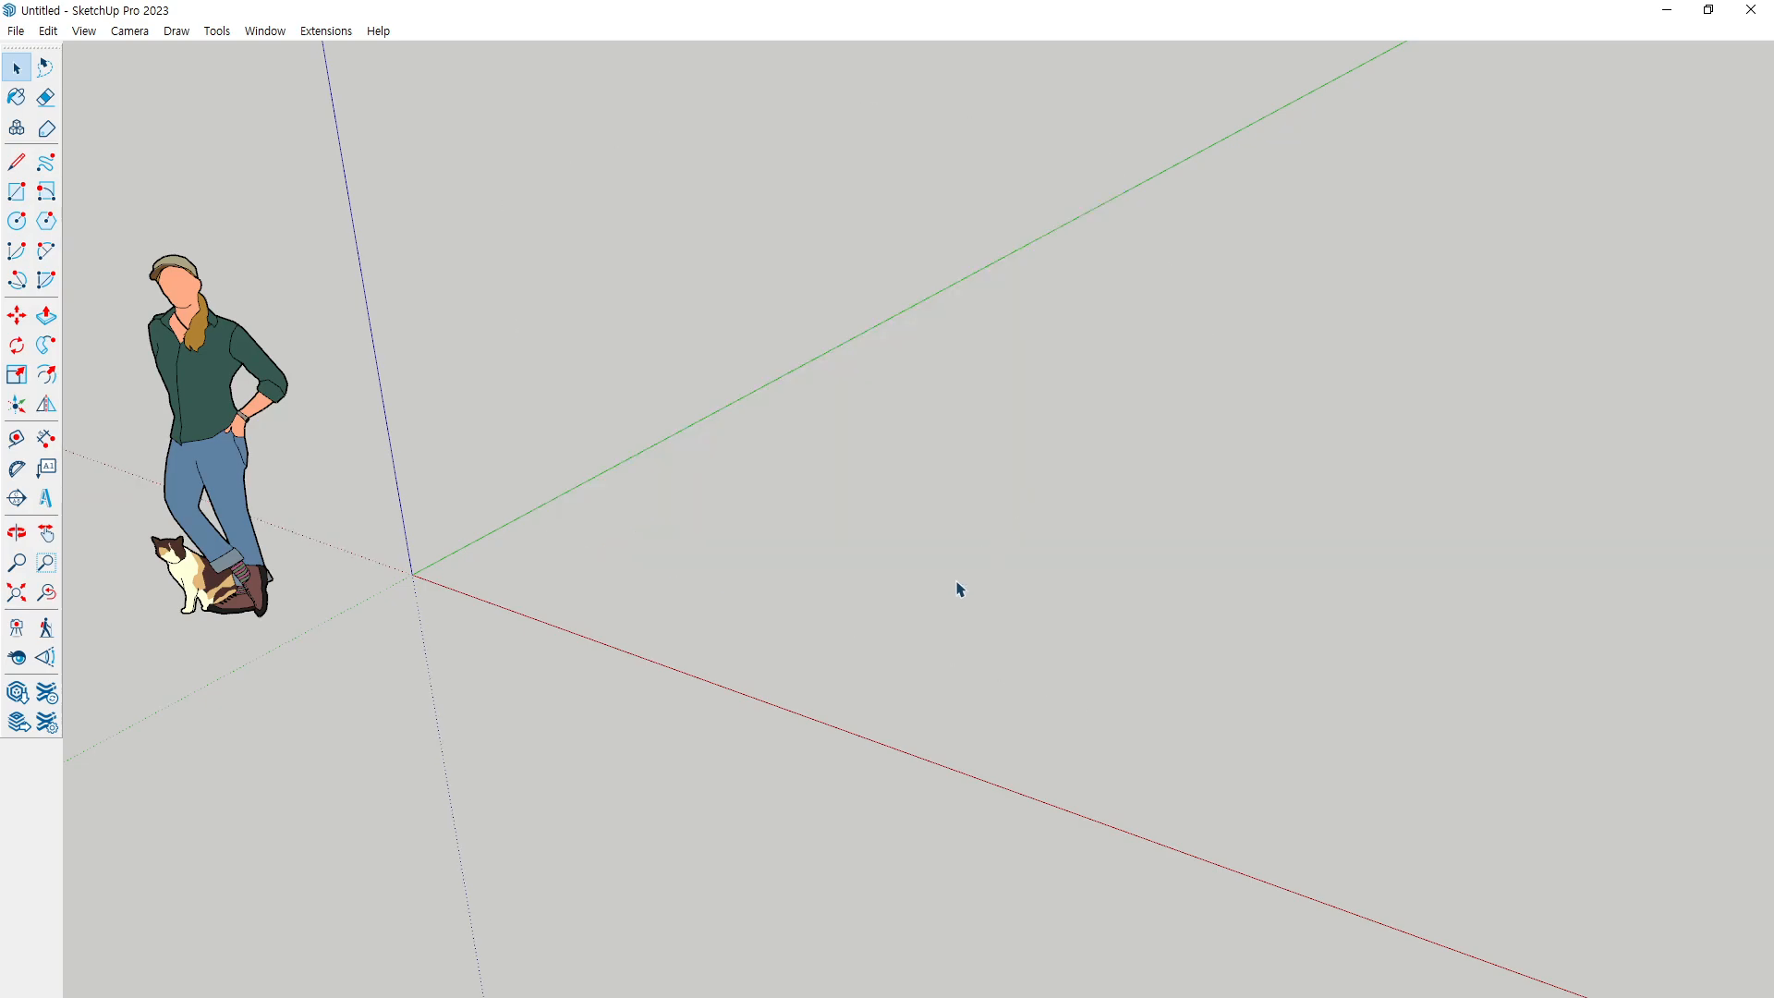